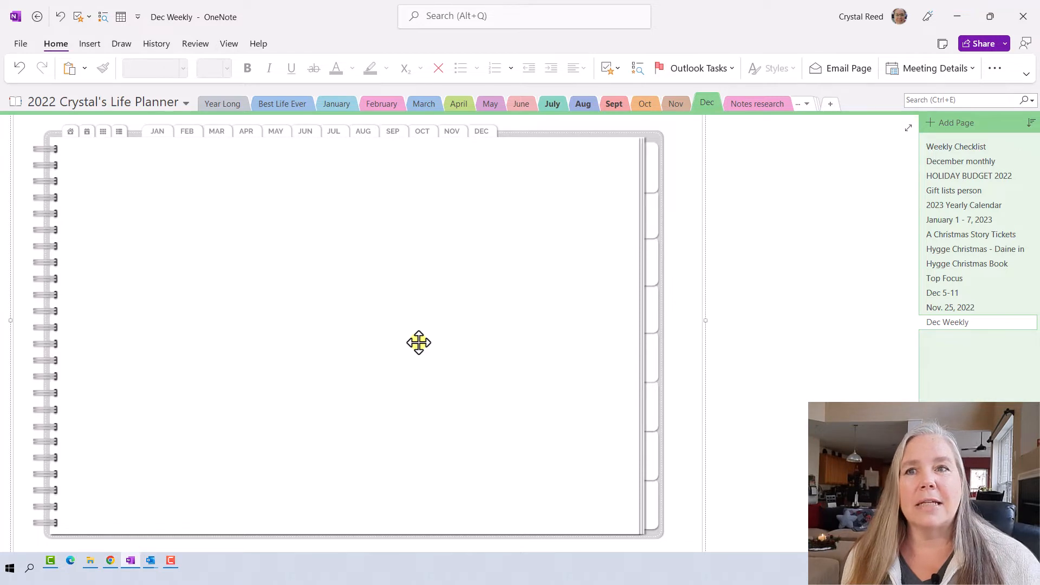
- Start a text note beside the blank planner image listing Weeklies, Appointments, Regular meetings and Meal planning on separate lines
click(730, 184)
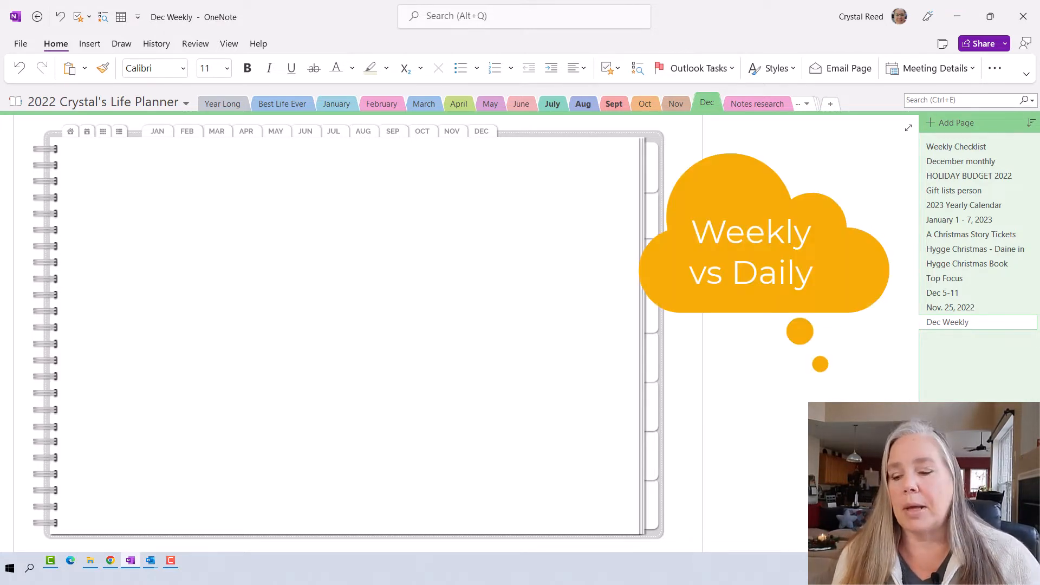
text(Weekl)
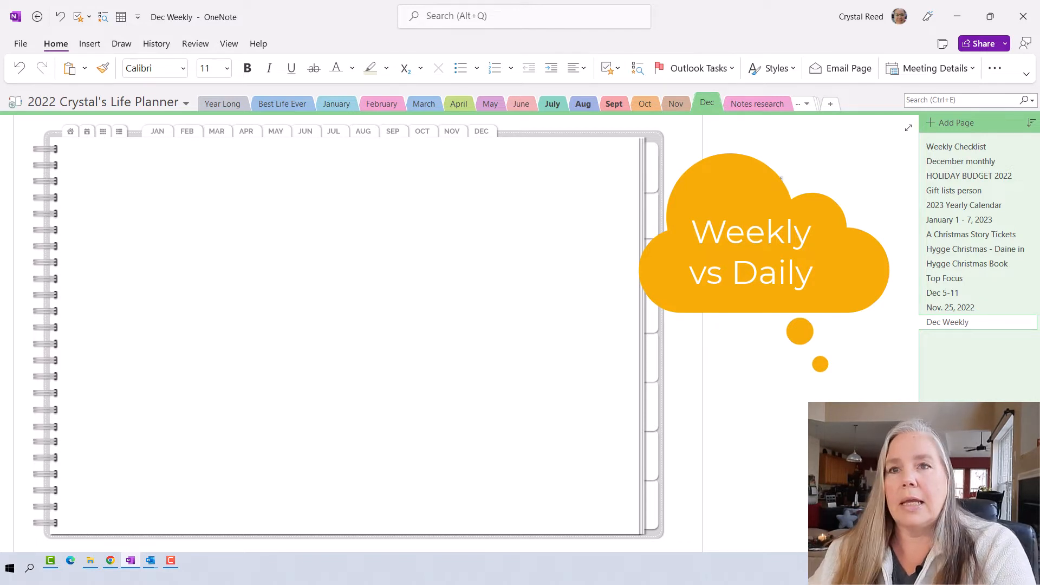
text(ies)
key(Return)
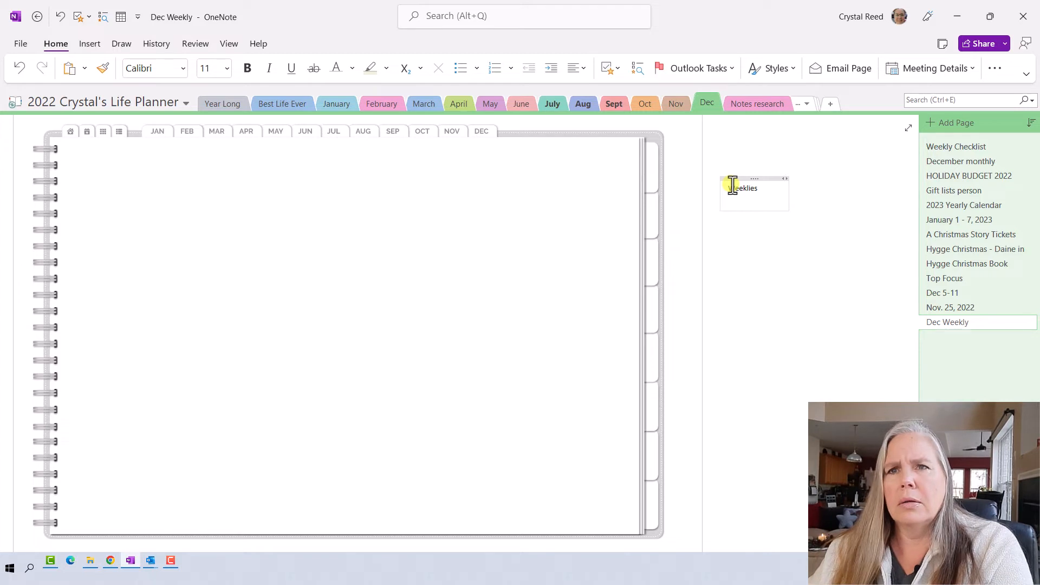
text(Appointments)
key(Return)
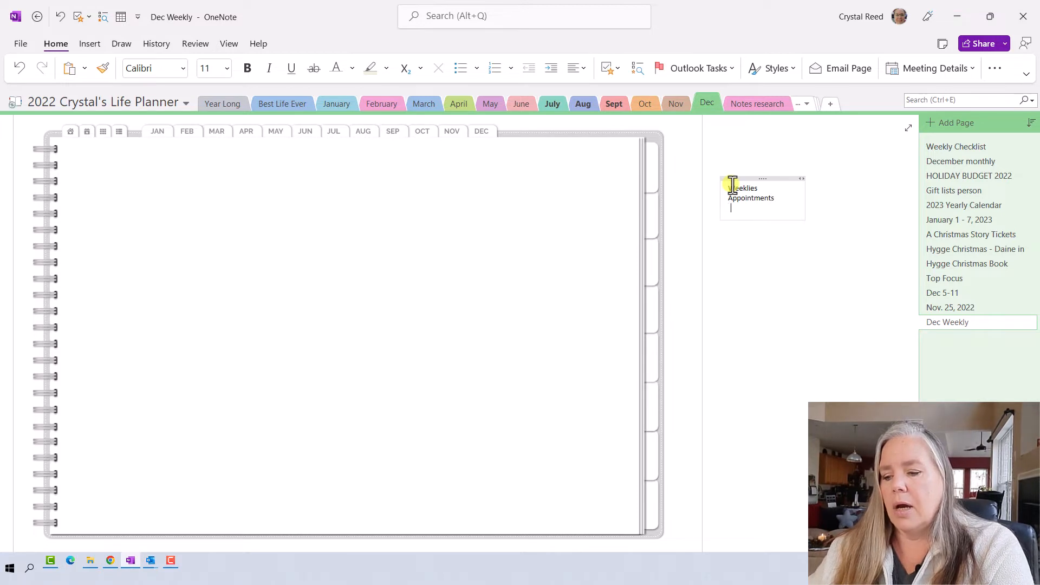
text(r)
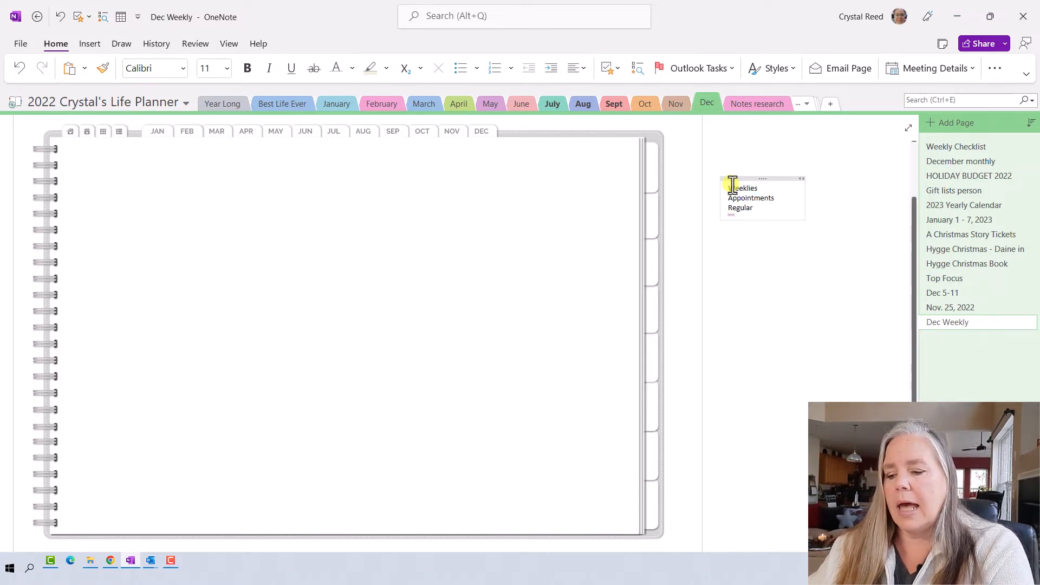
text(egular meetings)
key(Return)
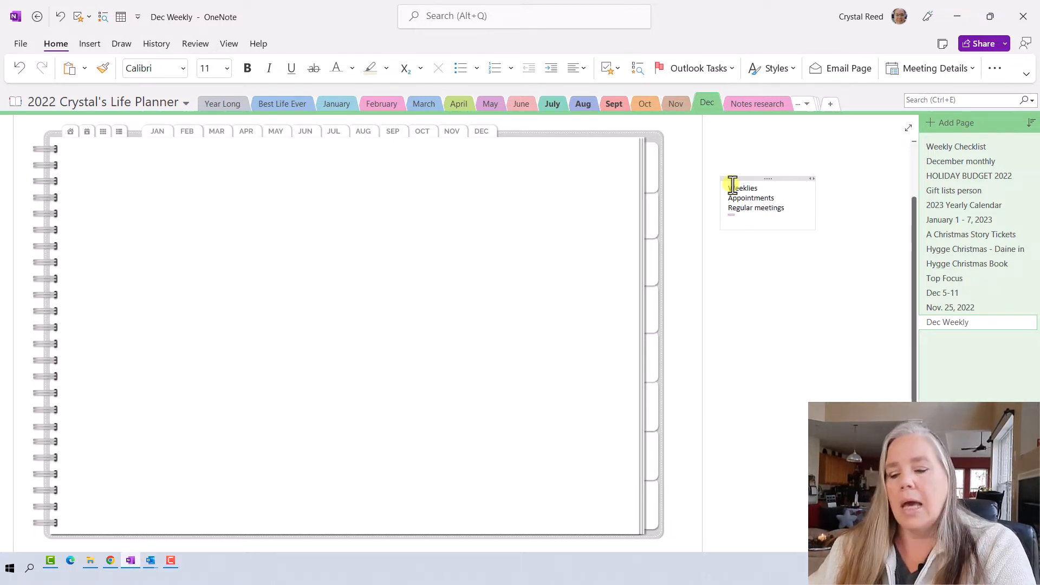
text(meal planning)
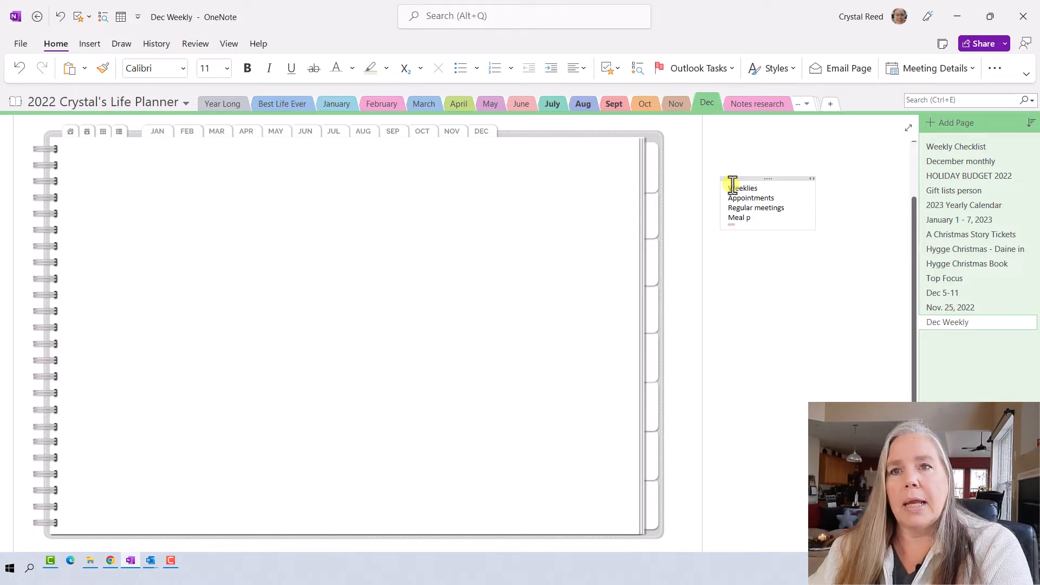
key(Return)
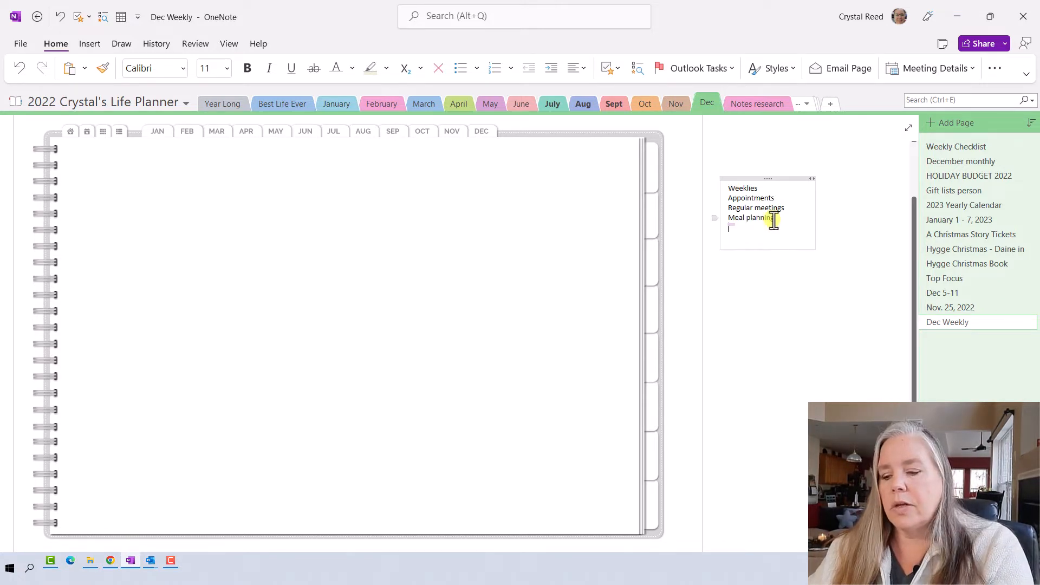
- Add the lines Top focus, Projects and Prayers to the end of the Weeklies list
text(Top focus)
key(Return)
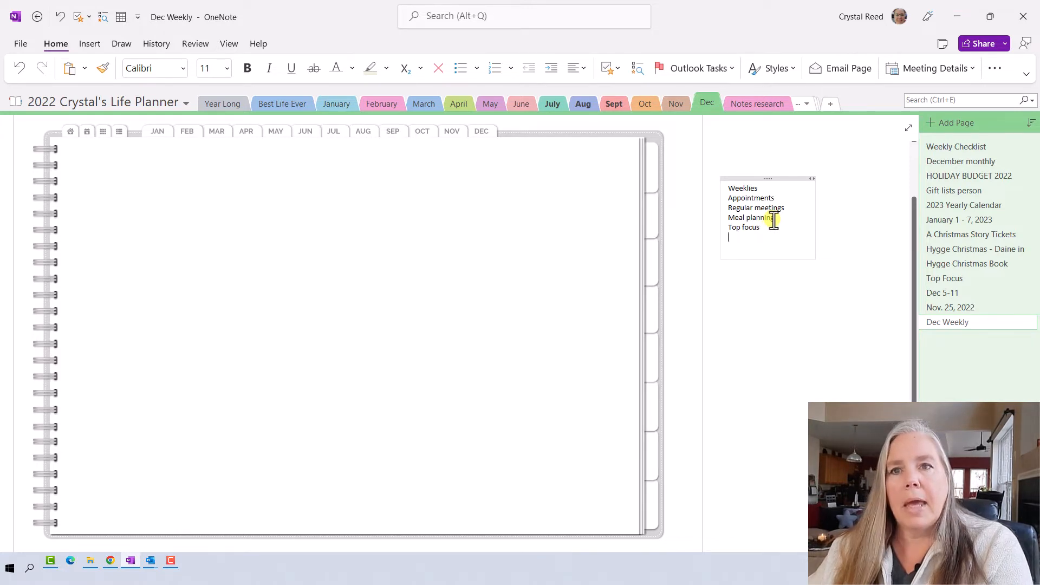
text(Pro)
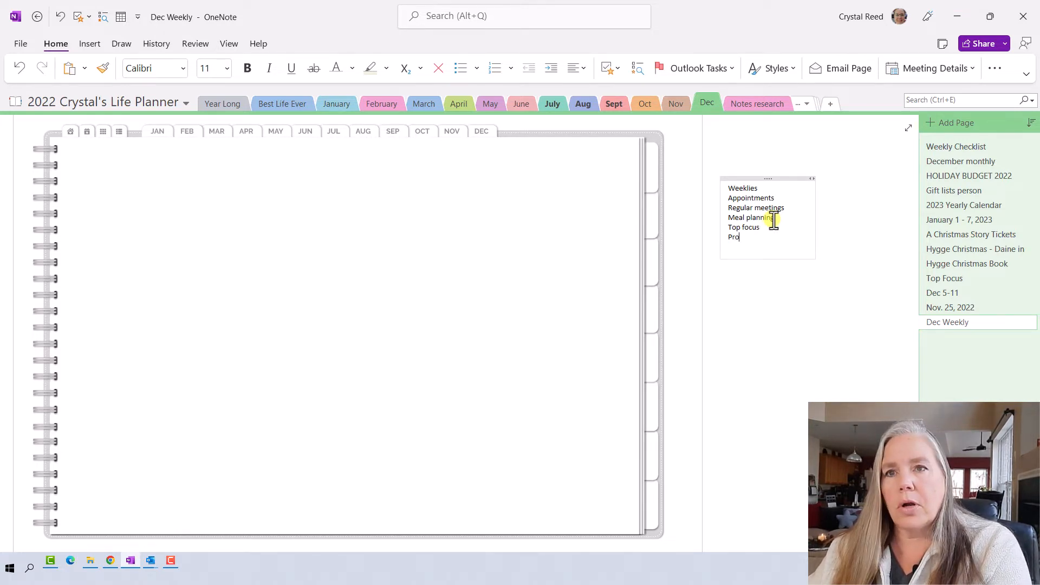
text(je)
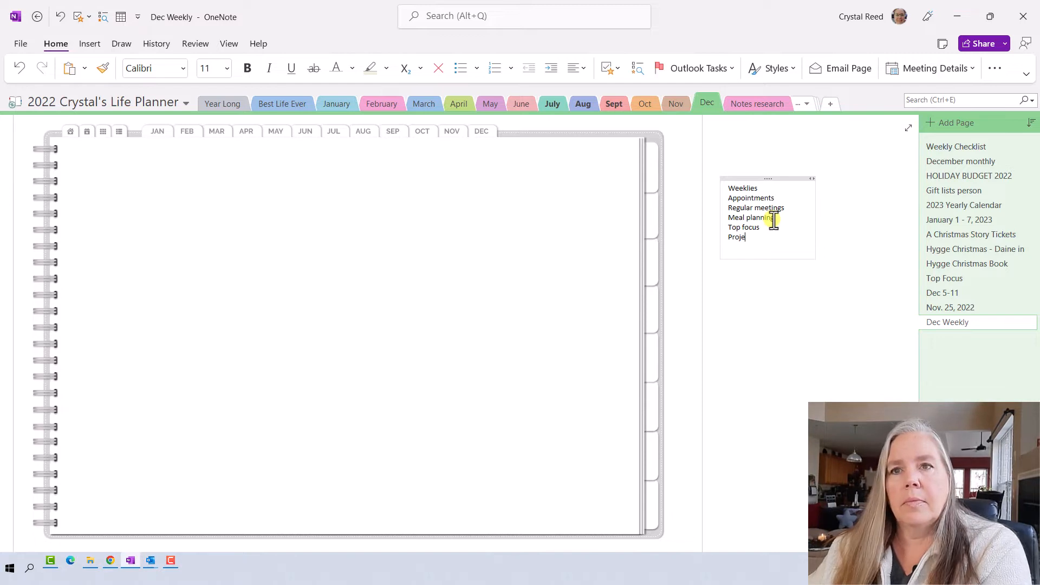
text(cts)
key(Return)
text(P)
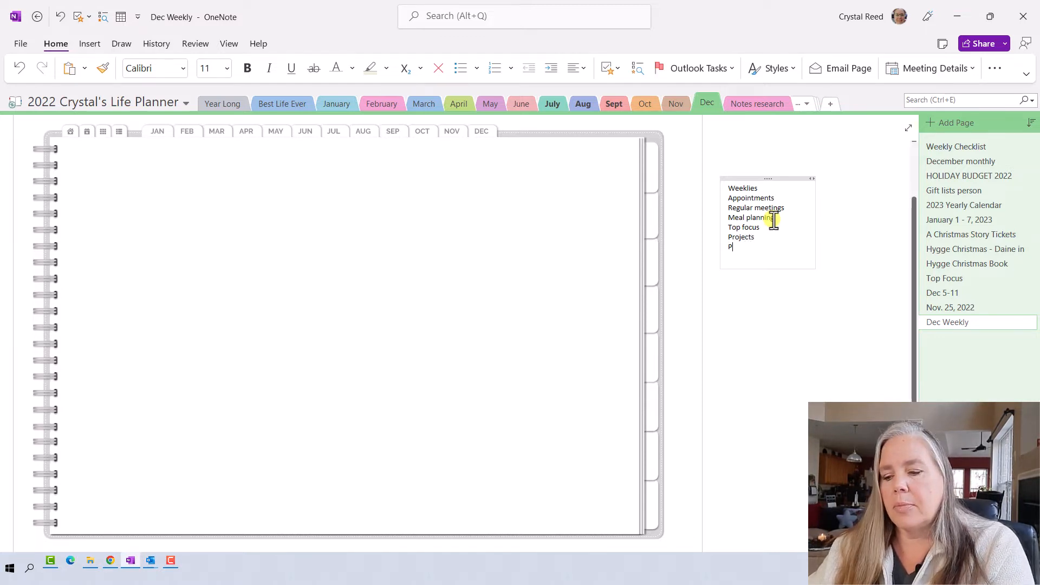
text(rayers)
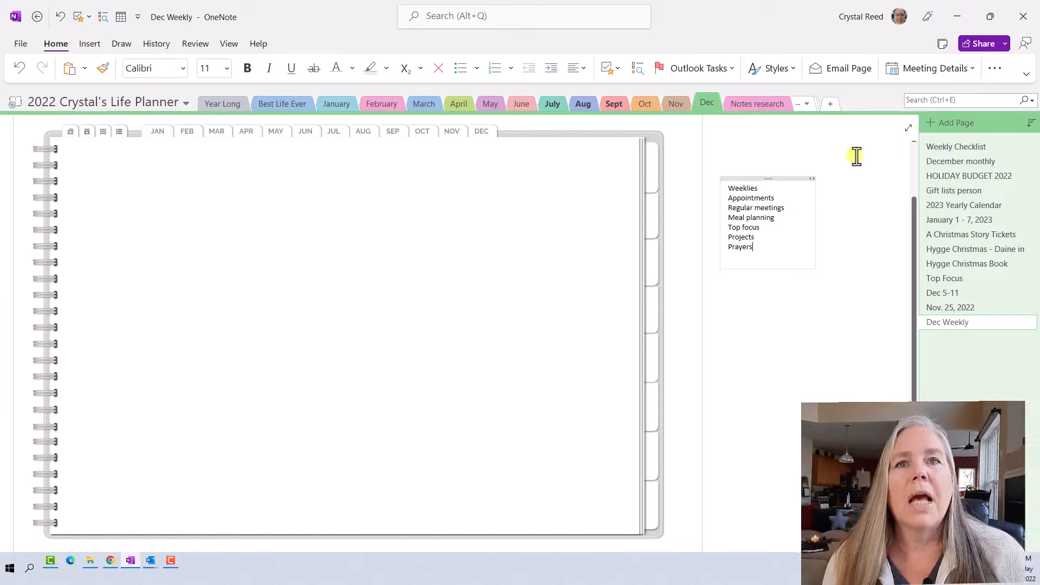
- Search all notebooks for "horizon" and look over the Horizontal Weekly / Notes page
click(916, 99)
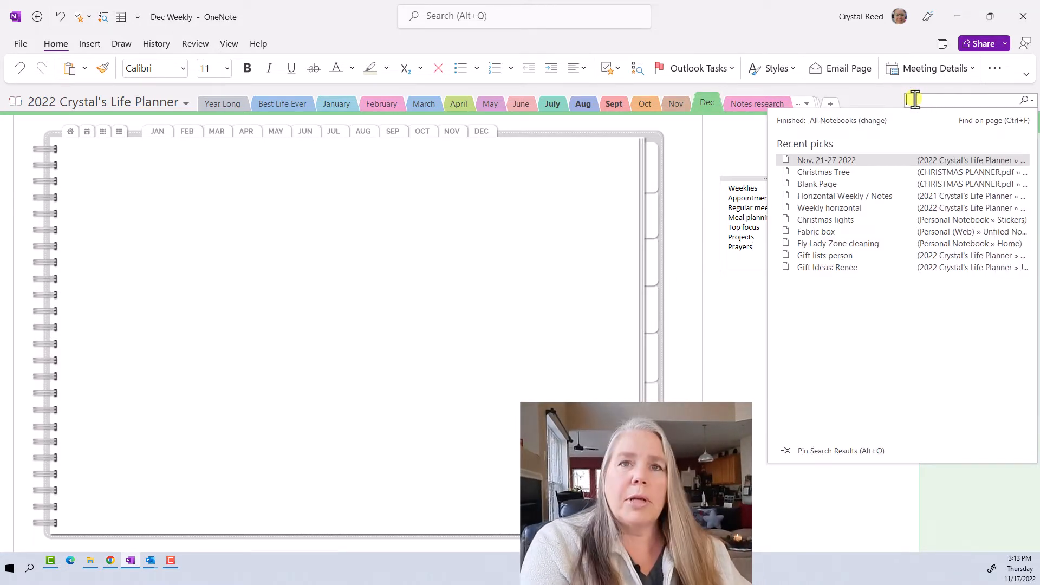
text(horiz)
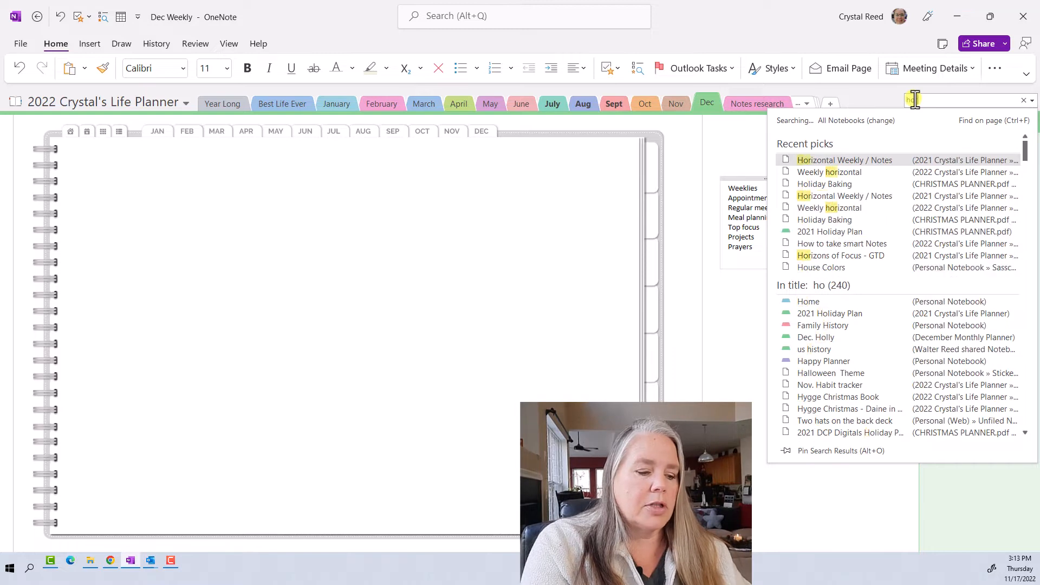
text(on)
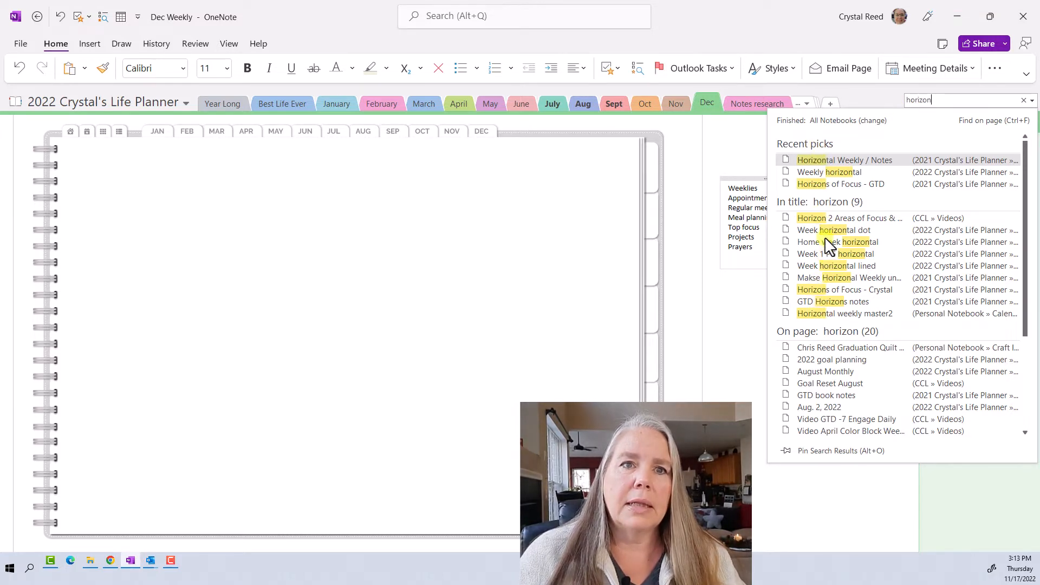
click(824, 159)
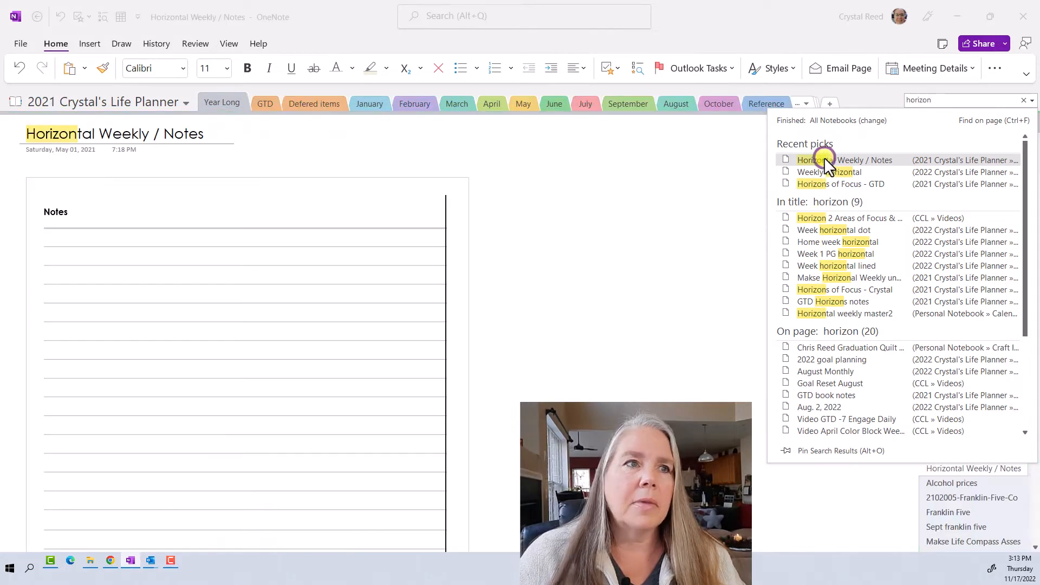
scroll(616, 174, down, 2)
scroll(616, 174, down, 8)
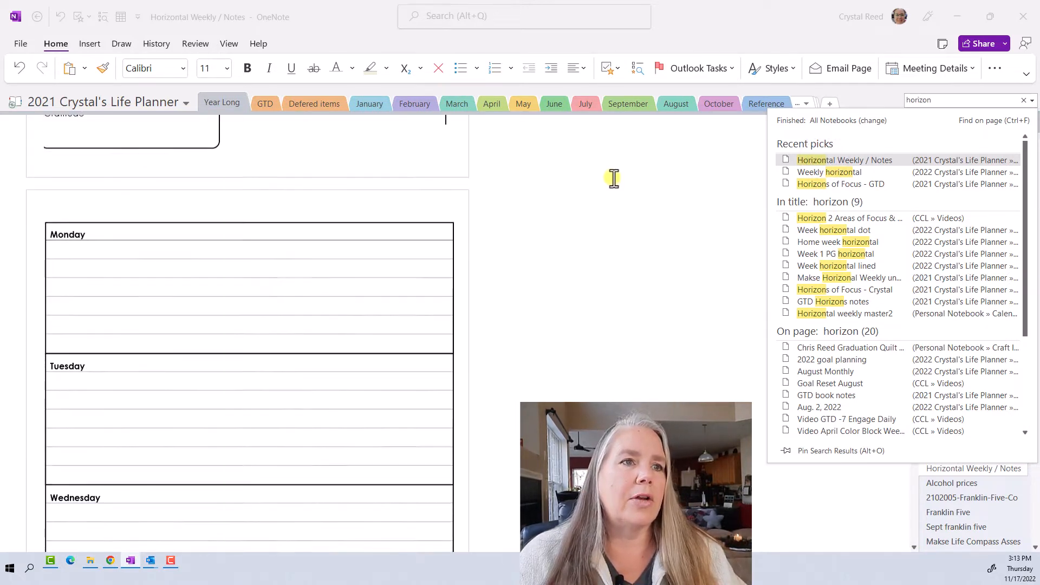
scroll(614, 179, down, 1)
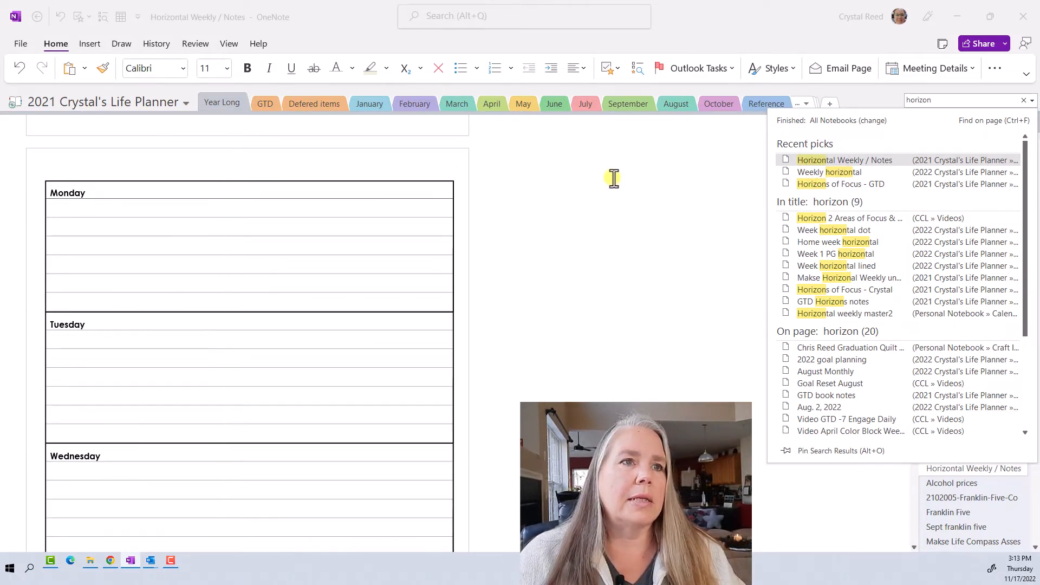
- Open the Weekly horizontal page from the search results and look over its layout
click(812, 172)
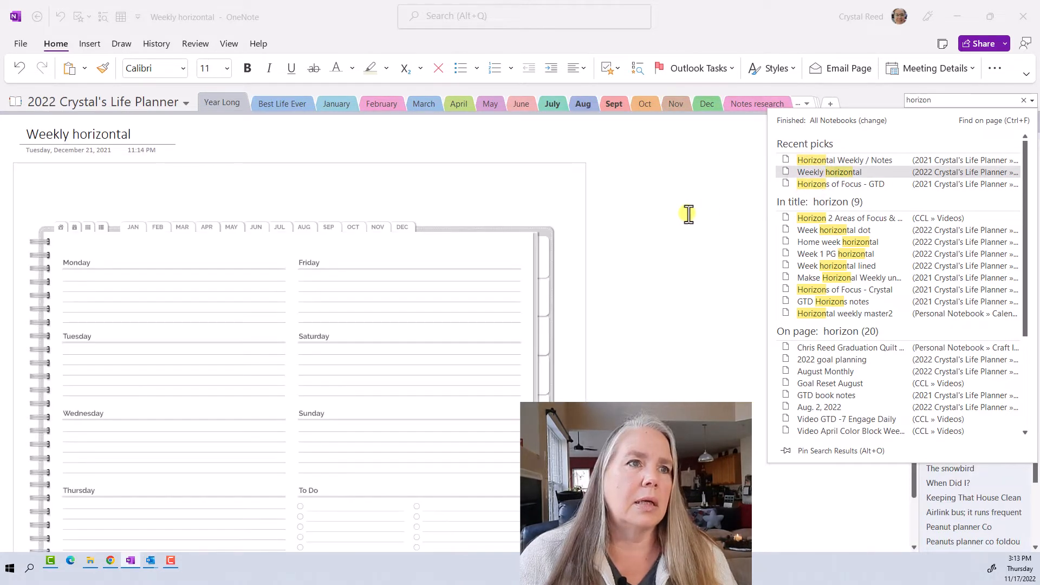
scroll(689, 214, down, 2)
scroll(685, 219, up, 1)
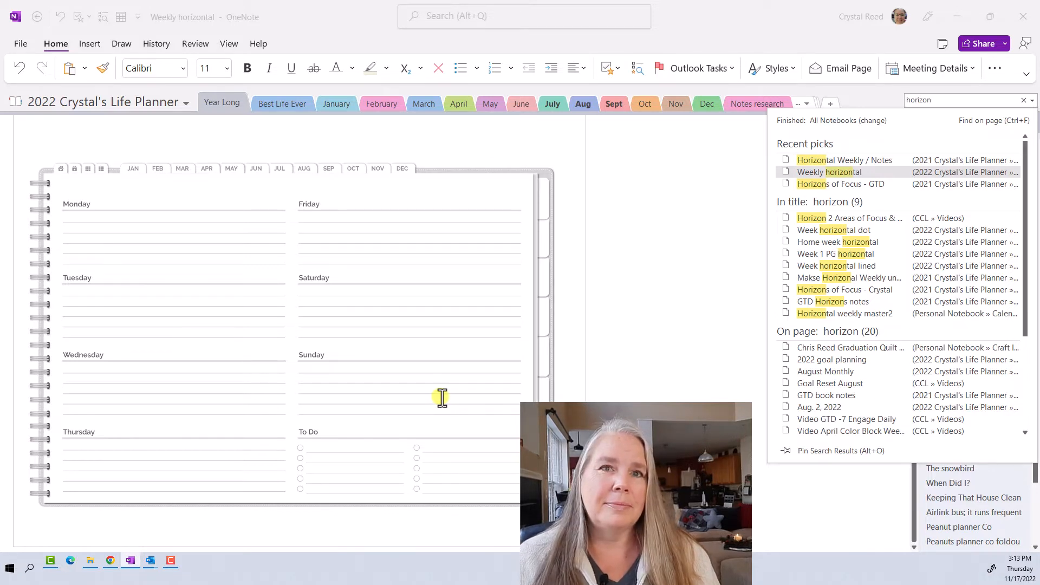
- Reopen the Horizontal Weekly / Notes page and copy its Monday-to-Thursday printout sheet
click(838, 157)
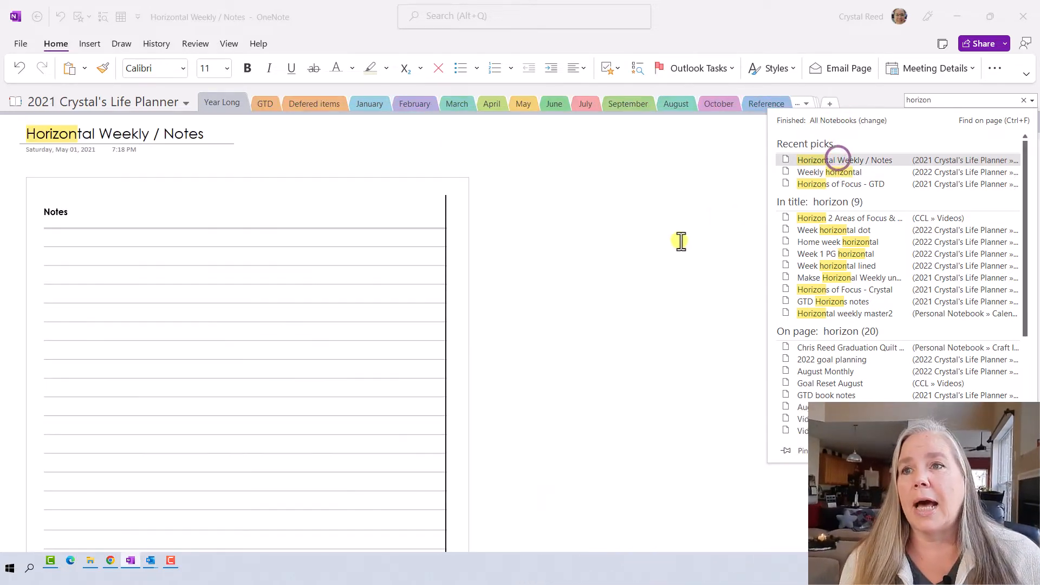
scroll(562, 305, down, 5)
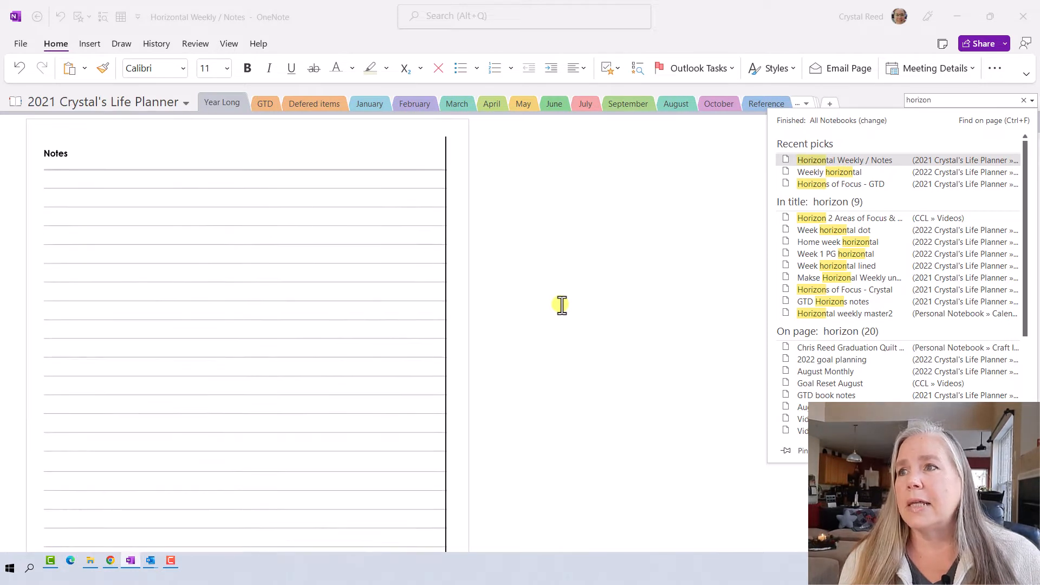
scroll(560, 304, down, 10)
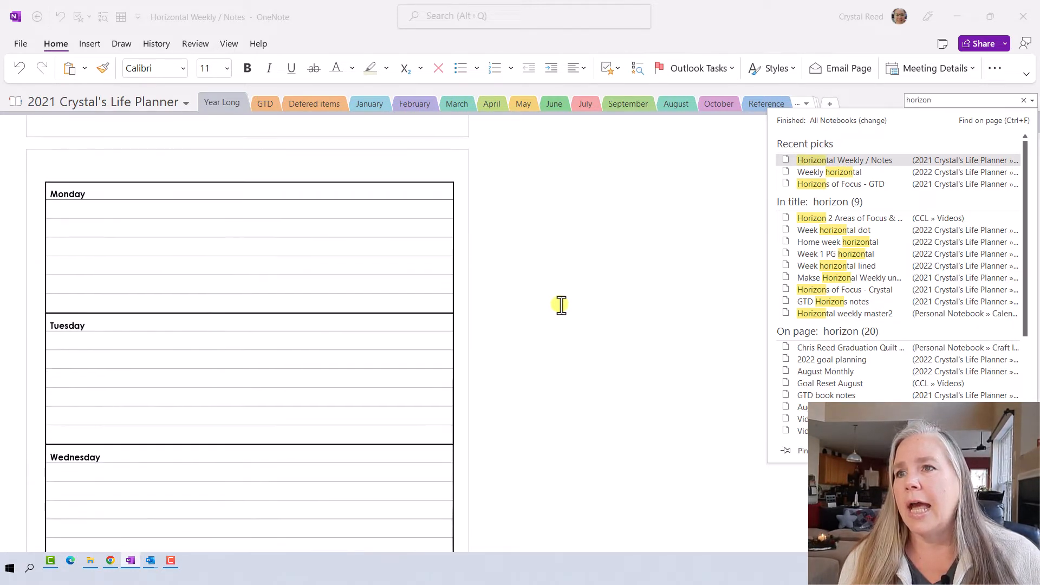
scroll(255, 379, down, 5)
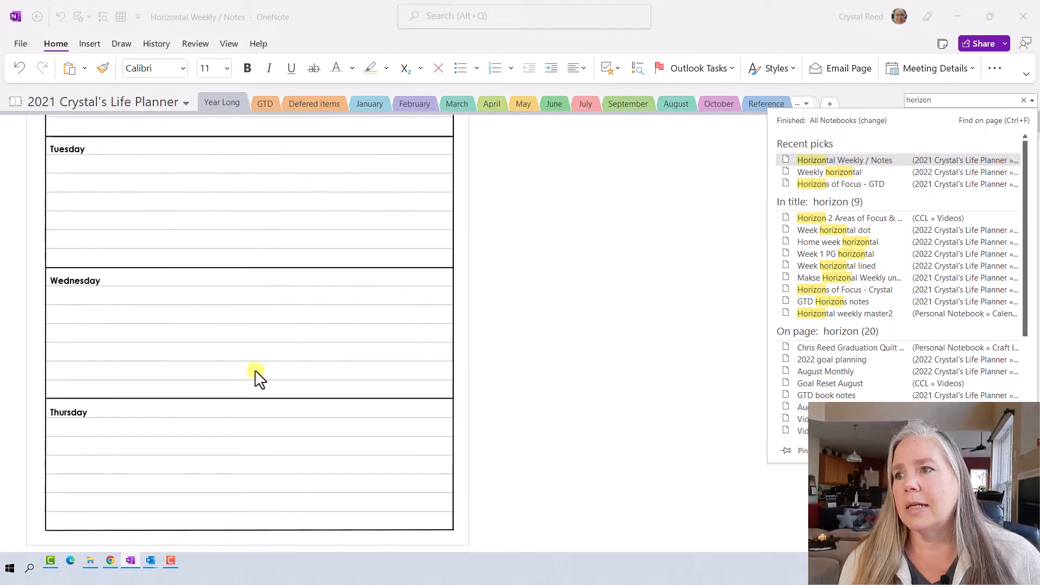
scroll(257, 377, down, 5)
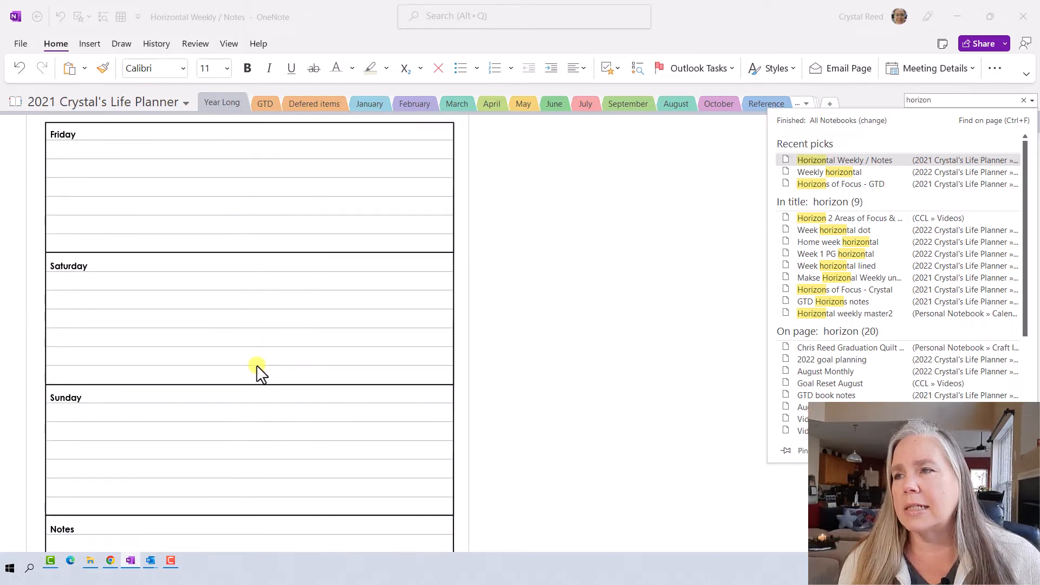
scroll(259, 373, down, 2)
scroll(259, 374, up, 7)
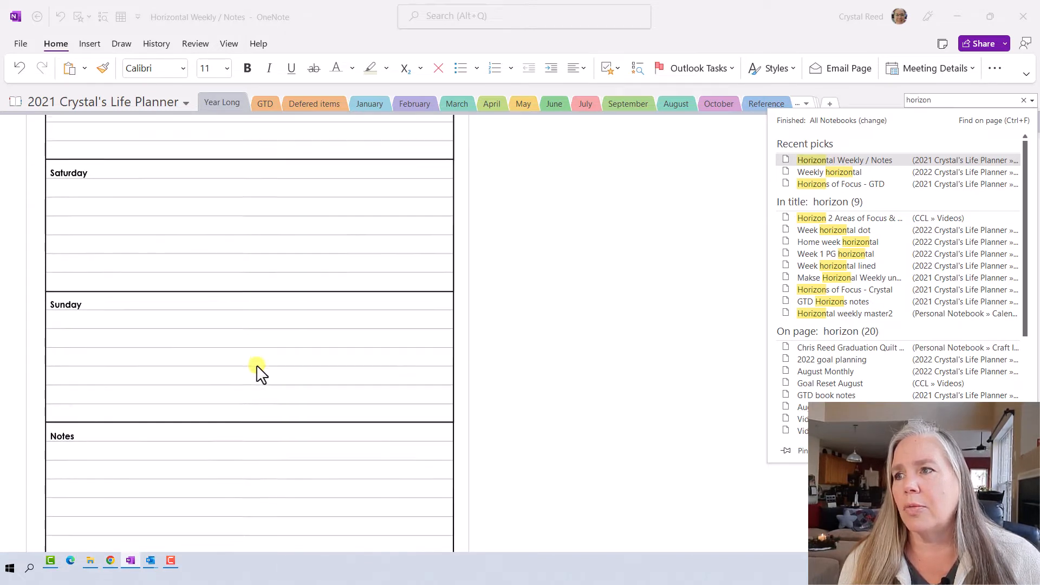
scroll(258, 369, up, 6)
click(395, 233)
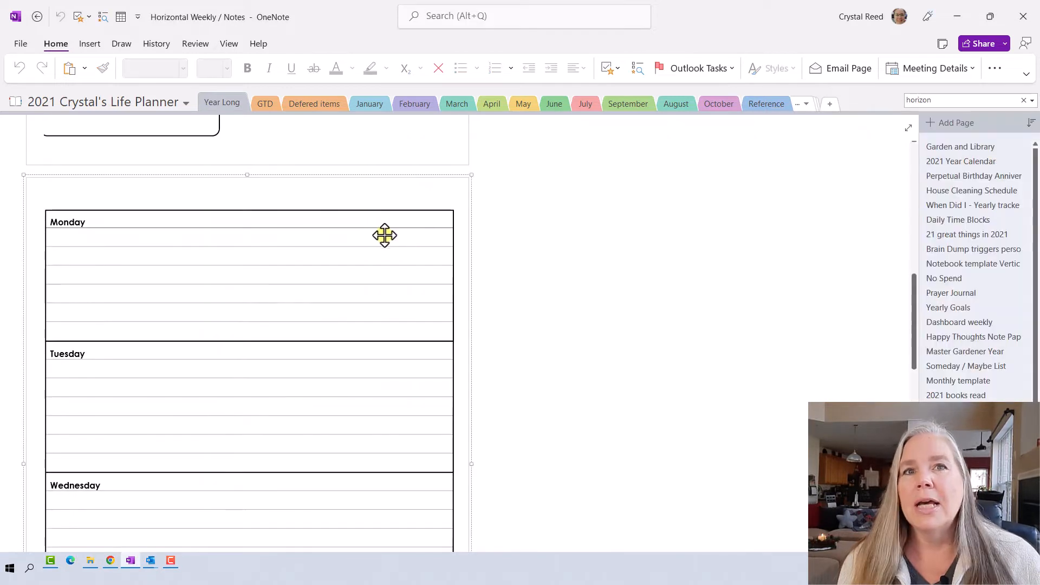
right_click(280, 254)
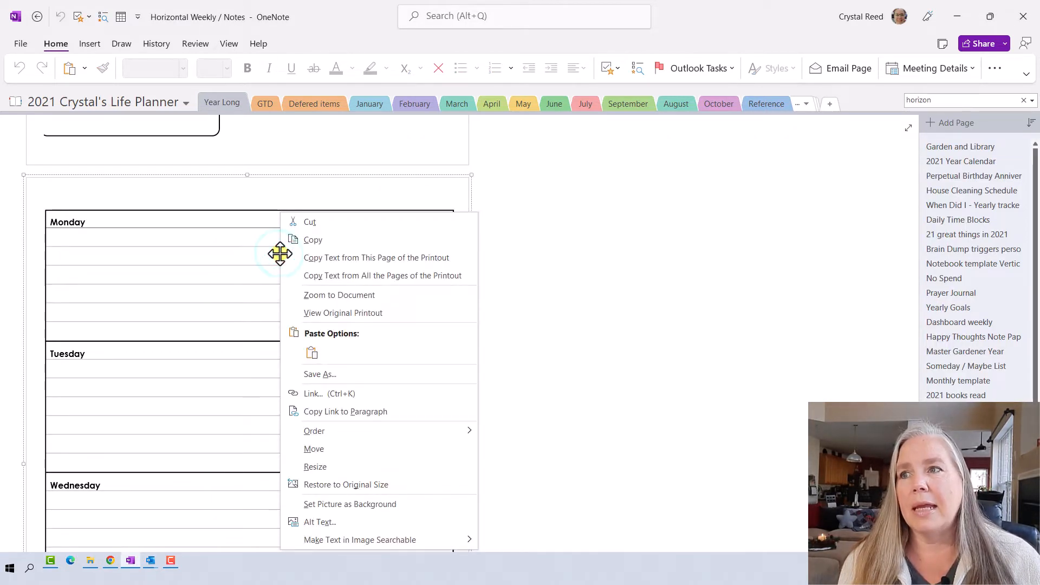
click(314, 237)
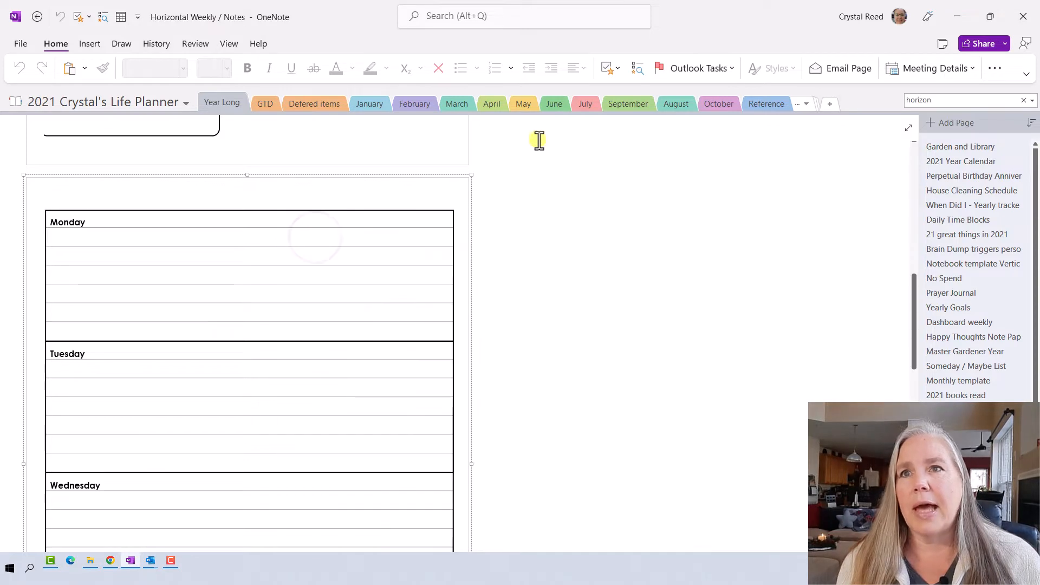
- Return to the Dec Weekly page in the 2022 life planner notebook and paste the copied weekly sheet below the Weeklies list
click(803, 106)
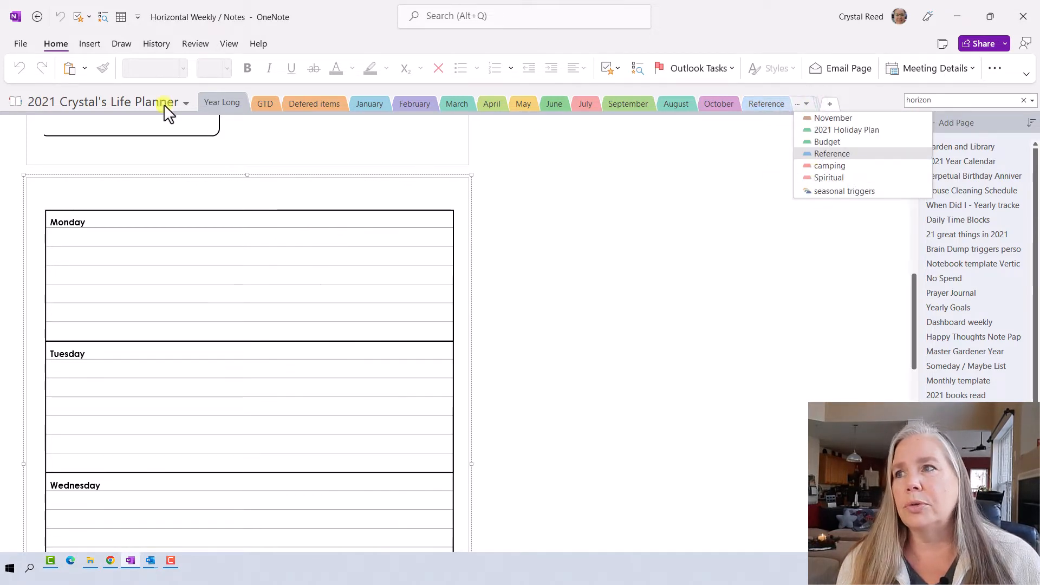
click(150, 98)
click(134, 157)
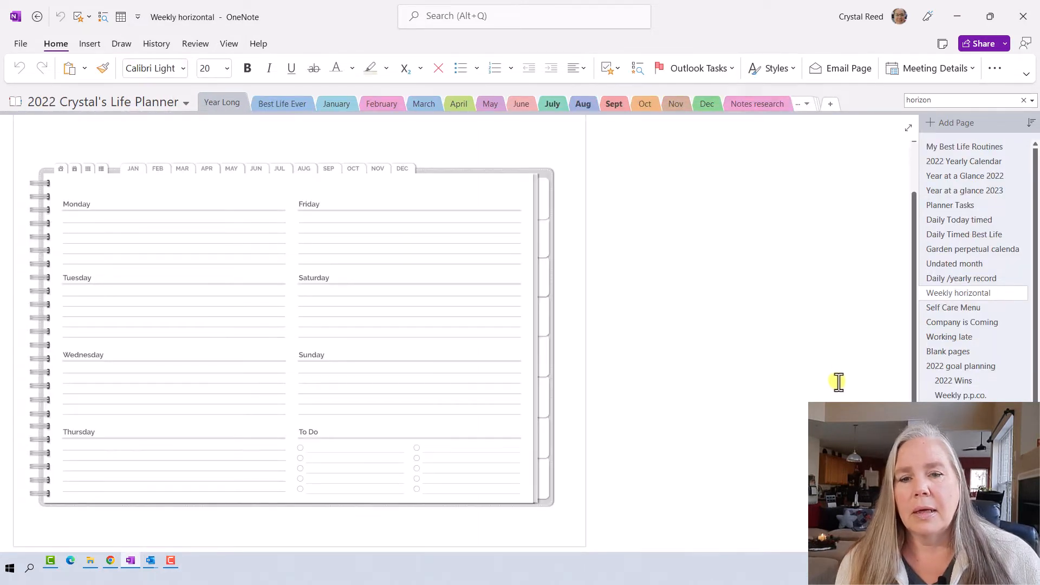
click(708, 106)
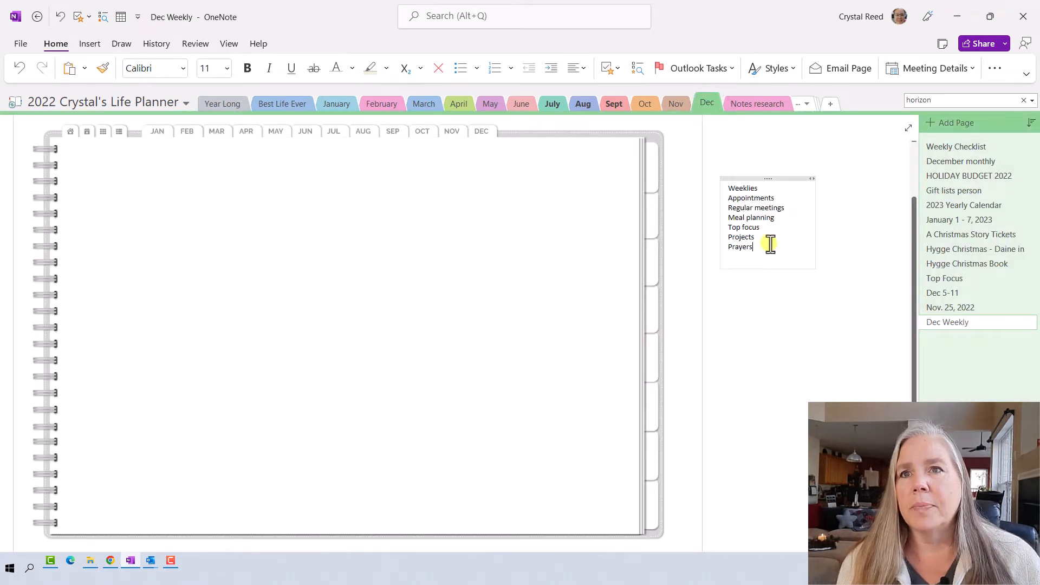
right_click(758, 353)
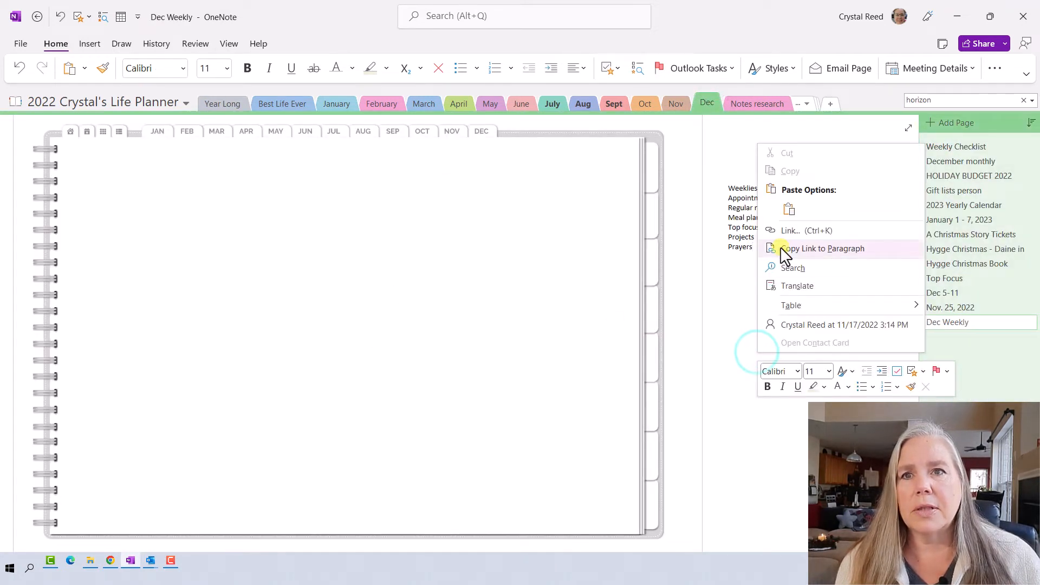
click(788, 209)
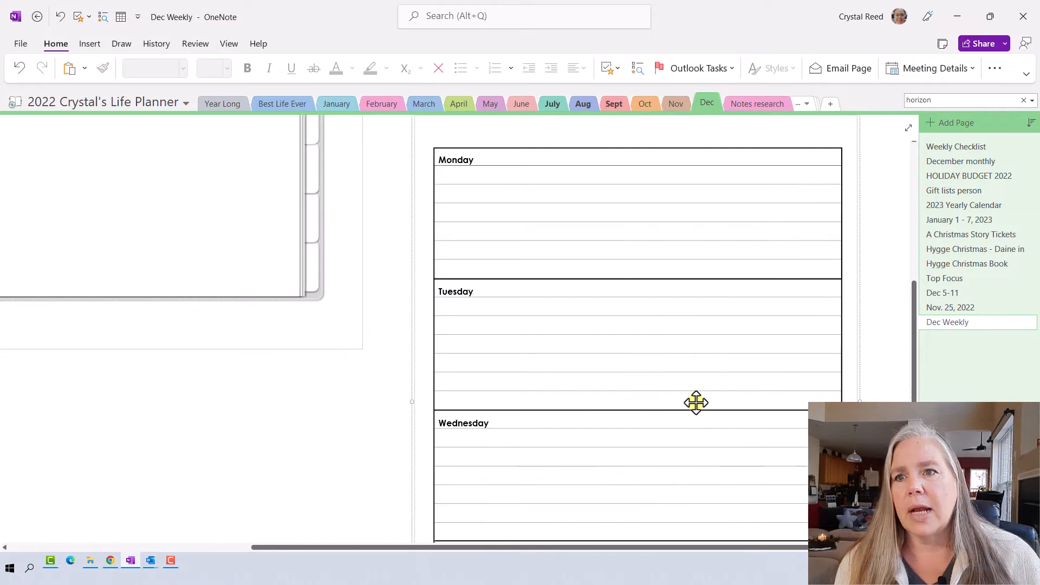
- Shrink the pasted Monday-to-Thursday sheet proportionally to about two thirds of its size
scroll(695, 402, down, 3)
scroll(707, 408, down, 3)
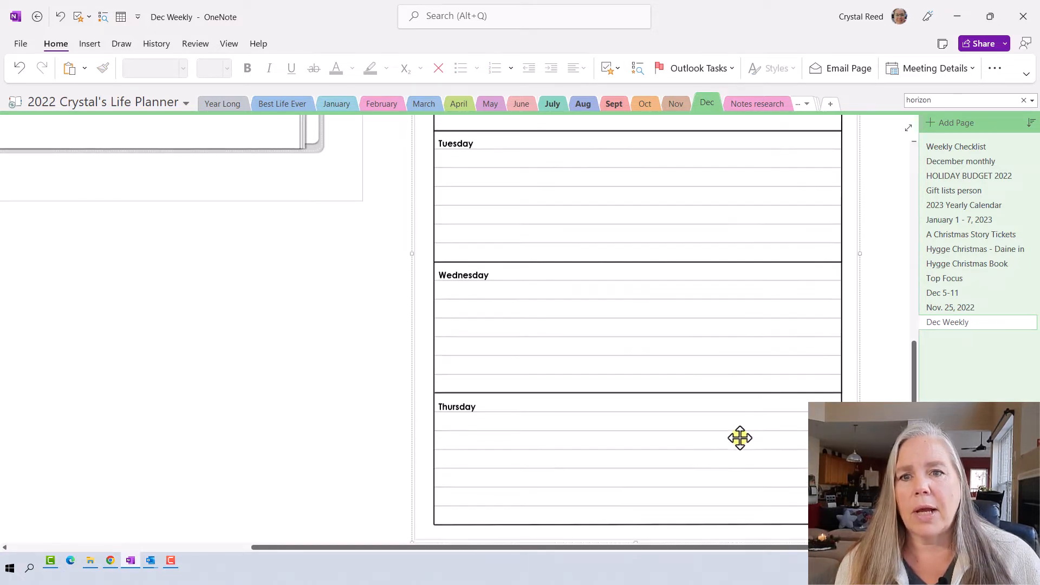
drag(860, 516, 641, 320)
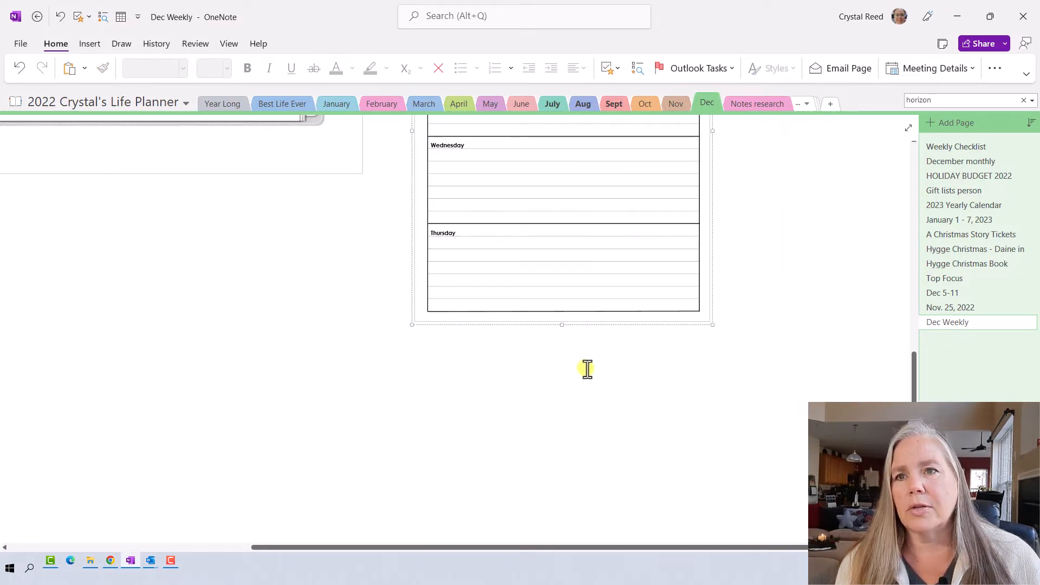
- Move the Monday-to-Thursday sheet onto the left page of the planner spread
scroll(590, 390, up, 5)
drag(516, 301, 337, 367)
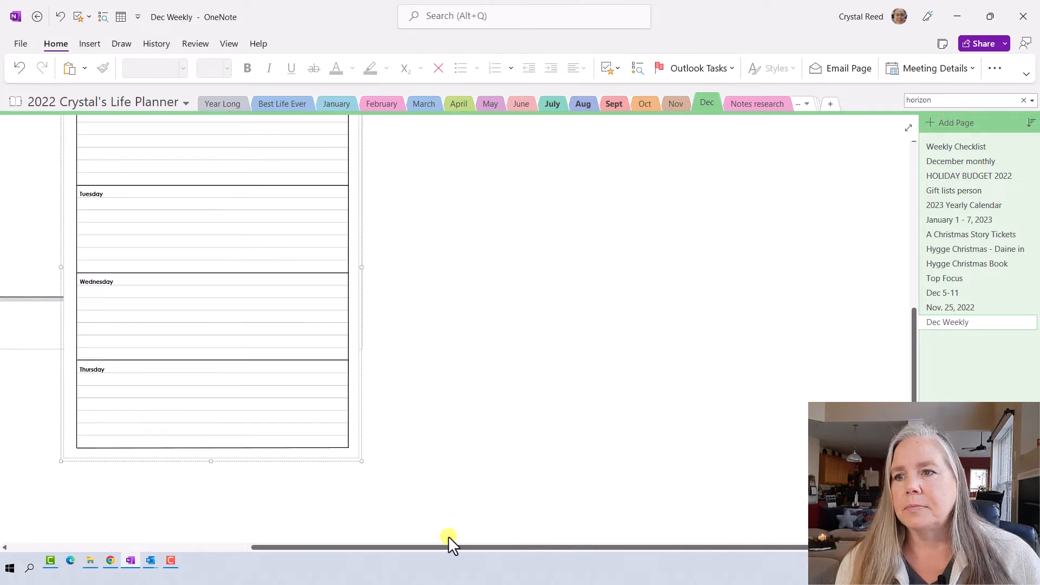
drag(449, 547, 220, 490)
drag(497, 353, 189, 301)
scroll(189, 302, up, 3)
drag(199, 374, 192, 296)
scroll(192, 296, down, 3)
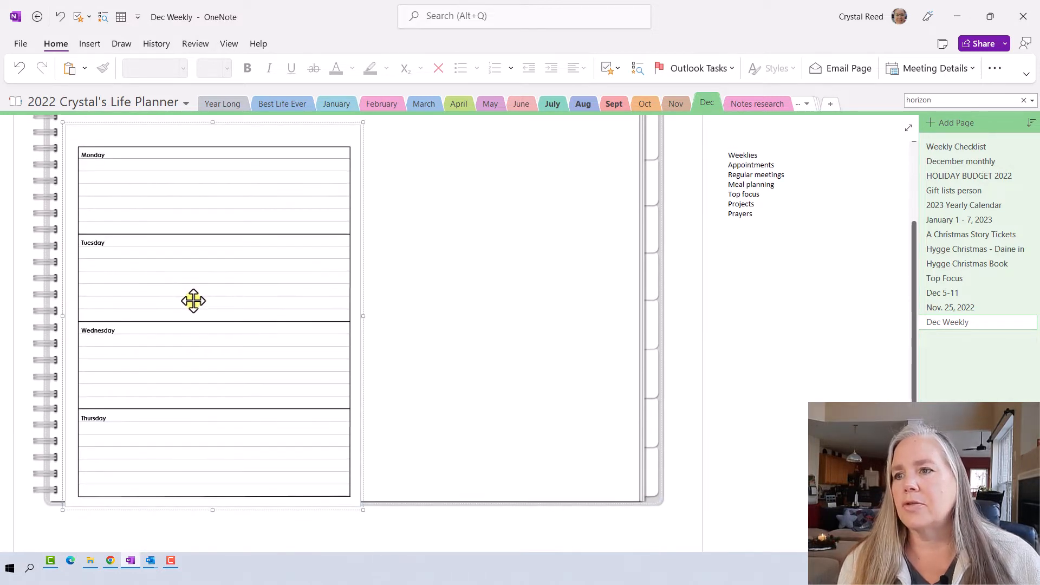
- Fit the Monday-to-Thursday sheet within the planner's left page by reducing it slightly, nudging it into place and widening it toward the center
drag(361, 505, 332, 486)
drag(306, 434, 298, 447)
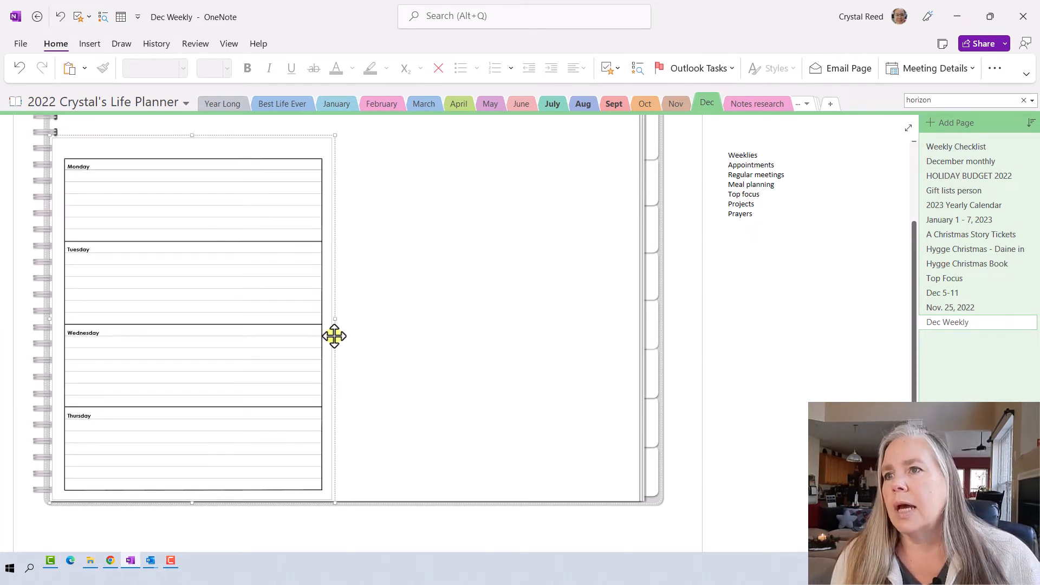
scroll(379, 325, up, 3)
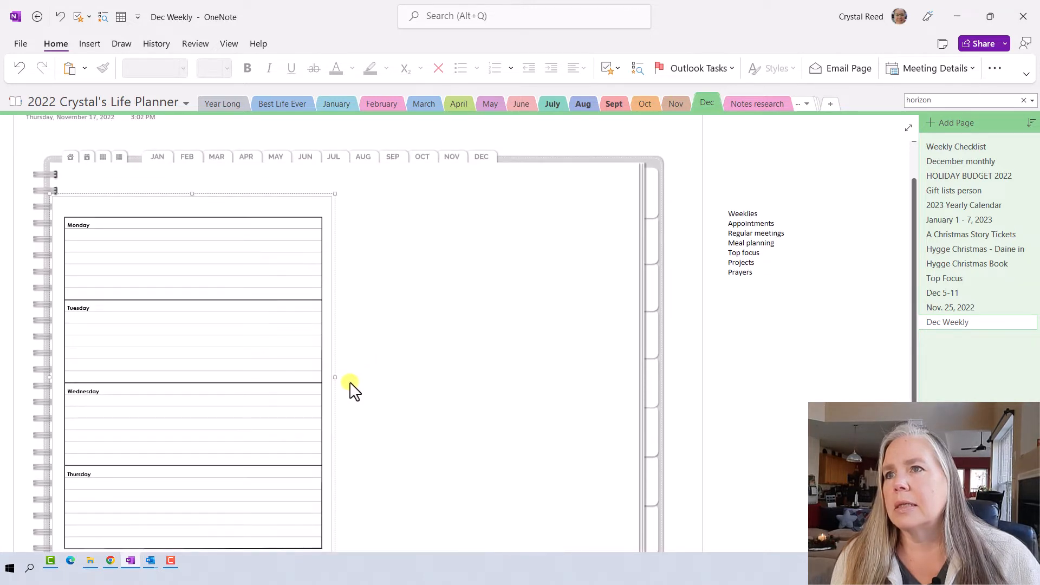
drag(334, 381, 342, 380)
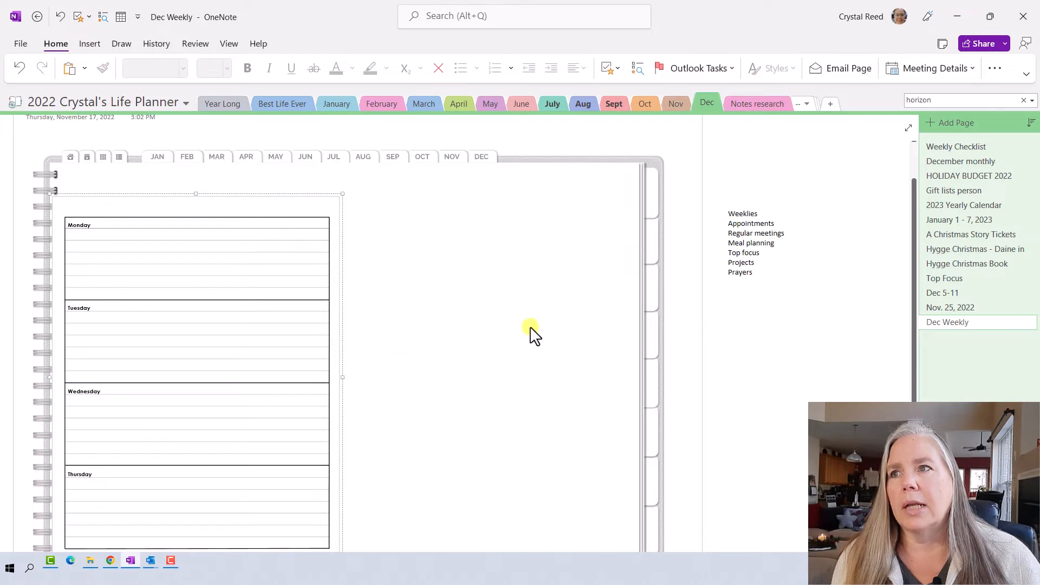
- Return to the Horizontal Weekly / Notes page in the 2021 life planner notebook and copy the Friday-to-Notes sheet
click(158, 104)
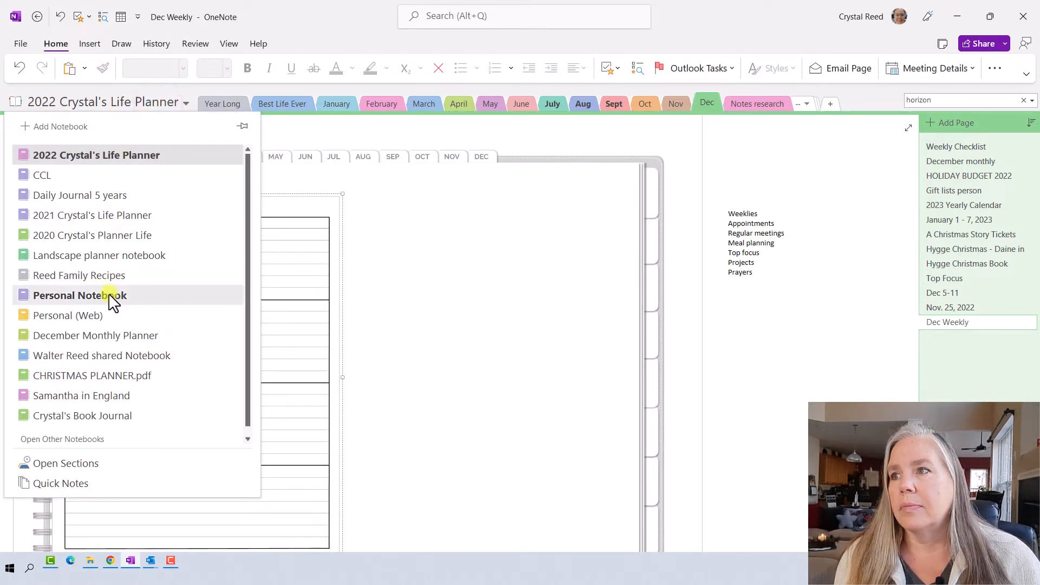
click(105, 216)
scroll(329, 264, down, 6)
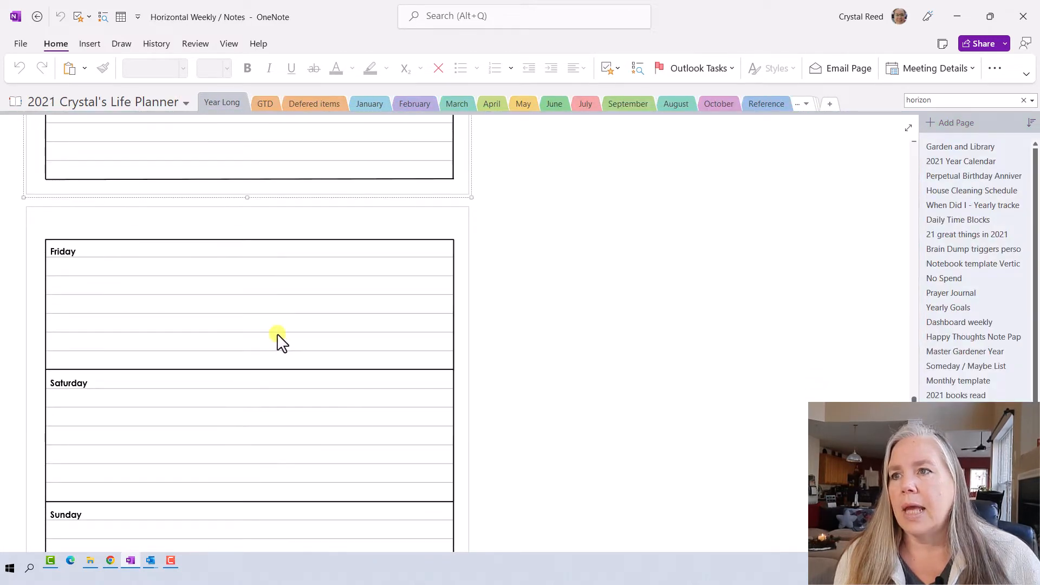
click(277, 335)
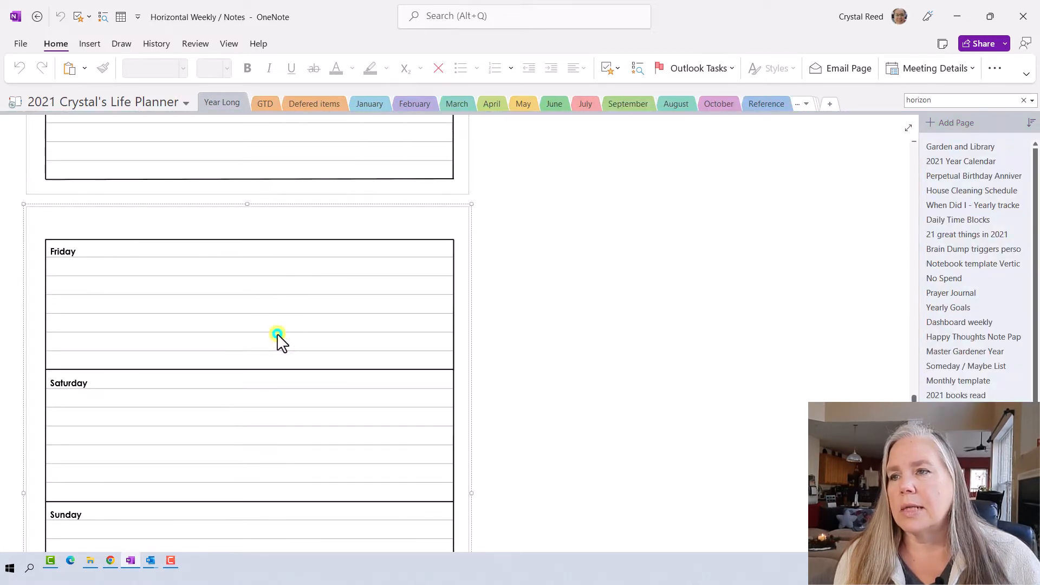
right_click(277, 335)
click(311, 241)
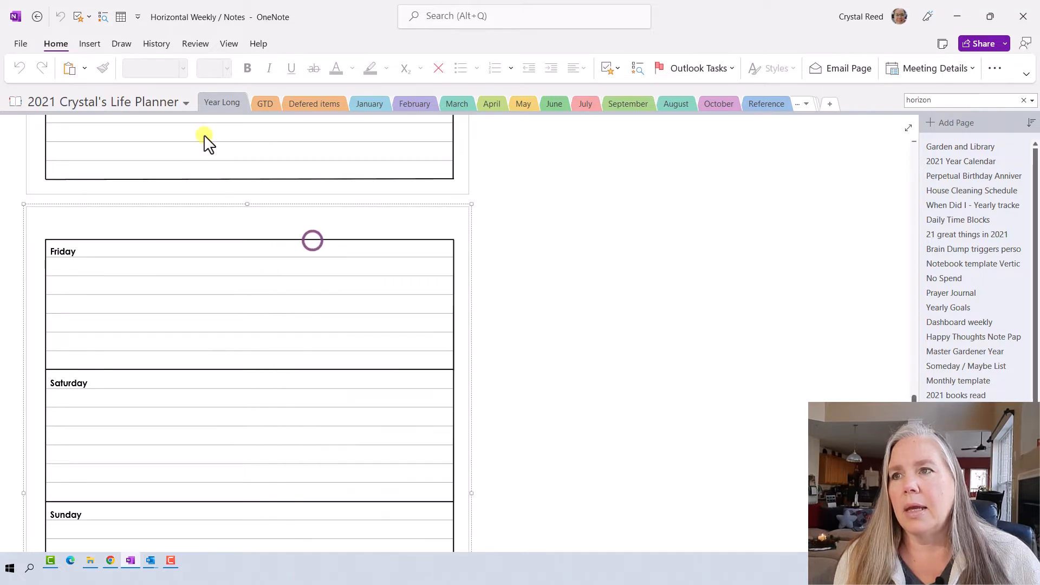
- Go back to the Dec Weekly page in the 2022 life planner notebook and paste the Friday-to-Notes sheet below the Weeklies list
click(164, 105)
click(136, 154)
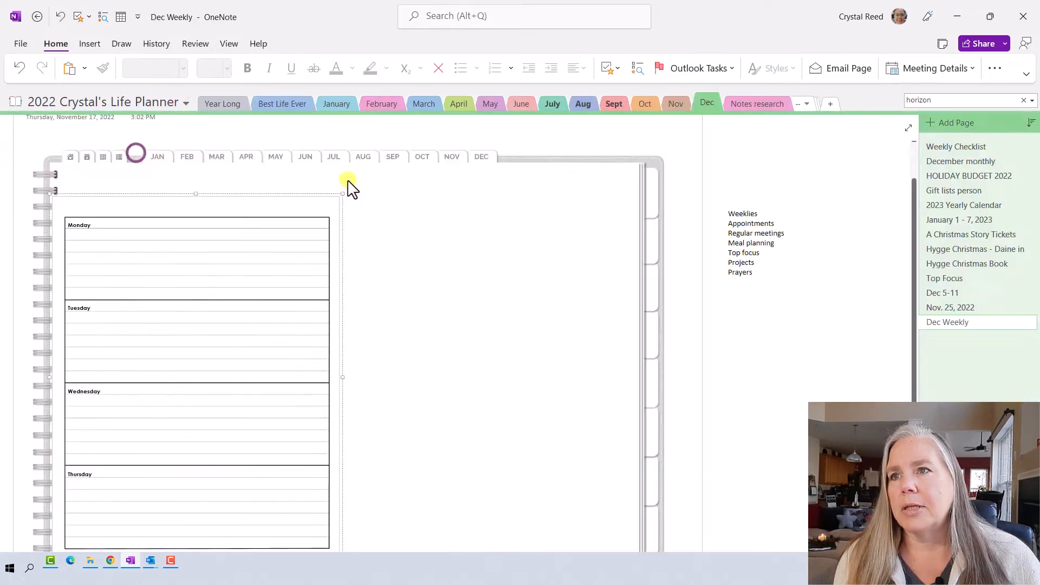
right_click(774, 331)
click(804, 398)
- Move the Friday-to-Notes sheet onto the planner's right page, beside the Monday-to-Thursday sheet
drag(725, 365, 406, 336)
scroll(405, 336, up, 2)
drag(414, 547, 284, 547)
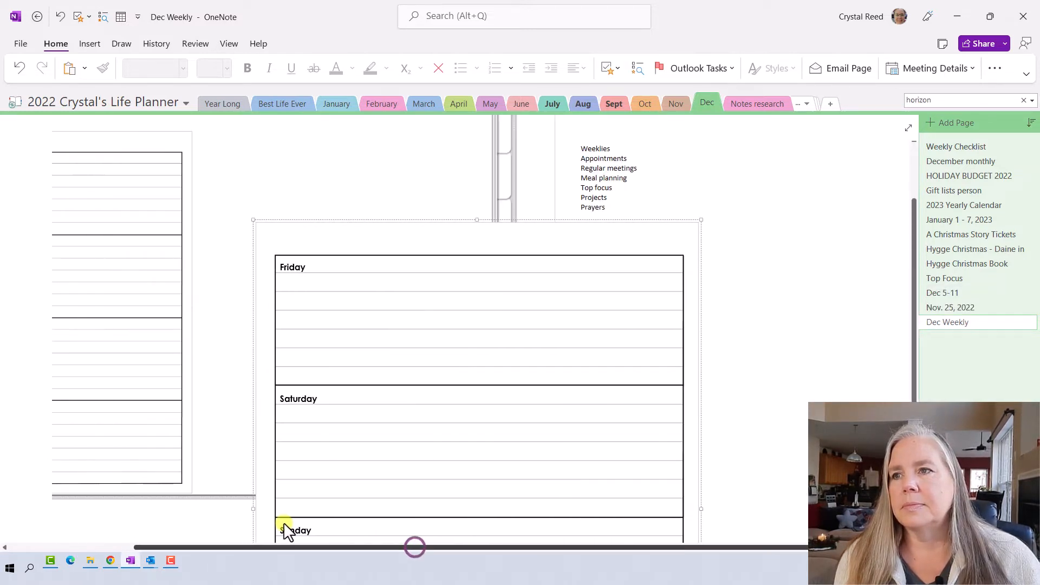
drag(542, 367, 488, 278)
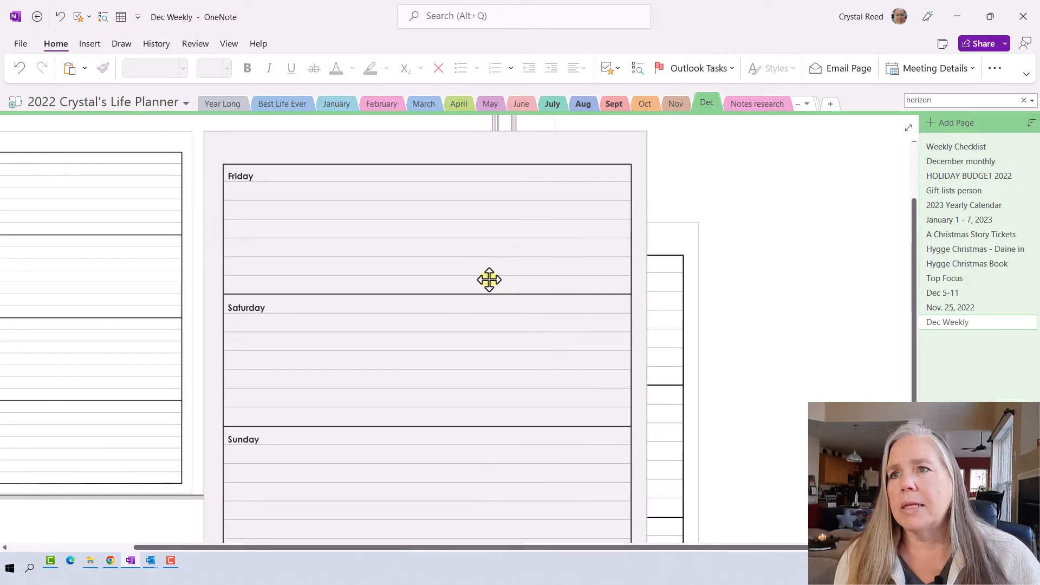
- Shrink the Friday-to-Notes sheet proportionally to fit the right page and match the height of the Monday-to-Thursday sheet
scroll(496, 291, down, 1)
scroll(496, 291, down, 3)
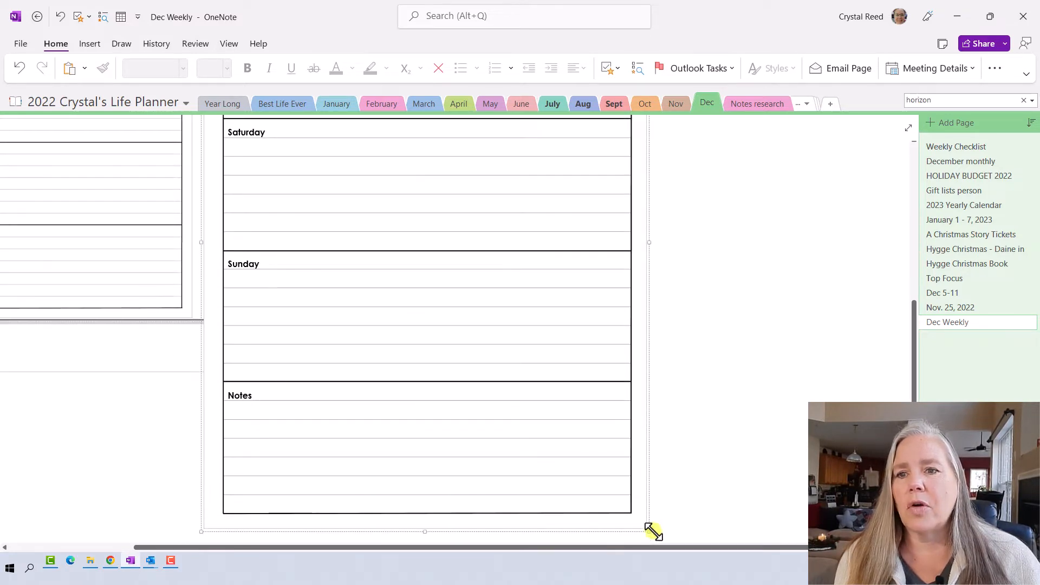
drag(648, 530, 485, 319)
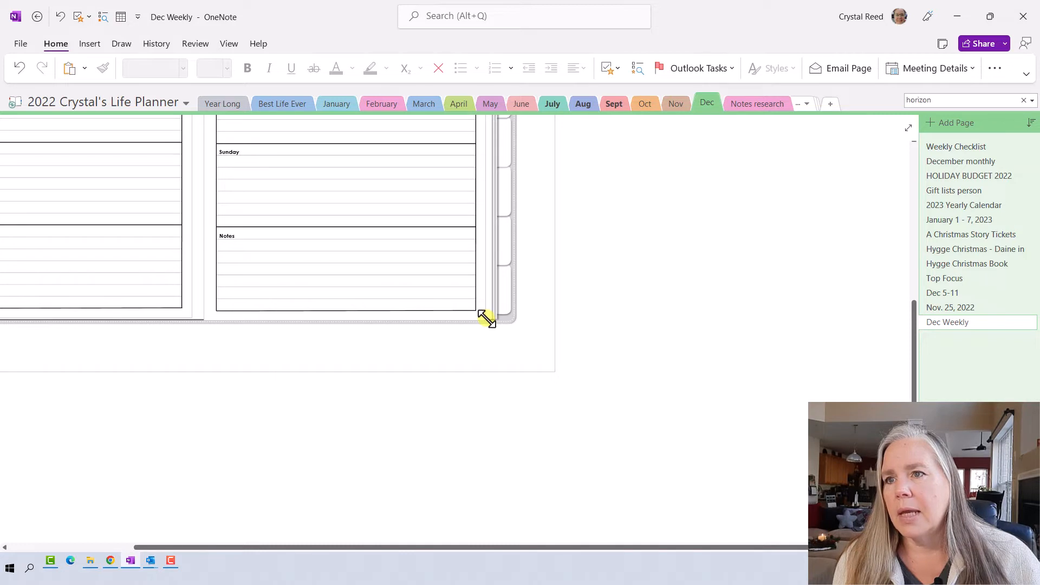
drag(486, 313, 484, 308)
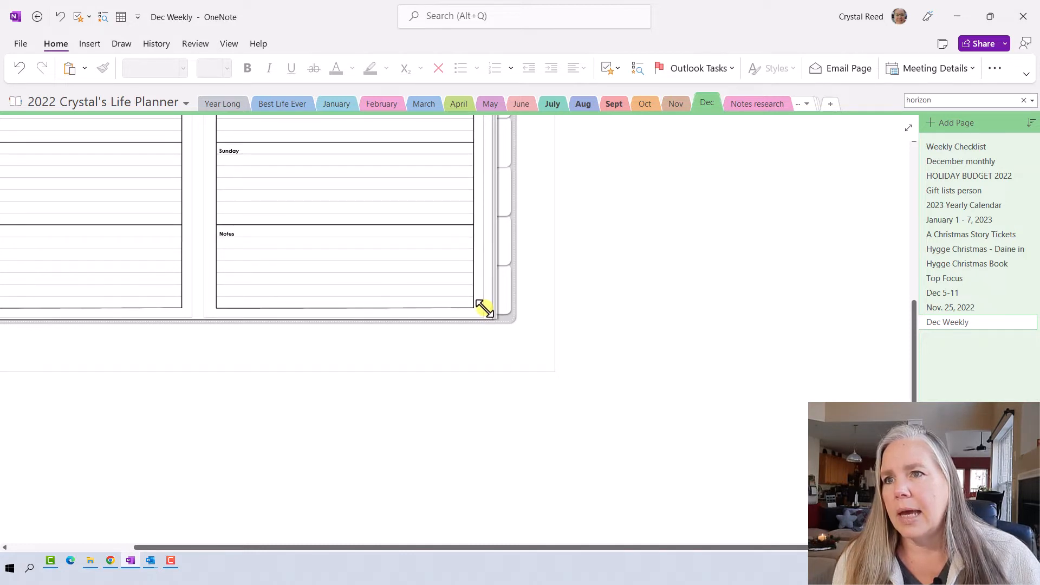
drag(484, 308, 484, 308)
- Widen the Friday-to-Notes sheet slightly on both sides and extend the Monday-to-Thursday sheet toward it to narrow the center gap
scroll(483, 370, up, 4)
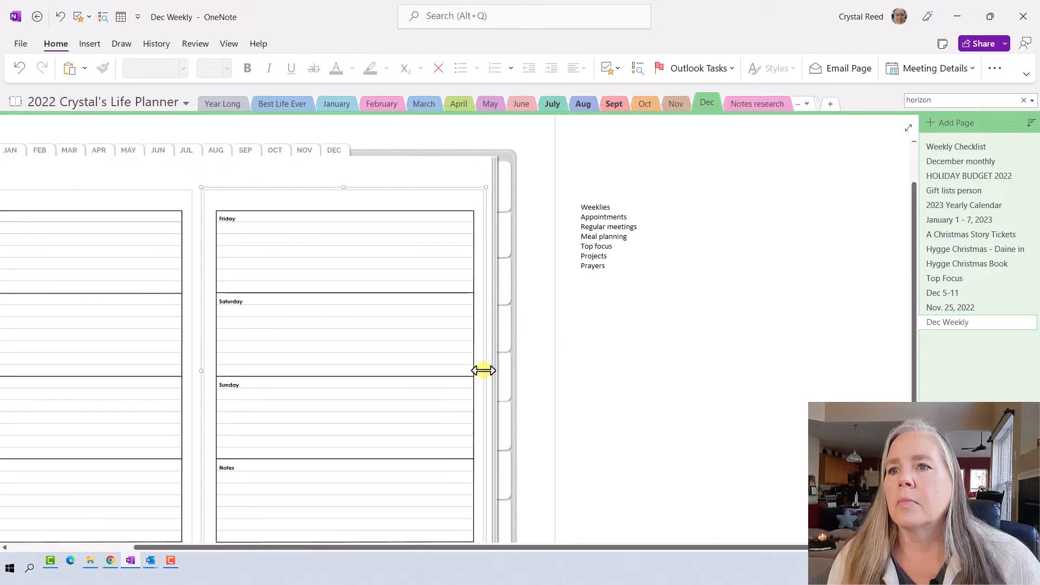
drag(483, 370, 491, 370)
drag(200, 372, 193, 370)
click(179, 370)
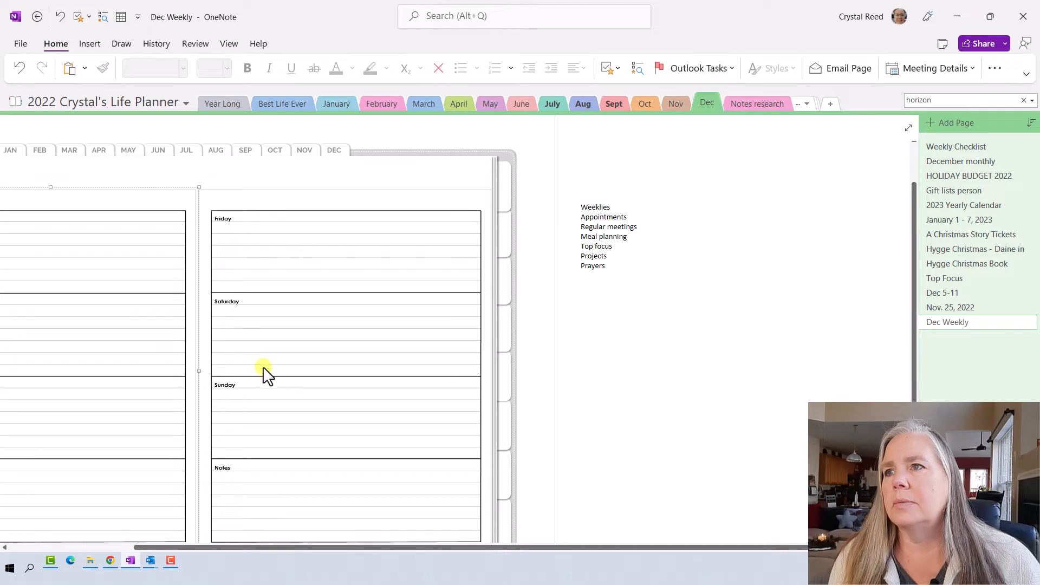
click(641, 385)
- Open the Nov section's Nov. 21-27 2022 page and copy the Dinner Plans table
scroll(643, 386, up, 1)
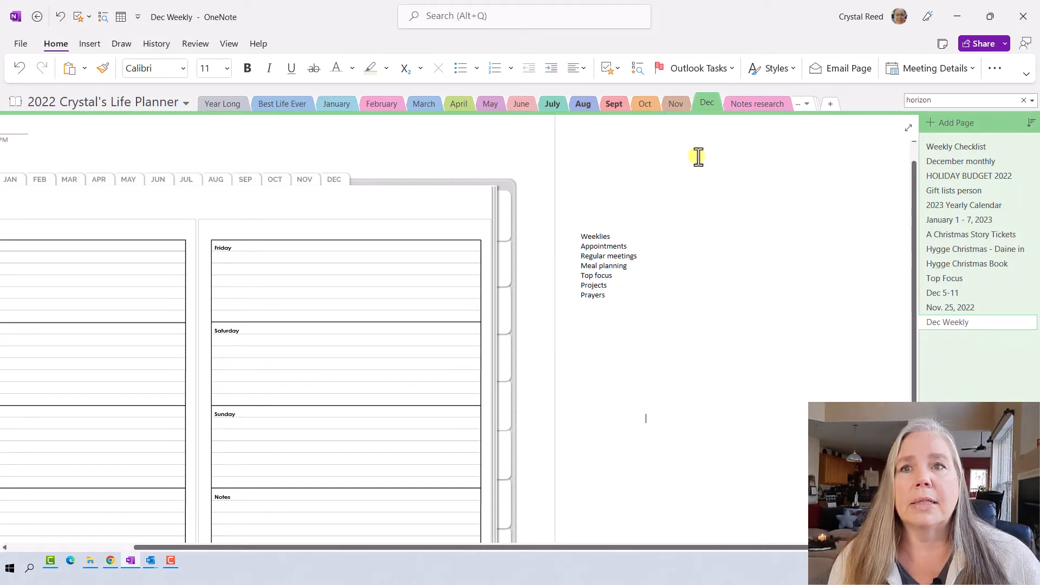
click(675, 102)
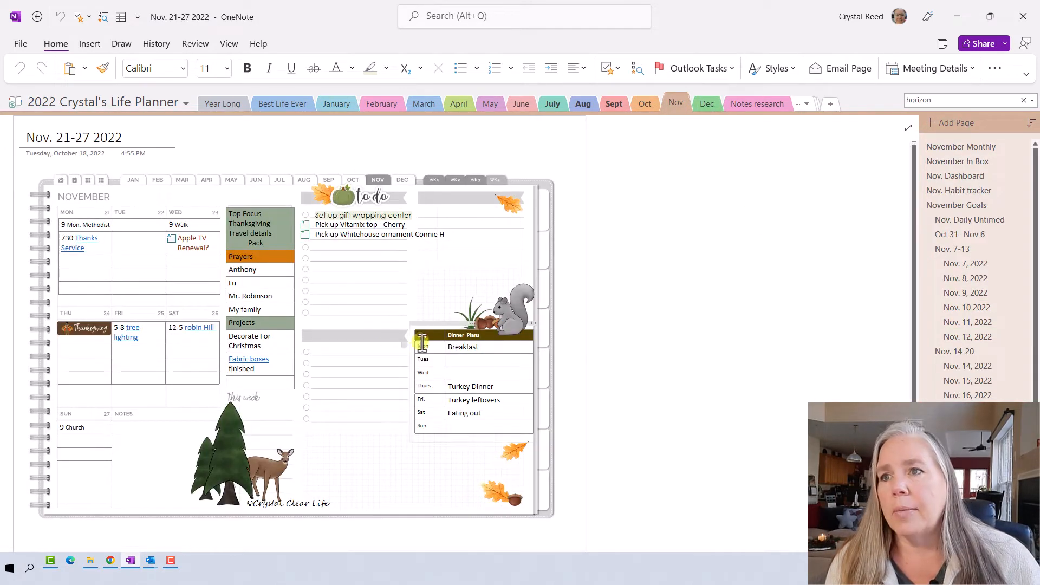
click(431, 325)
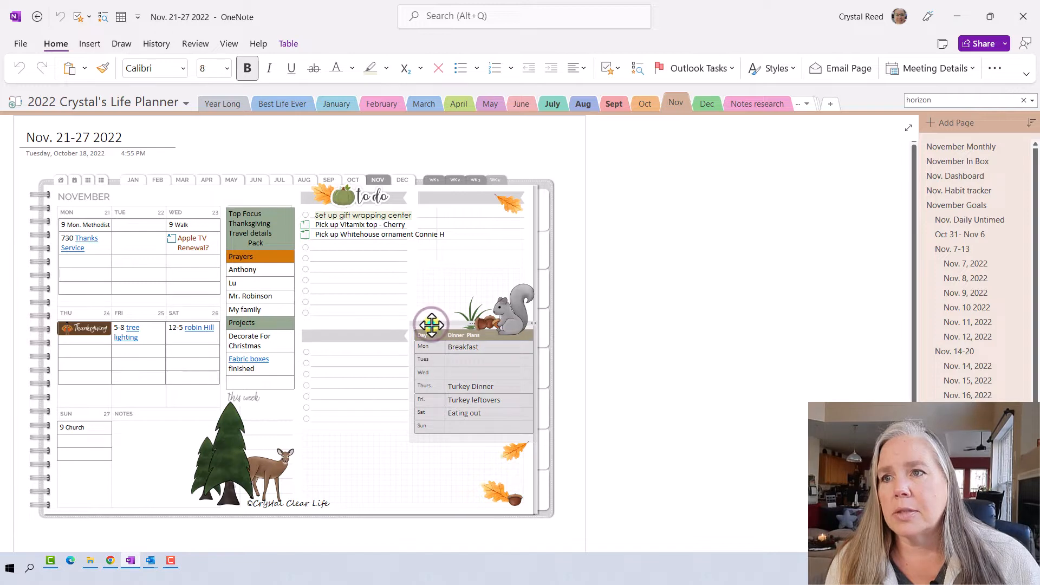
right_click(431, 325)
click(453, 352)
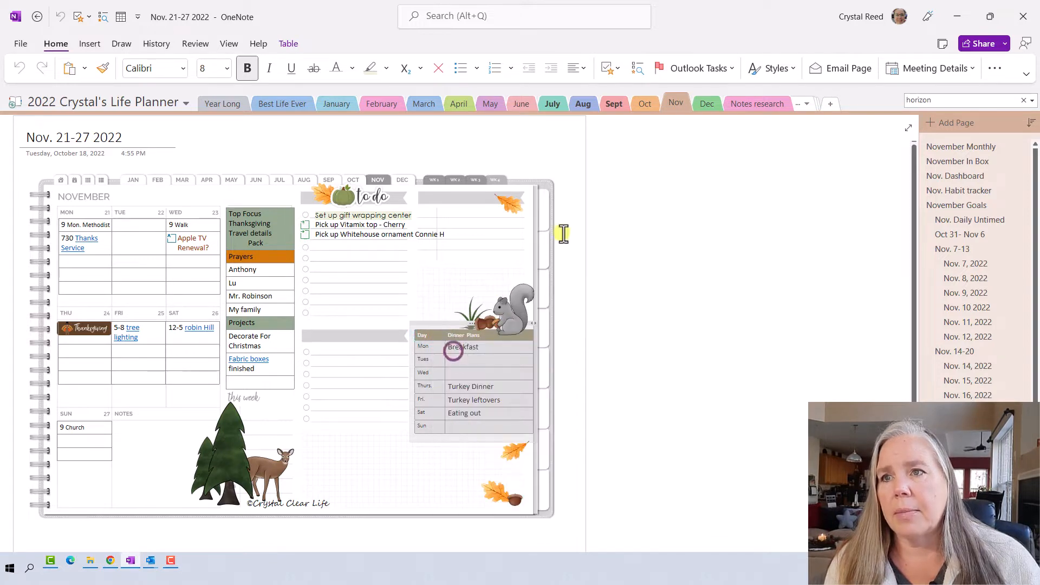
- Paste the Dinner Plans table on the Dec Weekly page and move it over the upper-right corner of the planner's right page
click(702, 103)
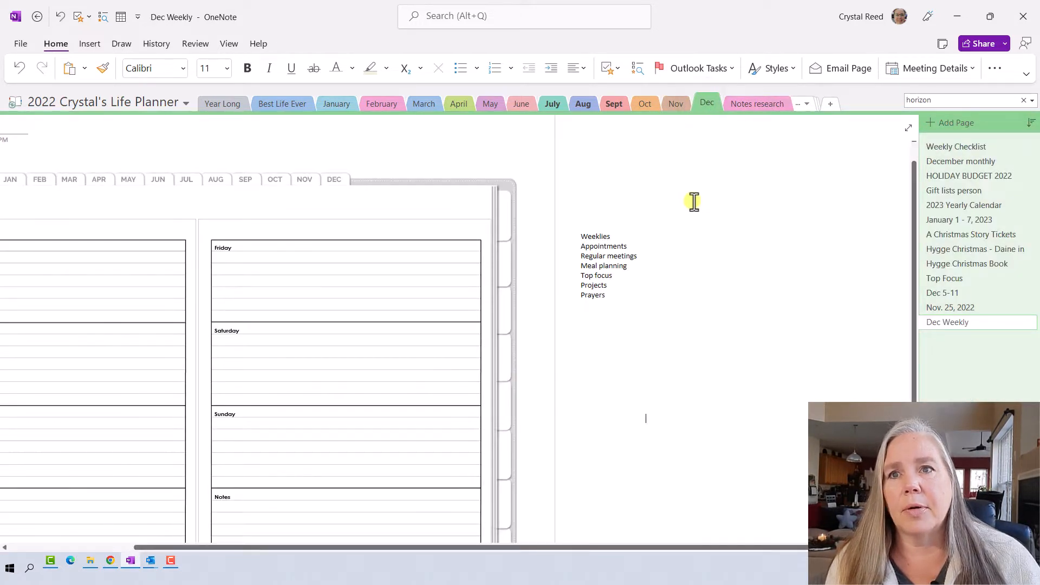
right_click(692, 201)
click(725, 266)
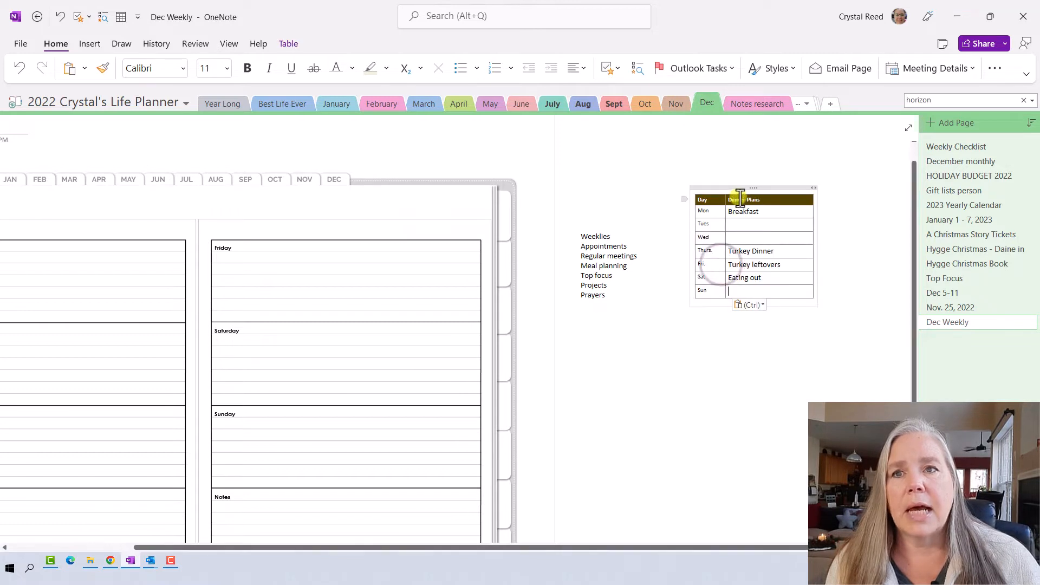
drag(743, 187, 699, 135)
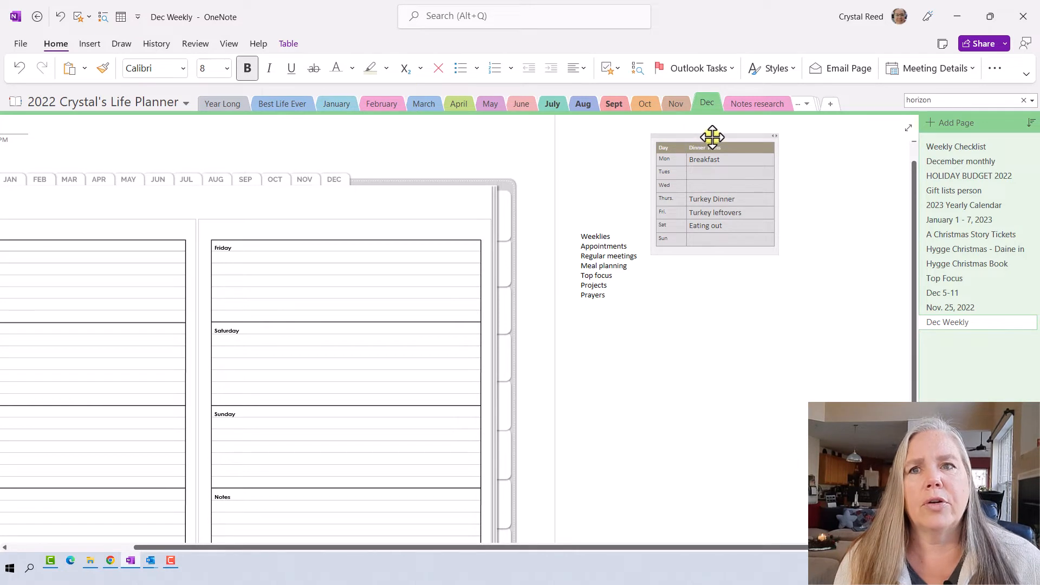
drag(712, 136, 422, 186)
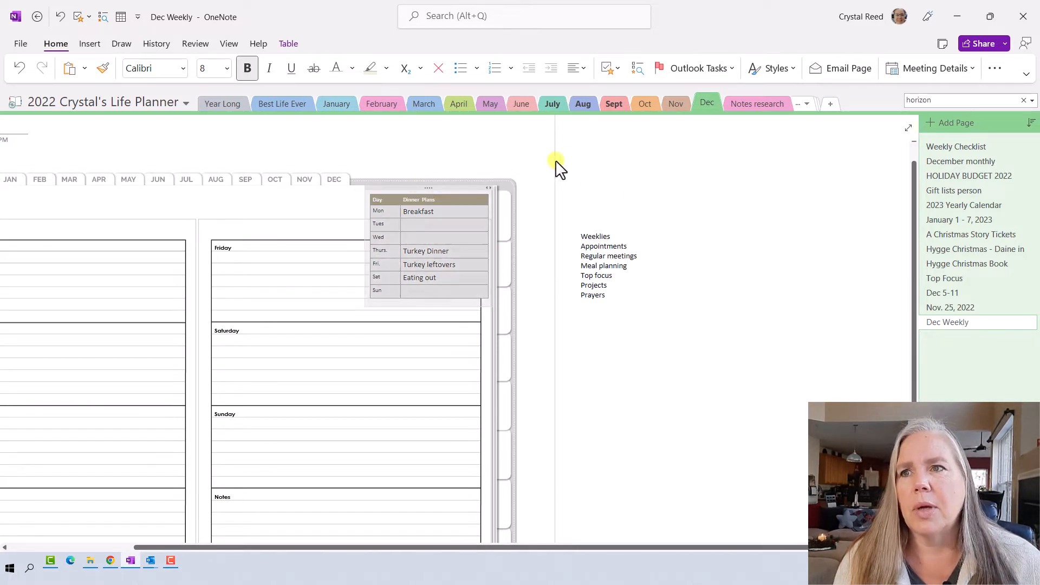
click(619, 173)
scroll(398, 325, down, 1)
scroll(399, 325, down, 2)
scroll(395, 325, up, 2)
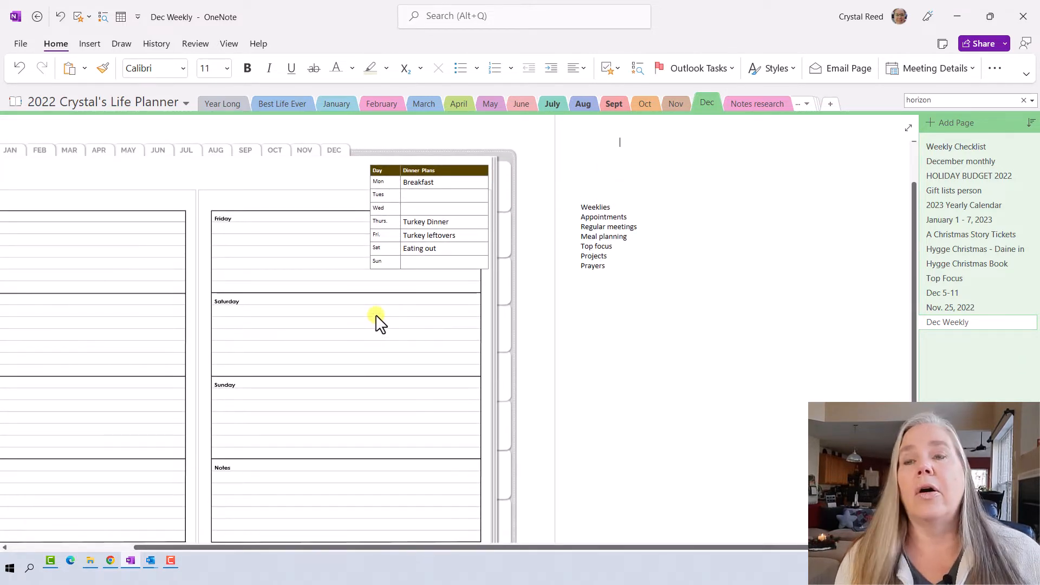
- Set the font size of the Dinner Plans table's Mon-to-Sun rows to 8
drag(382, 182, 439, 235)
right_click(442, 234)
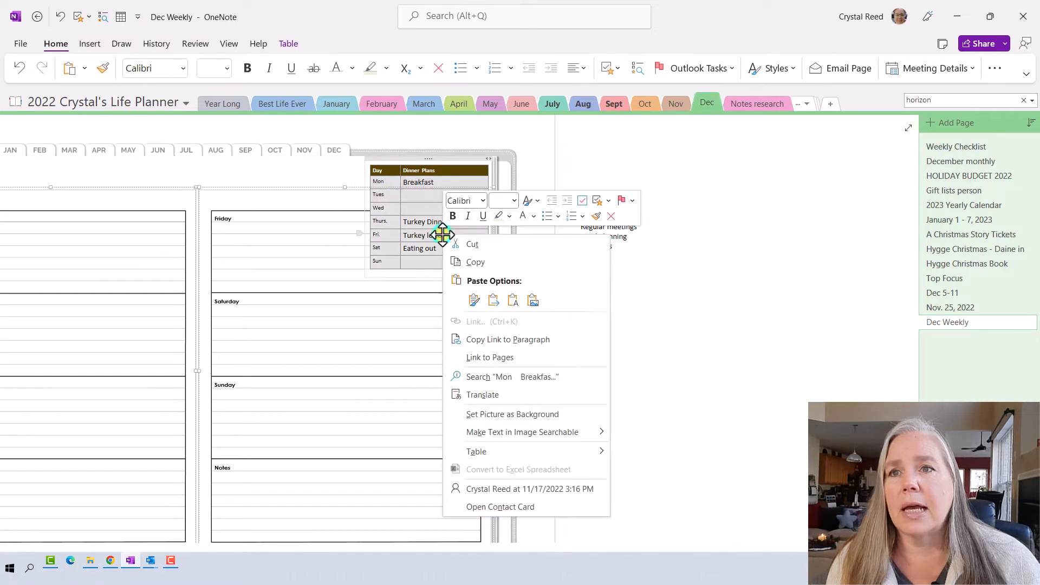
click(514, 200)
click(503, 216)
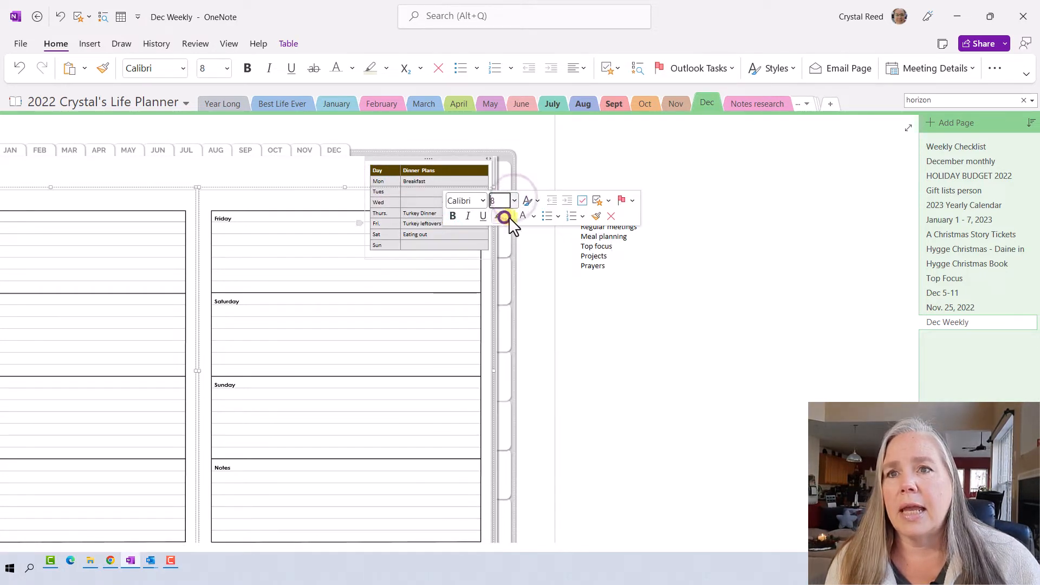
click(690, 293)
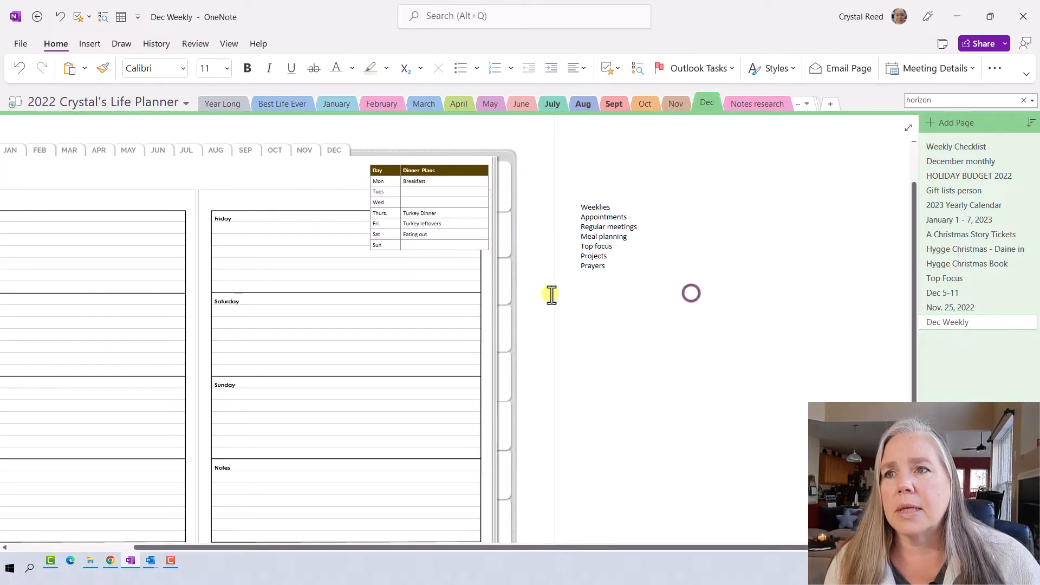
- Review the Dec Weekly layout and the Nov. 21-27 page's Top Focus, Prayers and Projects table, and return to the full December spread
click(423, 159)
click(398, 319)
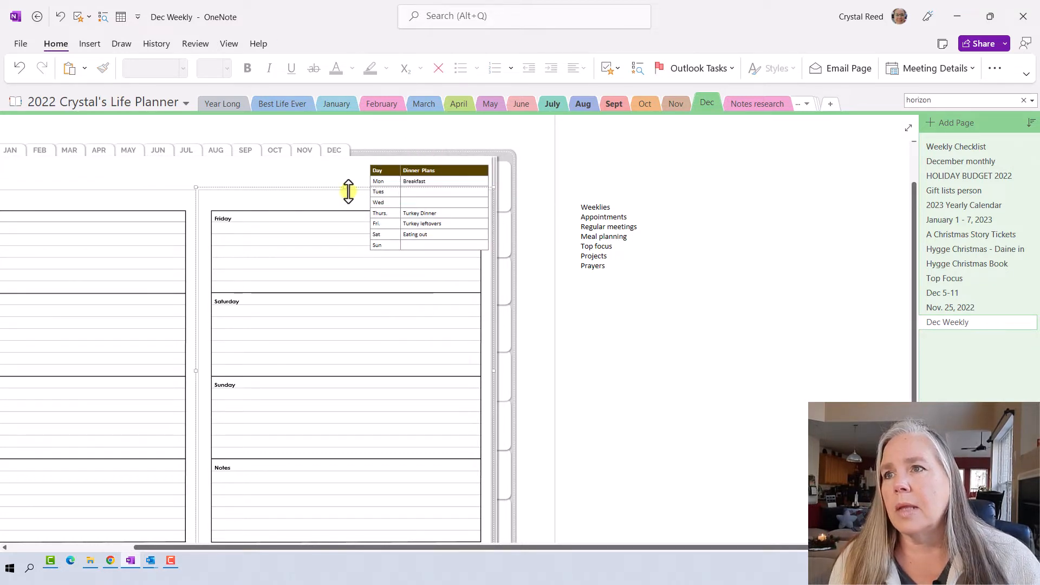
scroll(274, 269, down, 2)
scroll(271, 277, up, 3)
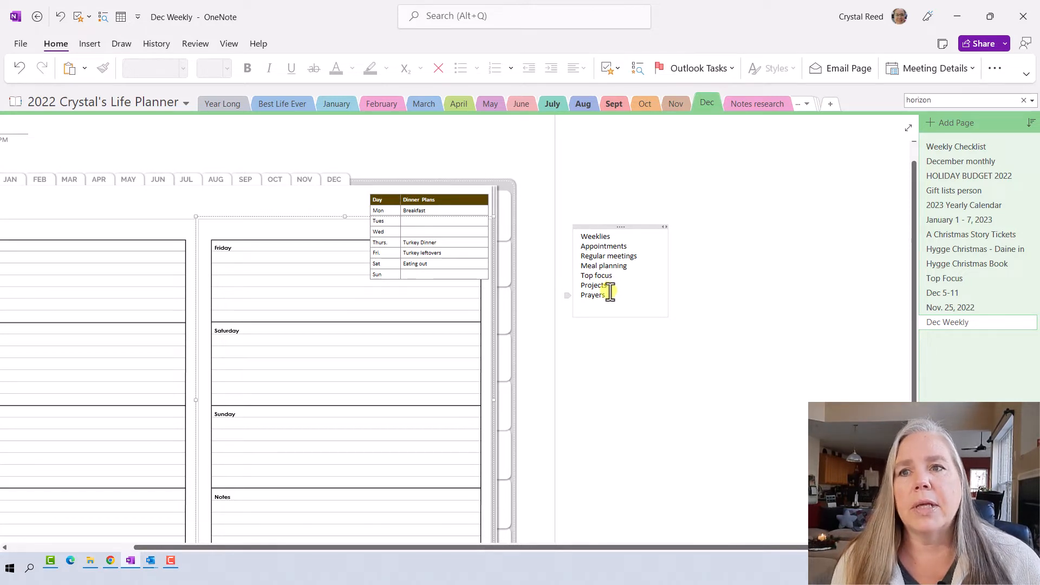
click(678, 103)
click(675, 311)
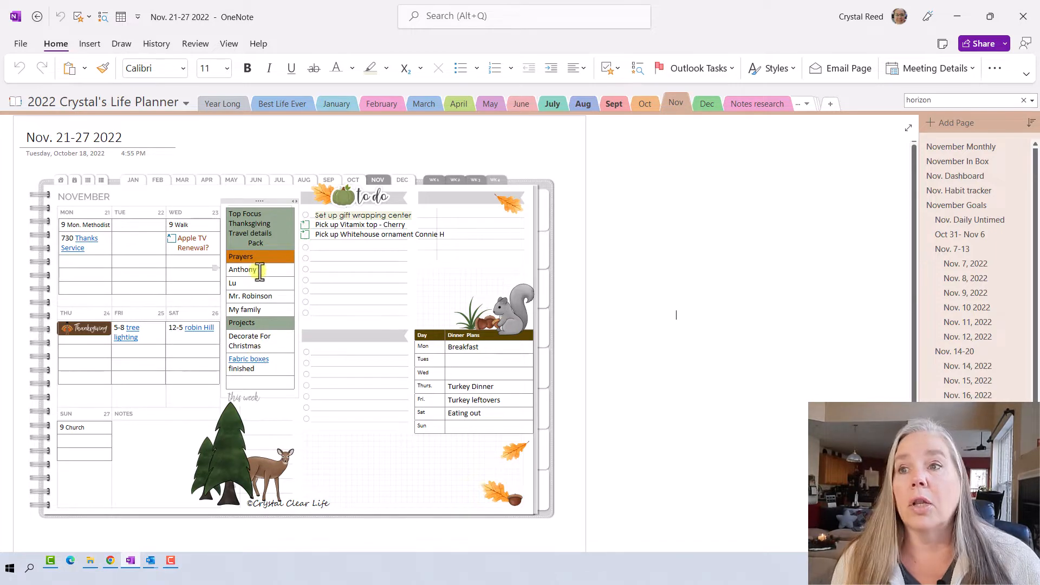
click(707, 103)
drag(538, 545, 417, 545)
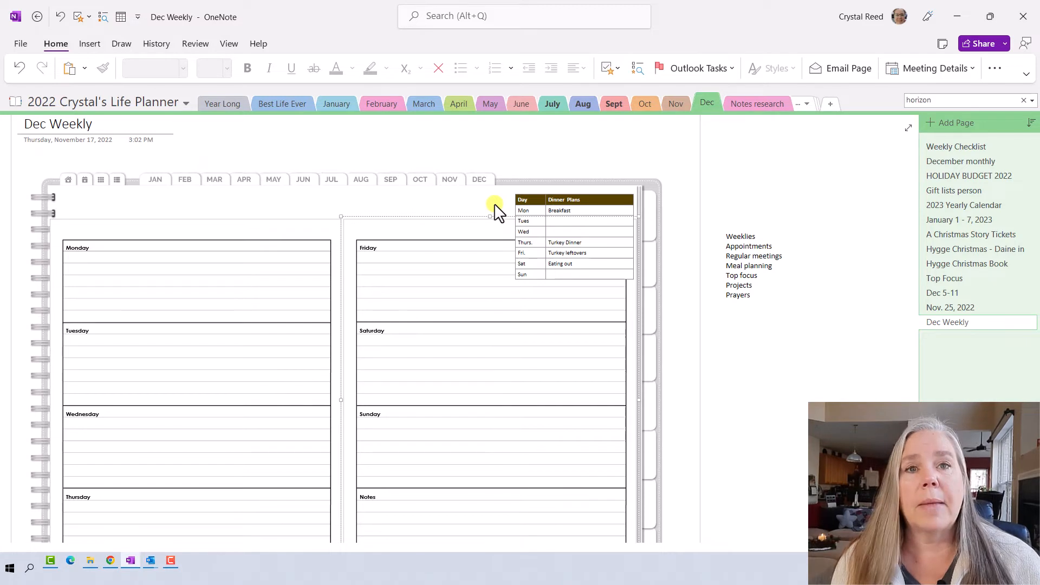
- Insert a table with three columns and four rows in the blank area beside the planner, above the Weeklies list
click(741, 144)
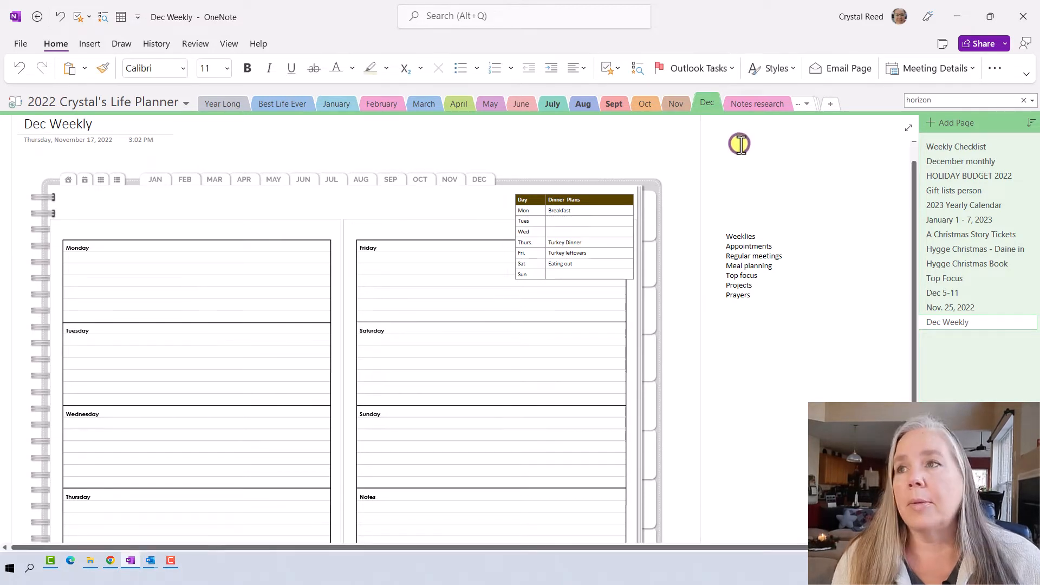
click(90, 44)
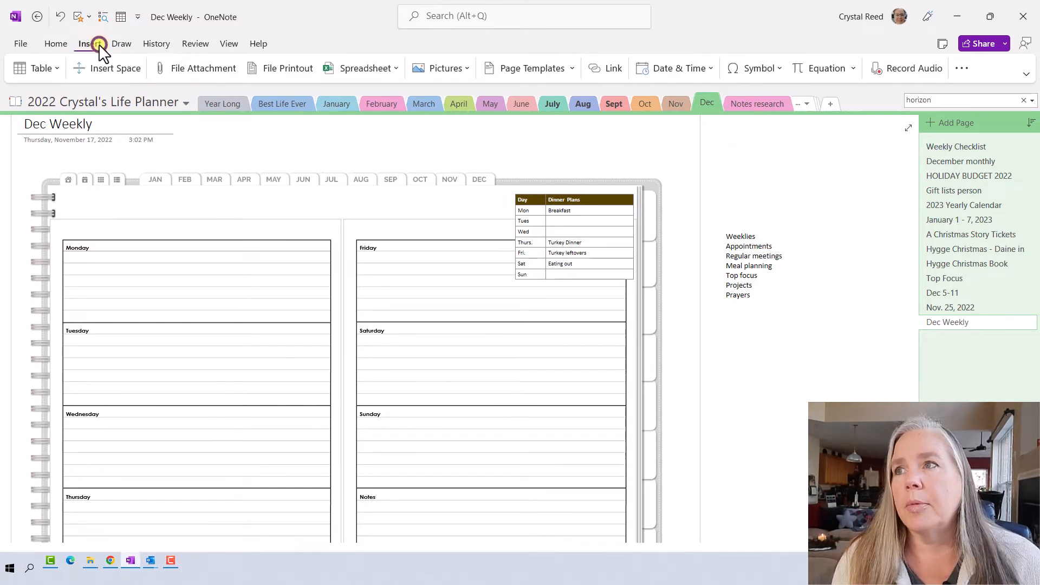
click(42, 68)
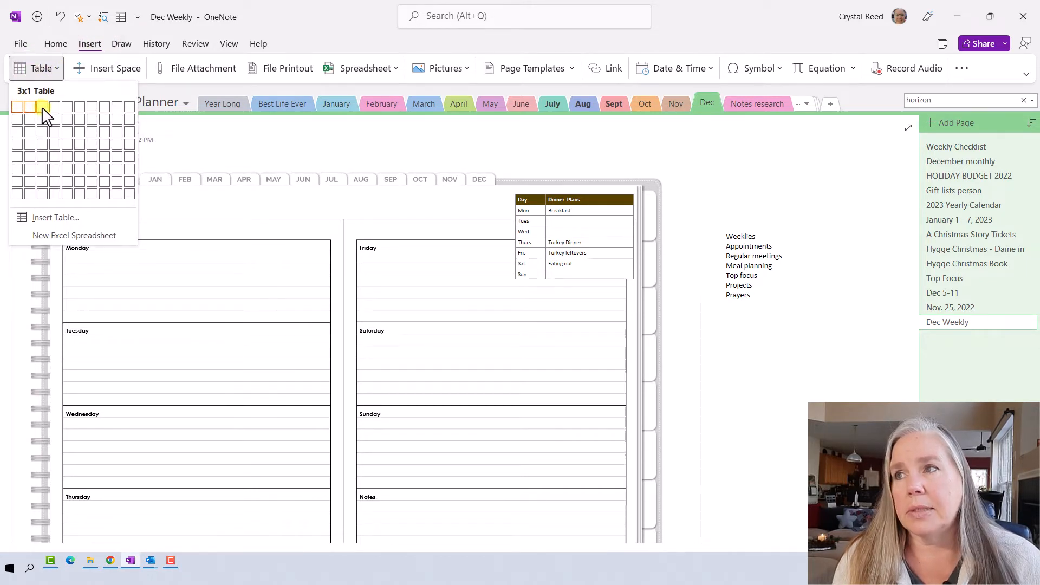
click(42, 142)
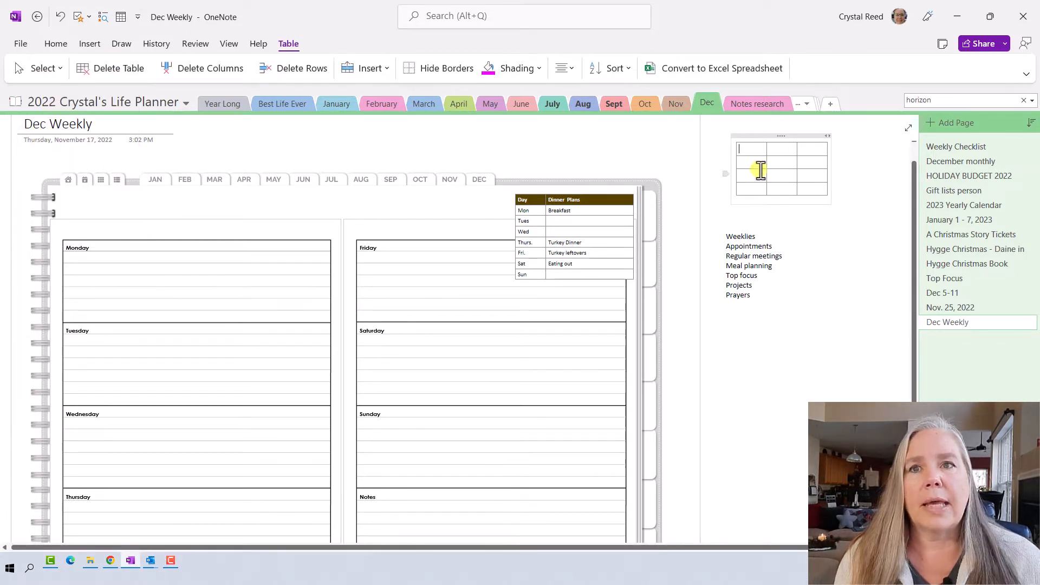
- Label the new table's header cells Top Focus, Projects and Prayers, correcting the spelling of Projects
text(Top Focus)
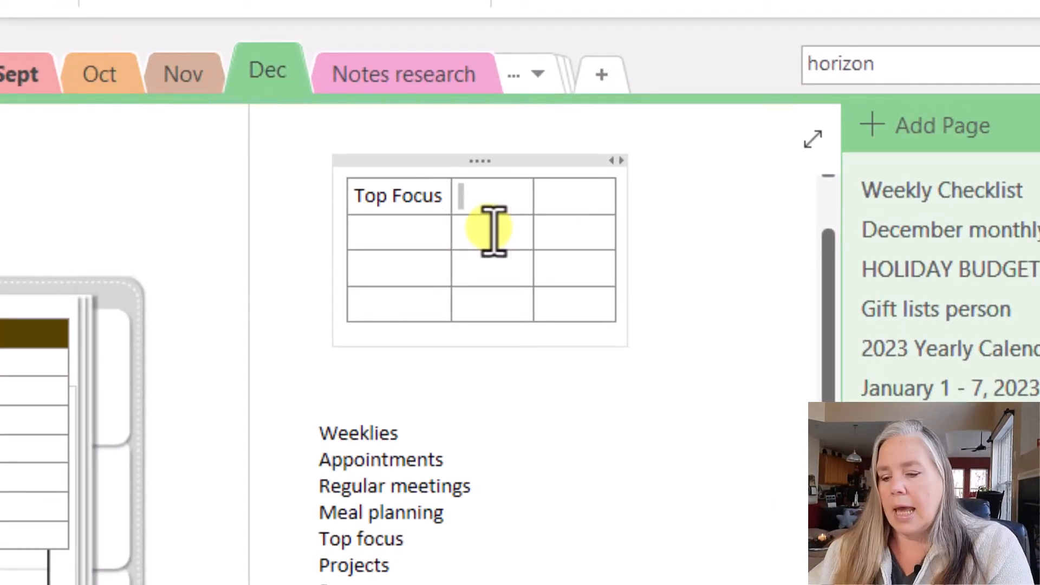
text(Projecs)
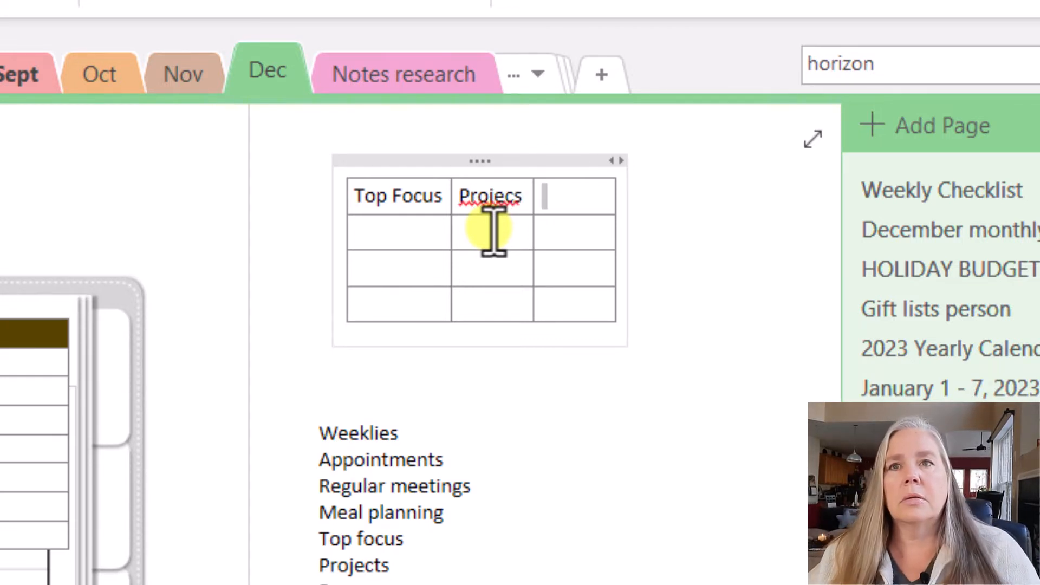
right_click(506, 192)
click(581, 215)
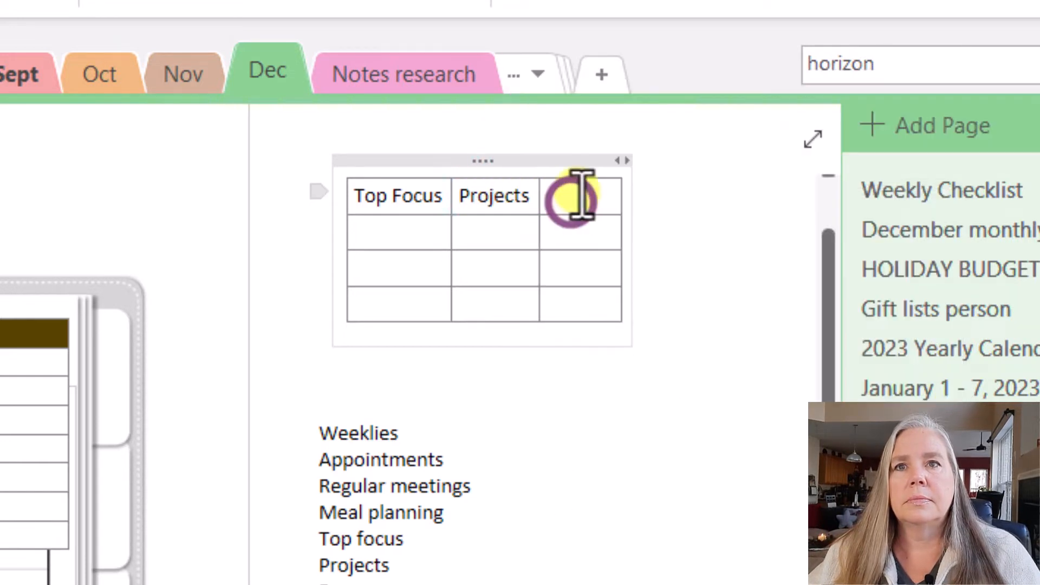
text(Prayers)
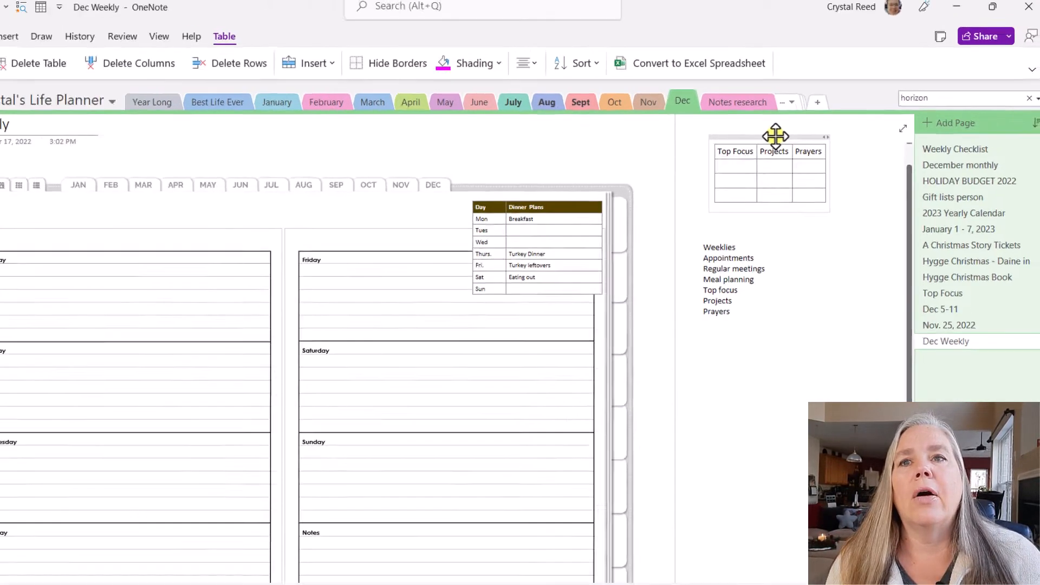
- Move the Top Focus, Projects and Prayers table to the head of the planner's right page, beside the Dinner Plans table
drag(482, 160, 32, 277)
drag(618, 179, 414, 186)
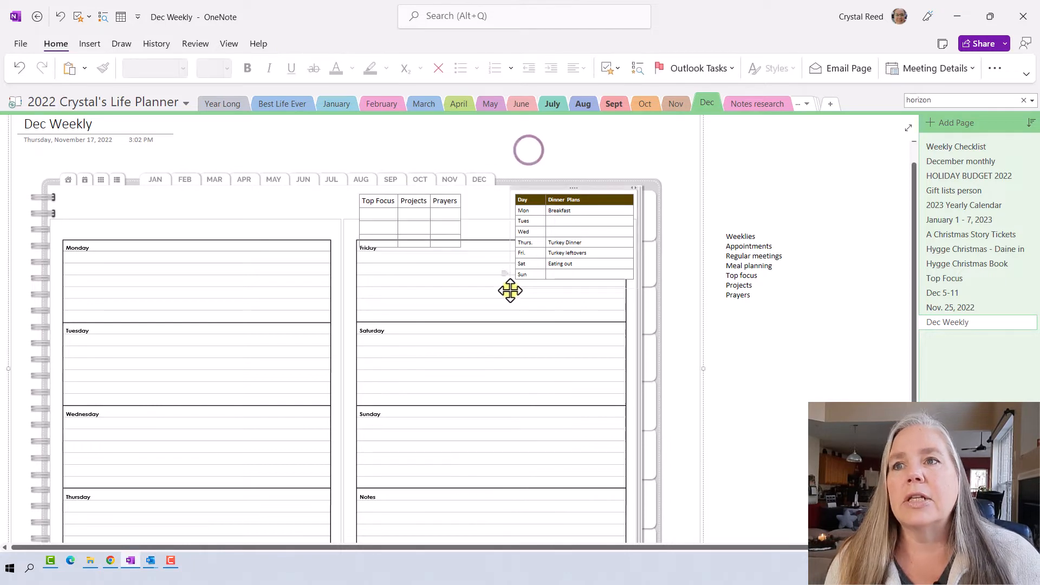
scroll(414, 357, down, 1)
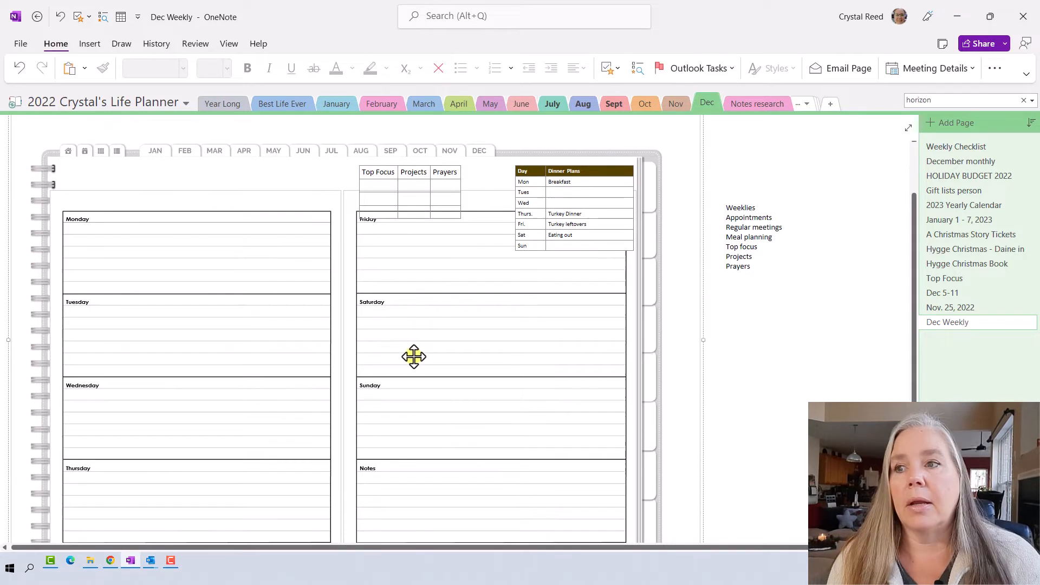
scroll(414, 357, down, 2)
scroll(415, 357, down, 1)
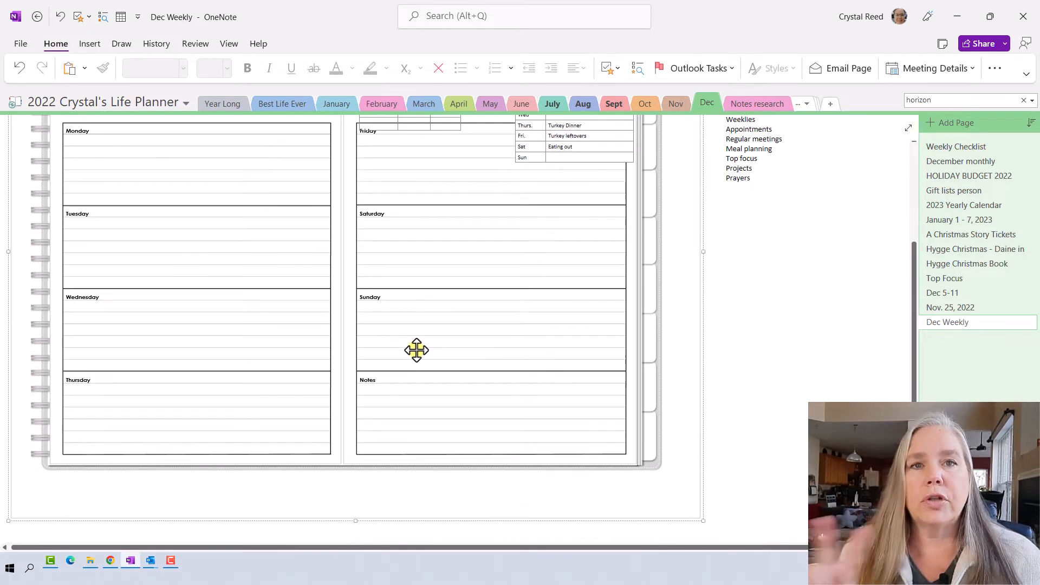
- Shrink the Monday-to-Thursday and Friday-to-Notes sheets from their upper edges so Friday starts below the Top Focus table
scroll(416, 351, up, 2)
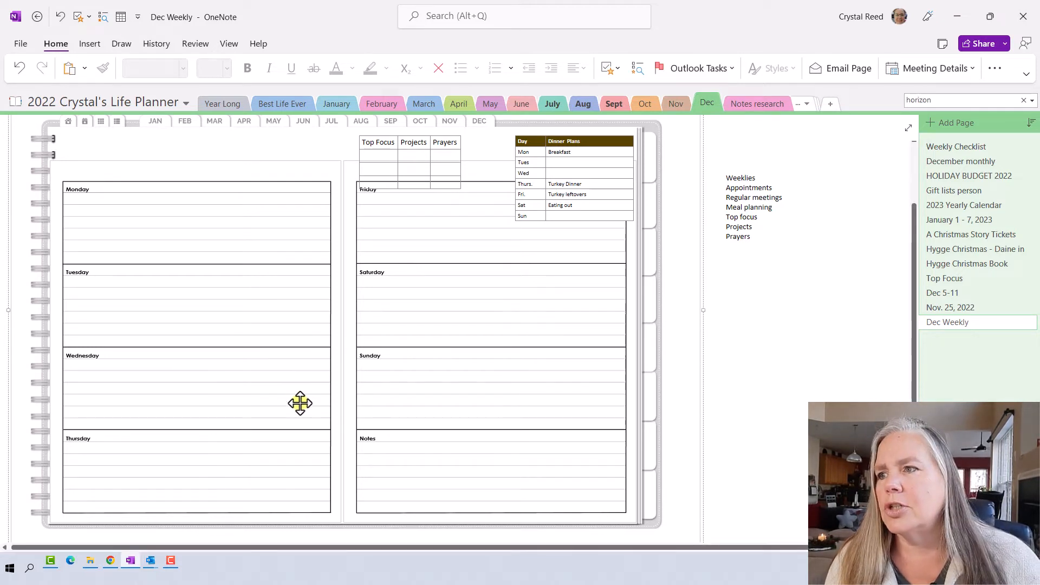
click(233, 199)
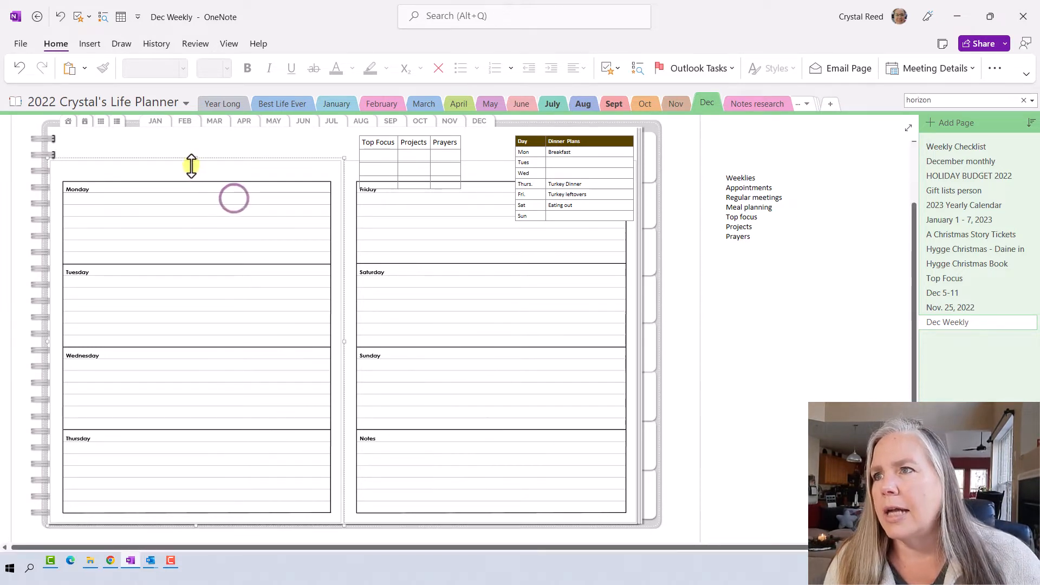
drag(195, 159, 195, 177)
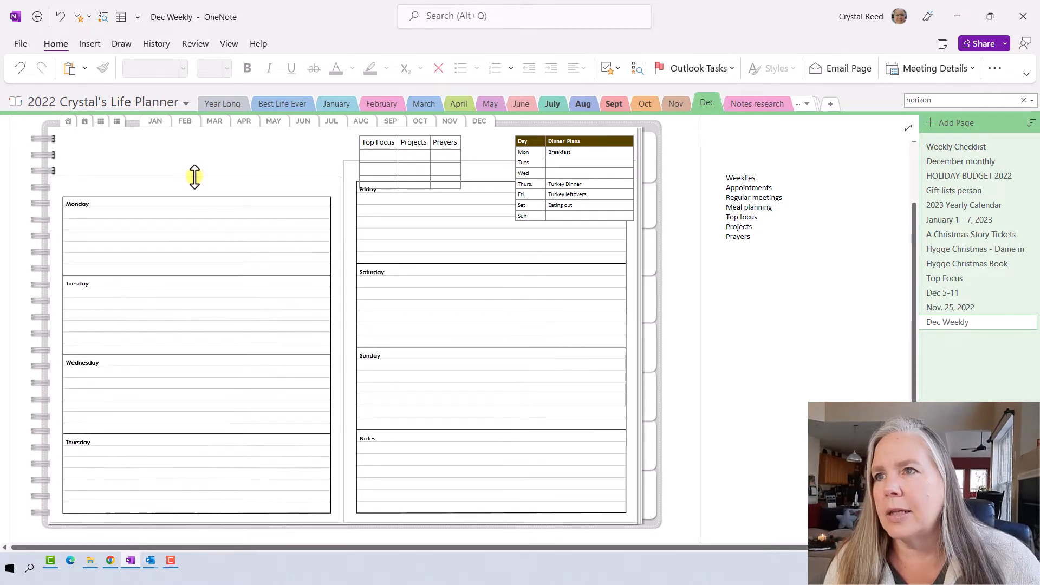
click(474, 183)
drag(489, 160, 487, 178)
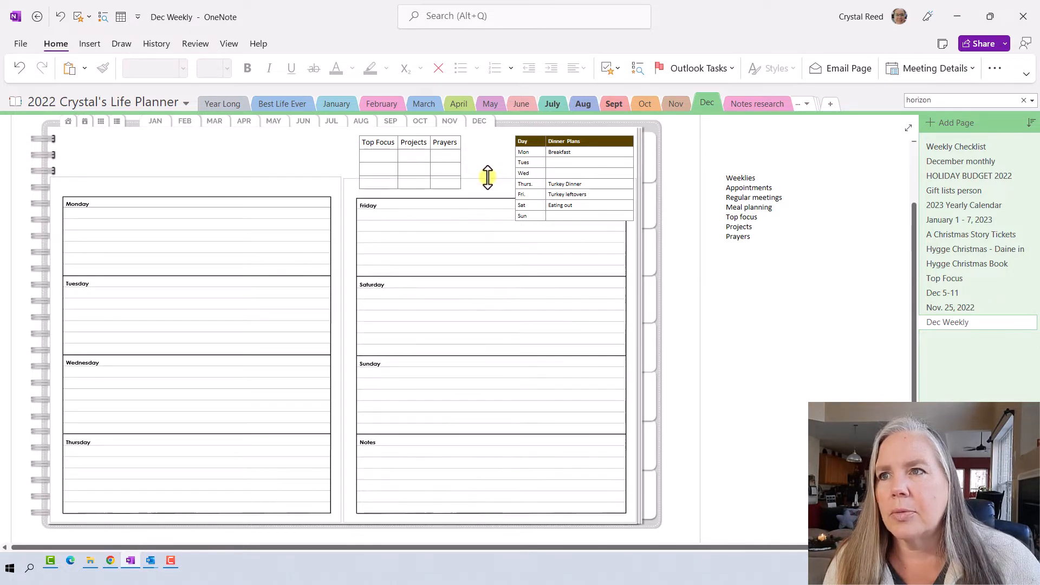
click(428, 154)
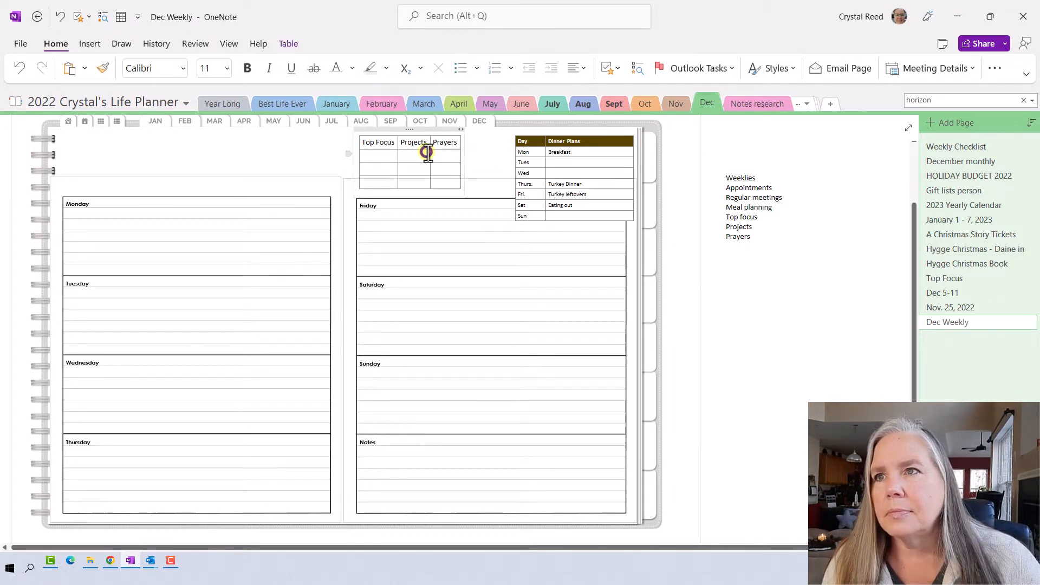
click(481, 163)
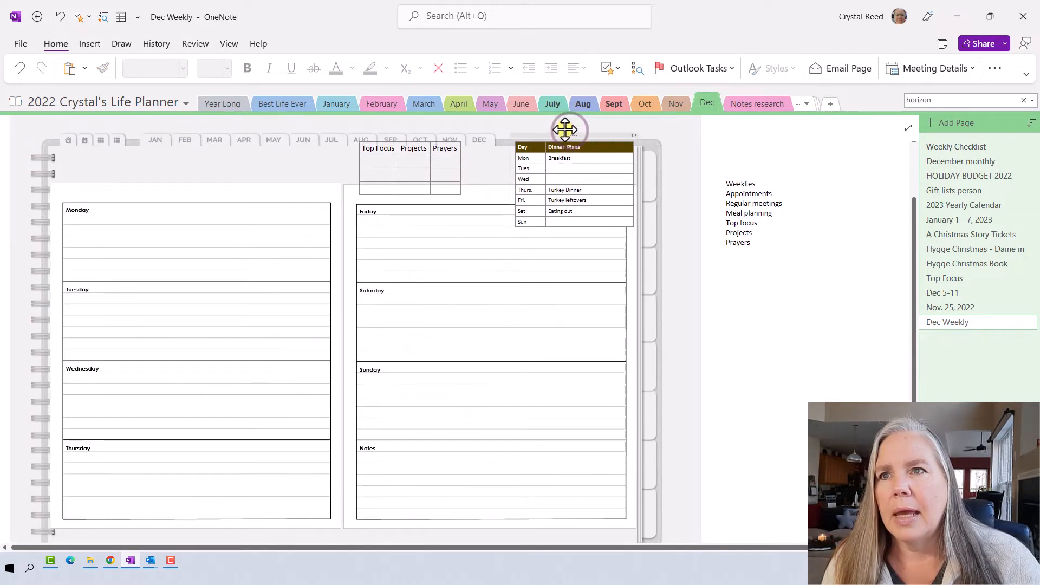
scroll(567, 133, up, 2)
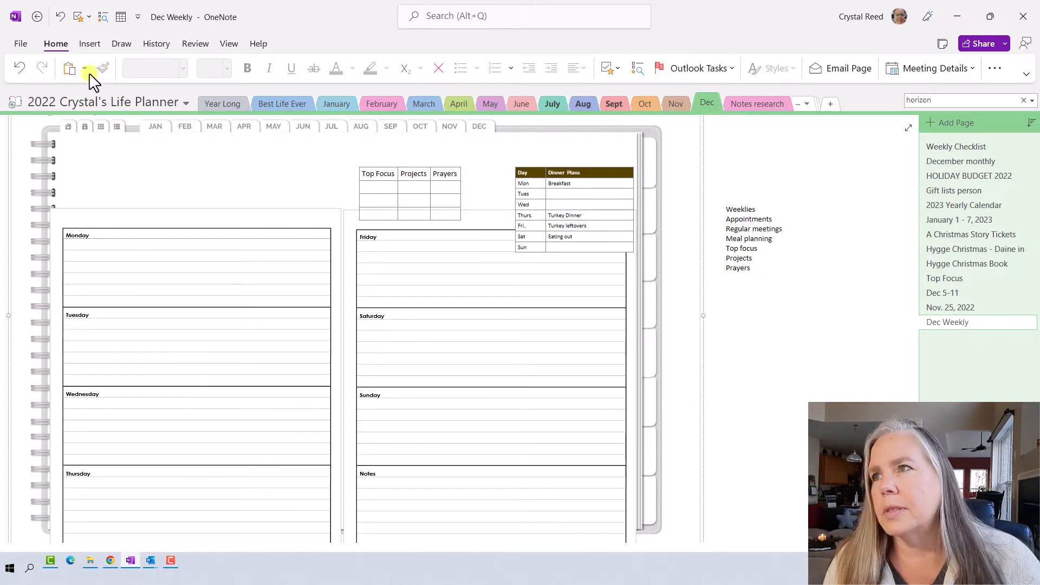
click(61, 17)
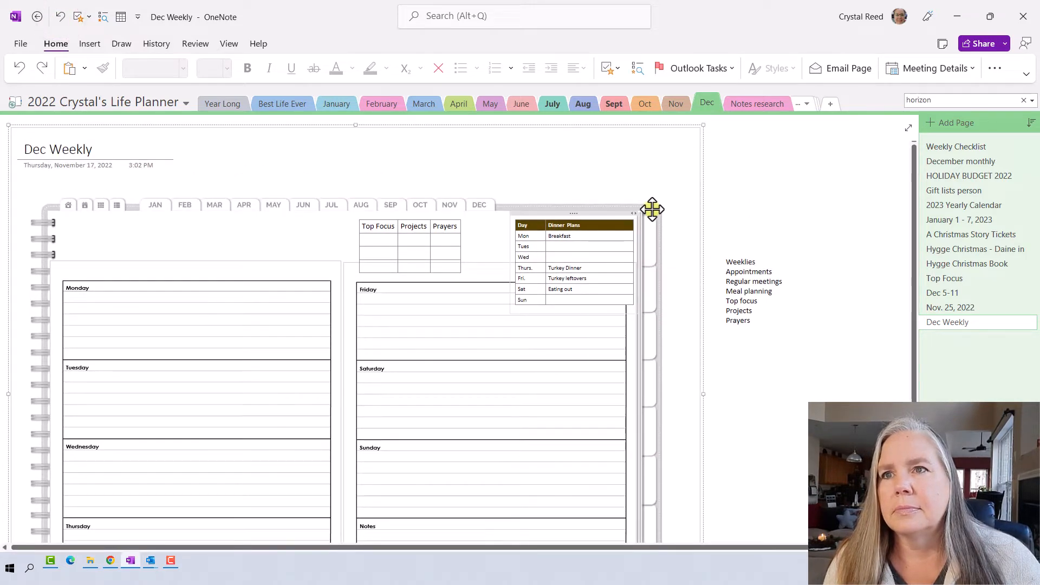
- Set the planner binder picture as the page background
right_click(604, 154)
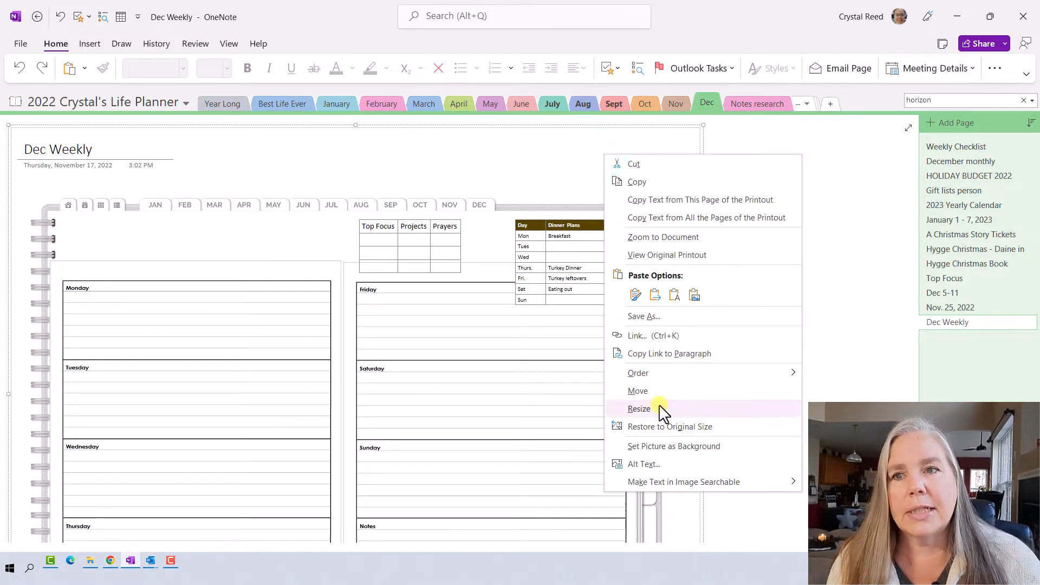
click(668, 446)
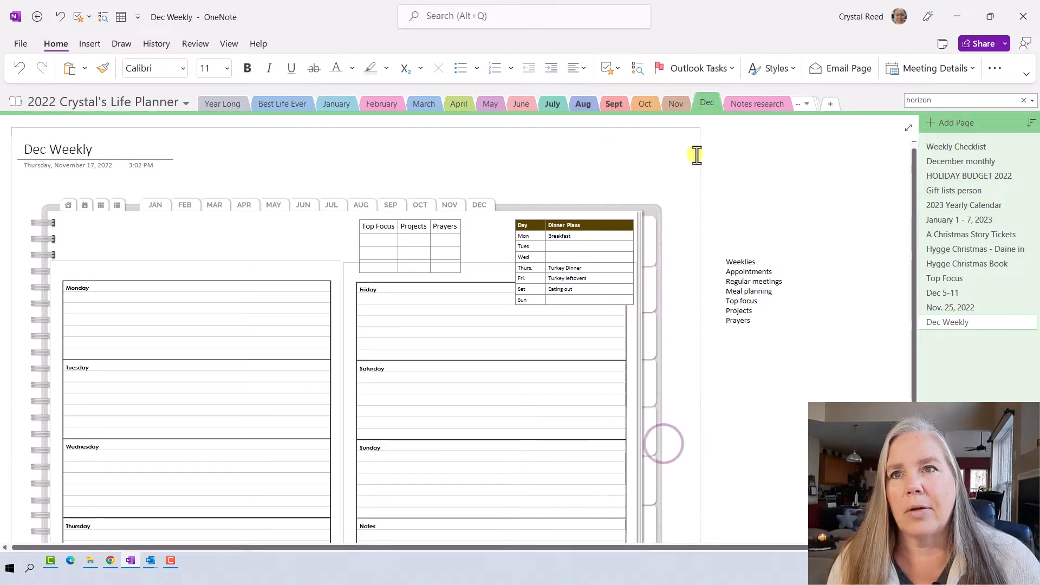
- Nudge the Dinner Plans table slightly up and left within the planner's right page
click(575, 213)
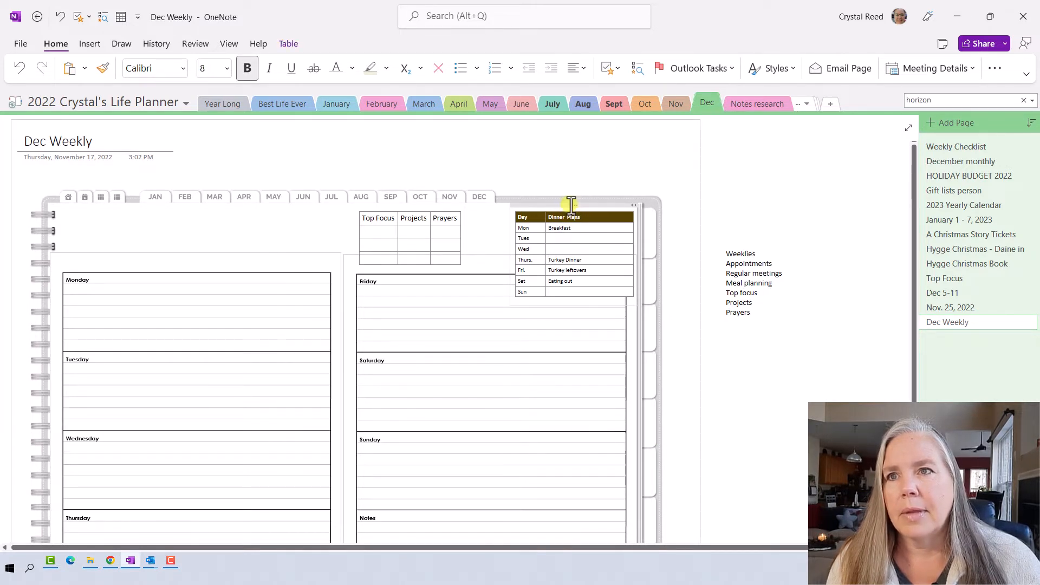
drag(563, 203, 563, 200)
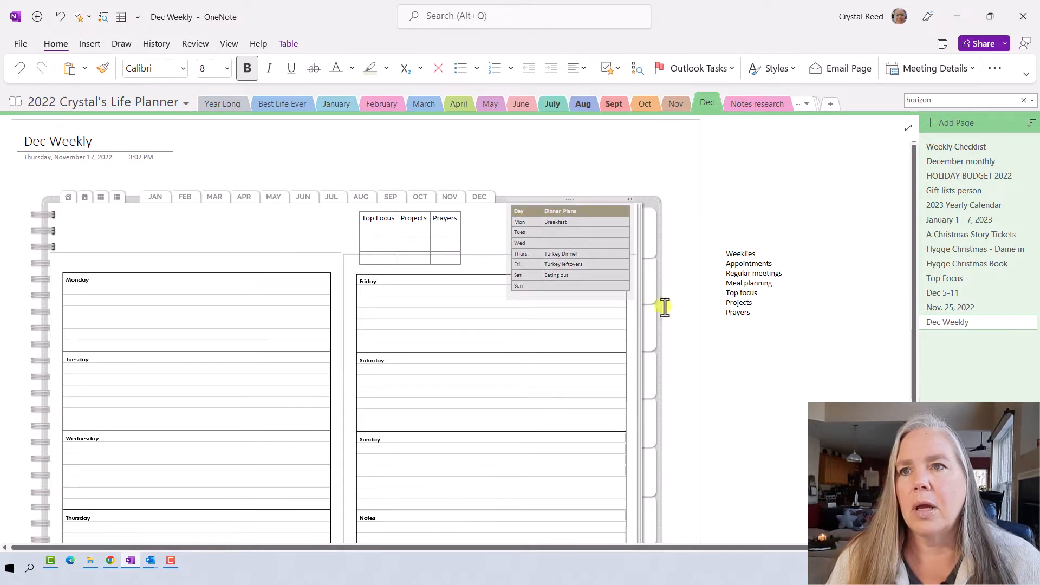
scroll(654, 418, down, 2)
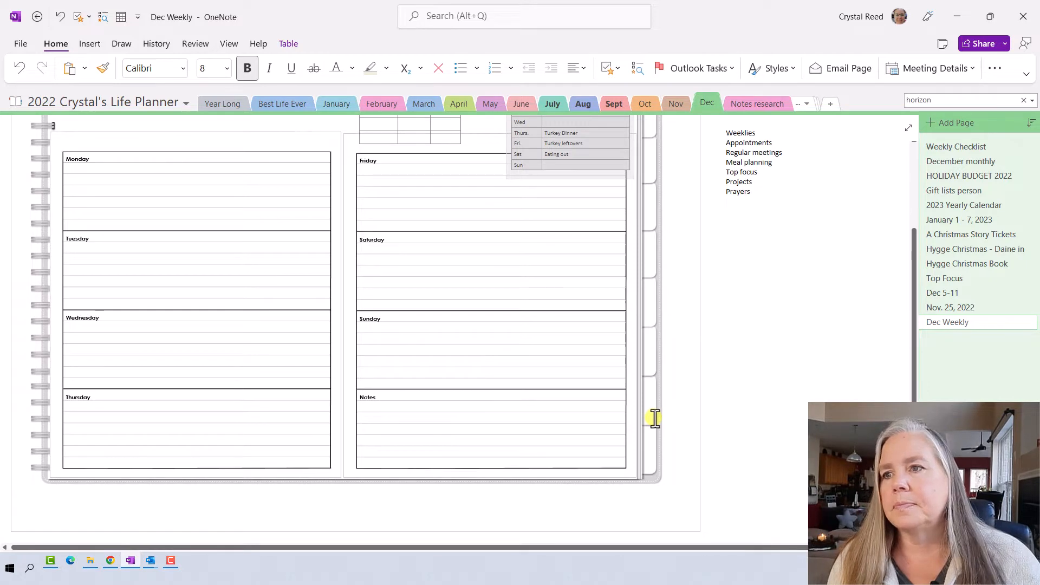
- Delete the note listing Weeklies through Prayers beside the planner
scroll(655, 418, up, 2)
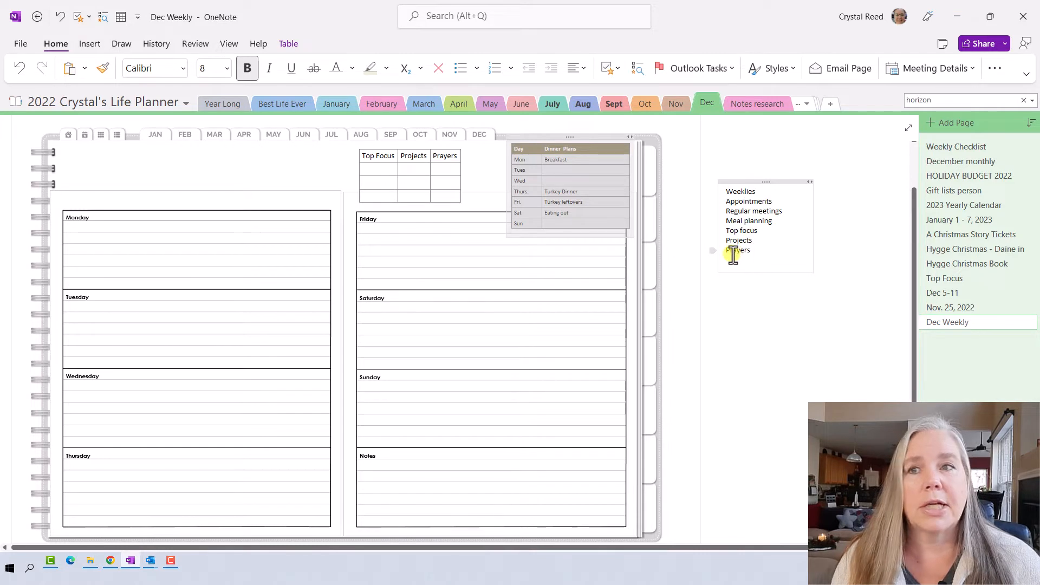
click(764, 180)
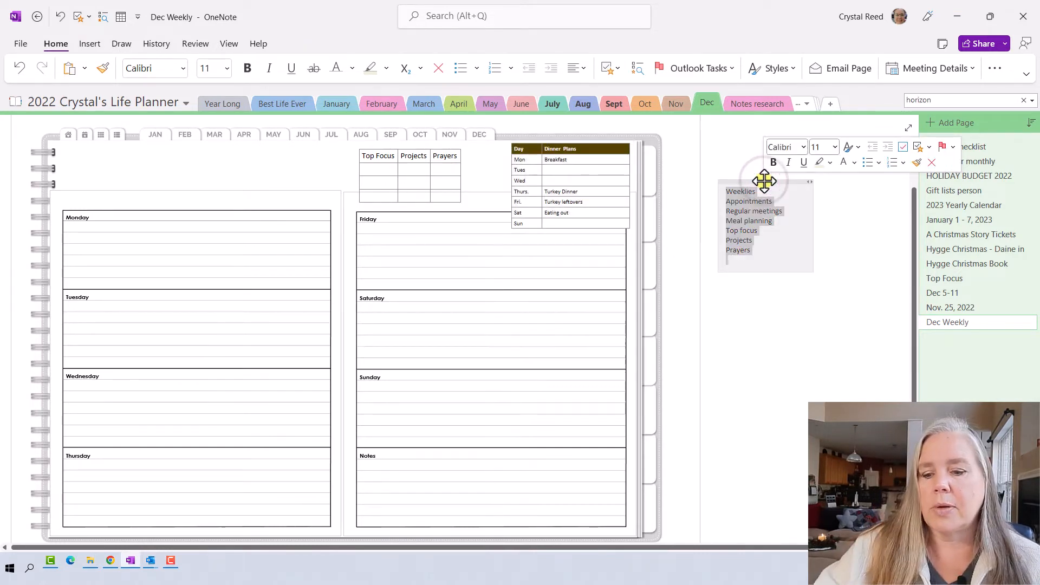
key(Delete)
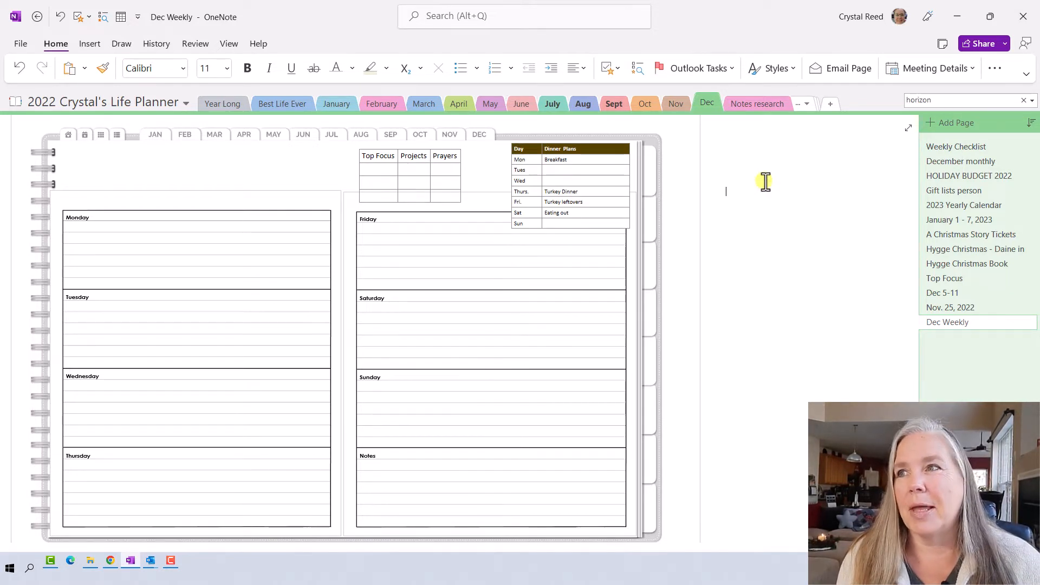
- Open the Personal Notebook at the Stickers section's Christmas lights page and look over its light stickers
click(116, 98)
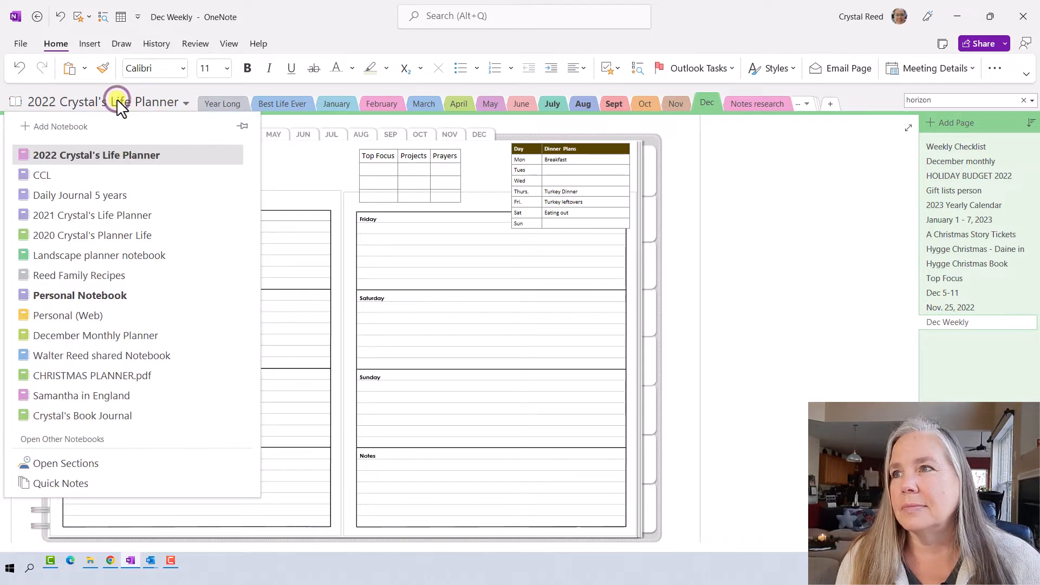
click(97, 295)
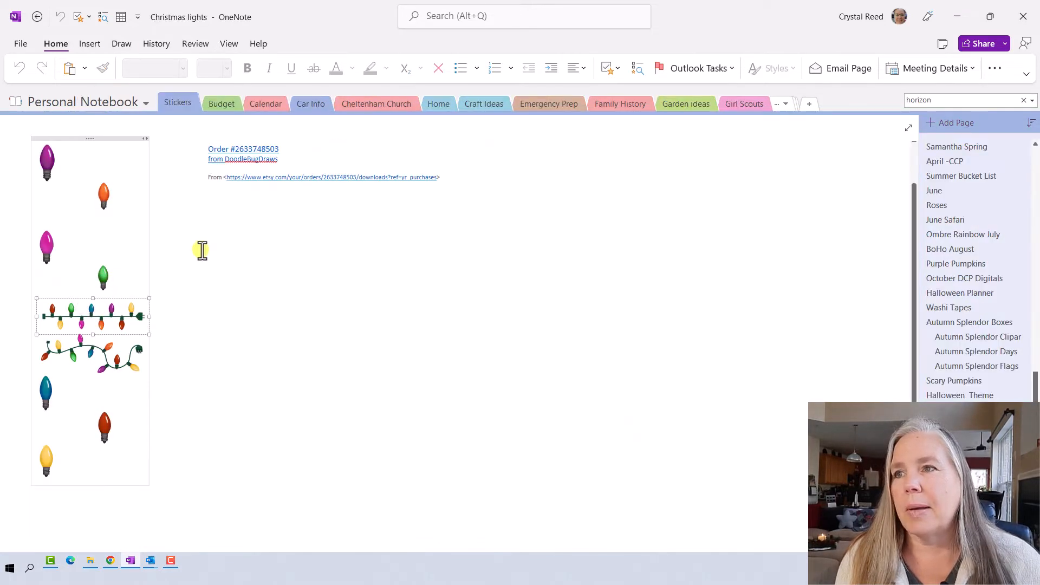
click(202, 259)
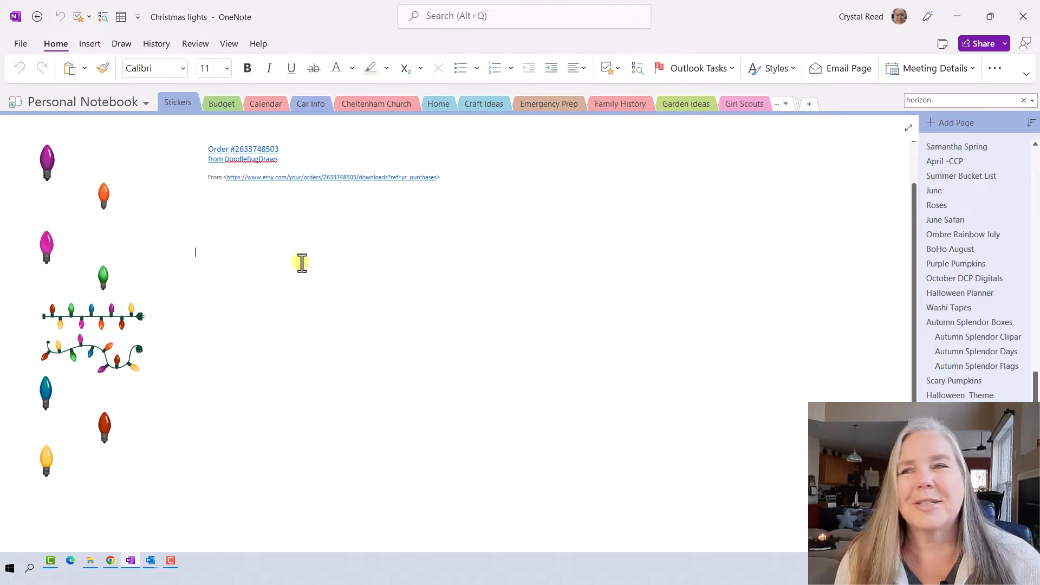
scroll(301, 262, down, 1)
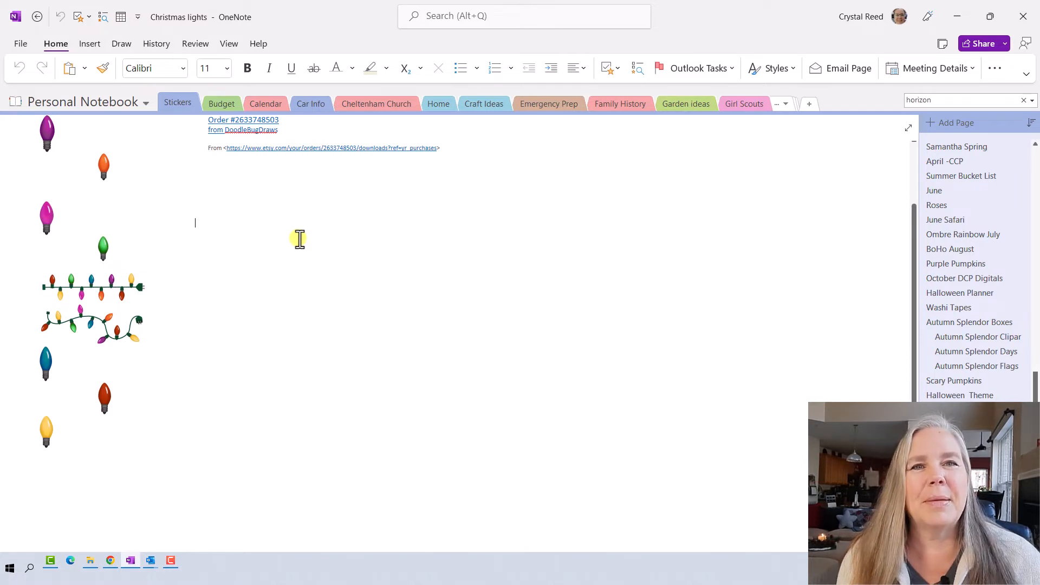
scroll(287, 248, up, 1)
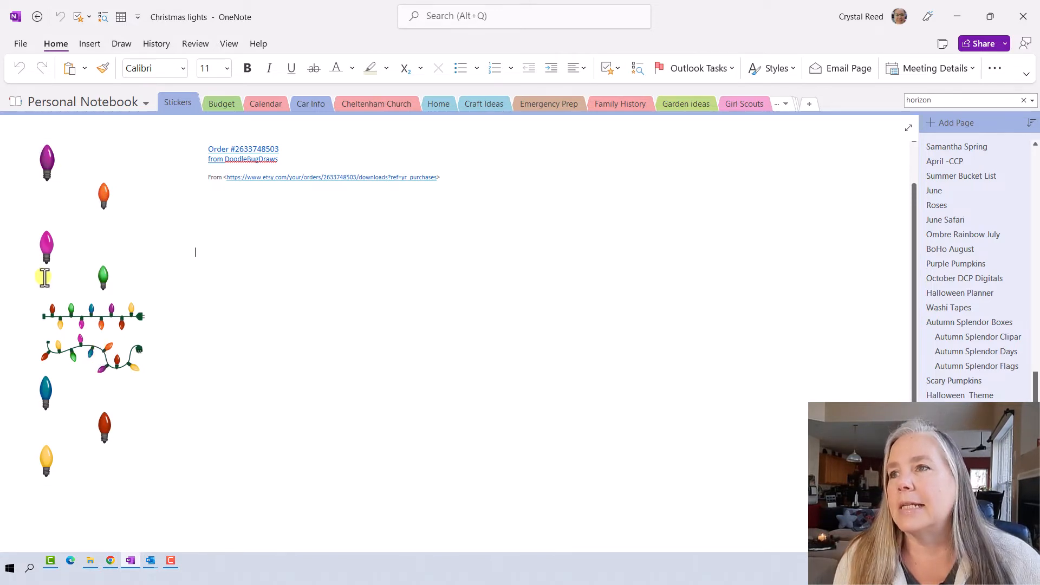
click(113, 360)
right_click(113, 363)
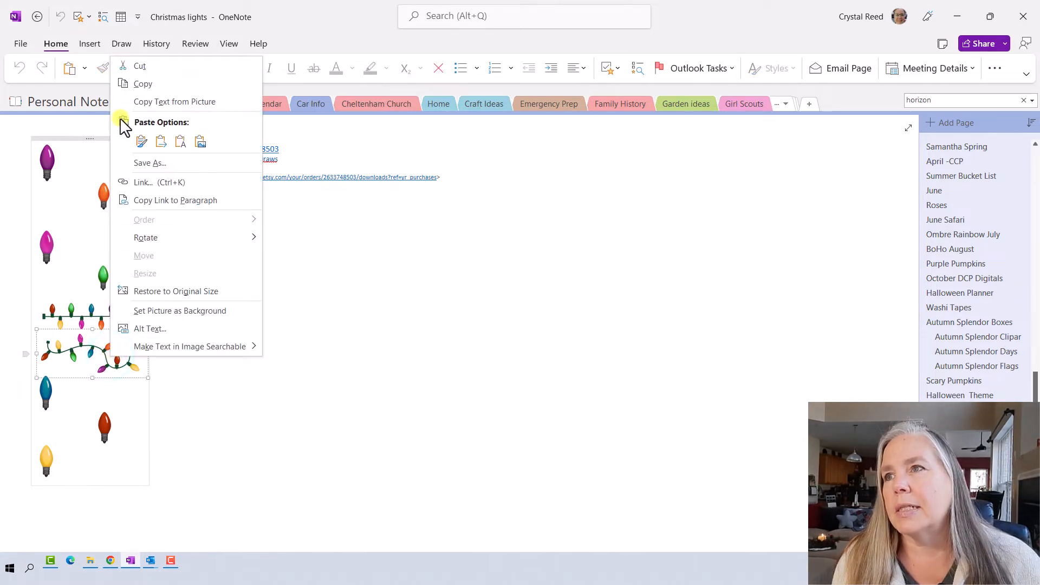
click(80, 176)
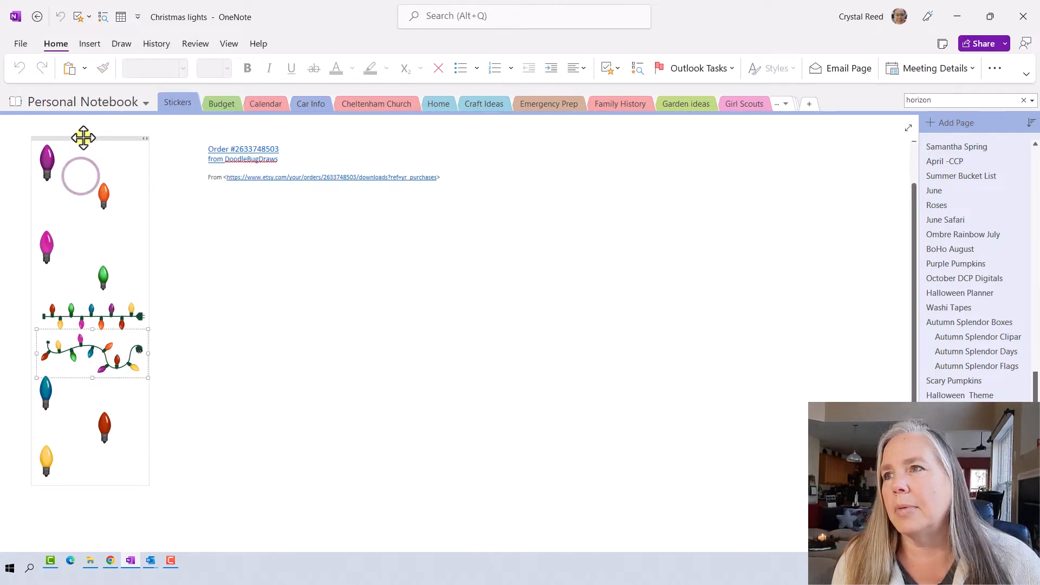
- Copy the whole container of Christmas light stickers and paste it beside the planner on the 2022 life planner's Dec Weekly page
right_click(83, 138)
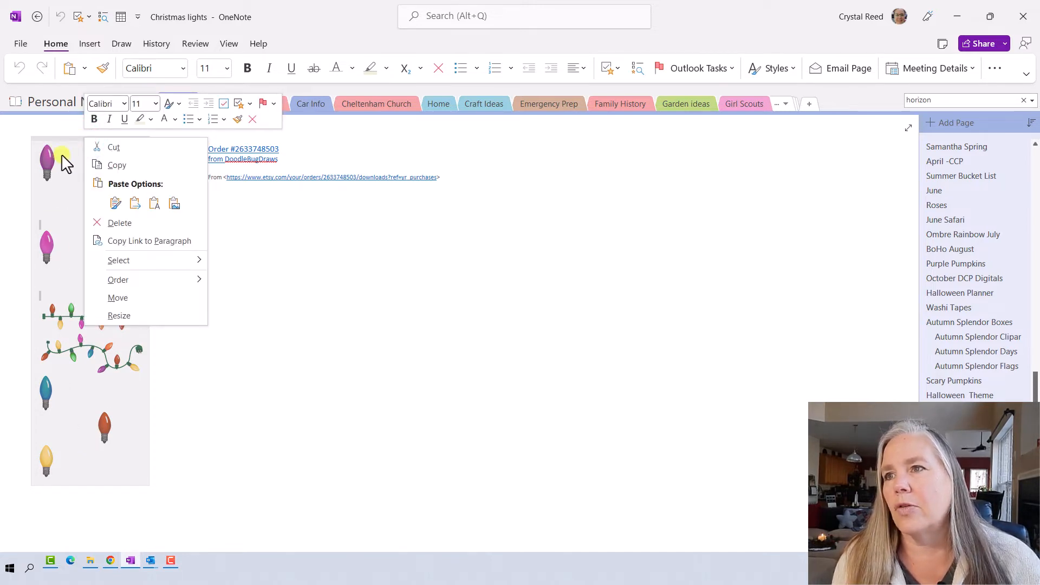
click(116, 165)
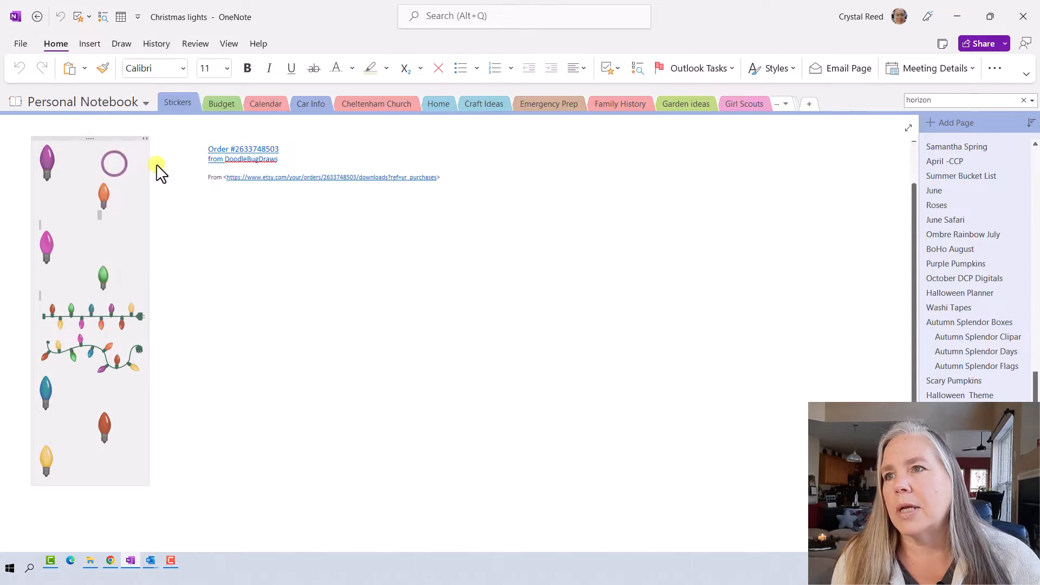
click(104, 105)
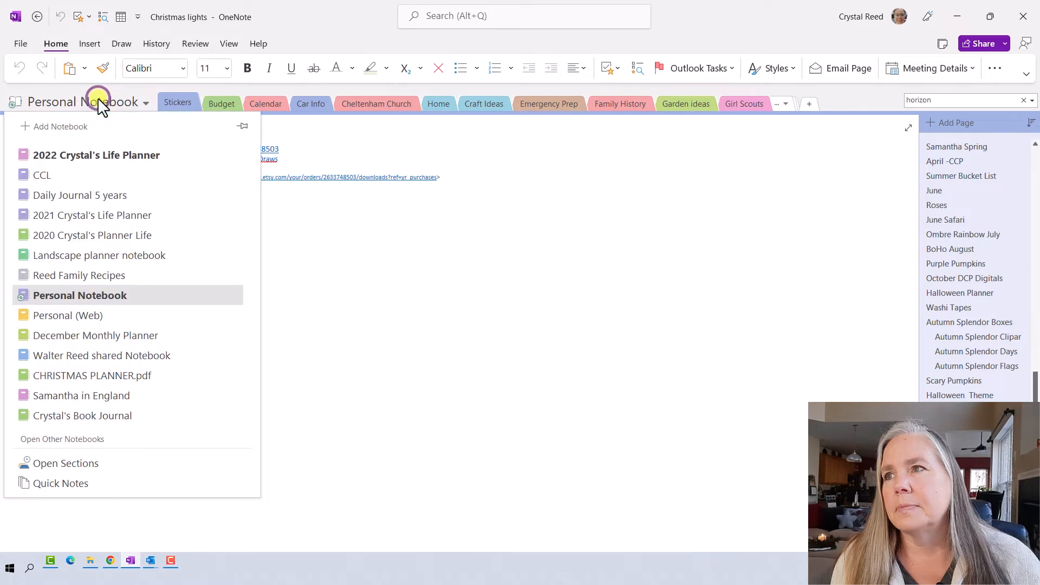
click(96, 154)
right_click(749, 165)
click(785, 237)
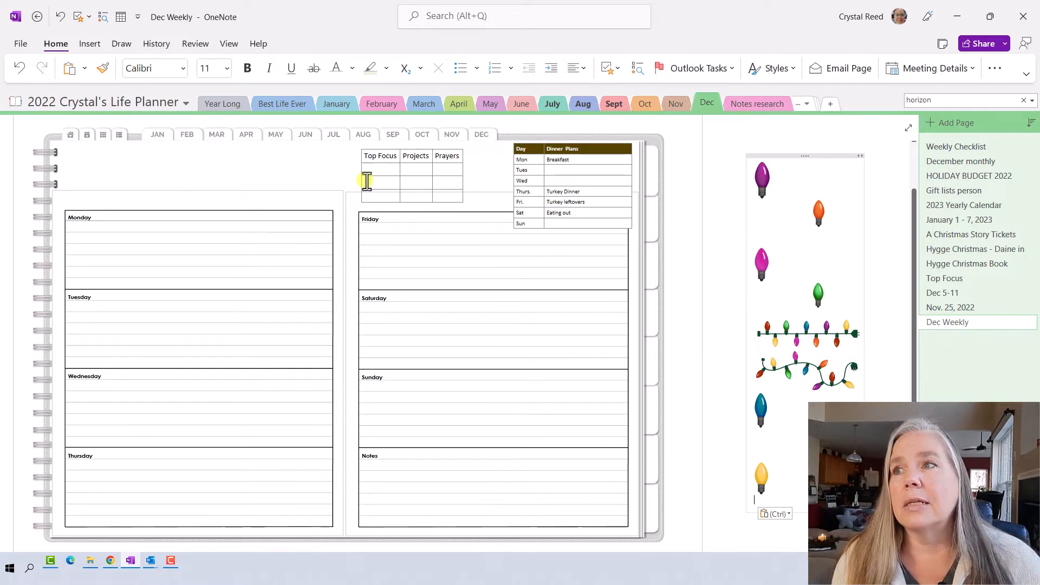
- Add the heading December in the blank area above Monday on the planner's left page
click(93, 165)
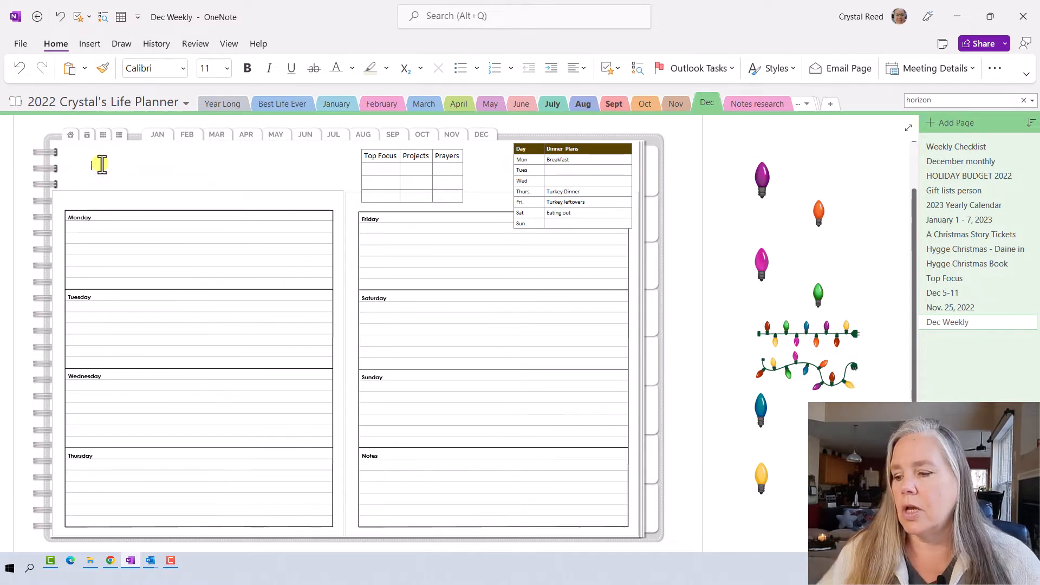
text(December)
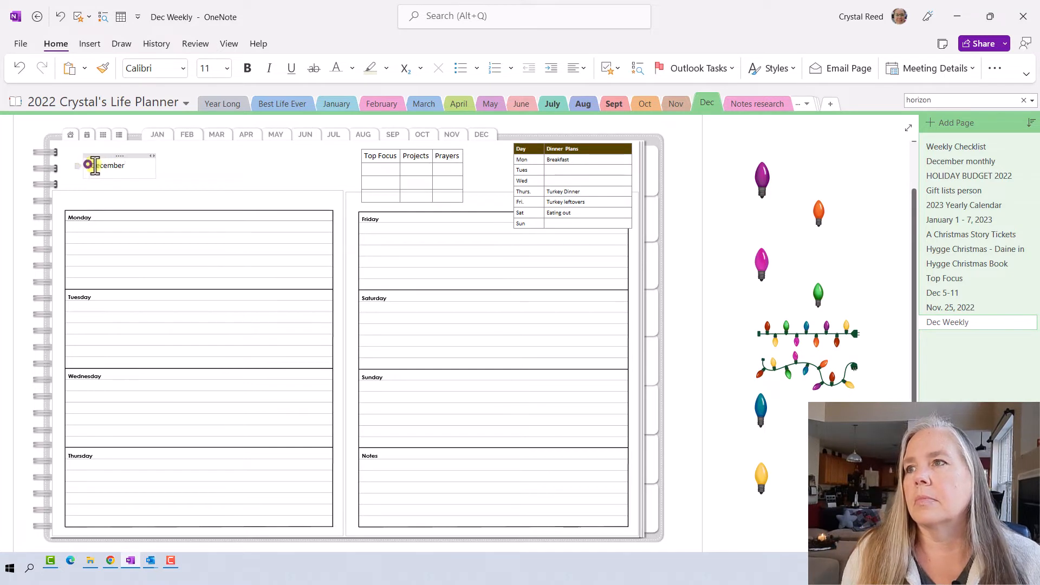
- Set the font of the December heading to Harrington
double_click(95, 165)
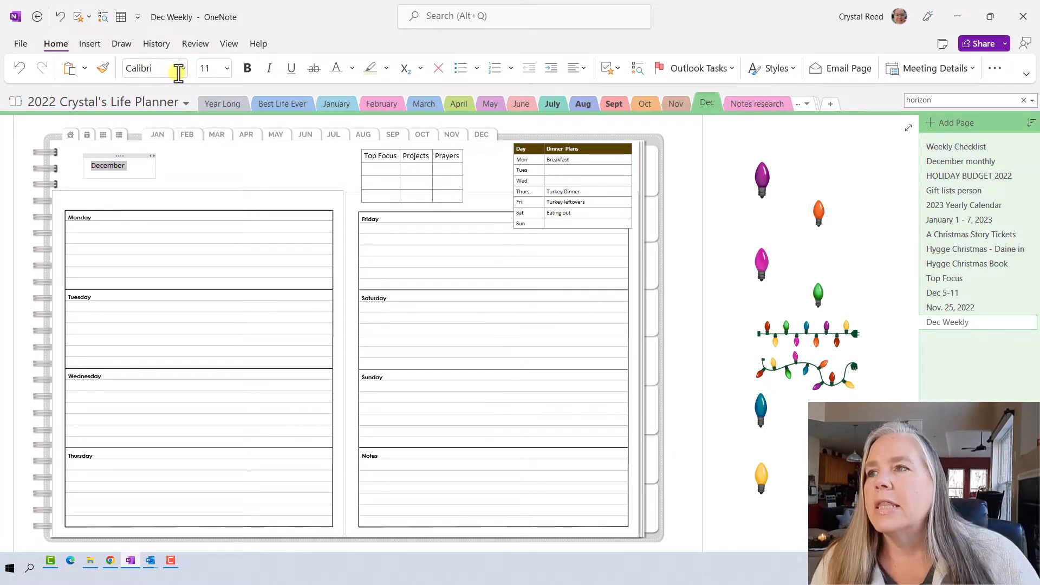
click(183, 70)
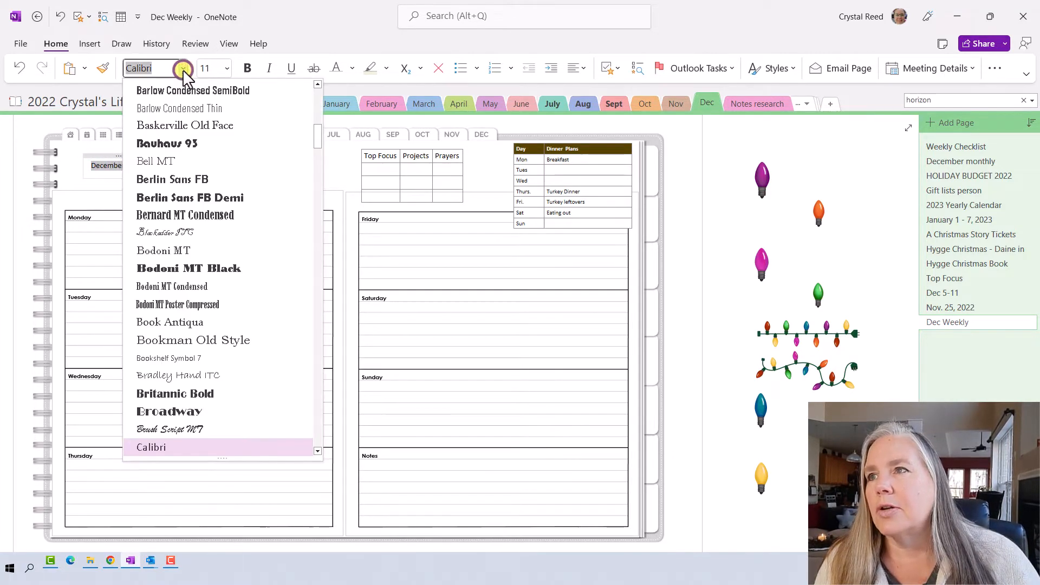
scroll(188, 186, down, 7)
scroll(189, 187, down, 9)
scroll(190, 187, down, 8)
scroll(190, 187, down, 4)
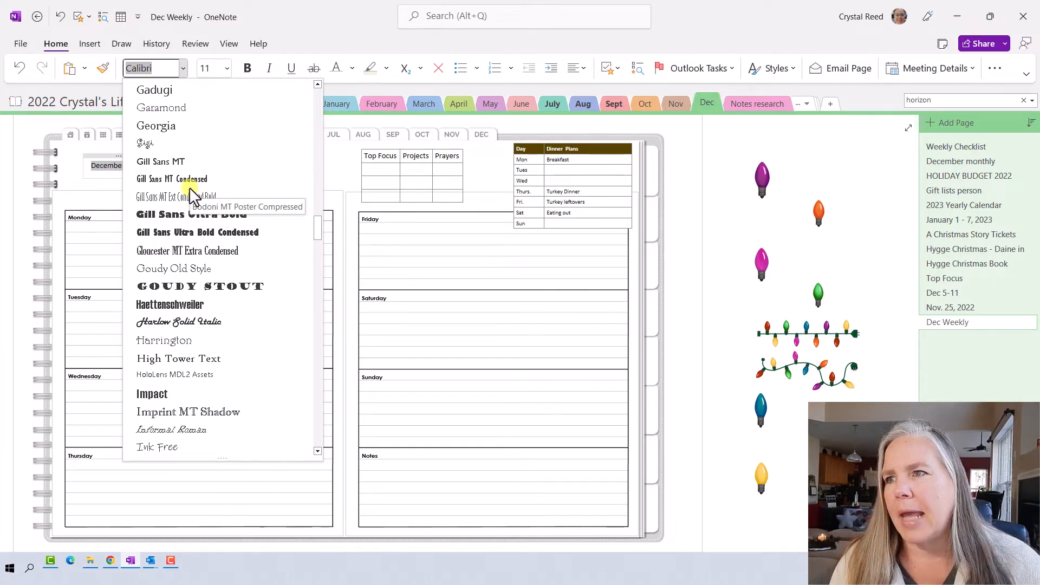
scroll(189, 187, down, 4)
scroll(189, 196, down, 5)
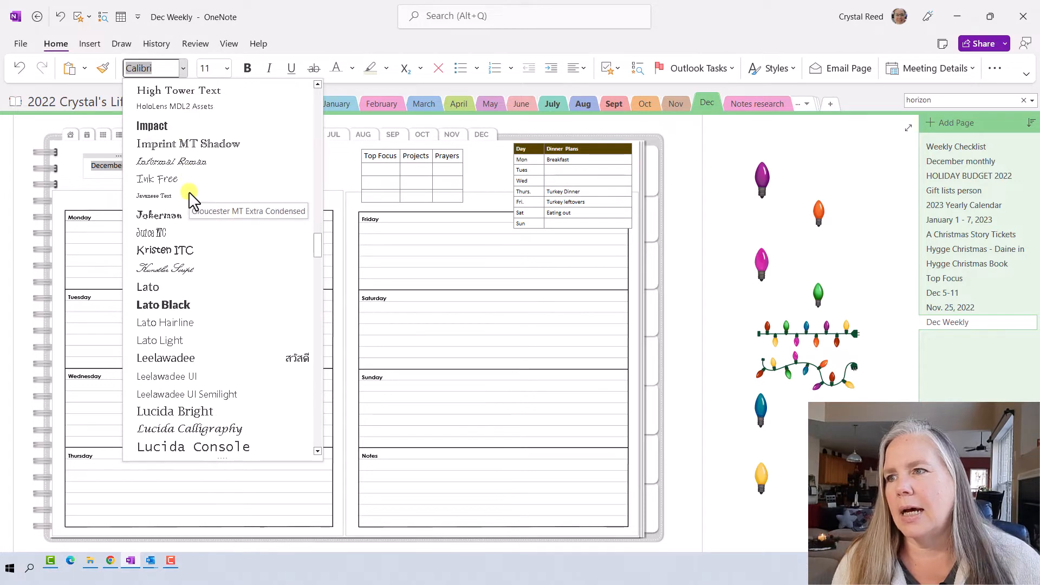
scroll(190, 196, down, 4)
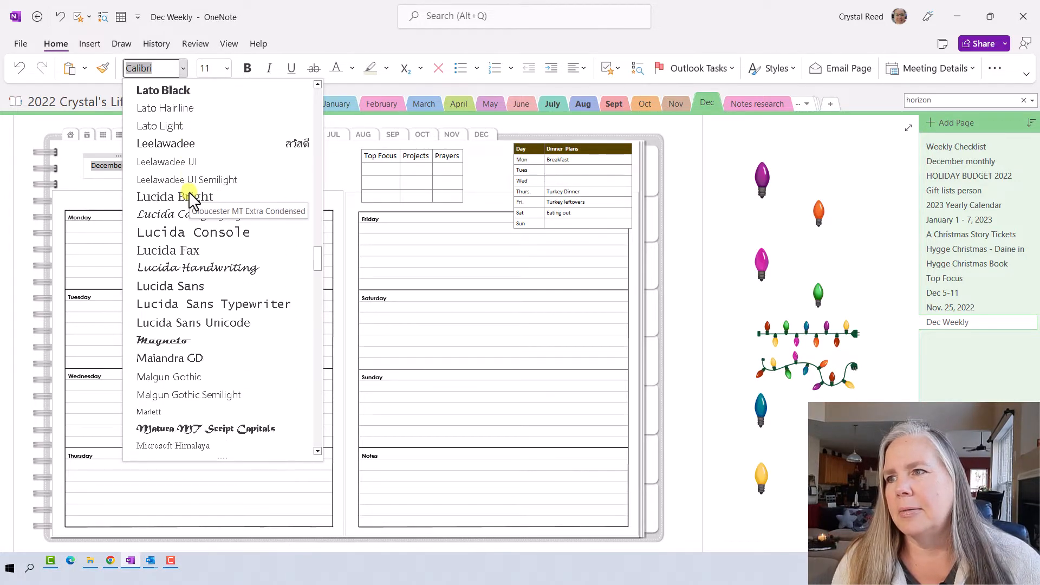
scroll(190, 196, down, 4)
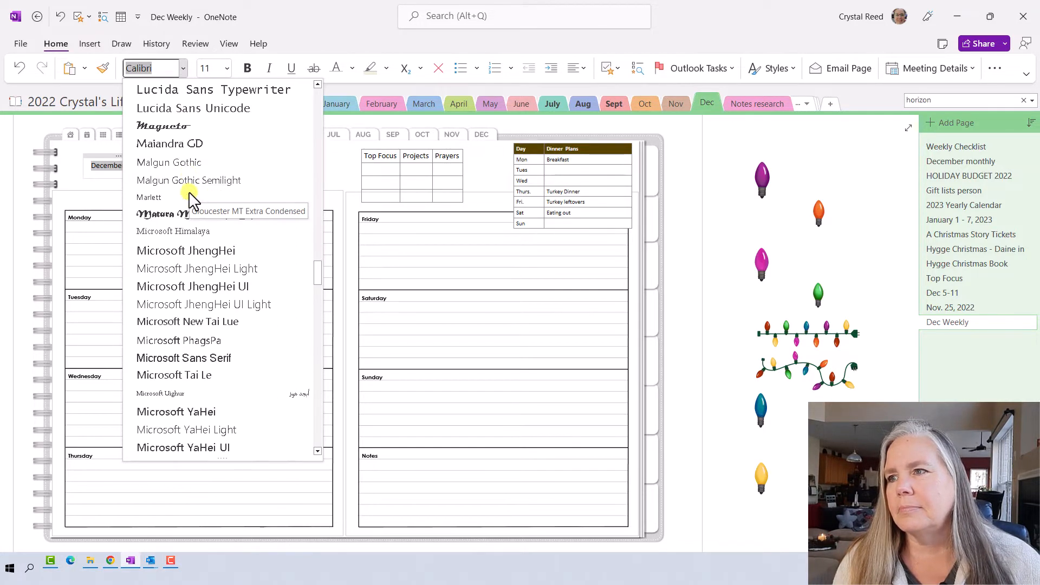
scroll(188, 190, down, 4)
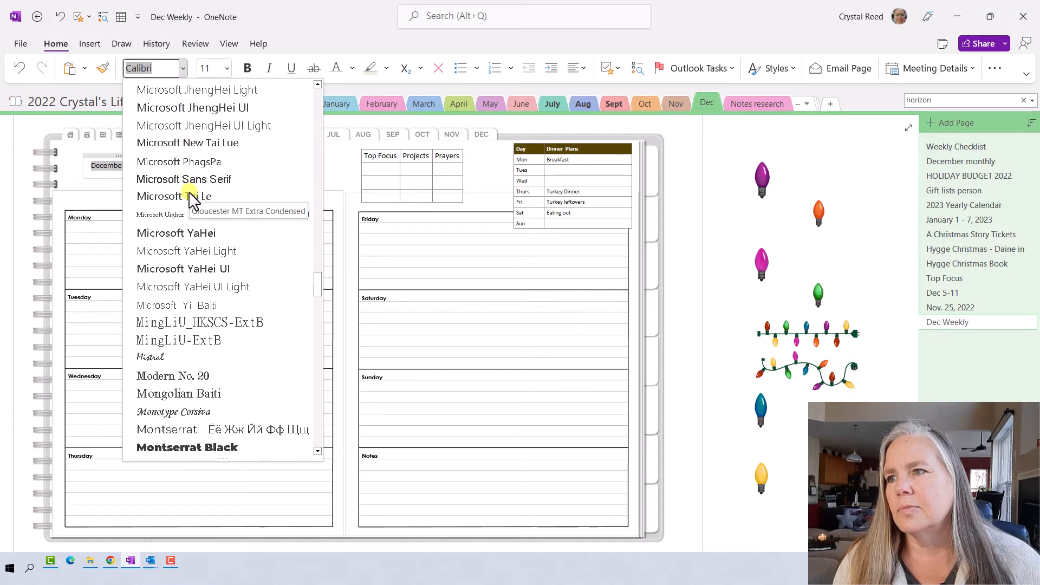
scroll(188, 190, down, 3)
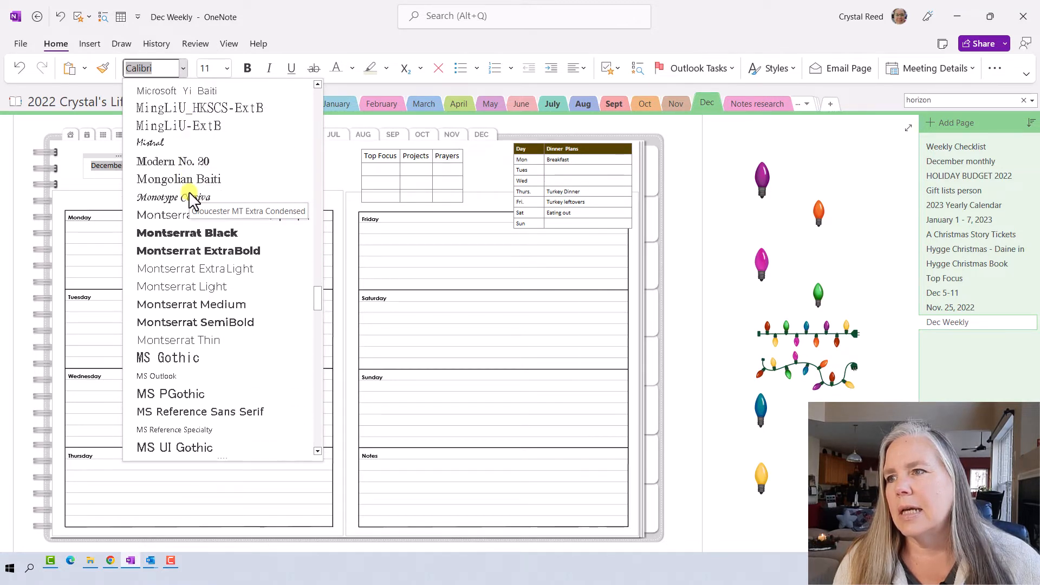
scroll(189, 191, down, 4)
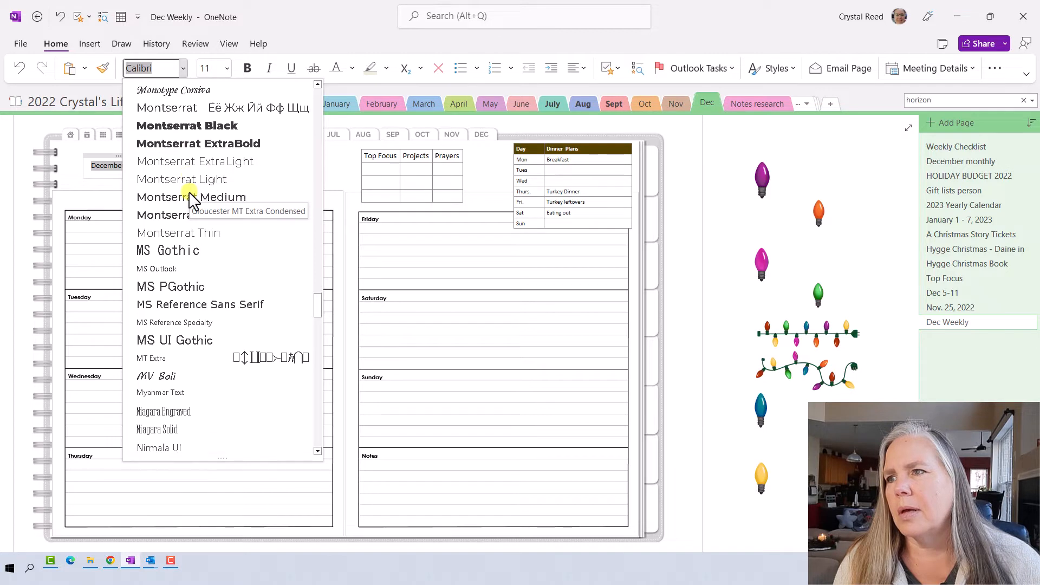
scroll(188, 191, down, 3)
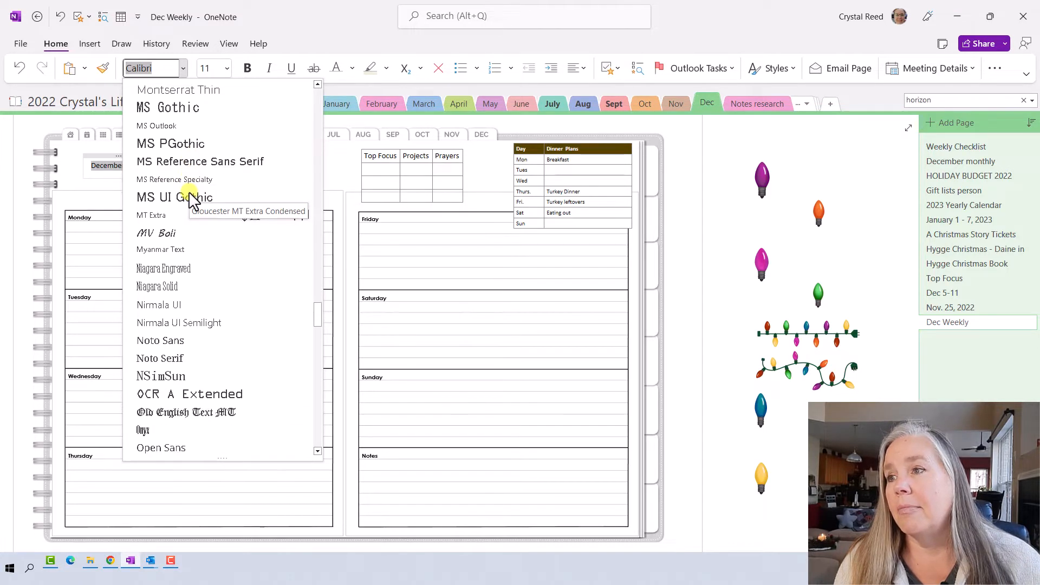
scroll(189, 191, down, 5)
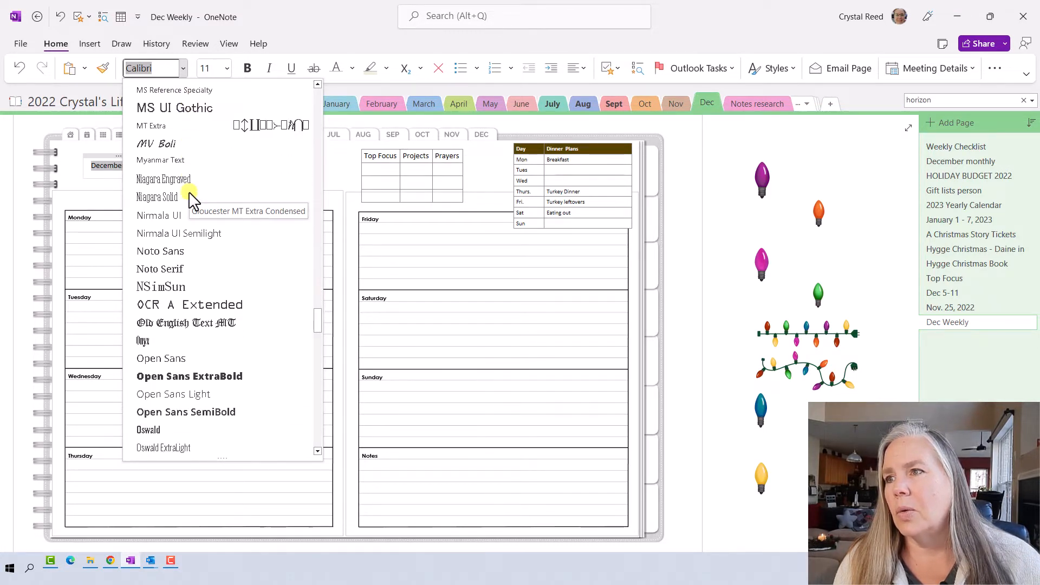
scroll(189, 190, down, 4)
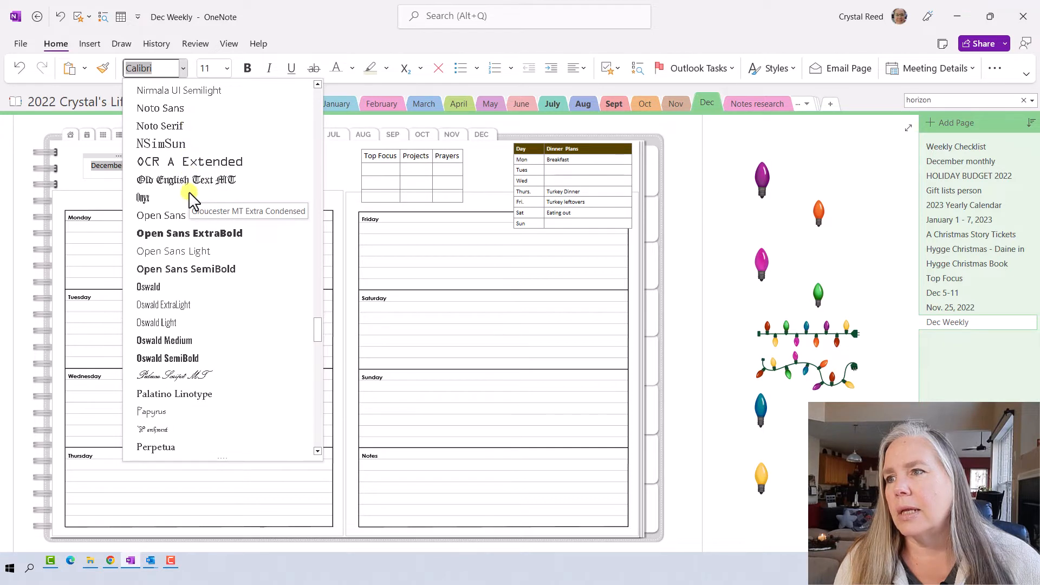
scroll(188, 190, down, 2)
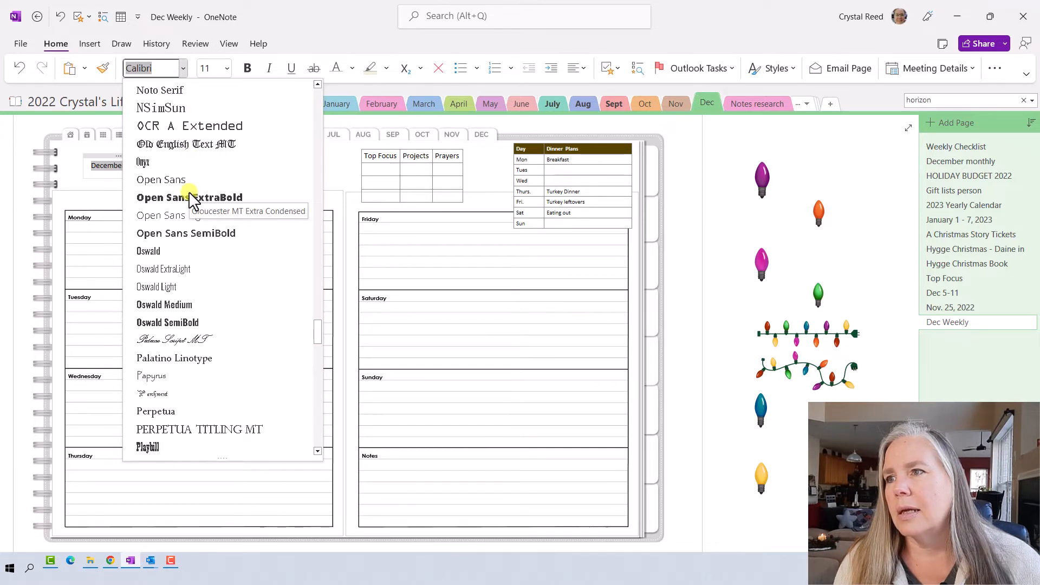
scroll(188, 191, down, 9)
scroll(189, 191, down, 7)
scroll(189, 191, down, 6)
scroll(188, 190, up, 5)
drag(320, 344, 317, 246)
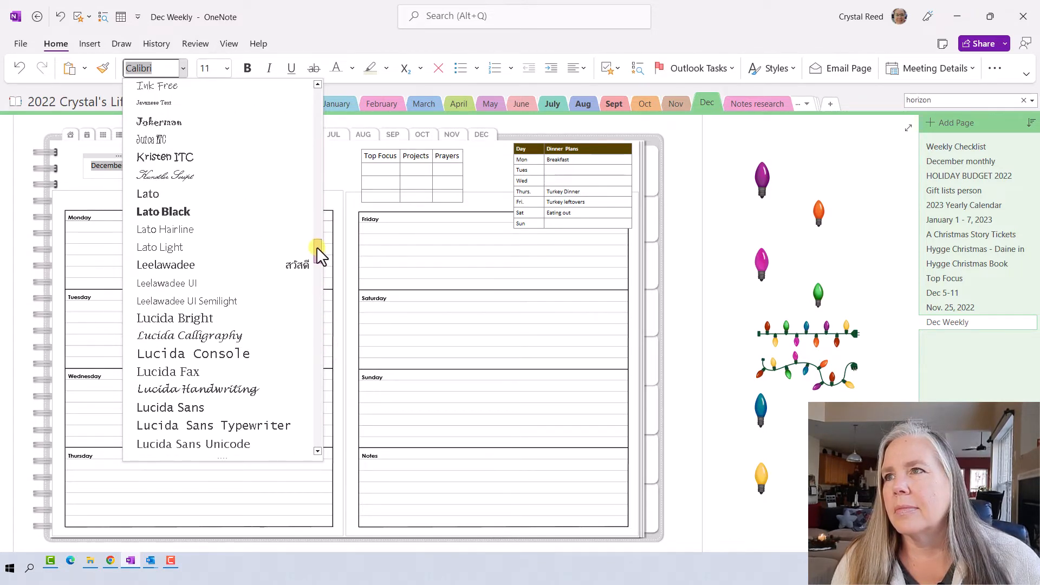
drag(317, 246, 317, 235)
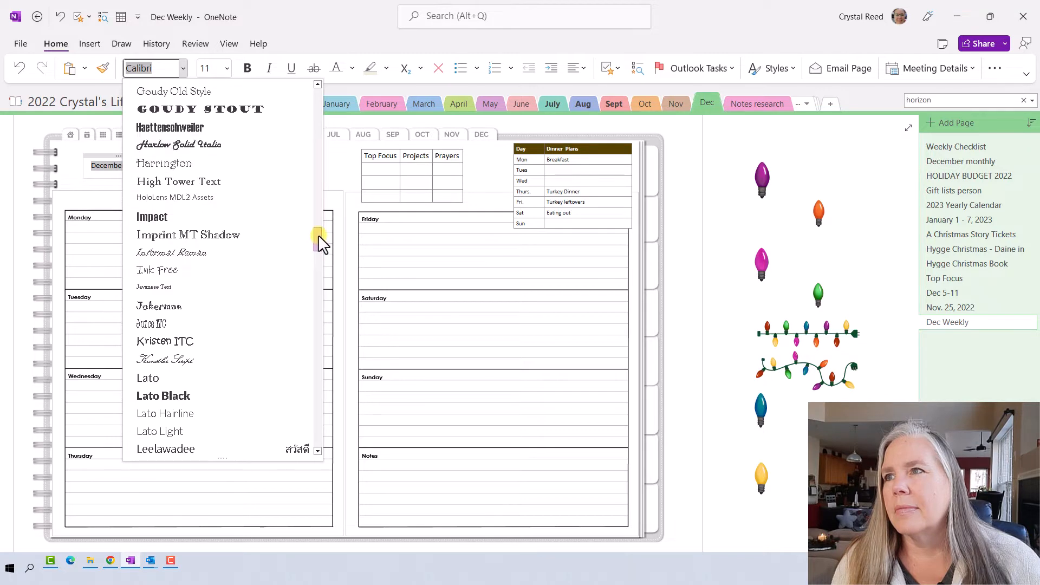
click(182, 163)
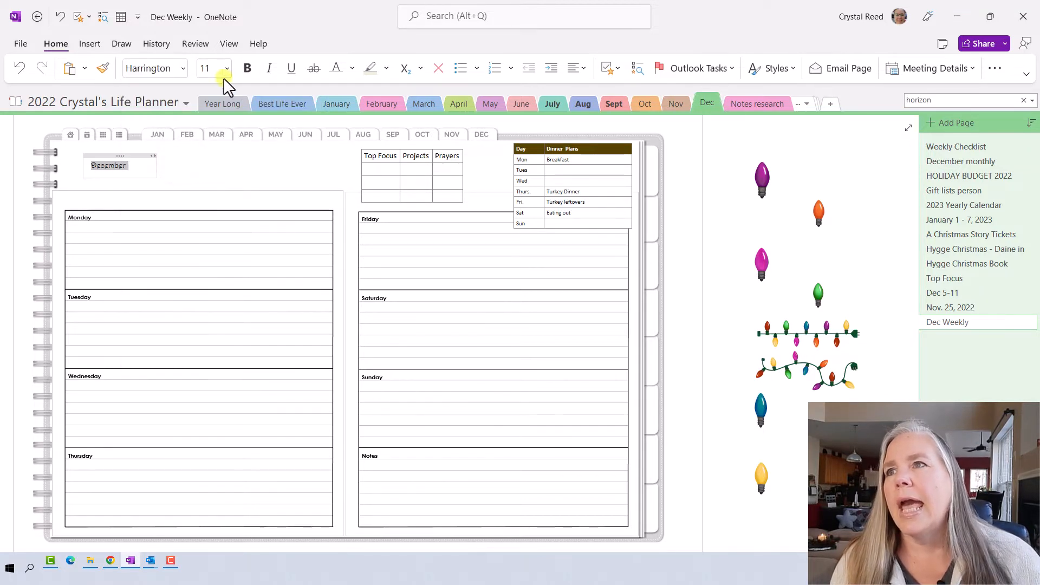
- Color the December heading's text dark green, using the darkest green theme shade
click(383, 68)
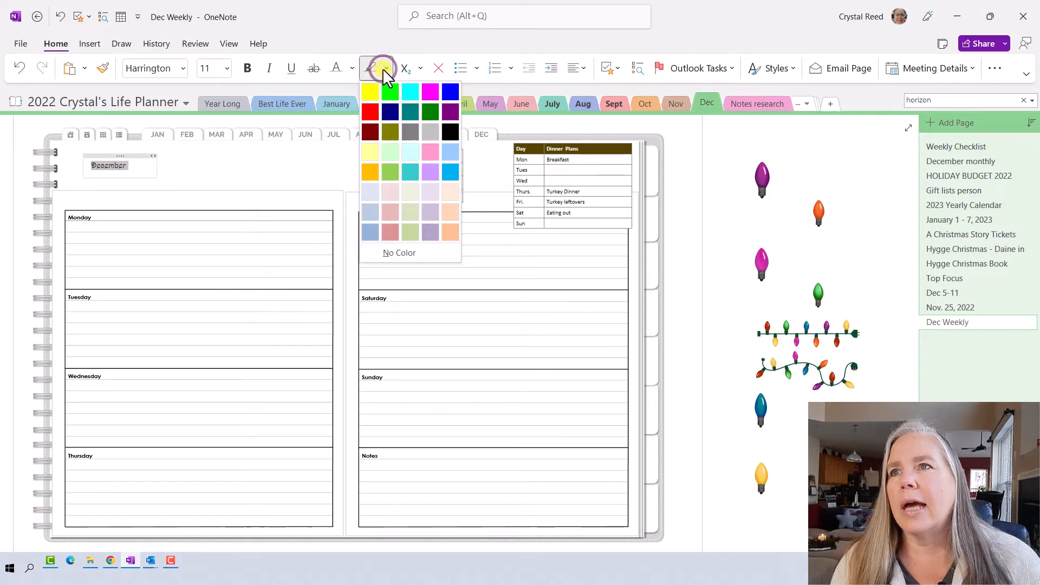
click(352, 67)
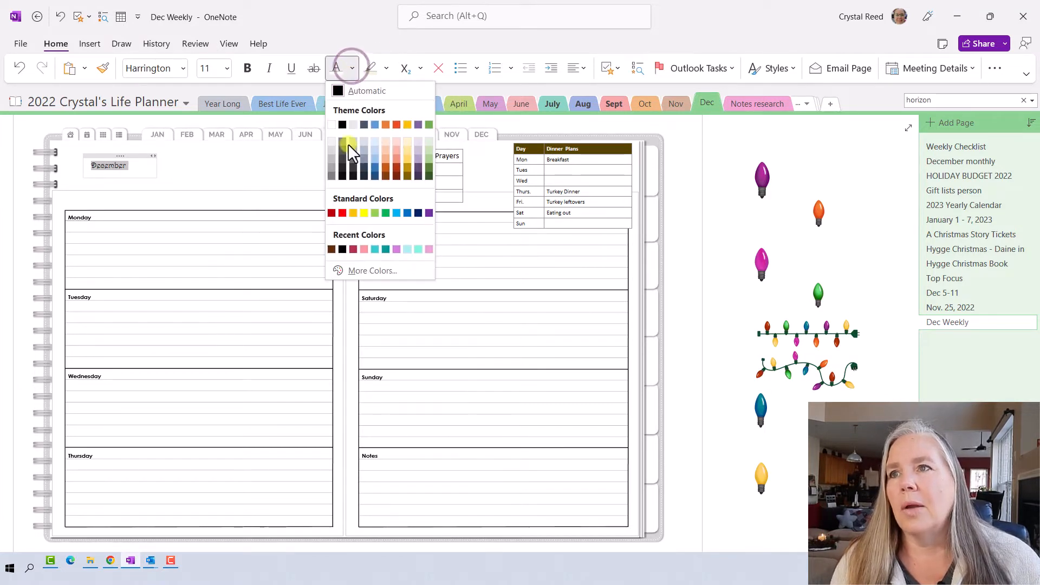
click(430, 173)
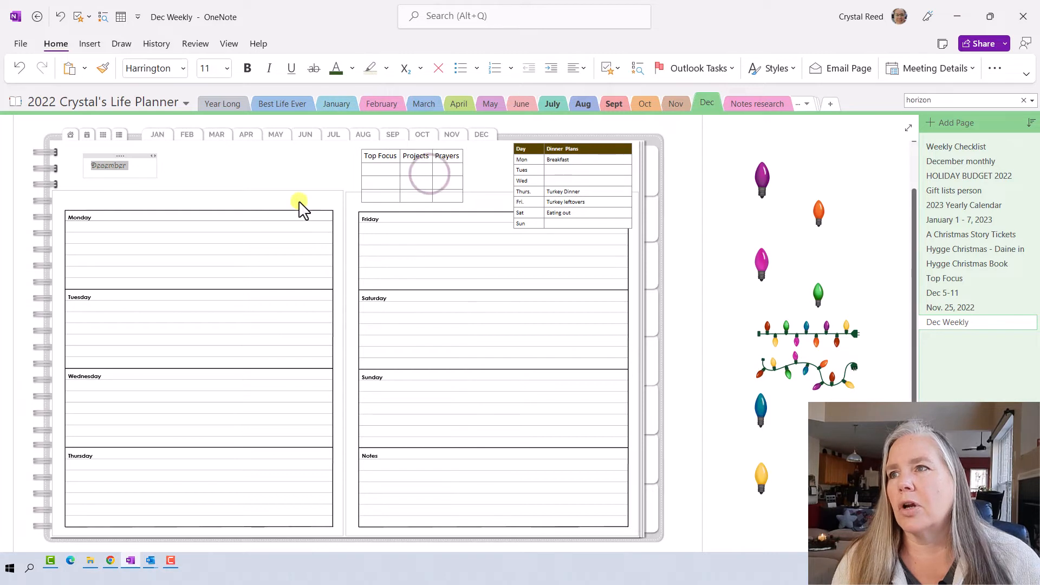
- Set the December heading's font size to 28 and make it bold
click(227, 68)
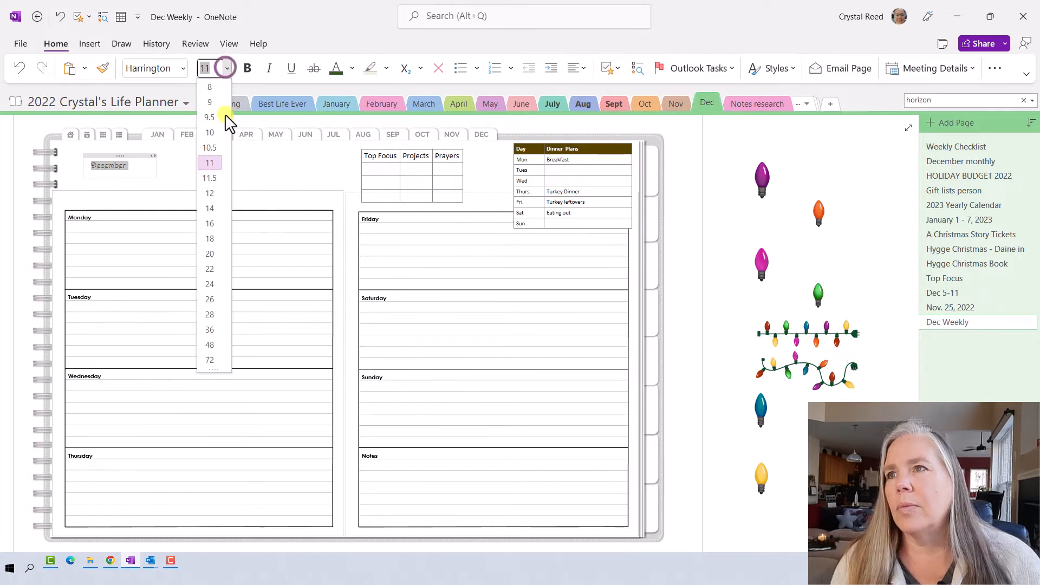
click(212, 266)
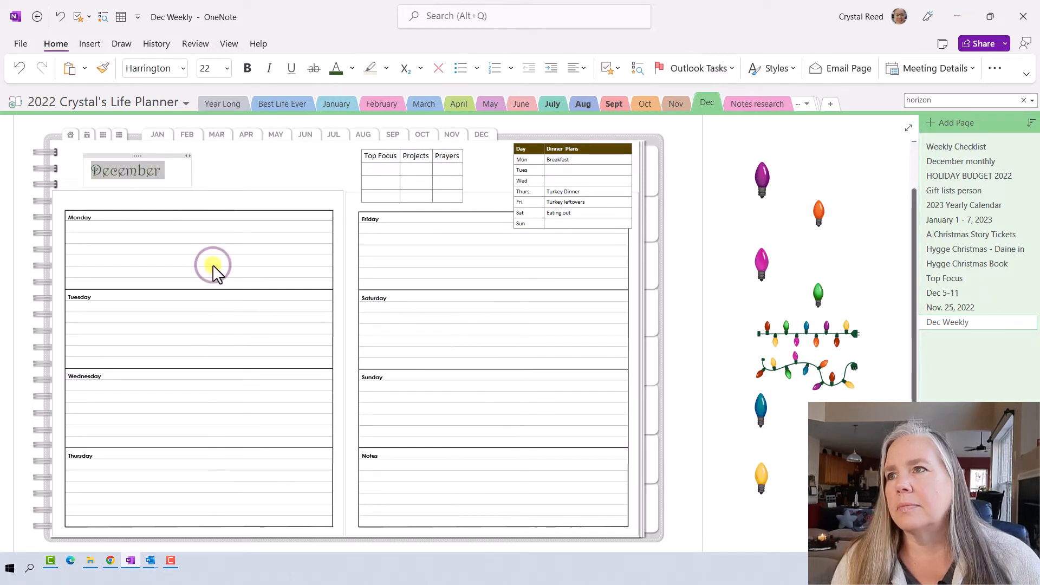
click(226, 67)
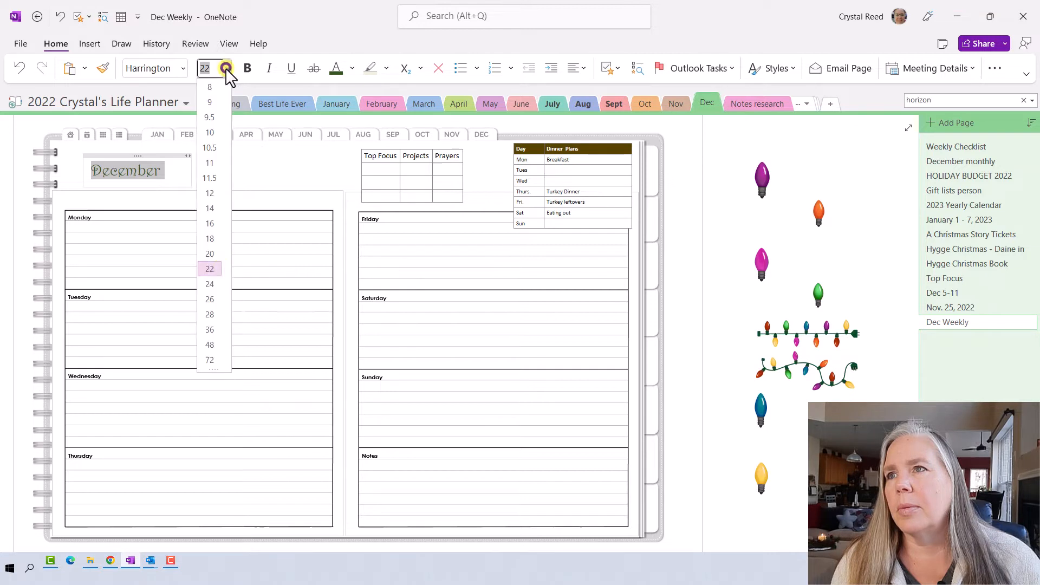
click(212, 313)
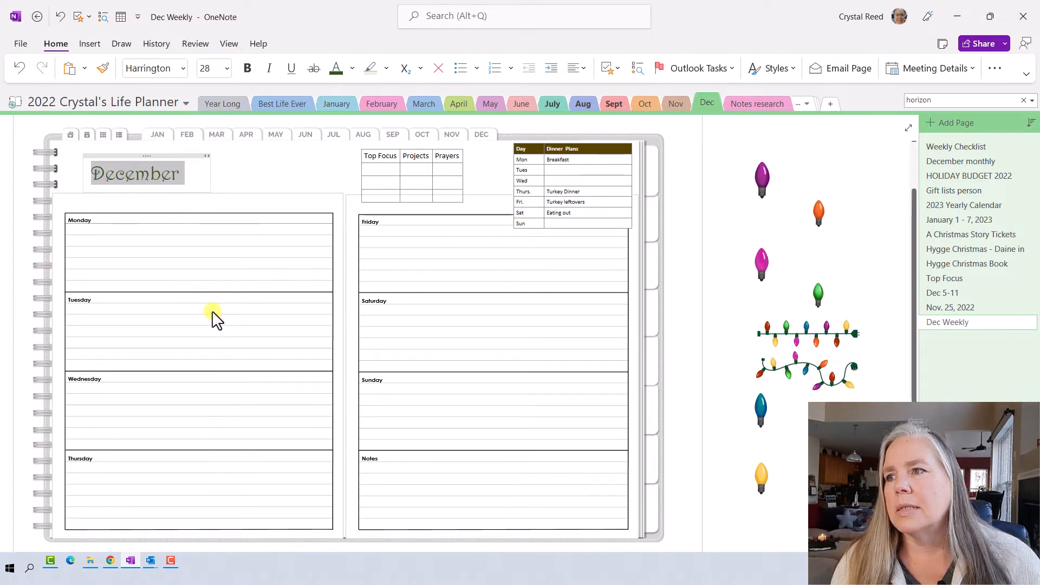
click(247, 67)
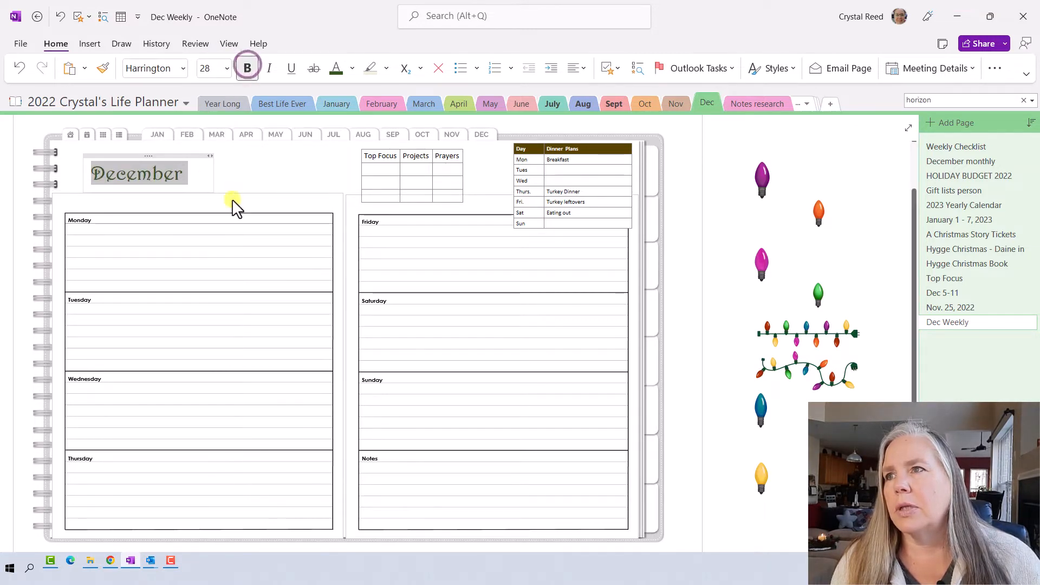
click(251, 175)
click(250, 174)
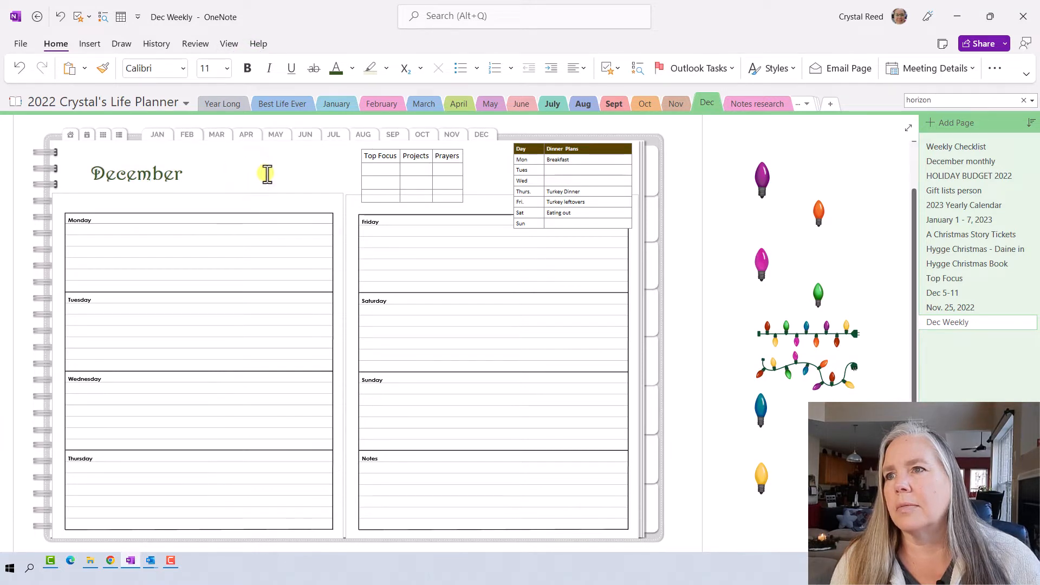
- Move the December heading slightly up and left within the planner's left page
click(220, 176)
drag(147, 156, 134, 142)
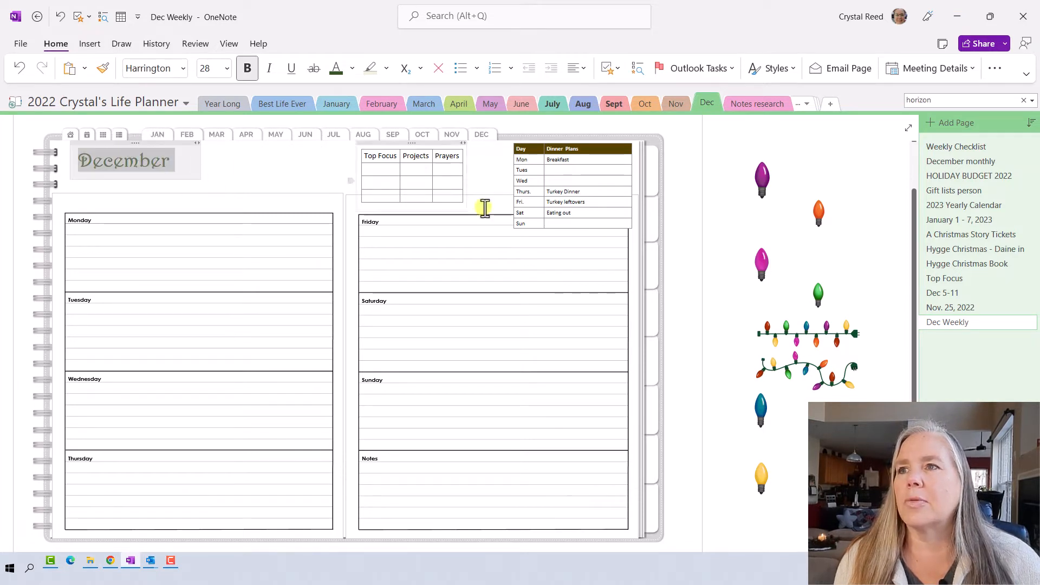
- Copy the wavy string of Christmas lights from the stickers and place the copy directly beneath the December heading
right_click(821, 386)
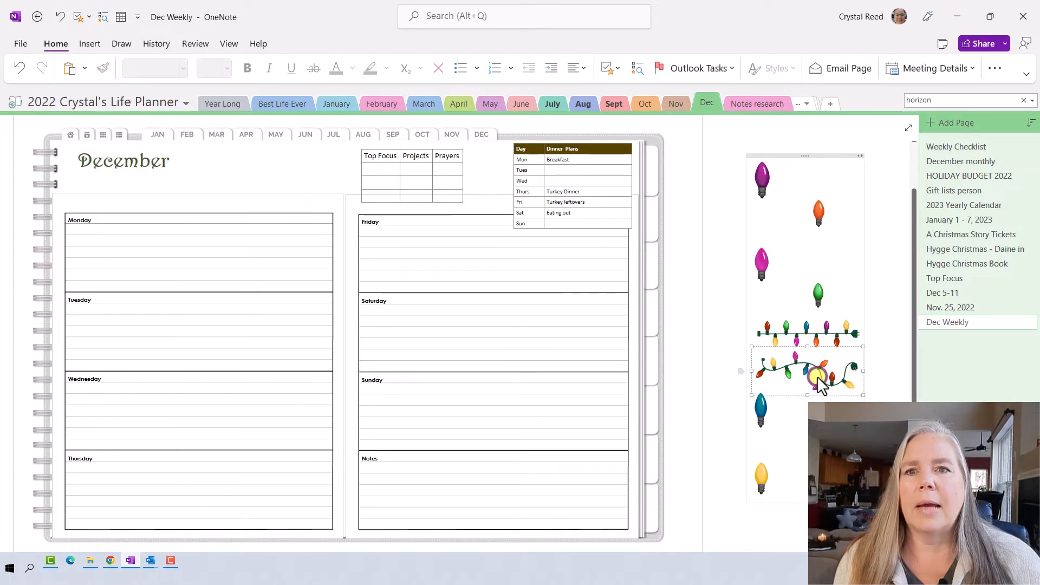
click(855, 104)
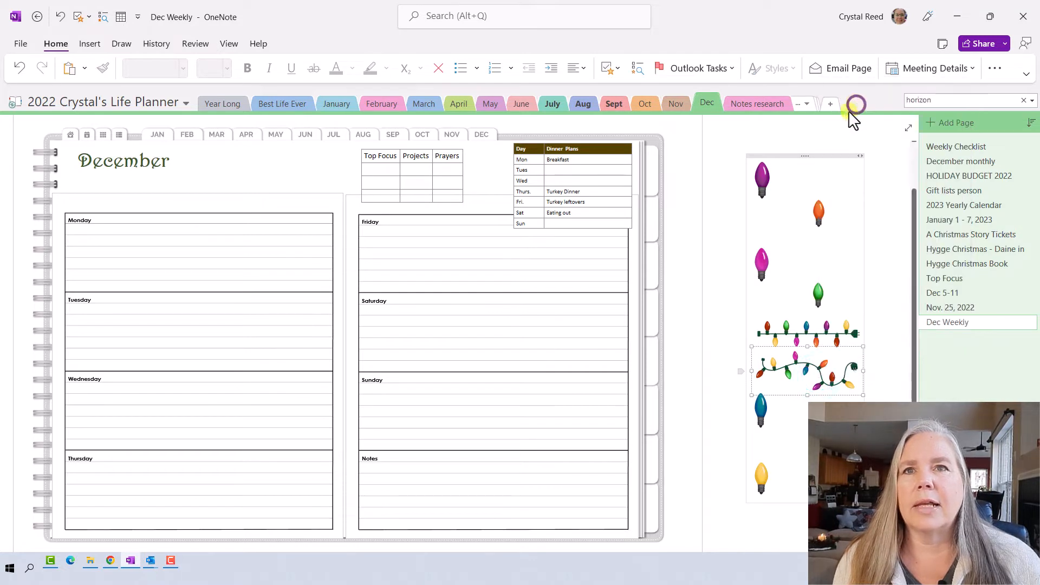
right_click(238, 165)
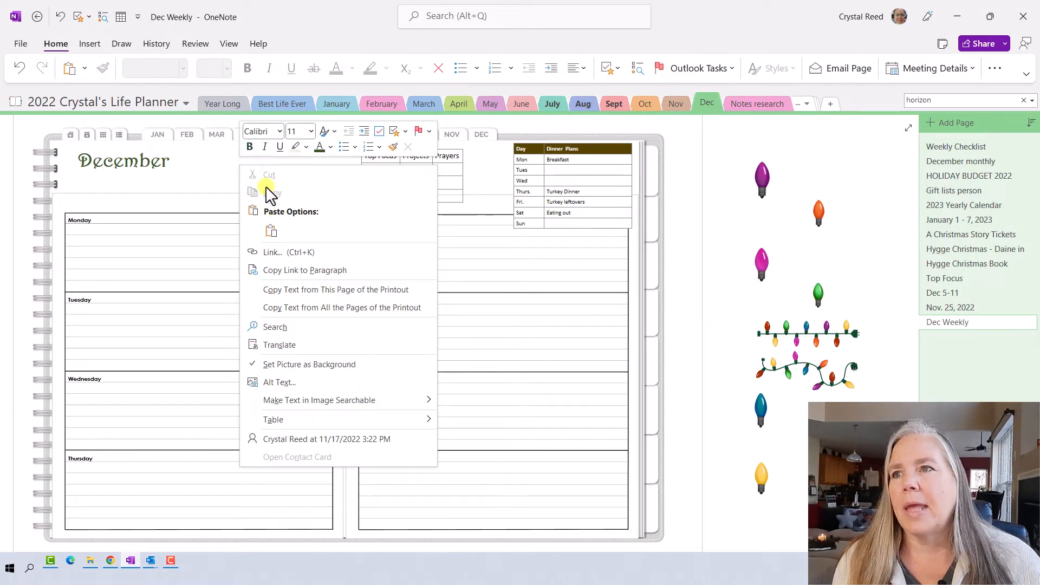
click(270, 229)
drag(282, 185, 109, 188)
click(221, 174)
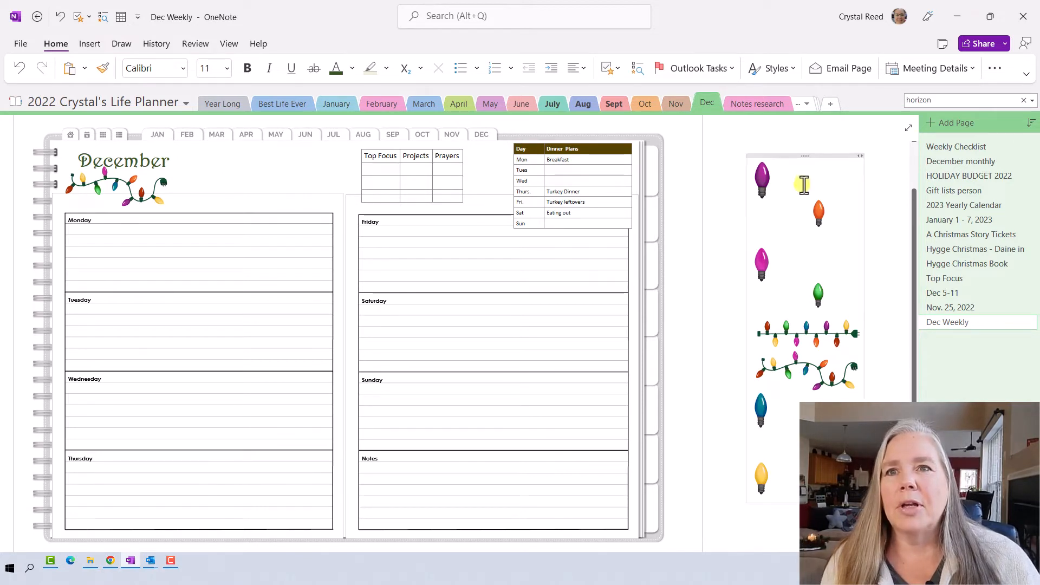
- Copy the purple bulb sticker and place the copy in the Monday box near its label
right_click(765, 178)
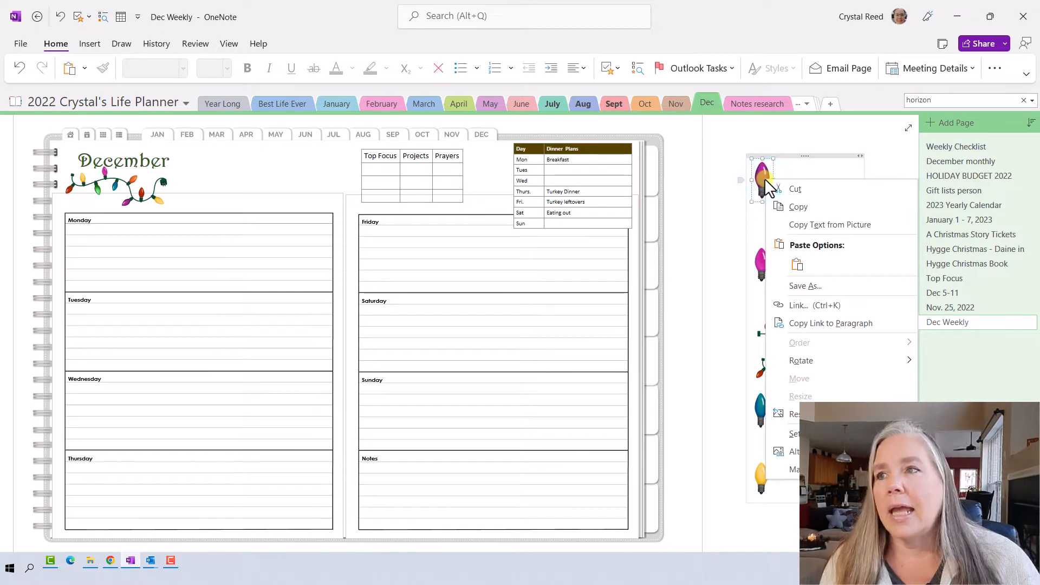
right_click(716, 185)
click(749, 249)
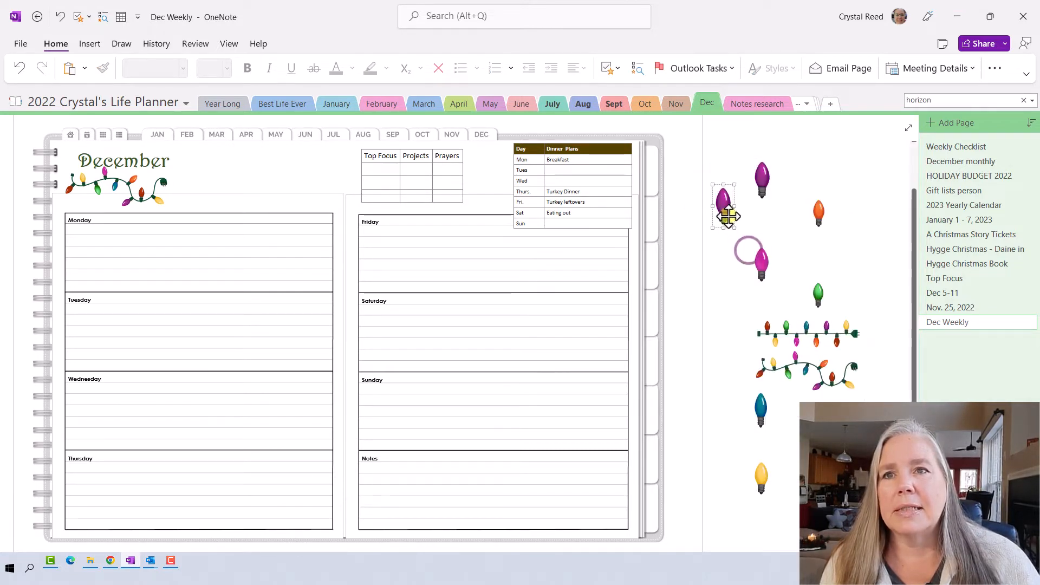
drag(723, 206, 126, 230)
- Rotate the purple bulb in the Monday box right 90° and set it directly beside the Monday label
right_click(125, 228)
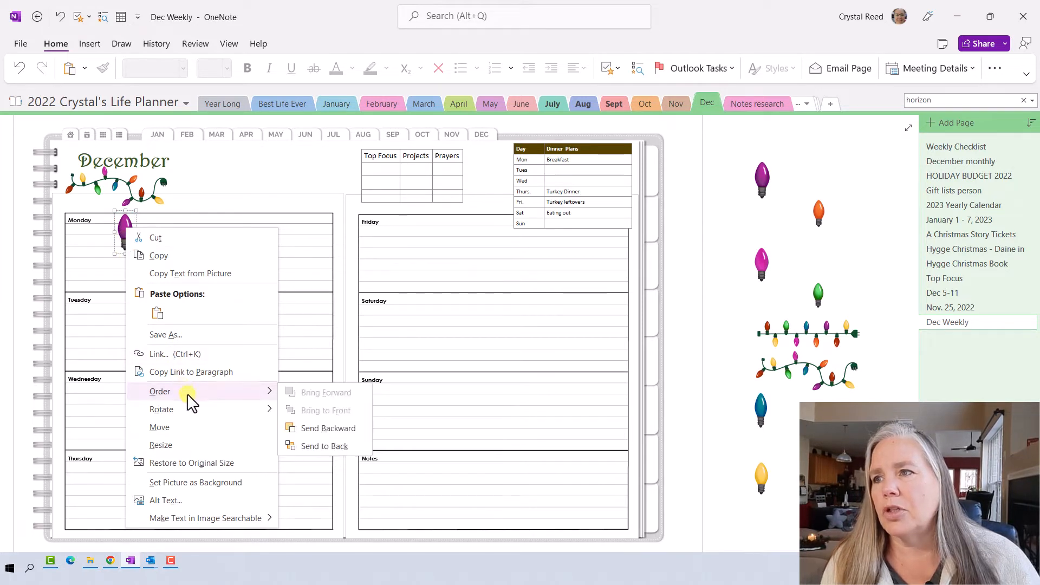
mouse_move(249, 413)
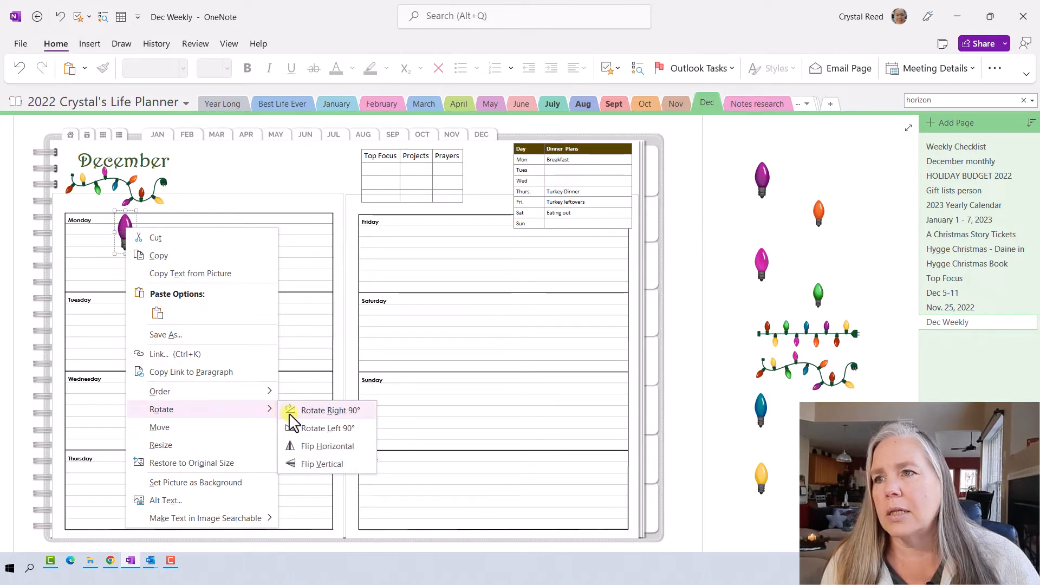
click(326, 413)
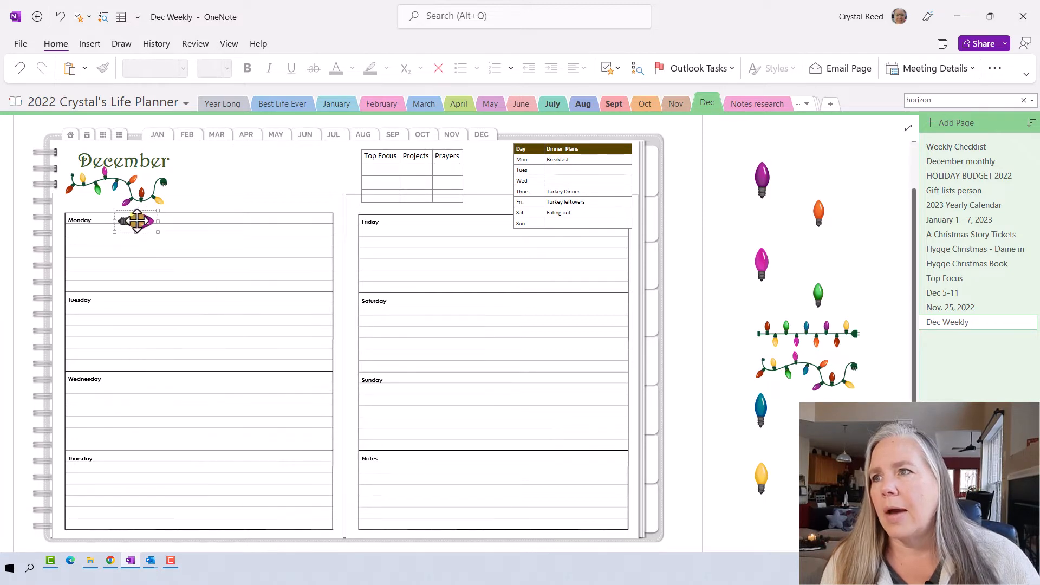
drag(138, 220, 115, 218)
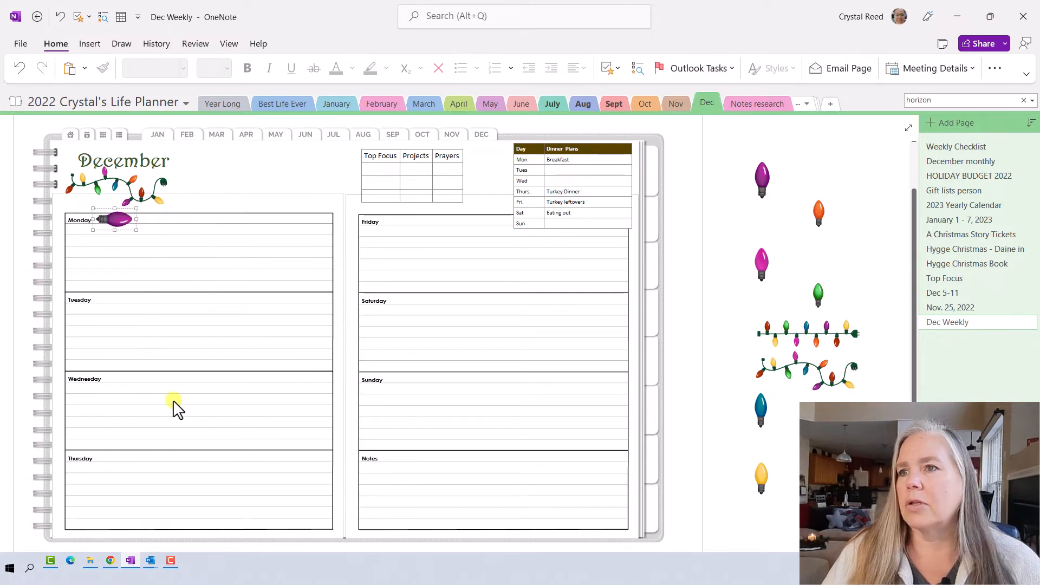
click(342, 181)
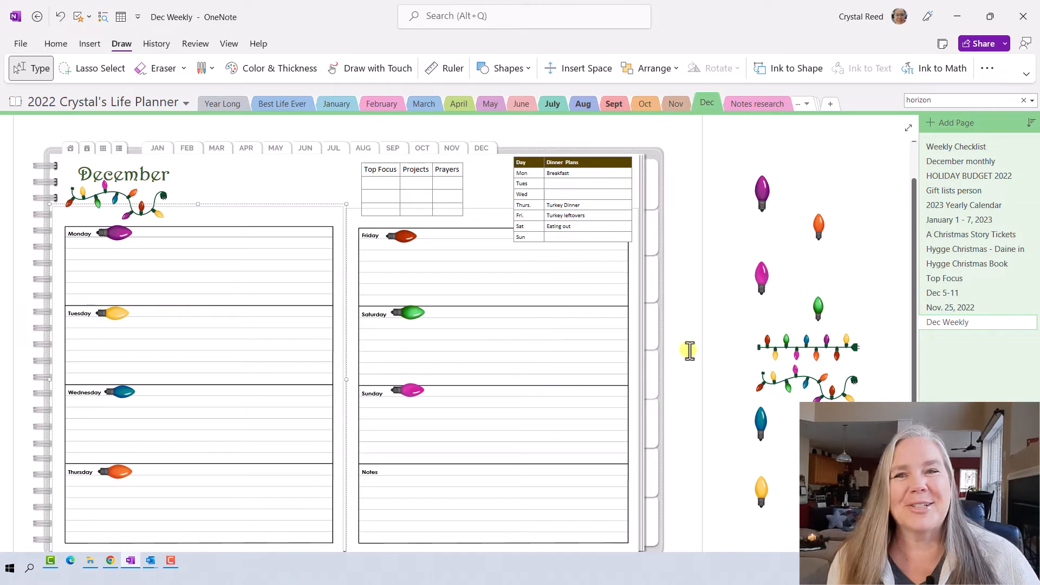
- Copy the straight string of Christmas lights from the stickers beside the planner
right_click(807, 357)
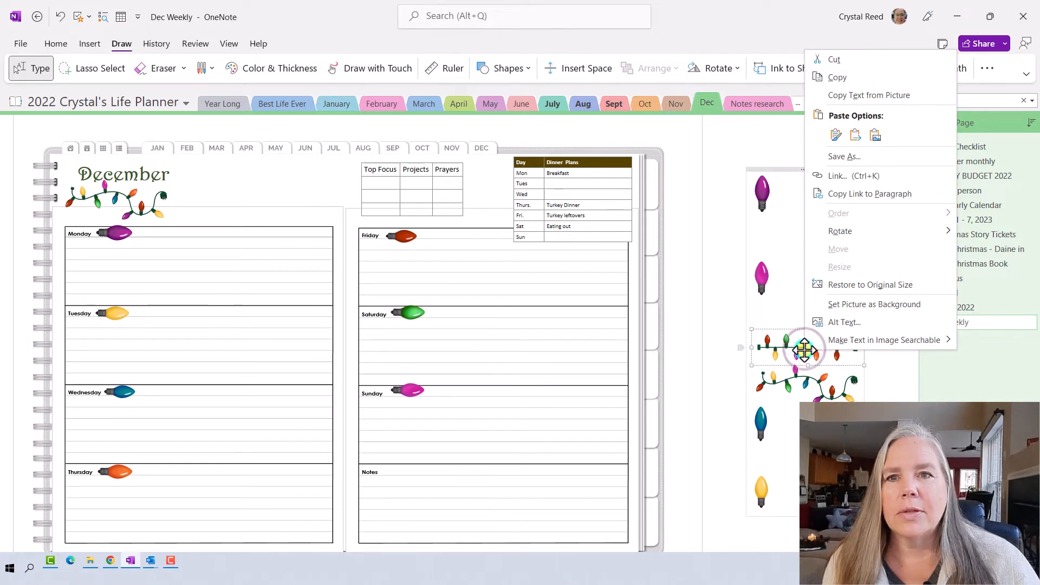
click(840, 77)
right_click(426, 475)
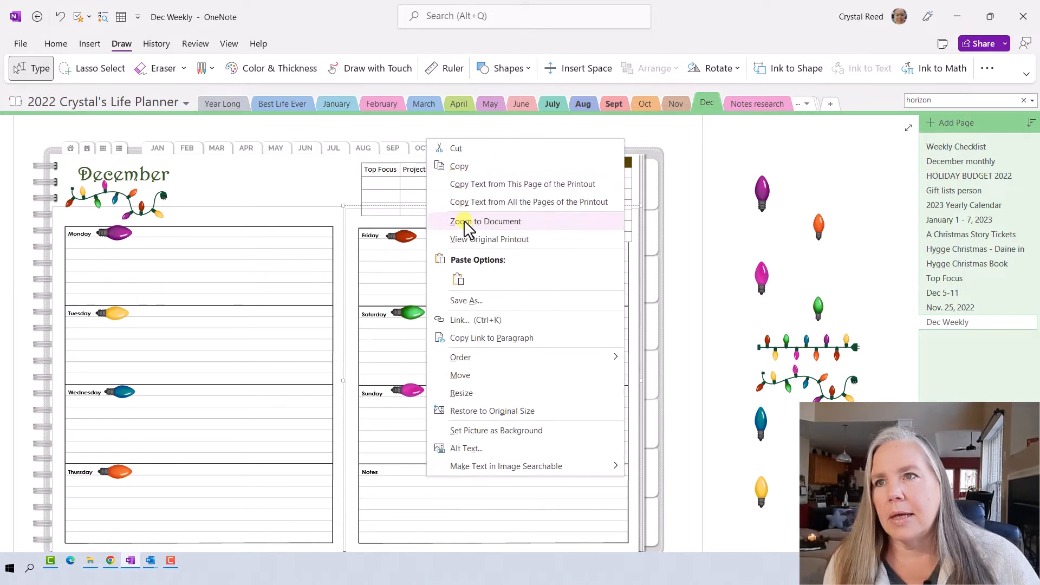
click(458, 279)
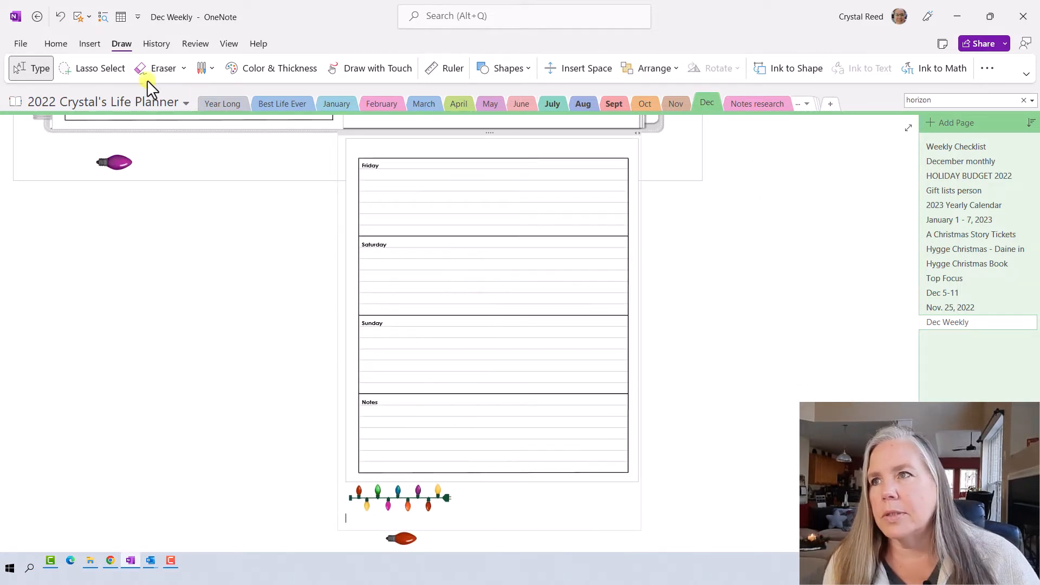
click(59, 17)
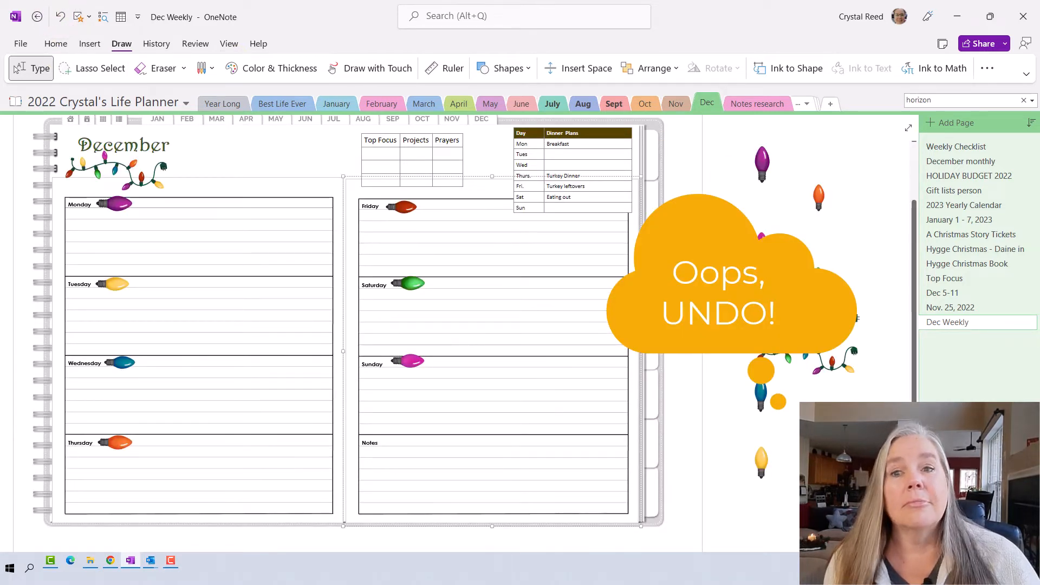
scroll(347, 325, up, 1)
- Paste the straight light string onto the blank area beside the planner and move it next to the Notes label
right_click(714, 149)
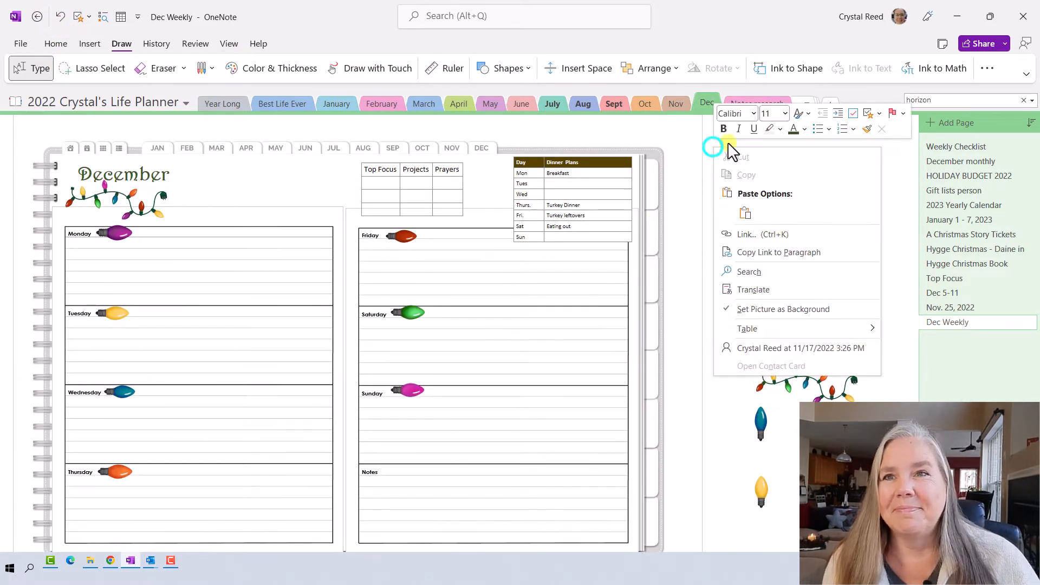
click(742, 207)
drag(773, 164, 435, 469)
click(539, 485)
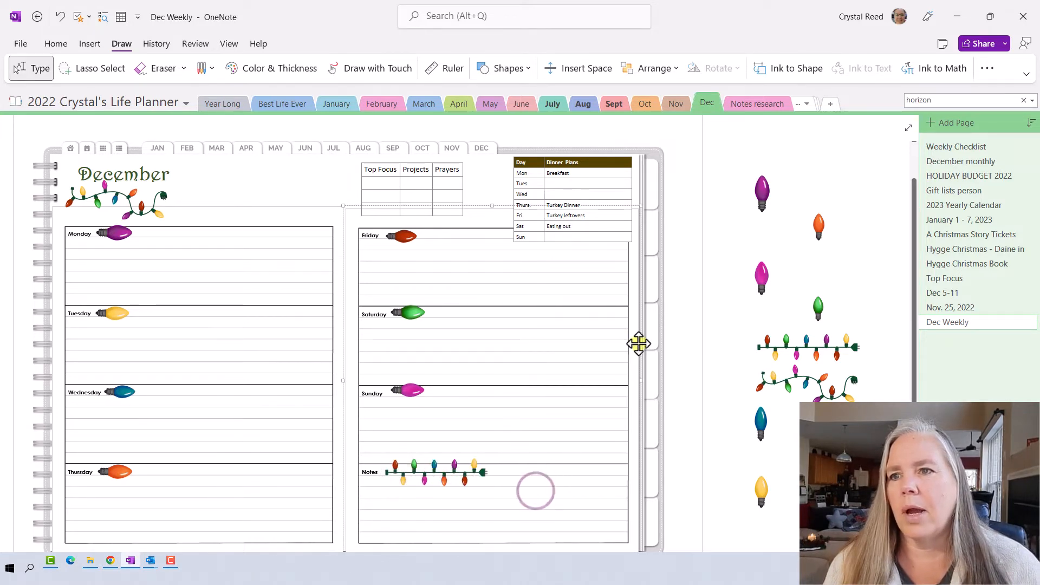
- Paste a second straight light string and line it up end to end with the first one in the Notes box
right_click(720, 136)
click(753, 196)
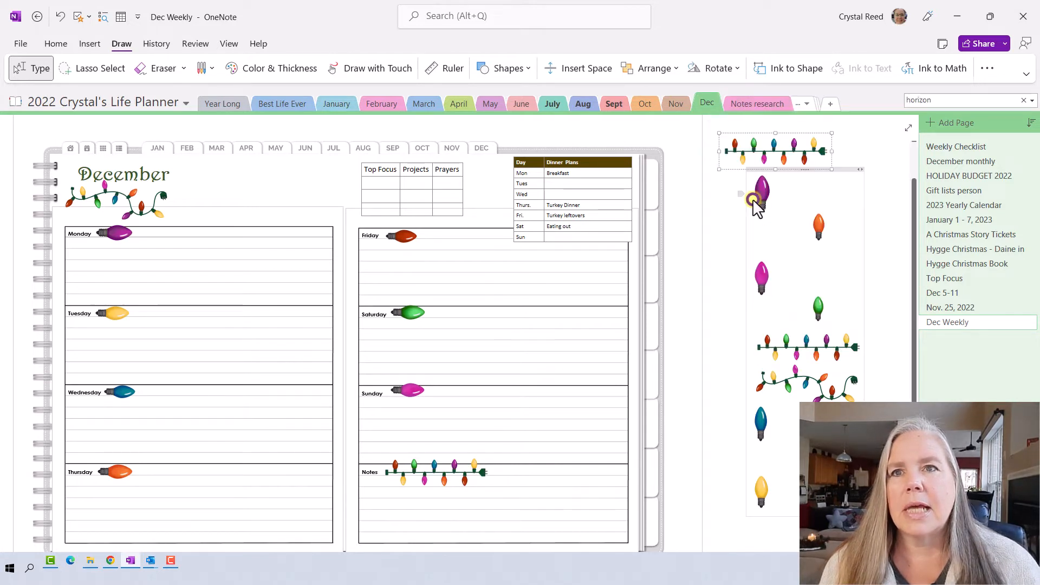
drag(763, 156, 523, 476)
click(649, 431)
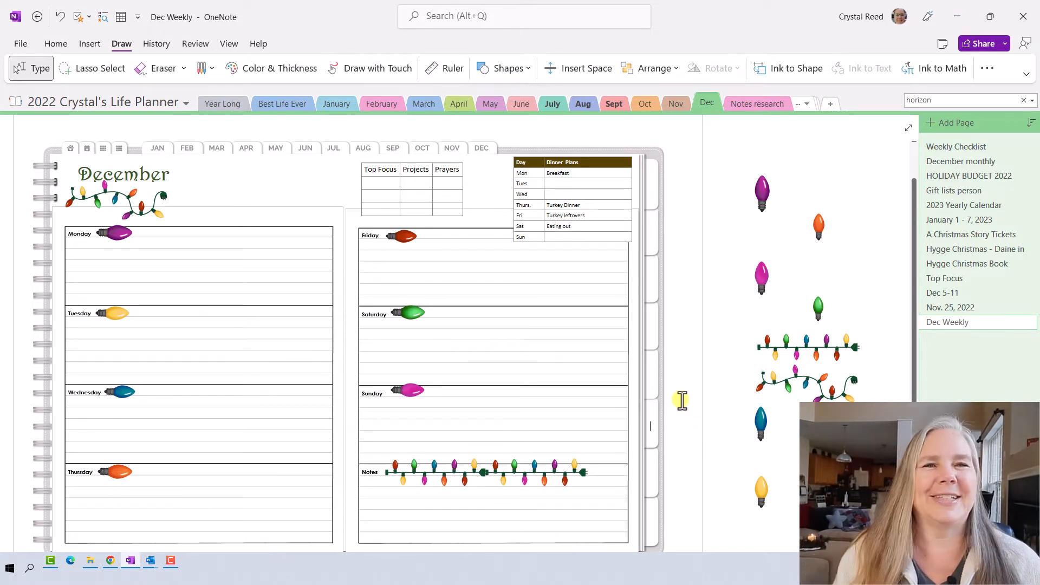
click(714, 295)
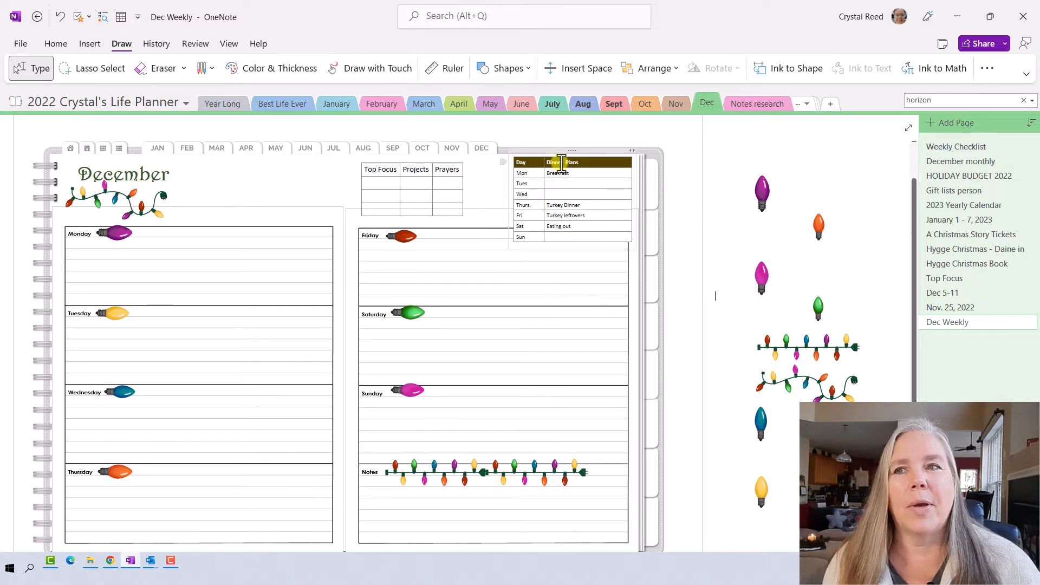
- Shade the Top Focus header cell with the standard light blue color
click(381, 169)
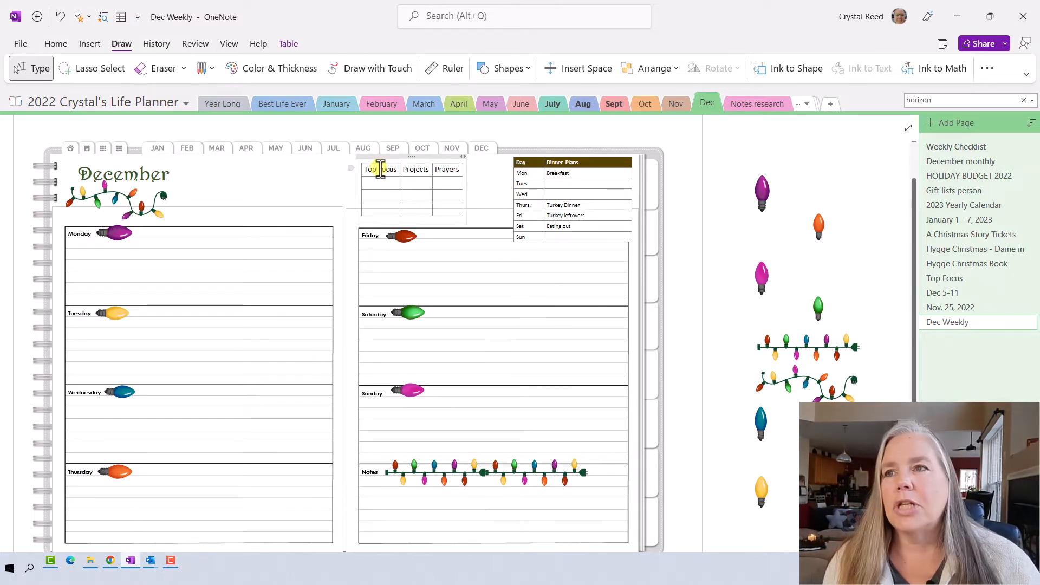
right_click(381, 170)
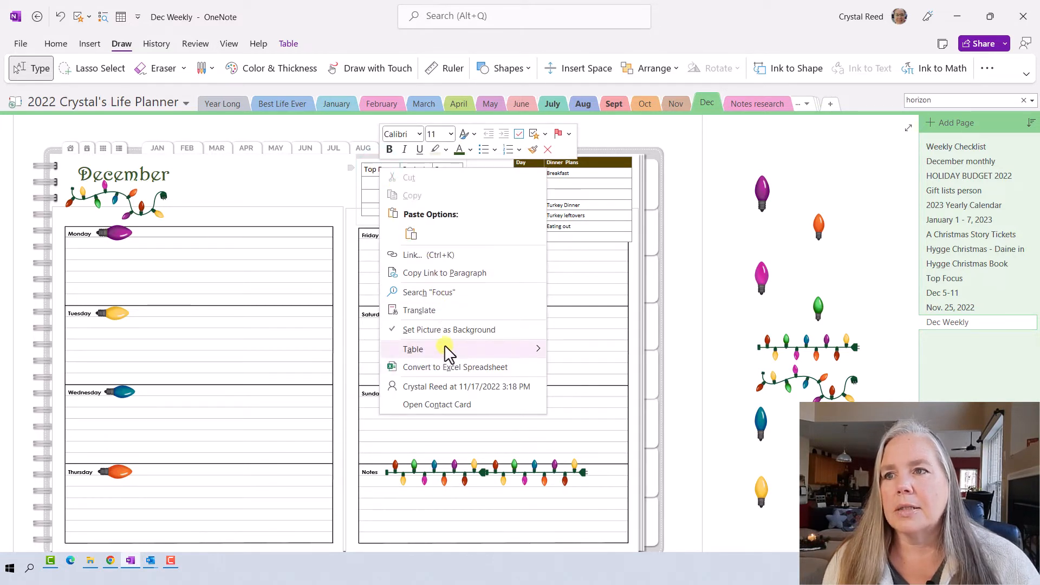
mouse_move(446, 349)
click(652, 467)
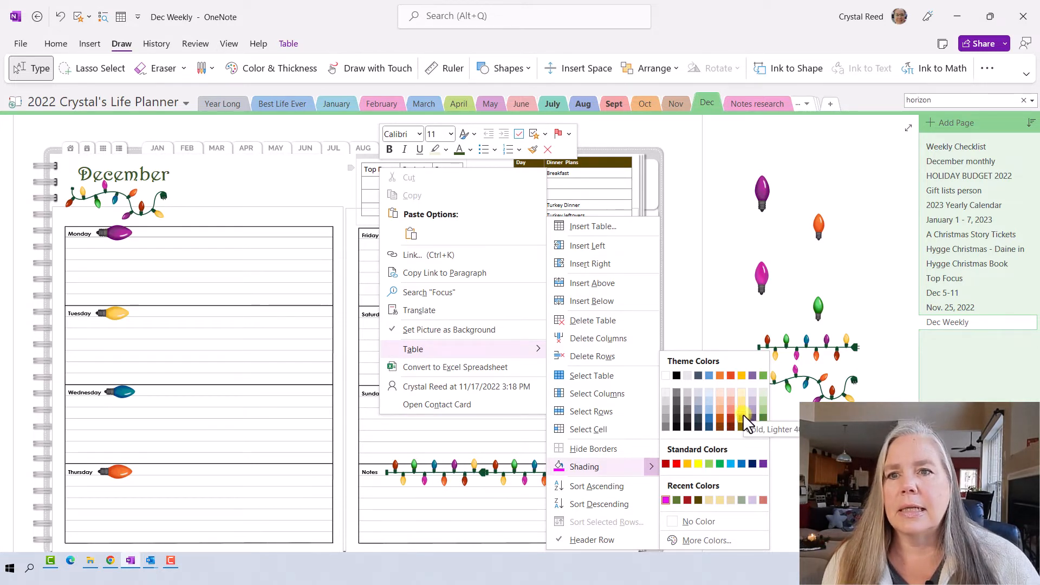
click(730, 463)
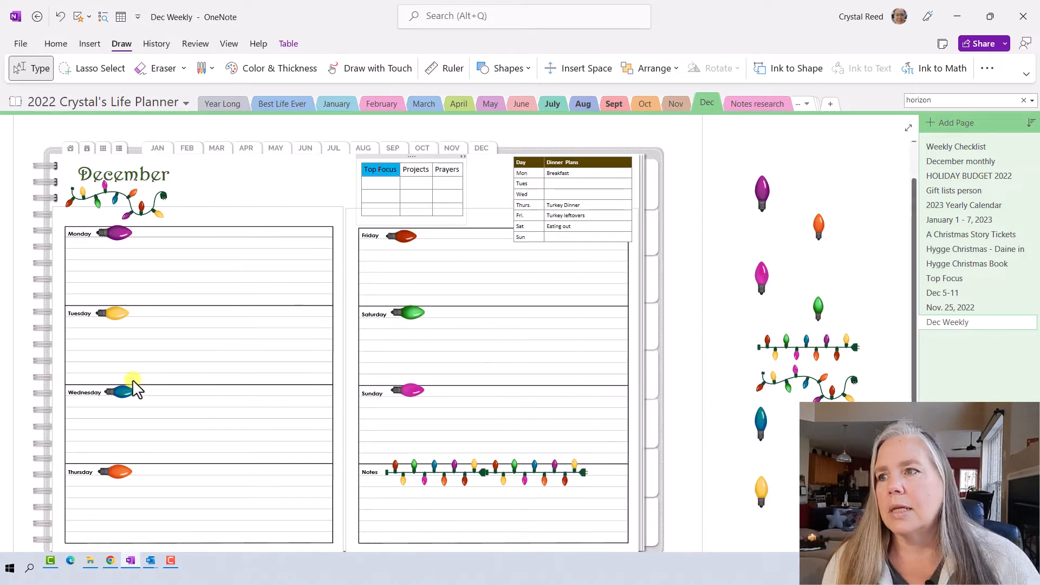
- Shade the Projects header cell with the theme color Gold, Lighter 40%
right_click(410, 168)
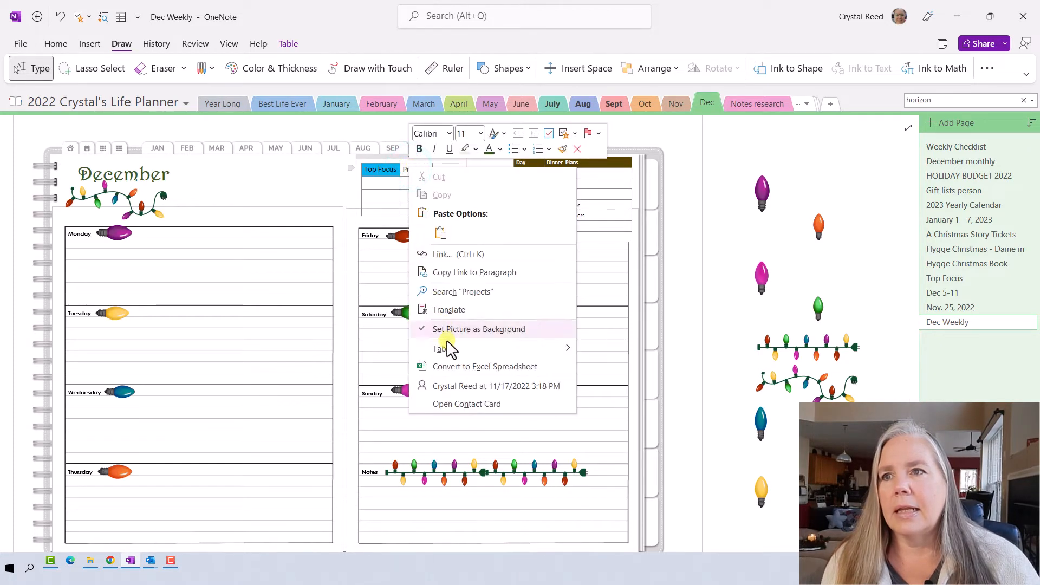
mouse_move(454, 348)
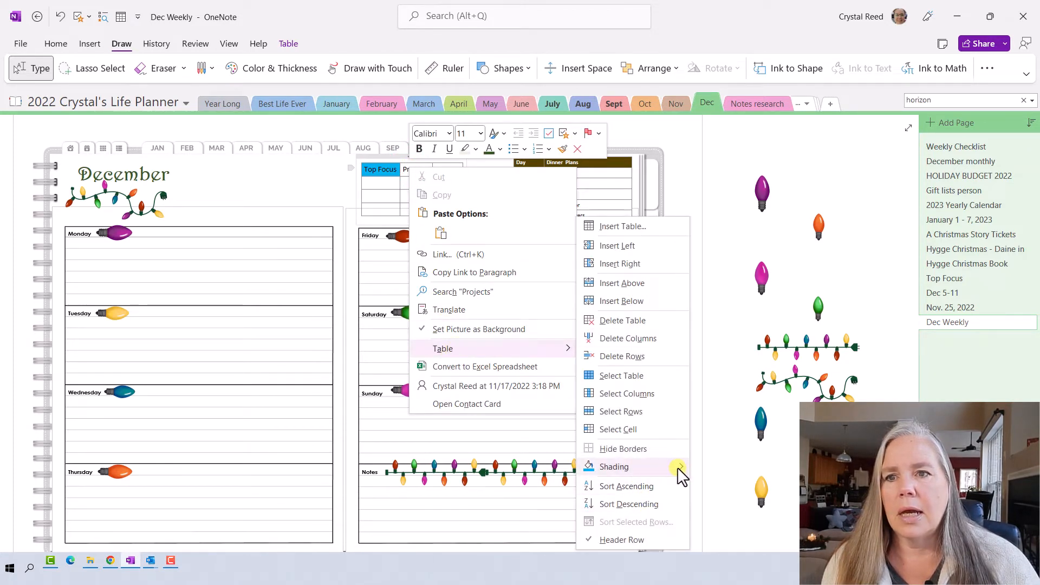
mouse_move(677, 467)
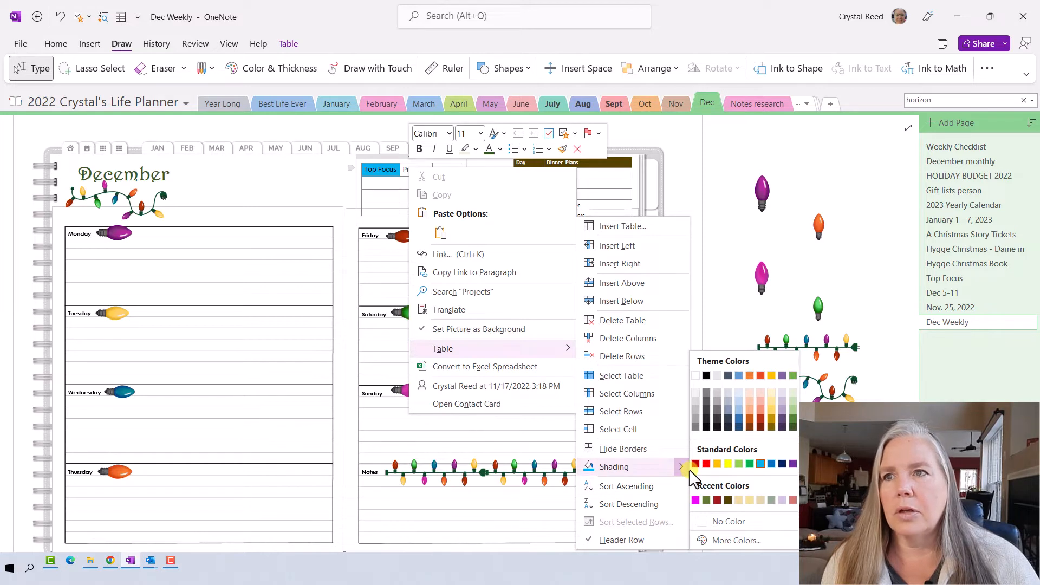
click(771, 408)
click(584, 383)
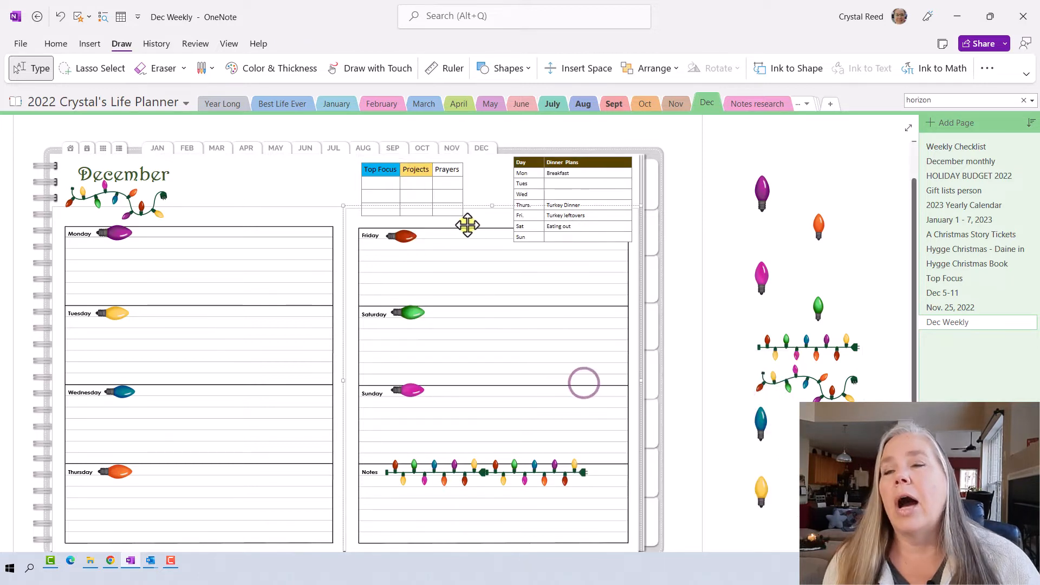
- Shade the Prayers header cell magenta, using the recently used color
click(449, 169)
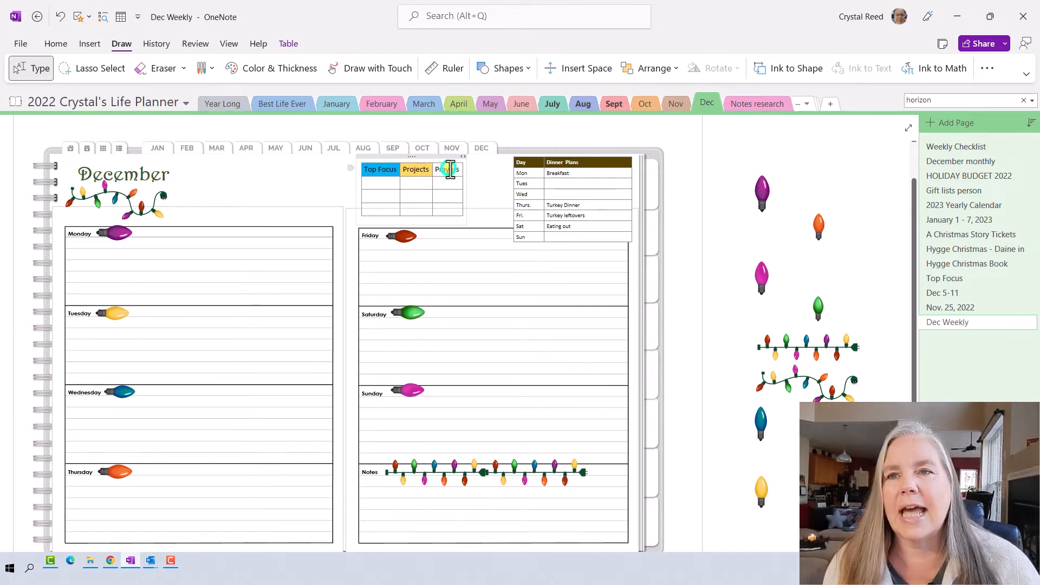
right_click(450, 169)
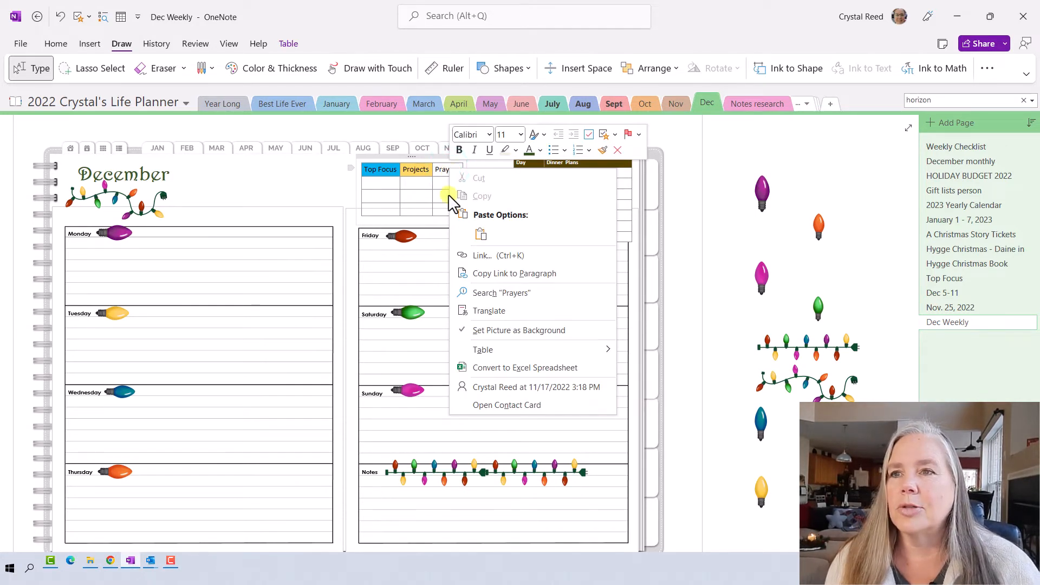
click(576, 349)
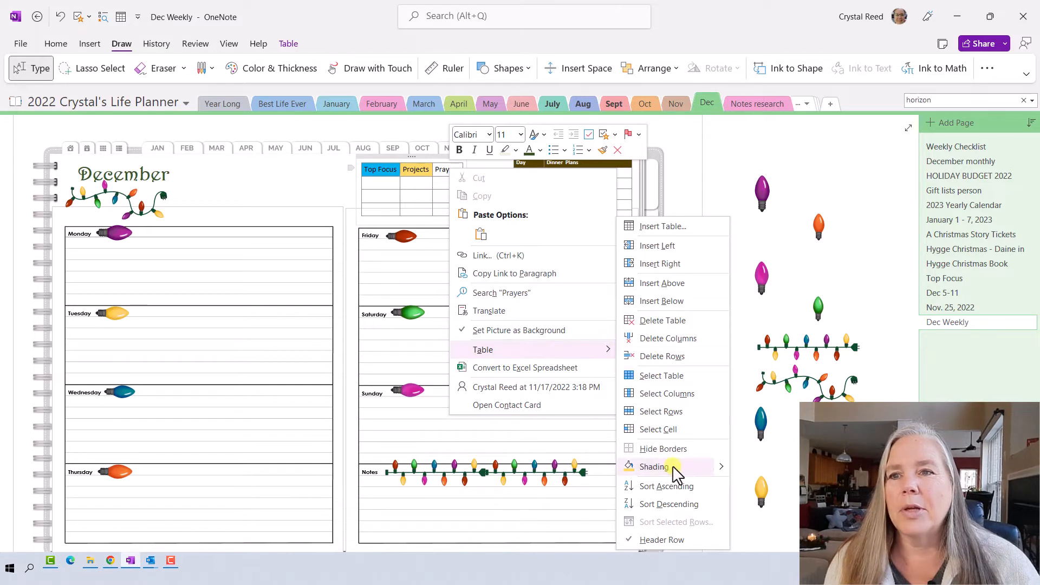
click(720, 467)
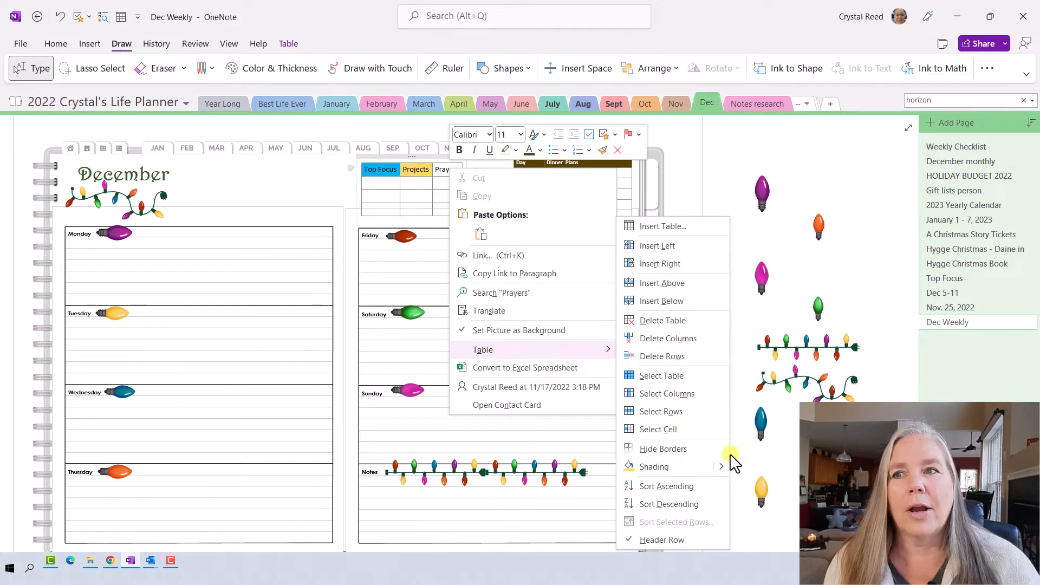
click(723, 466)
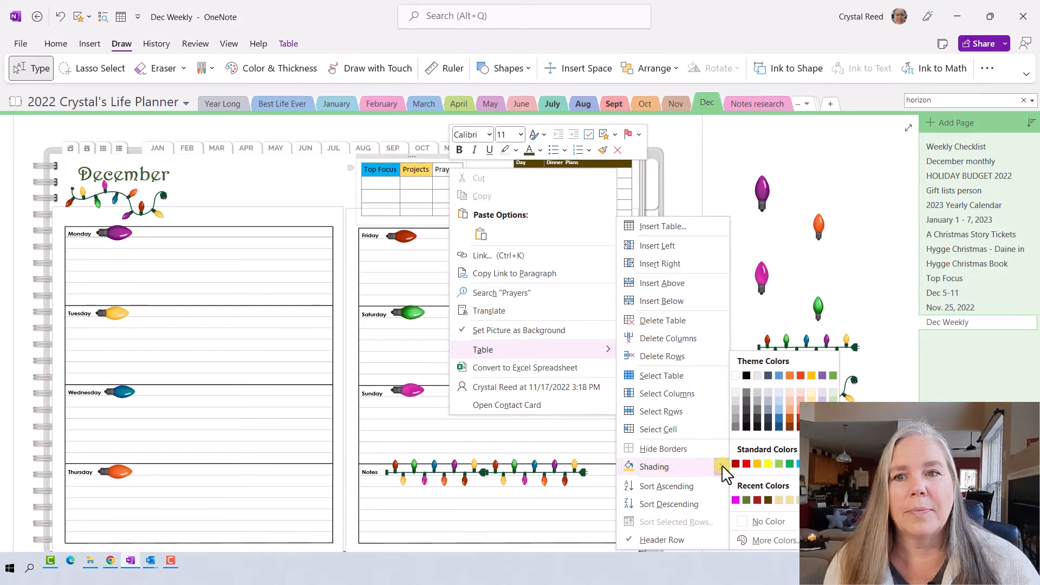
click(738, 498)
click(644, 392)
- Shade the Day header cell of the dinner table with the standard green color
click(526, 162)
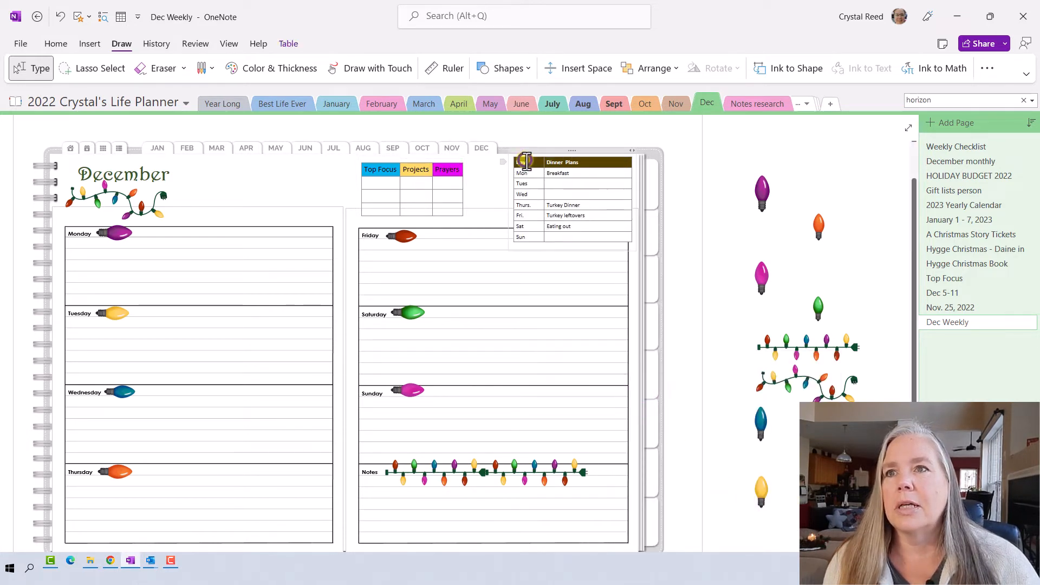
right_click(537, 161)
mouse_move(591, 347)
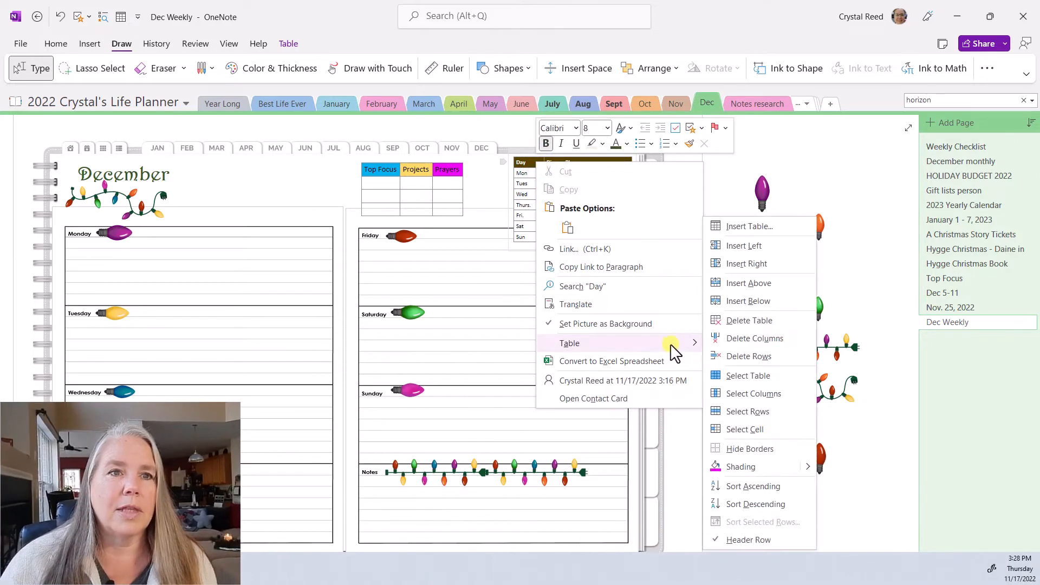
click(809, 466)
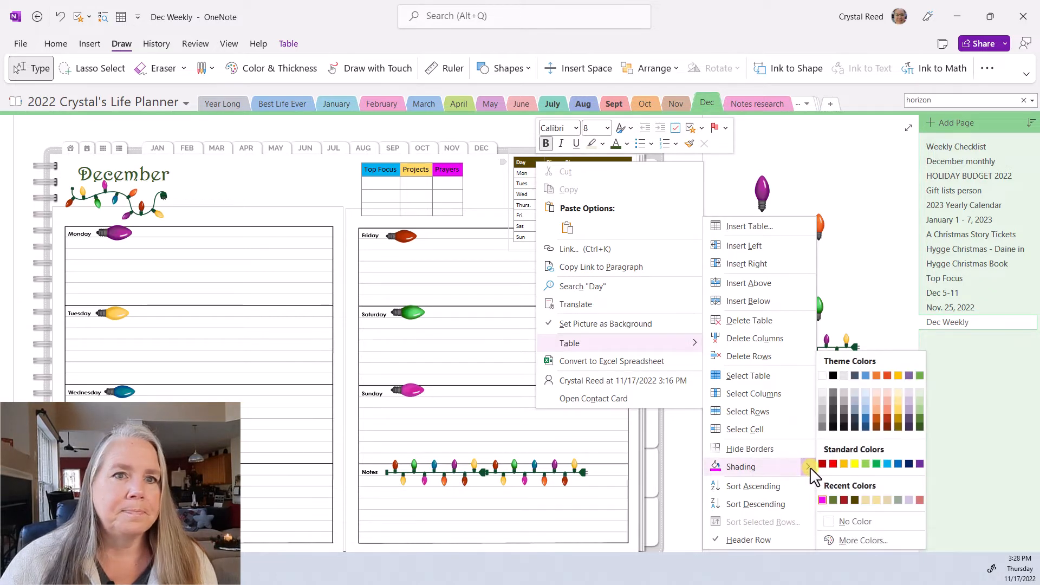
click(876, 464)
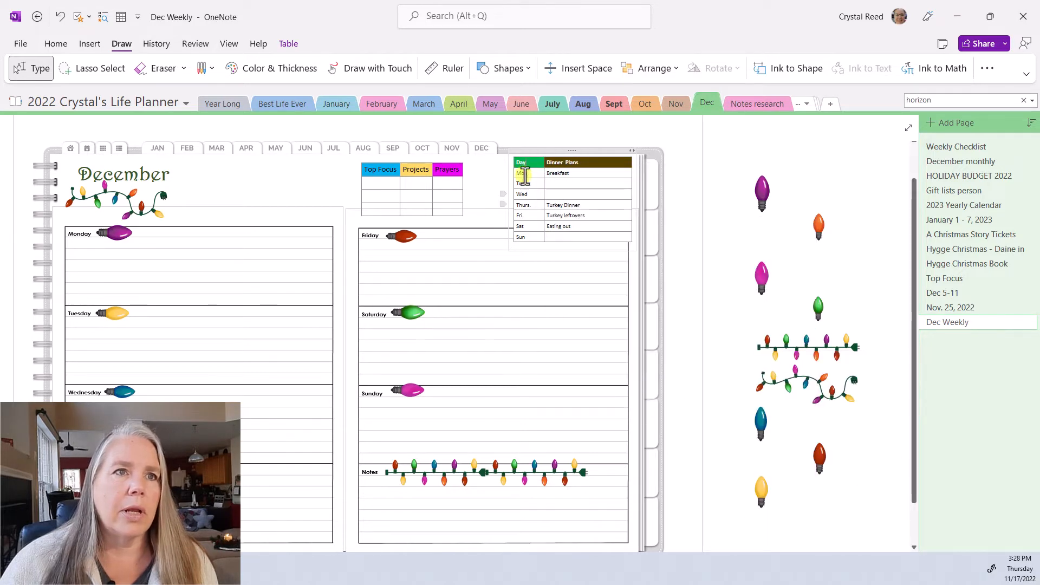
- Shade the Dinner Plans header cell with the standard red color
right_click(565, 158)
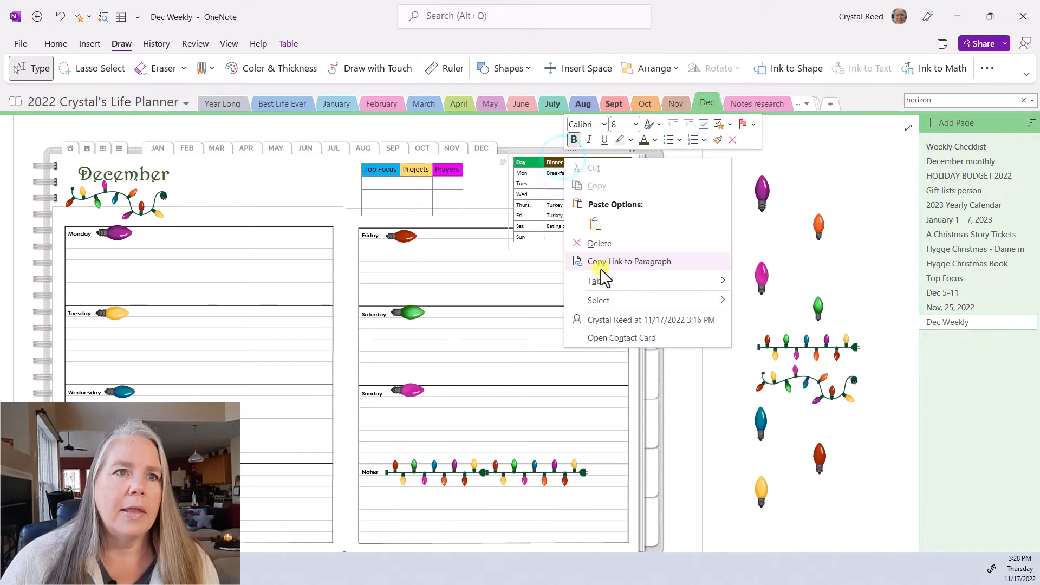
mouse_move(676, 285)
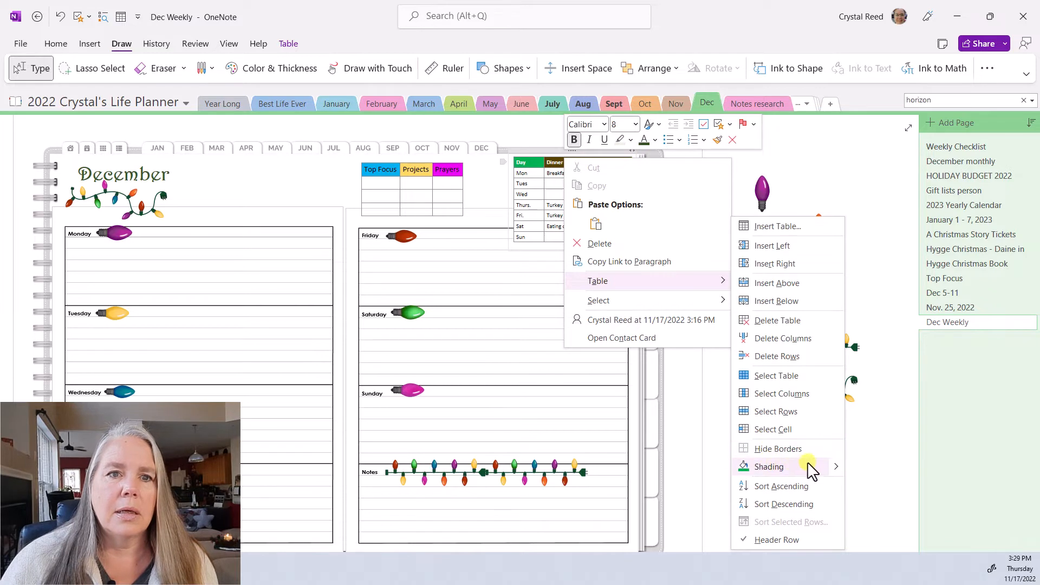
click(838, 469)
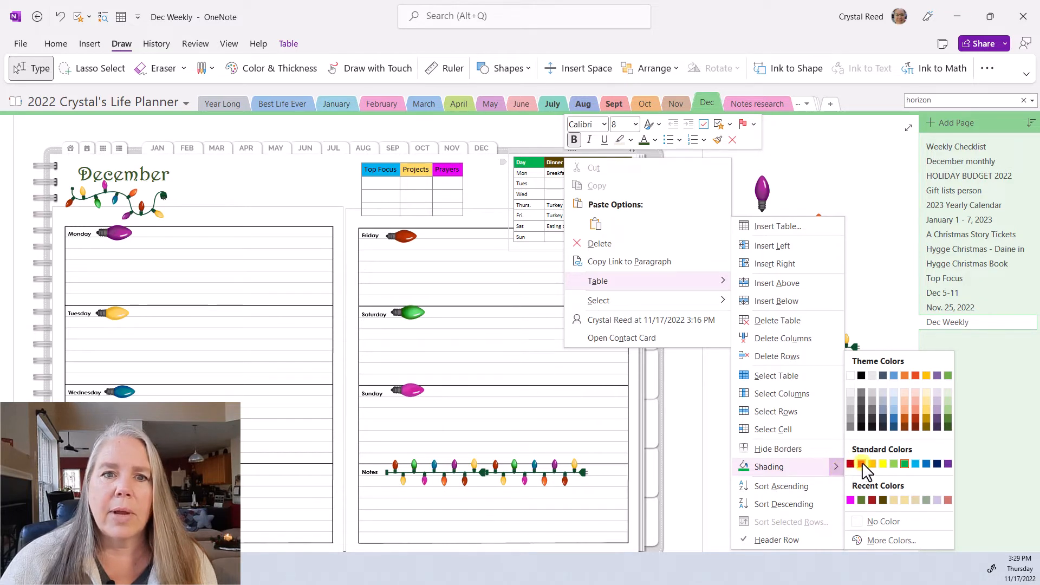
click(863, 463)
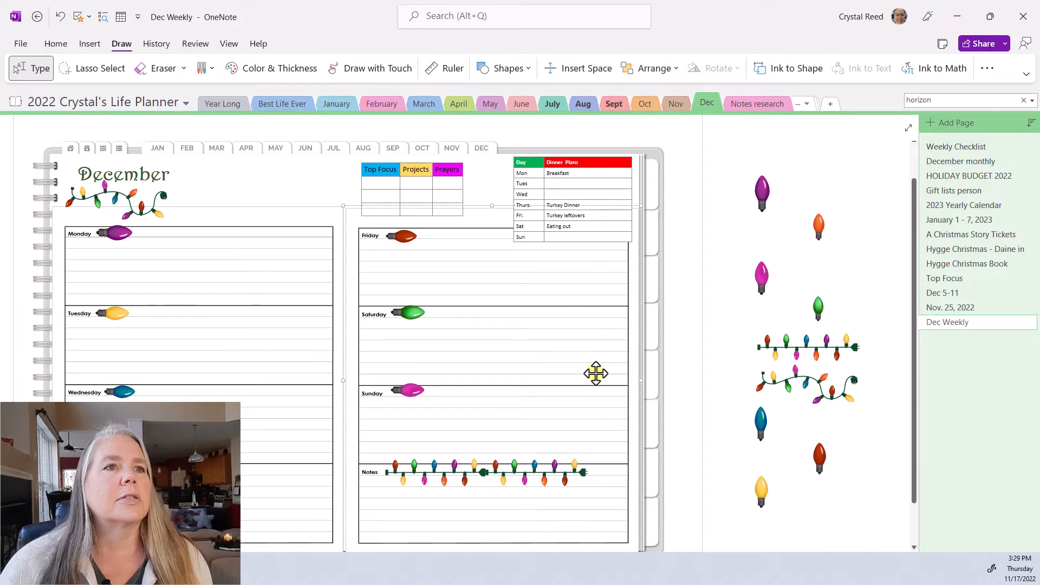
- Shade the Dinner Plans header cell with the standard purple color
click(612, 162)
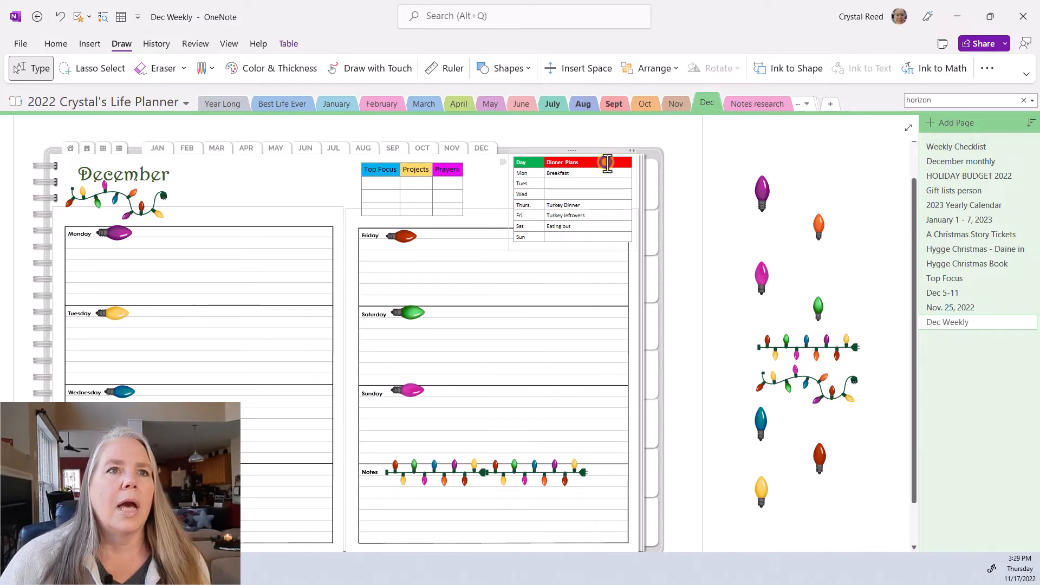
right_click(609, 163)
mouse_move(738, 344)
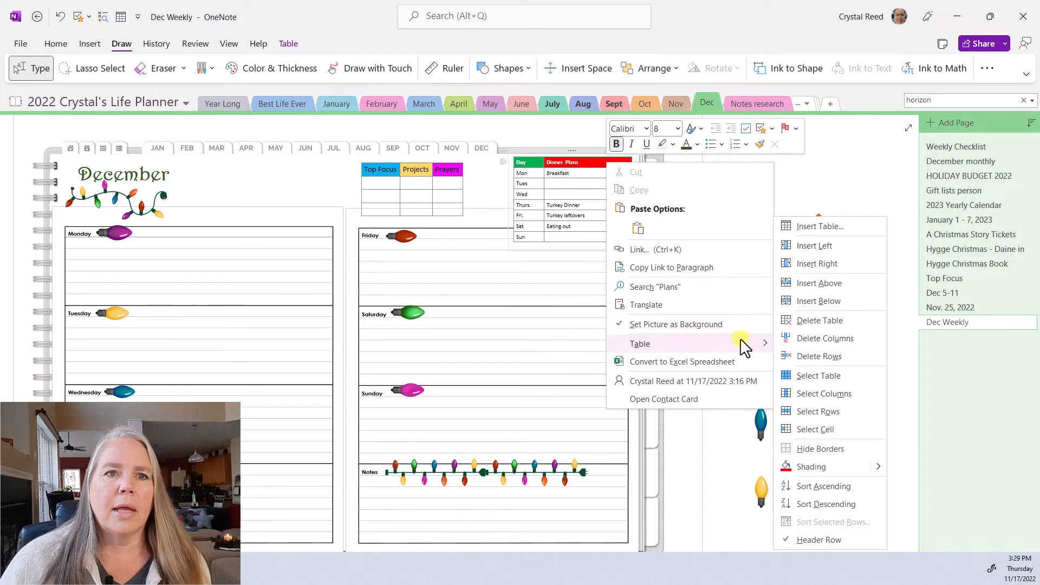
click(878, 466)
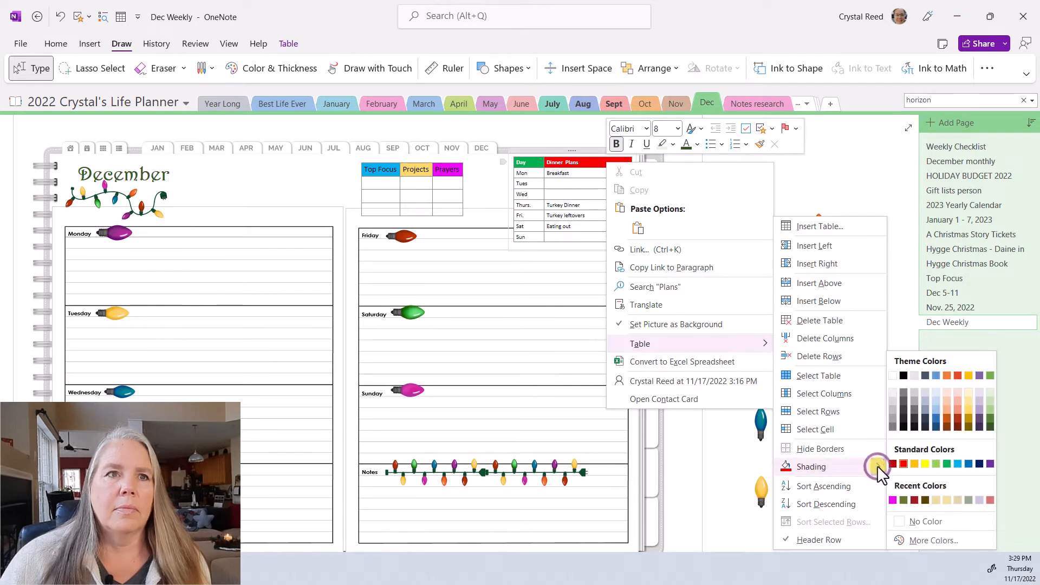
click(990, 463)
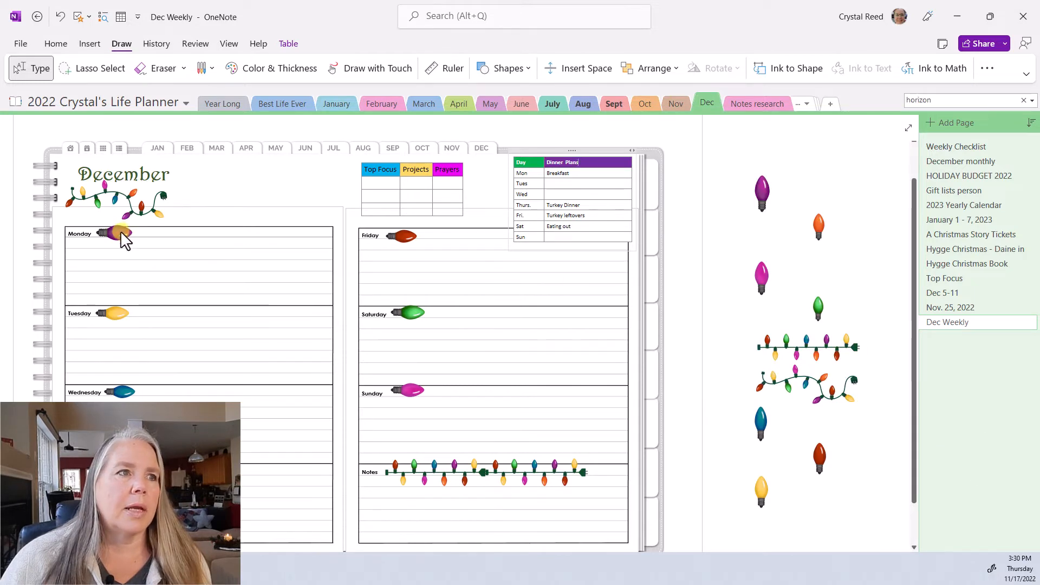
click(503, 263)
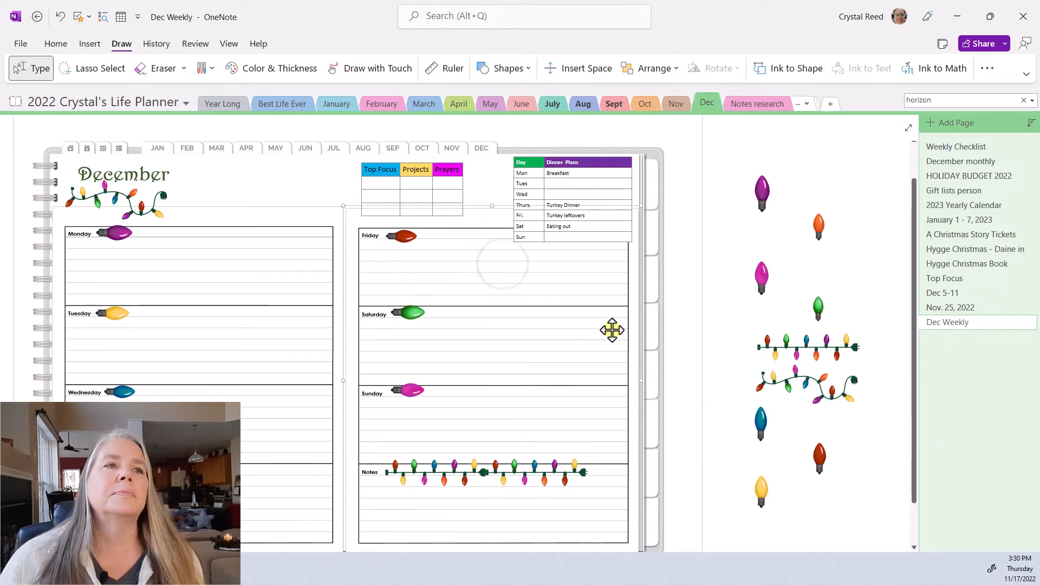
- Shade the blank cells below the Top Focus, Projects and Prayers headers with the white theme color
scroll(613, 329, down, 1)
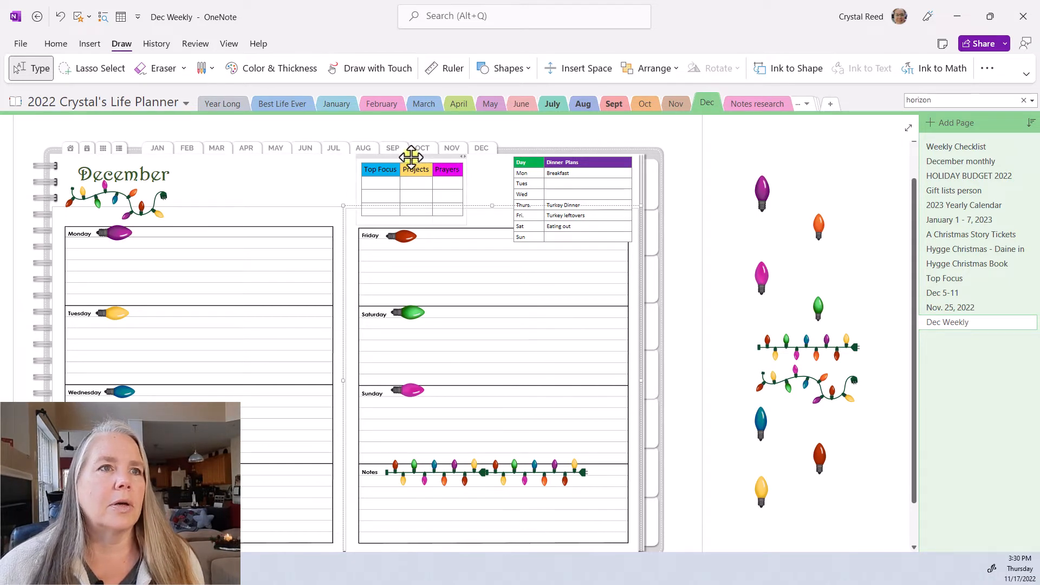
click(389, 189)
drag(372, 184, 448, 203)
right_click(449, 204)
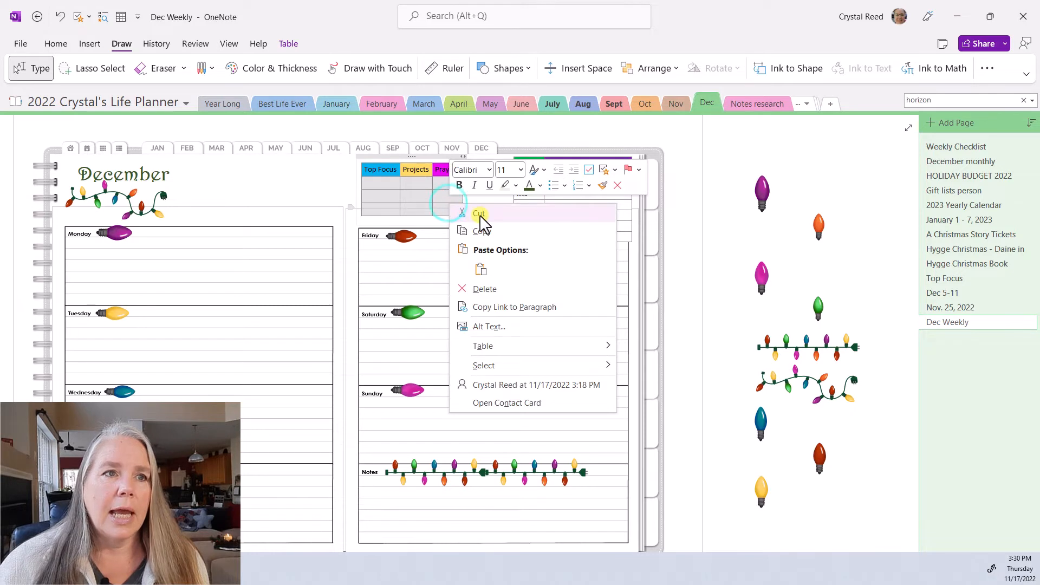
mouse_move(607, 346)
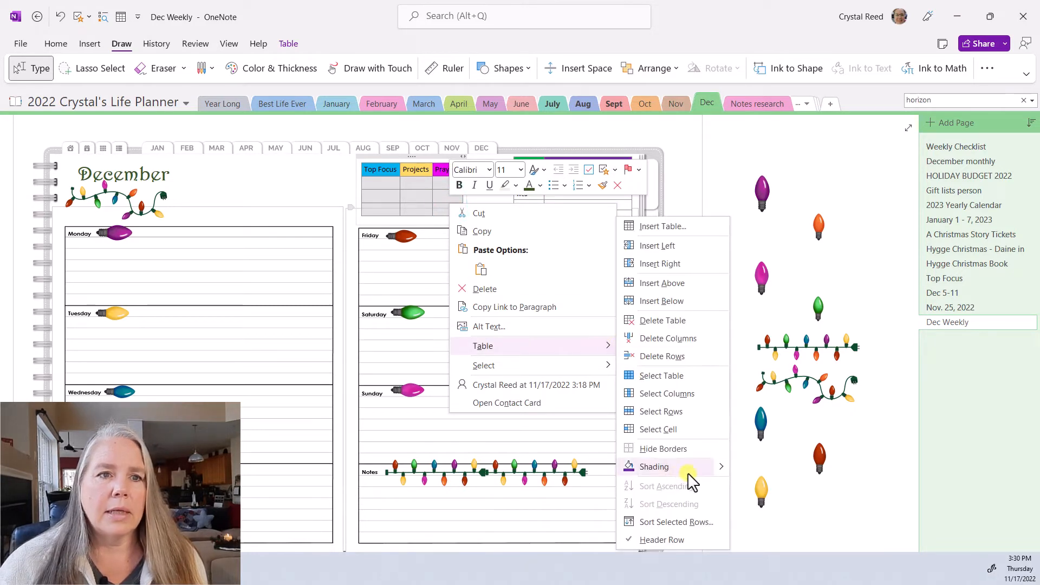
mouse_move(722, 466)
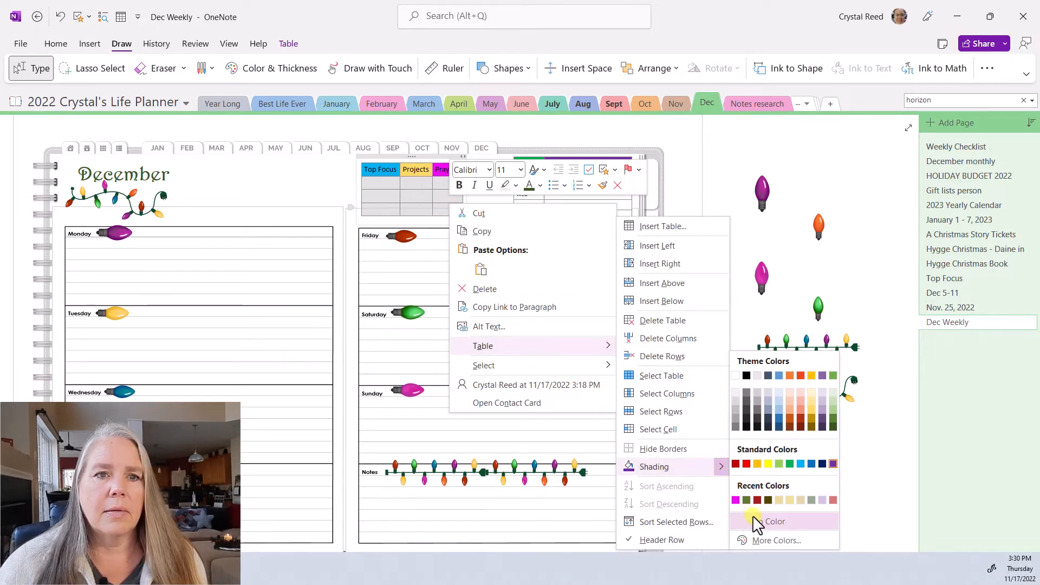
click(737, 372)
click(594, 309)
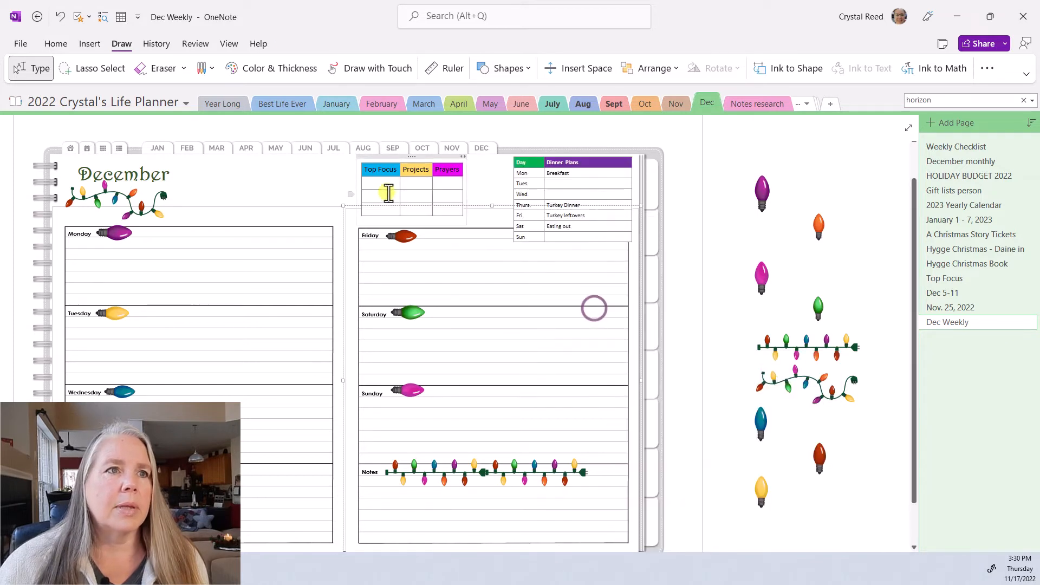
click(478, 180)
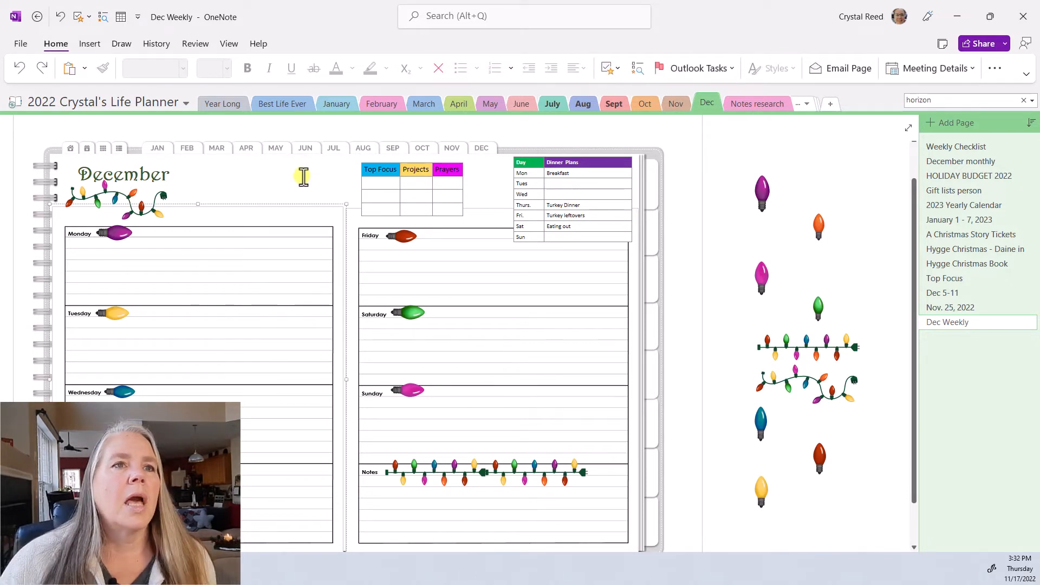
- Clear the meal entries from Monday through Saturday in the Dinner Plans column
click(576, 182)
click(590, 228)
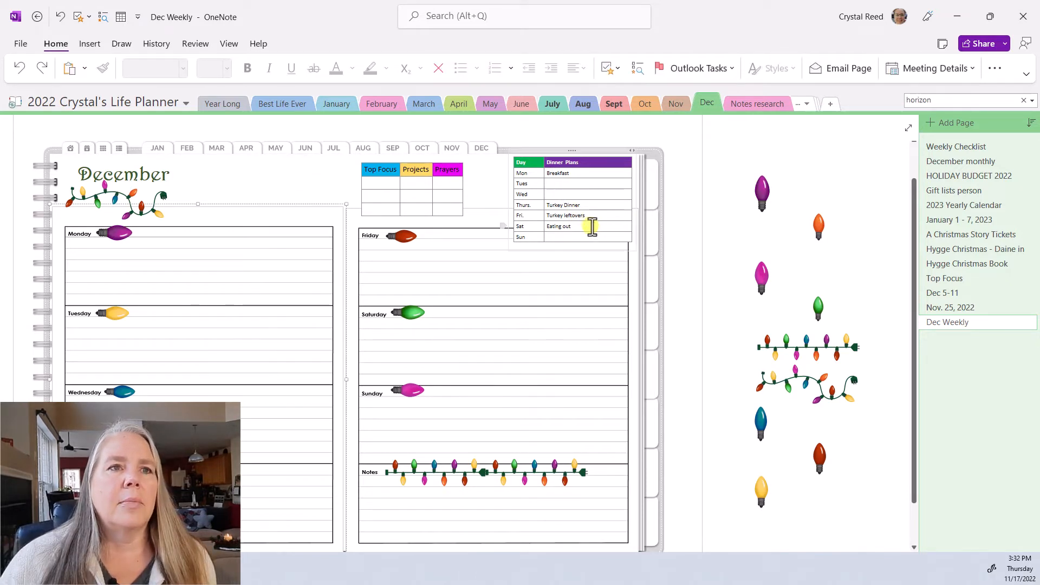
drag(587, 225, 572, 177)
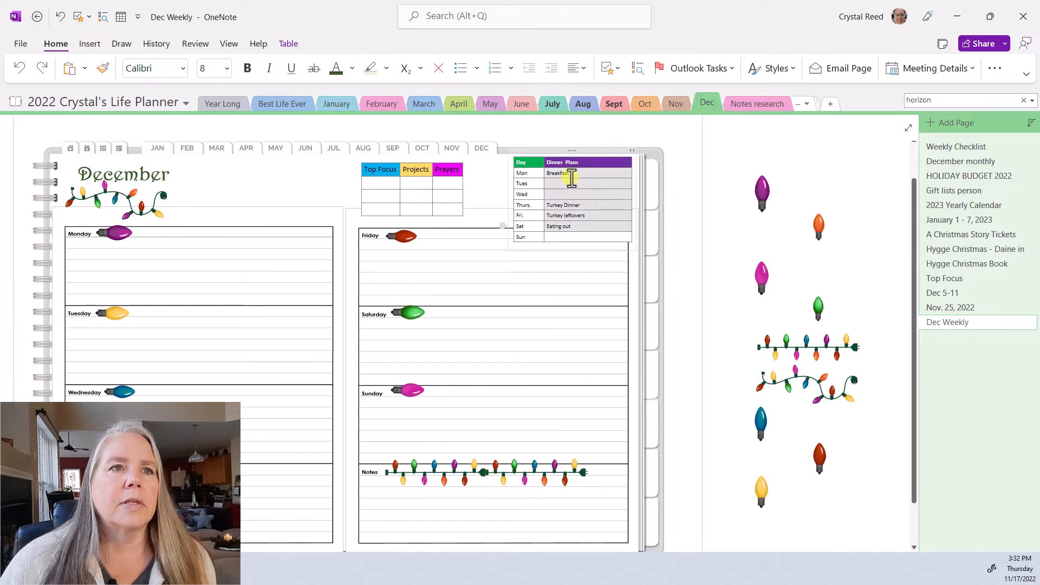
key(Delete)
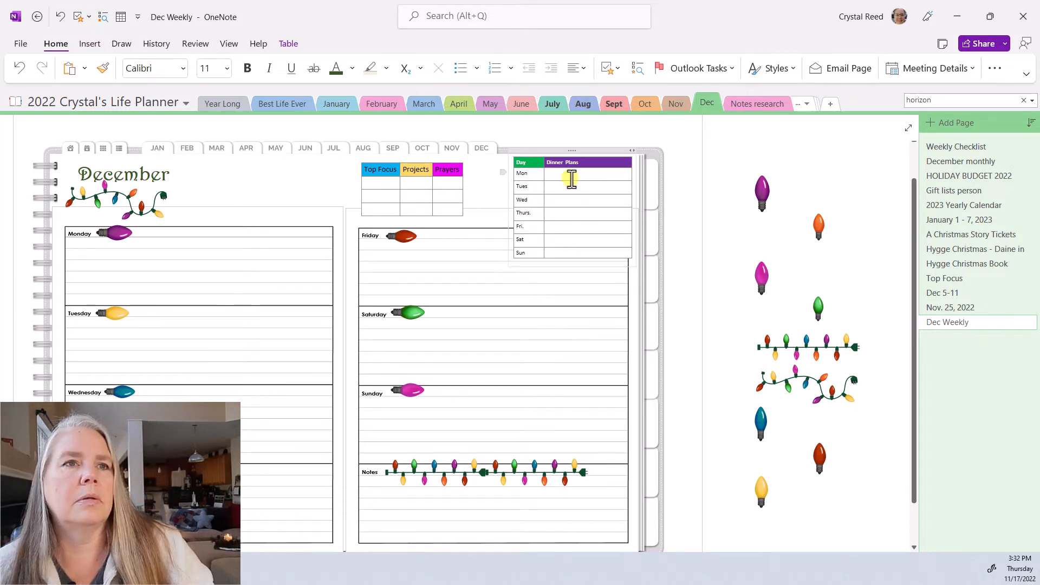
- Set the font size of the empty Dinner Plans cells from Monday through Sunday to 8
drag(591, 255, 591, 178)
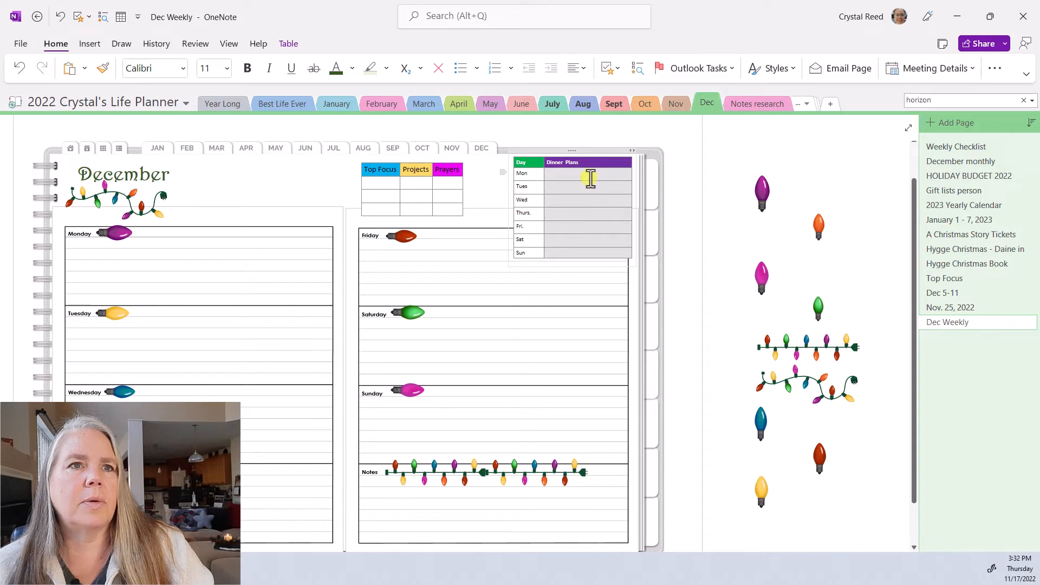
click(224, 68)
click(218, 87)
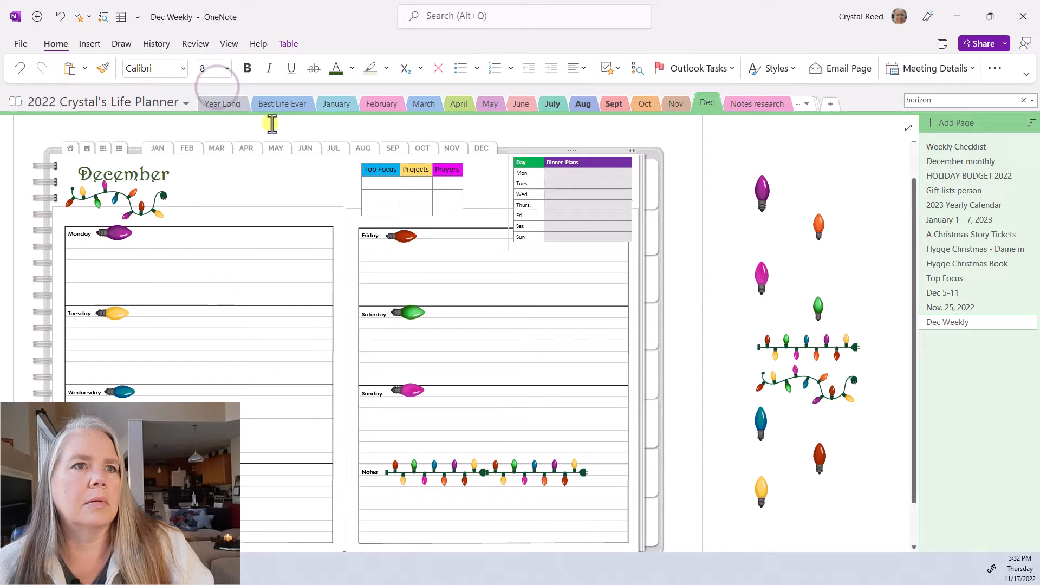
click(495, 197)
- Copy the wavy light string sticker and place the pasted copy beside the December title
click(818, 386)
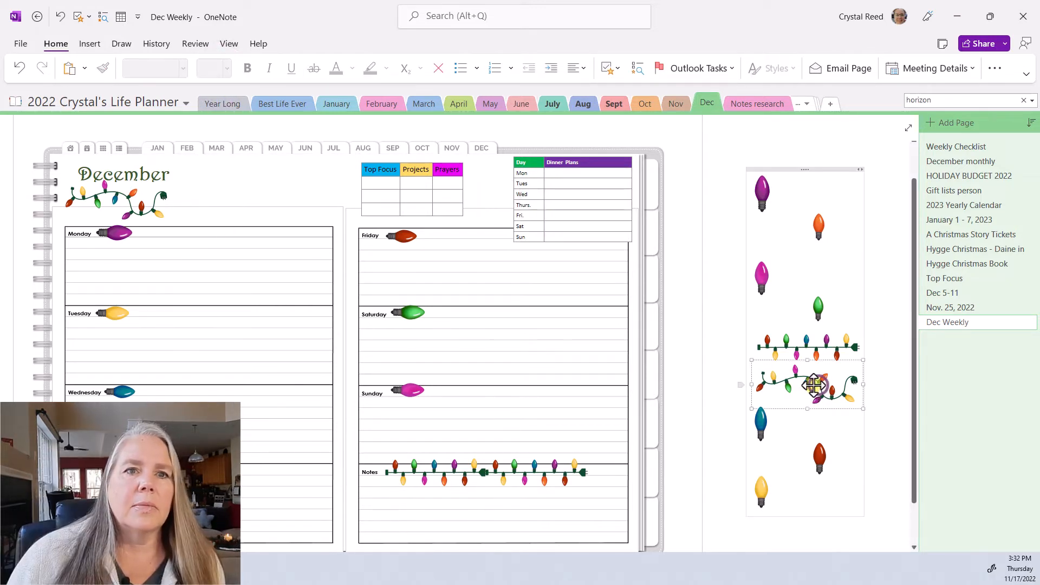
right_click(802, 386)
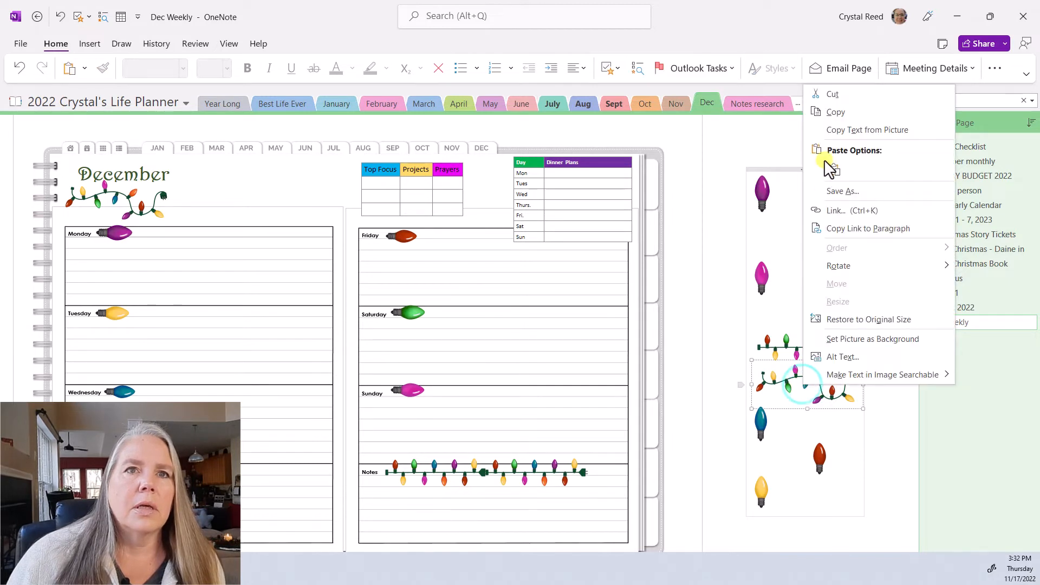
click(832, 110)
right_click(752, 145)
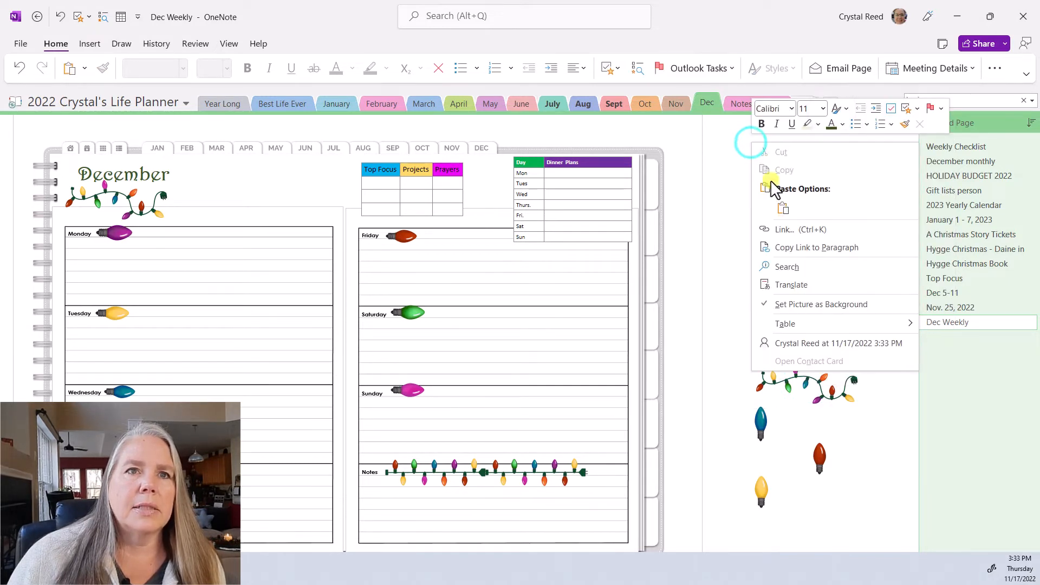
click(775, 210)
drag(795, 154, 226, 180)
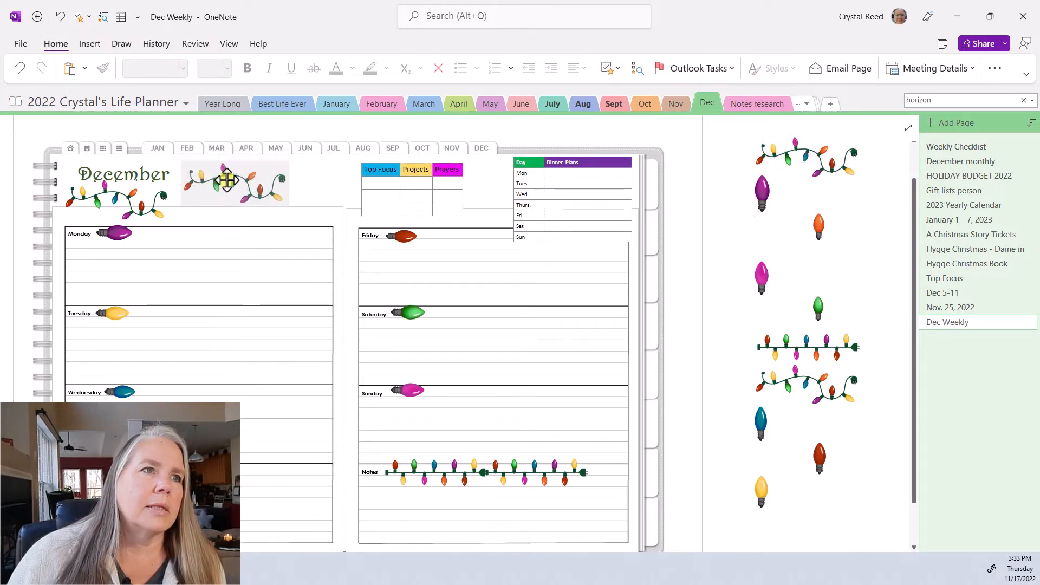
- Flip the pasted light string beside the December title both horizontally and vertically
right_click(227, 183)
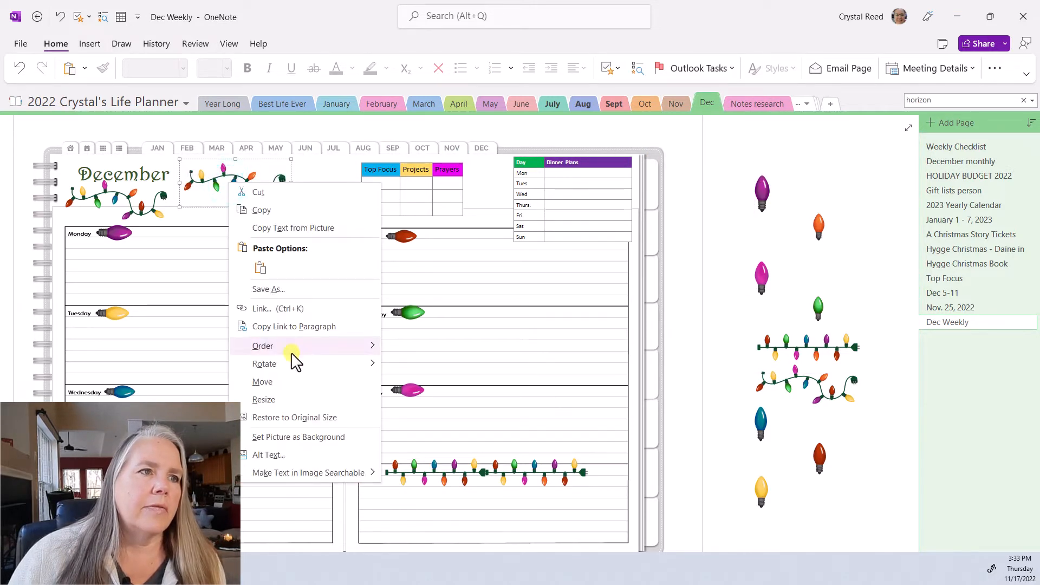
mouse_move(302, 364)
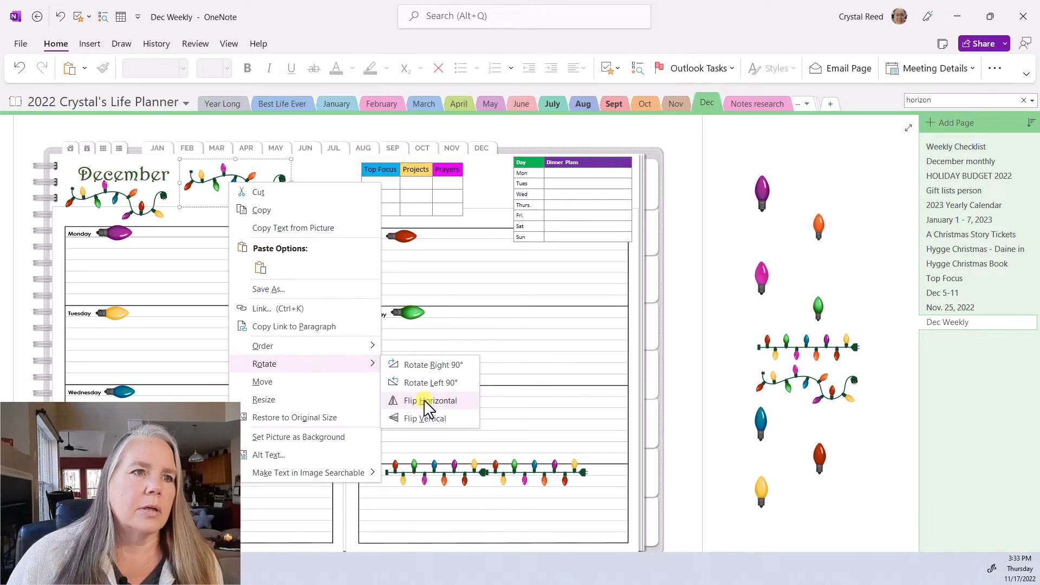
click(423, 400)
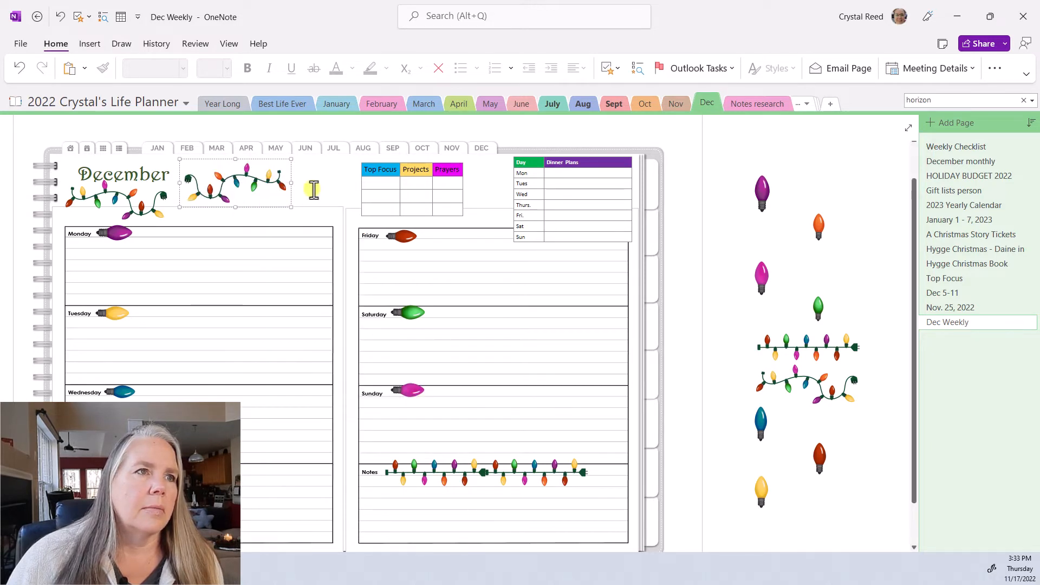
right_click(281, 188)
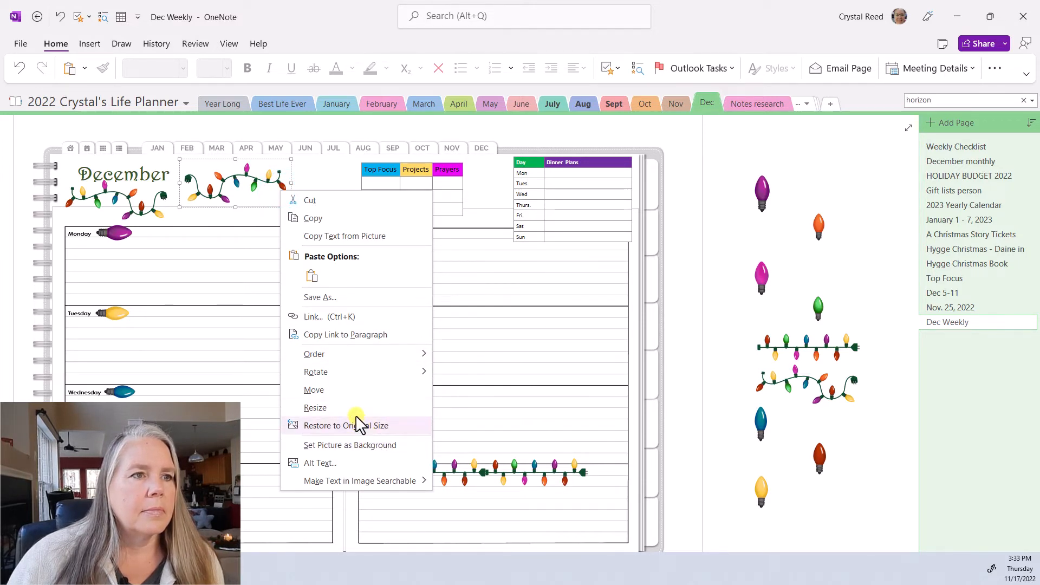
mouse_move(400, 372)
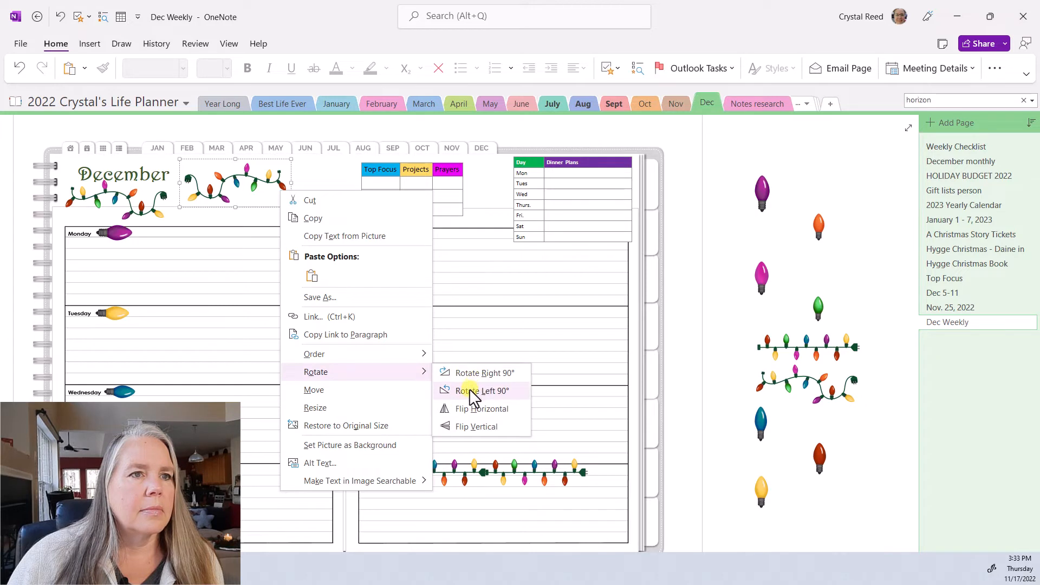
click(467, 422)
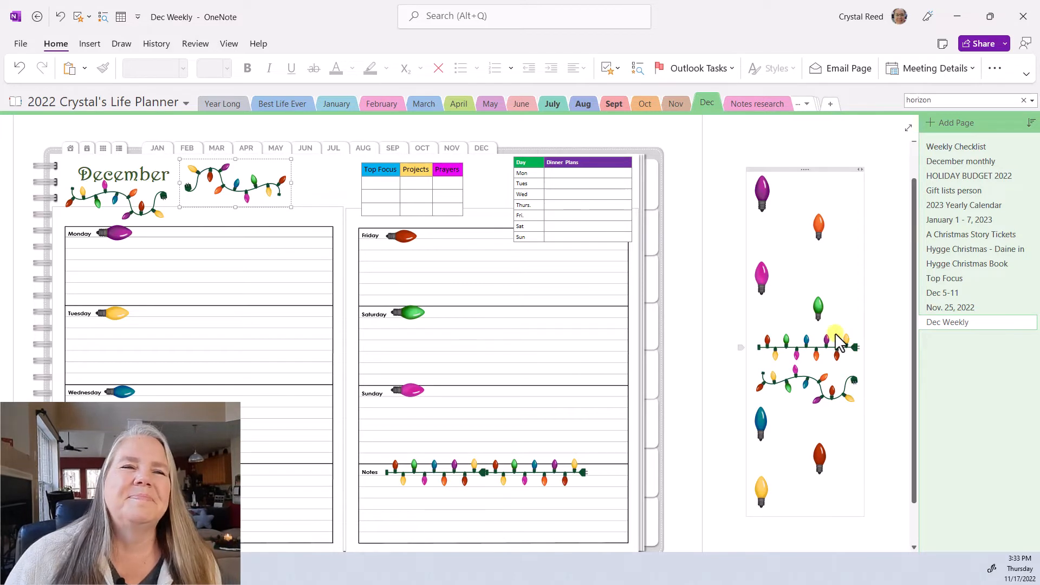
click(888, 347)
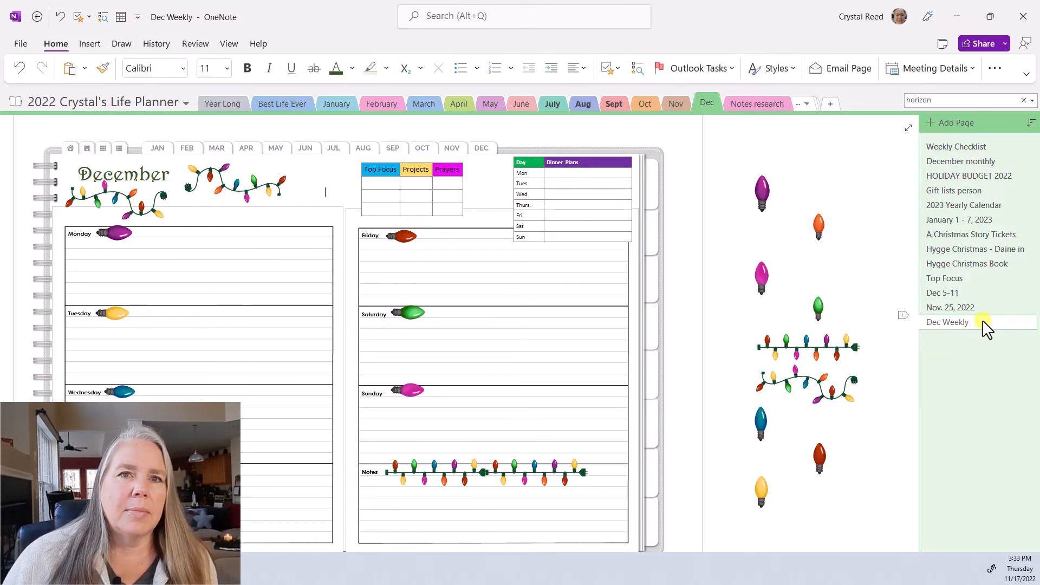
scroll(553, 279, down, 1)
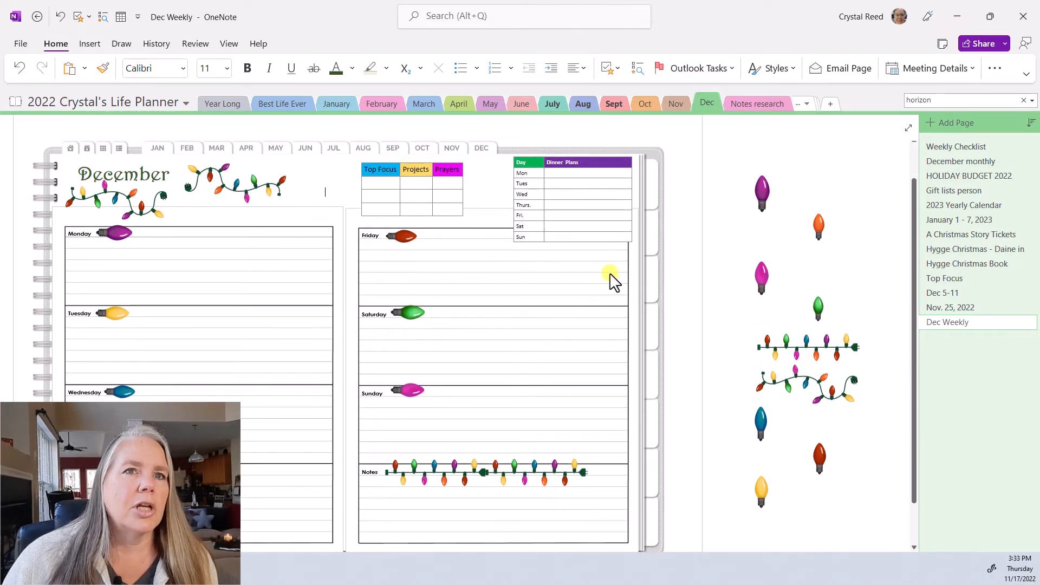
scroll(472, 248, down, 1)
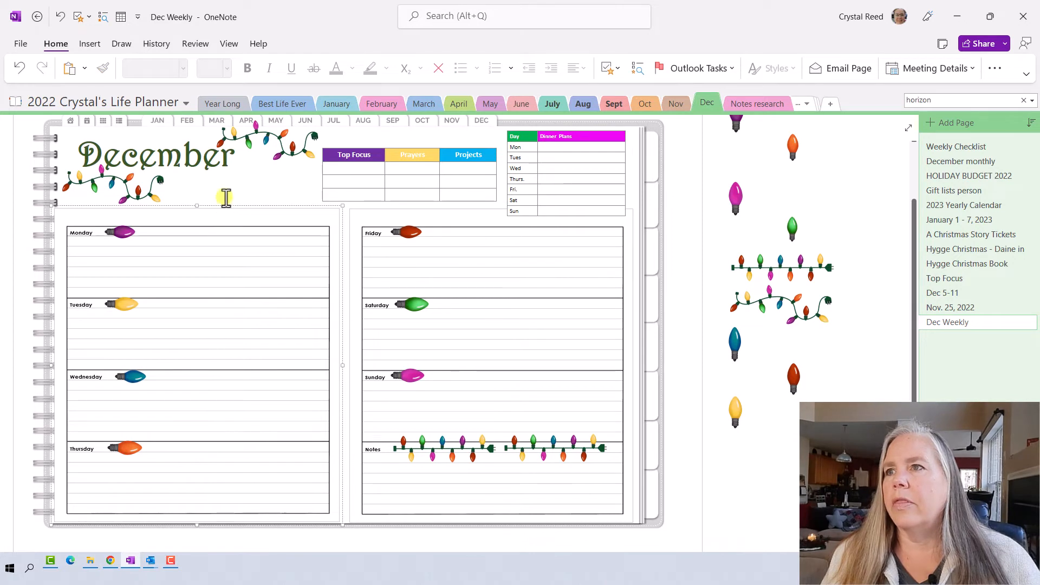
click(226, 195)
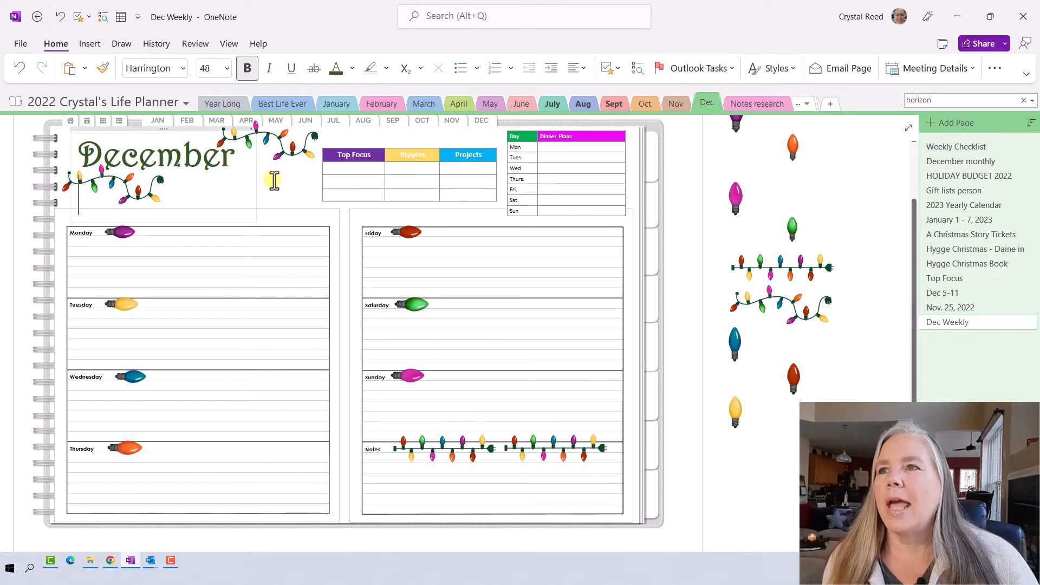
click(779, 187)
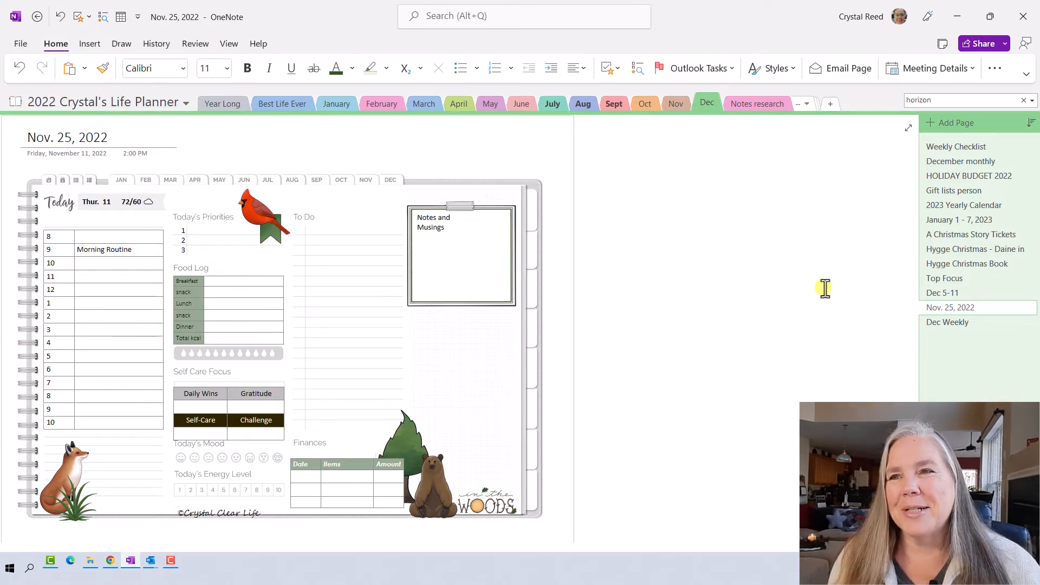
- Delete the cardinal, green banner, fox and grass stickers from the Nov. 25, 2022 daily page
click(254, 215)
key(Delete)
click(266, 232)
key(Delete)
click(68, 483)
key(Delete)
click(72, 506)
key(Delete)
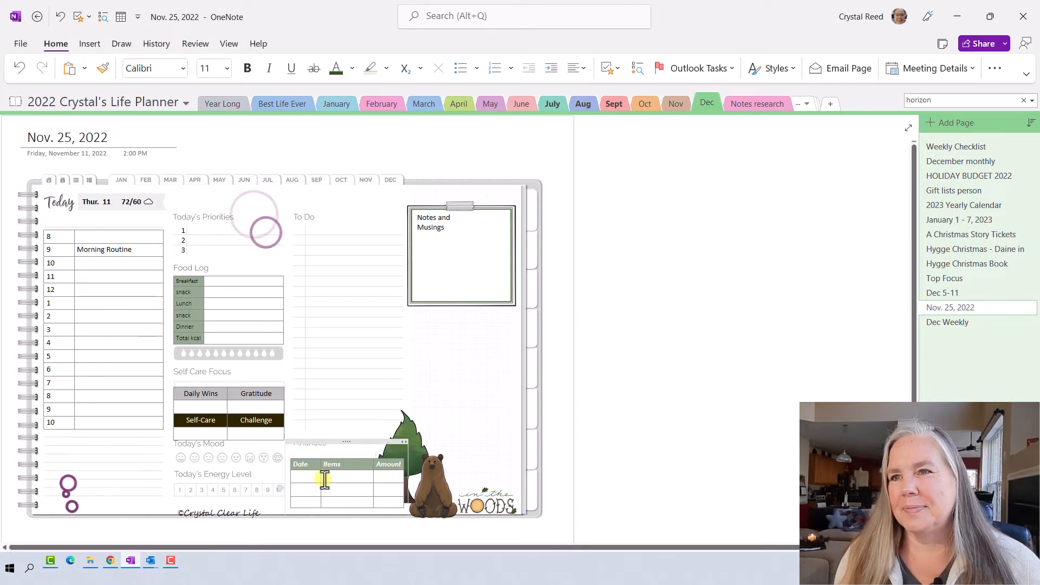
- Delete the tree, bear and In the Woods stickers from the daily page and nudge the copyright line at the sheet's foot
click(411, 453)
key(Delete)
click(416, 439)
key(Delete)
click(495, 501)
key(Delete)
drag(216, 503, 222, 500)
click(501, 207)
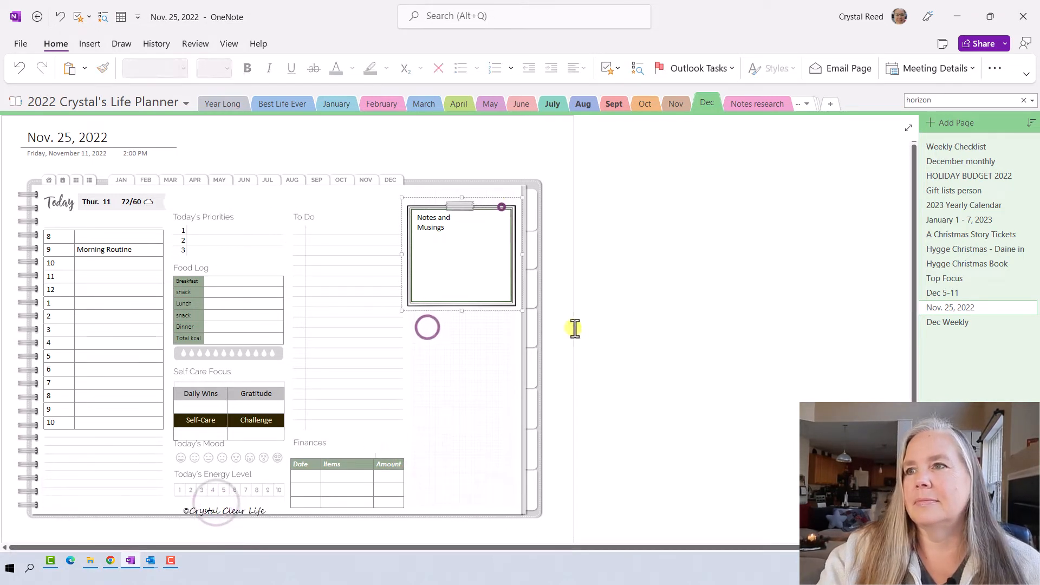
click(573, 326)
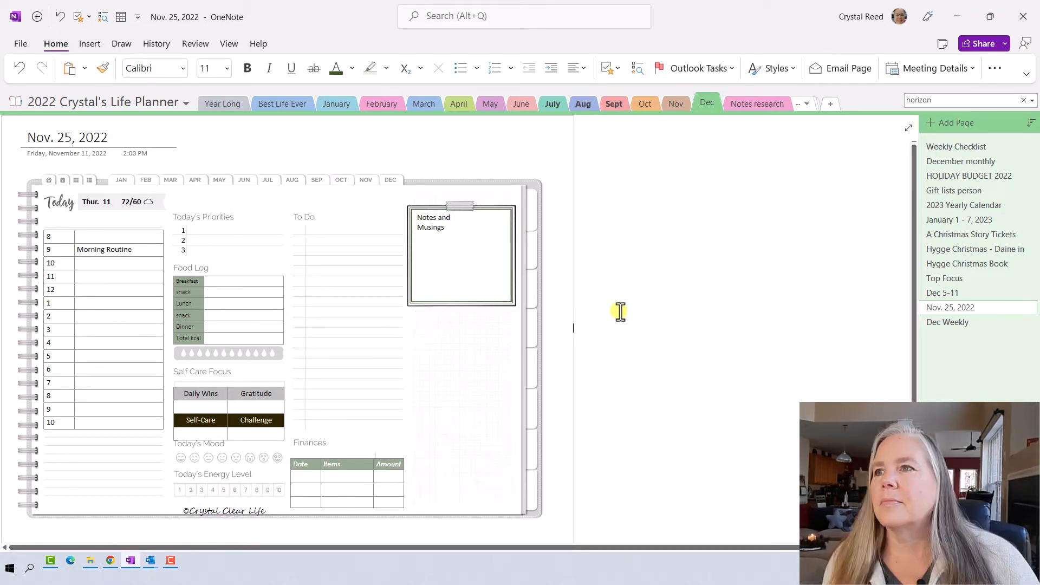
- Copy the whole set of Christmas light stickers beside the Dec Weekly planner, and remove the set from that page
click(946, 321)
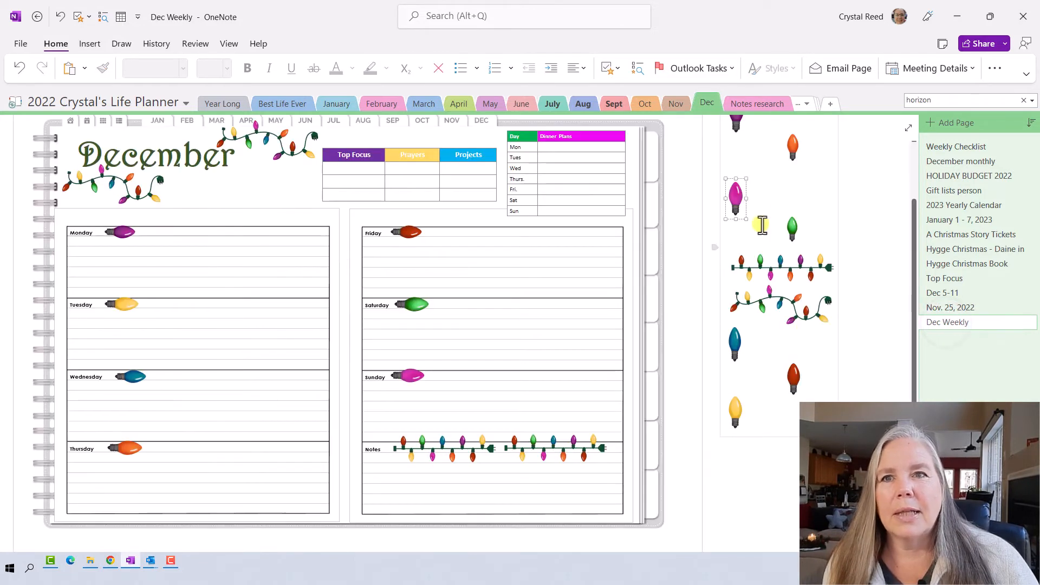
scroll(769, 206, up, 2)
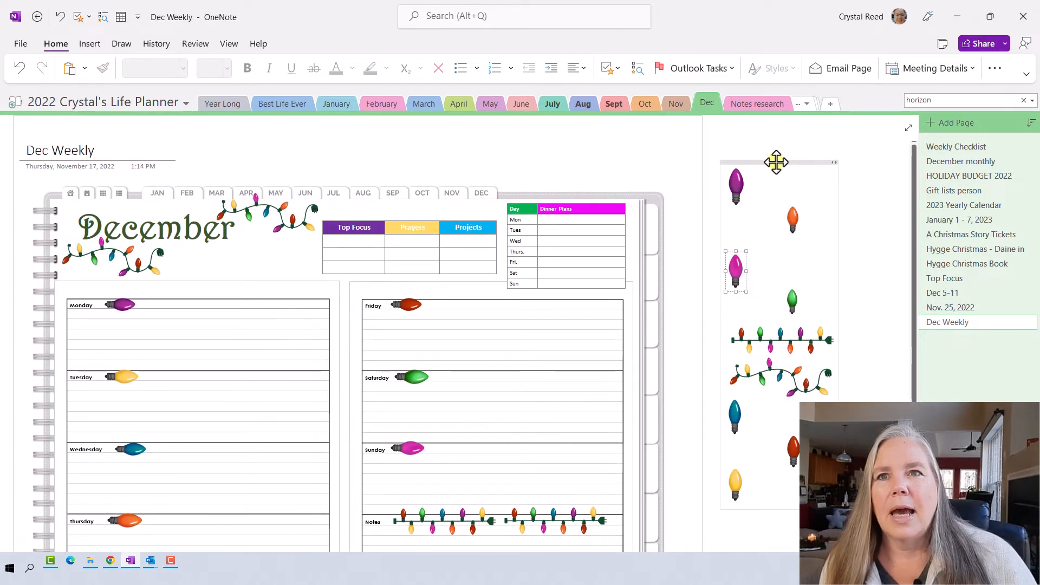
right_click(776, 161)
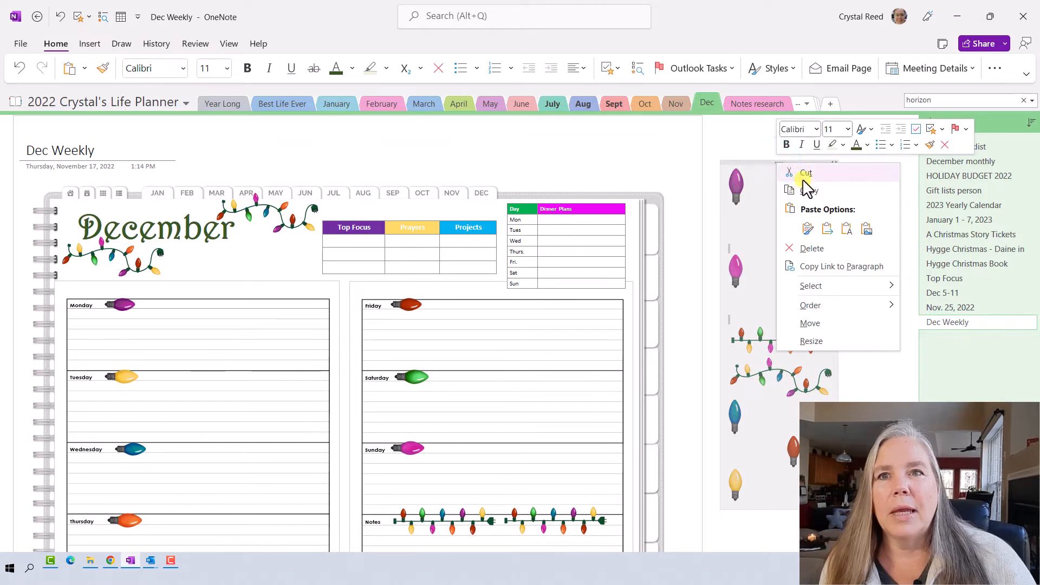
click(807, 190)
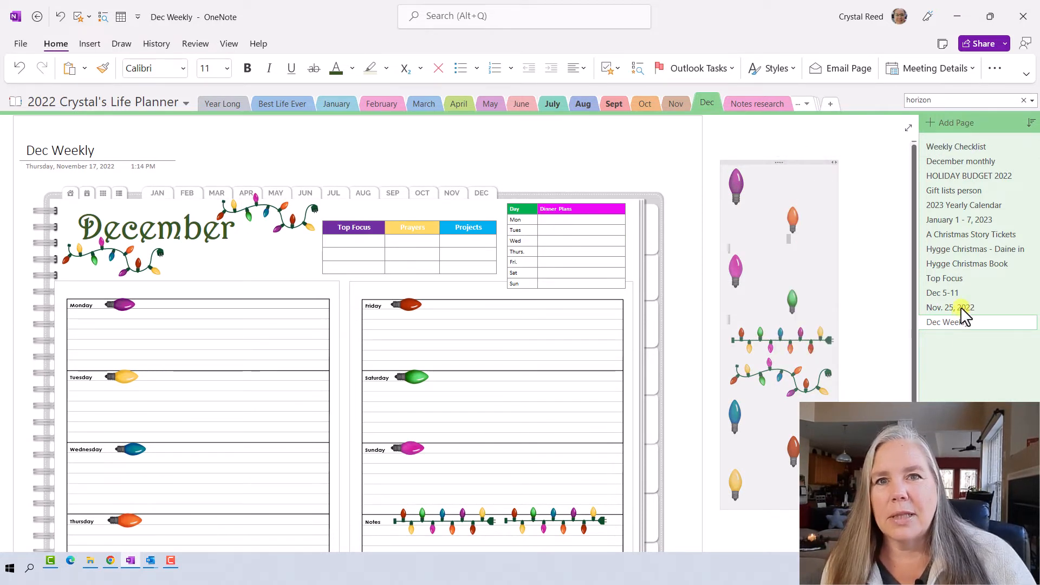
key(Delete)
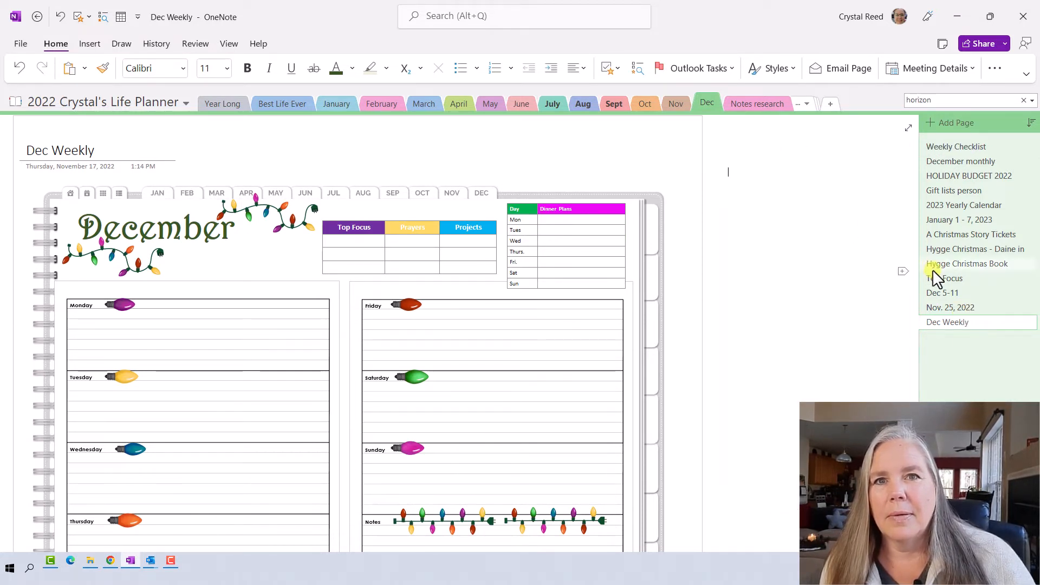
- Paste the Christmas light sticker set into the Nov. 25, 2022 page and place it just beside the planner sheet
click(953, 307)
right_click(672, 191)
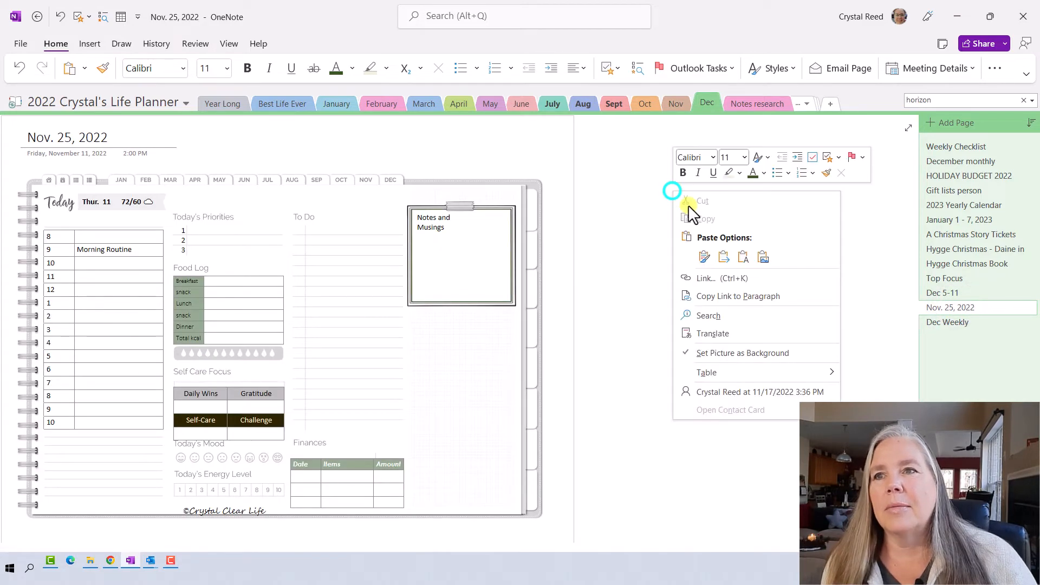
click(704, 256)
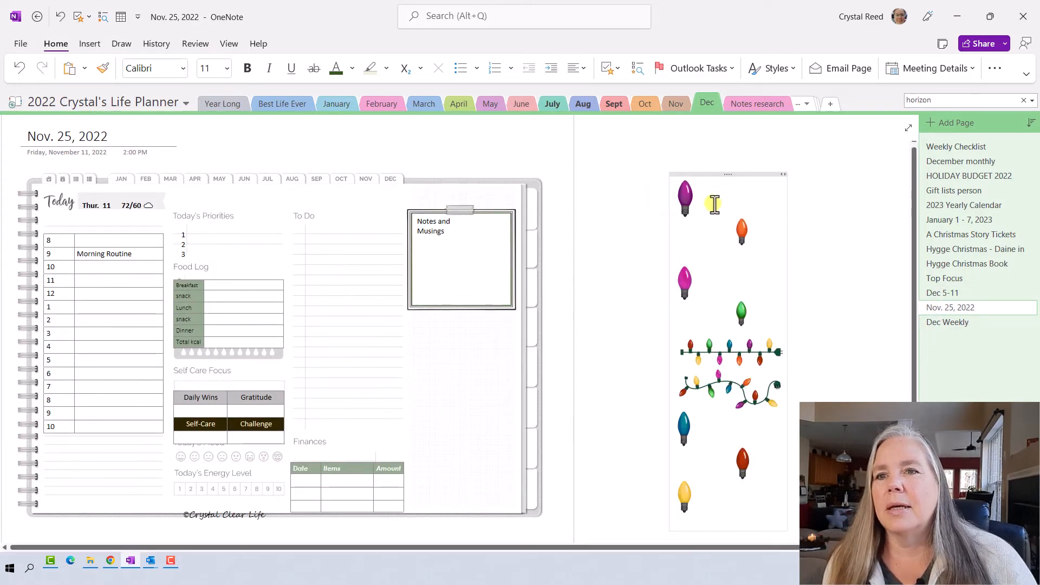
drag(727, 176, 662, 162)
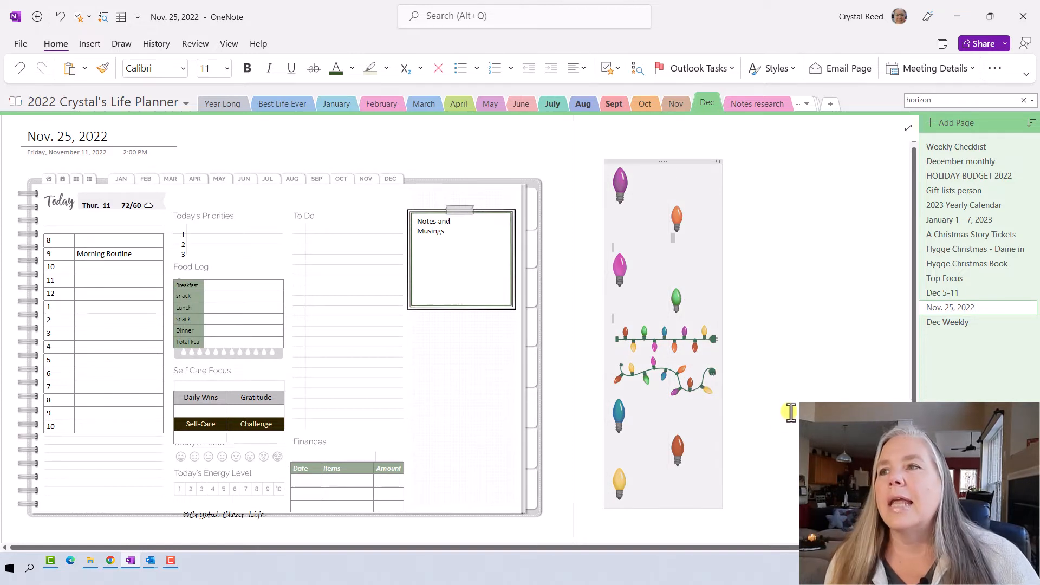
- Copy the wavy light string sticker from the set and paste it into the blank area beside the sticker set
click(685, 386)
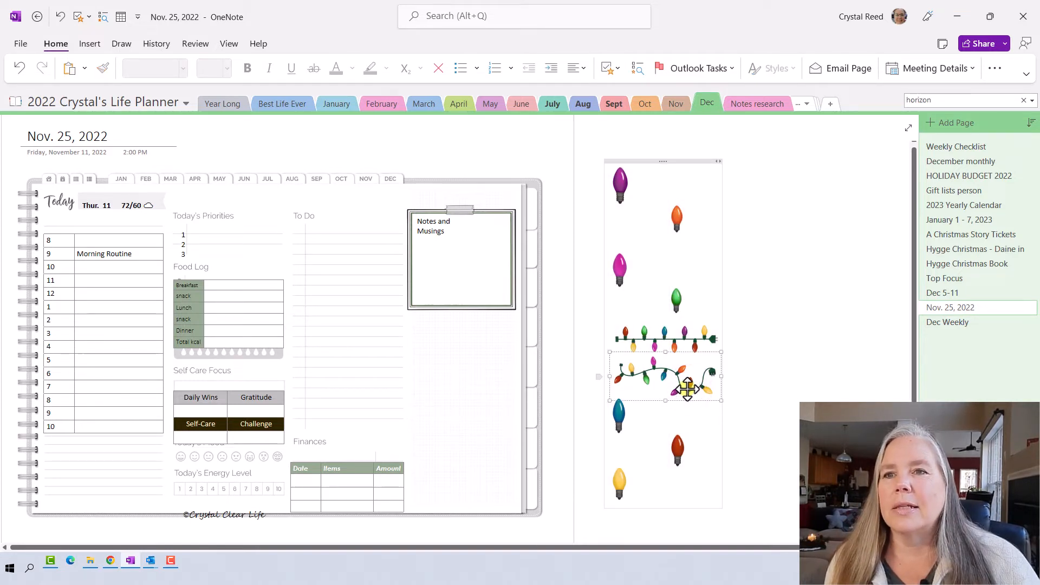
right_click(687, 388)
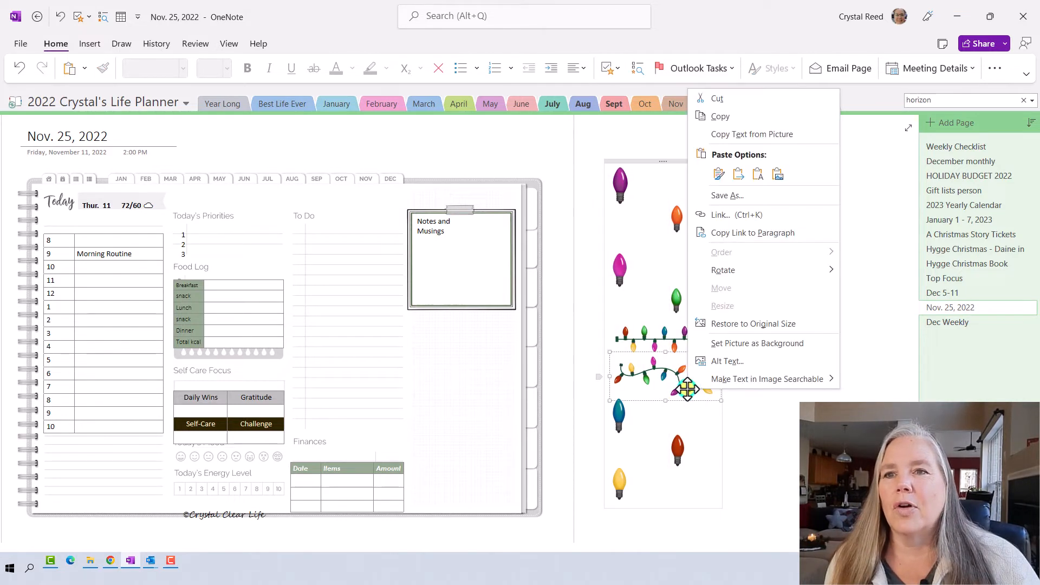
click(720, 116)
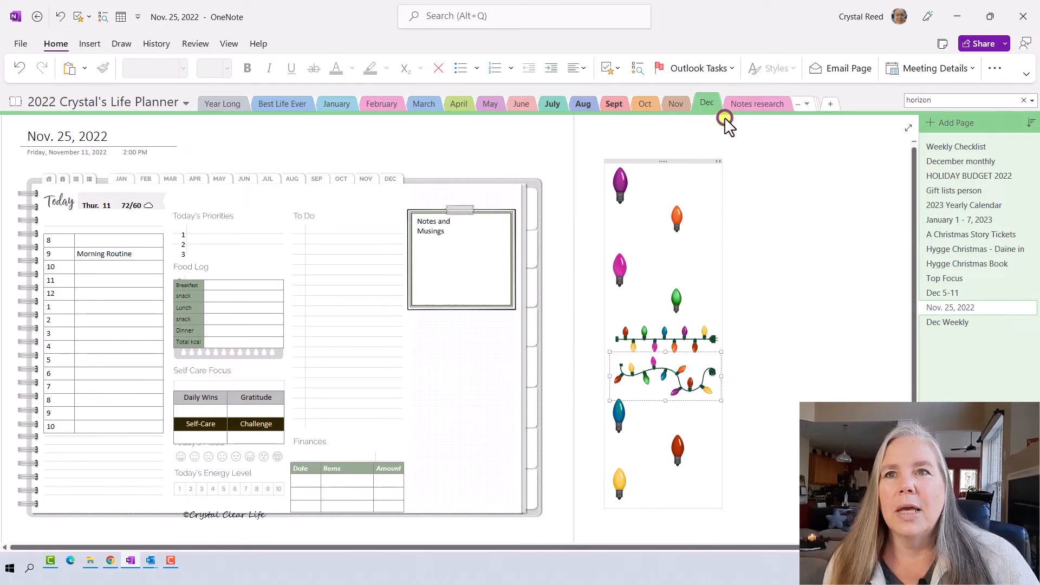
click(740, 151)
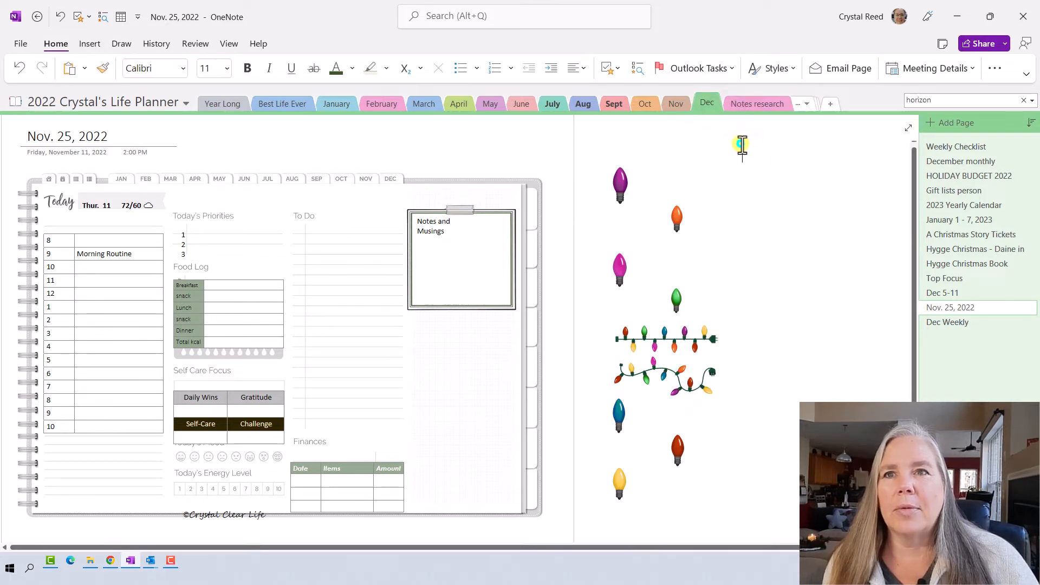
right_click(742, 145)
click(770, 204)
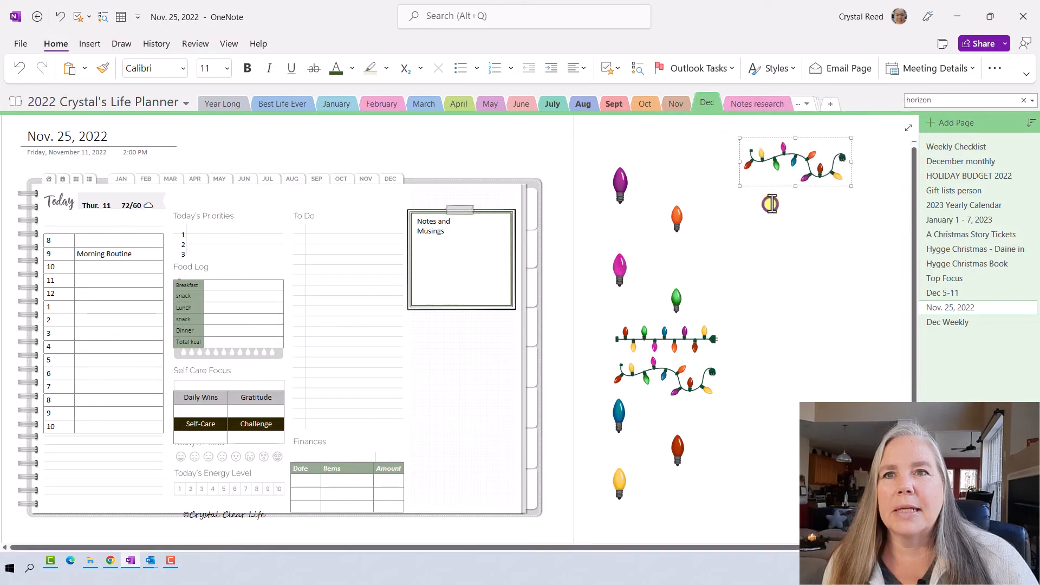
- Try rotating the pasted light string right 90° and return it to horizontal
right_click(785, 171)
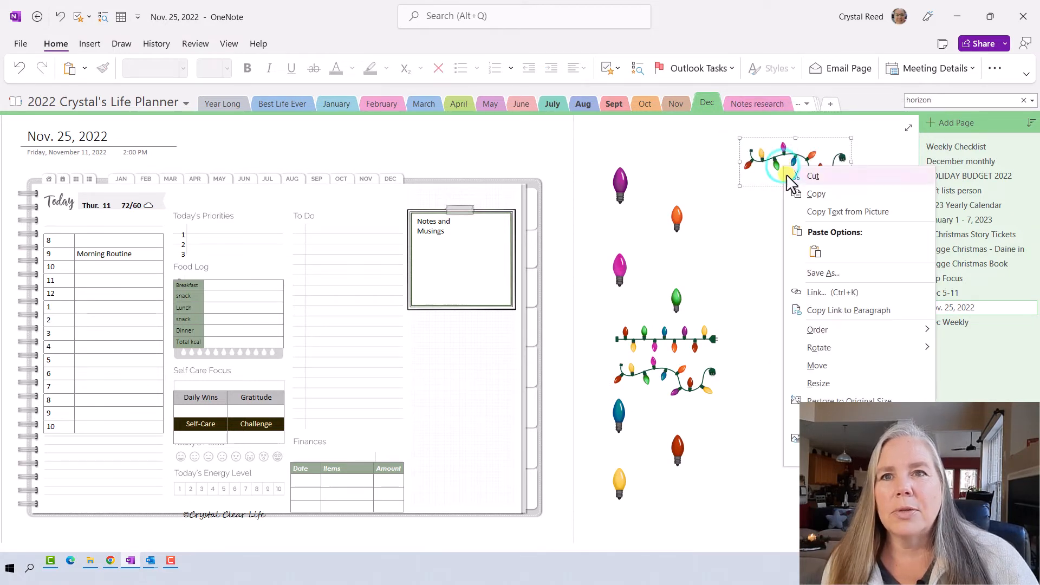
click(821, 348)
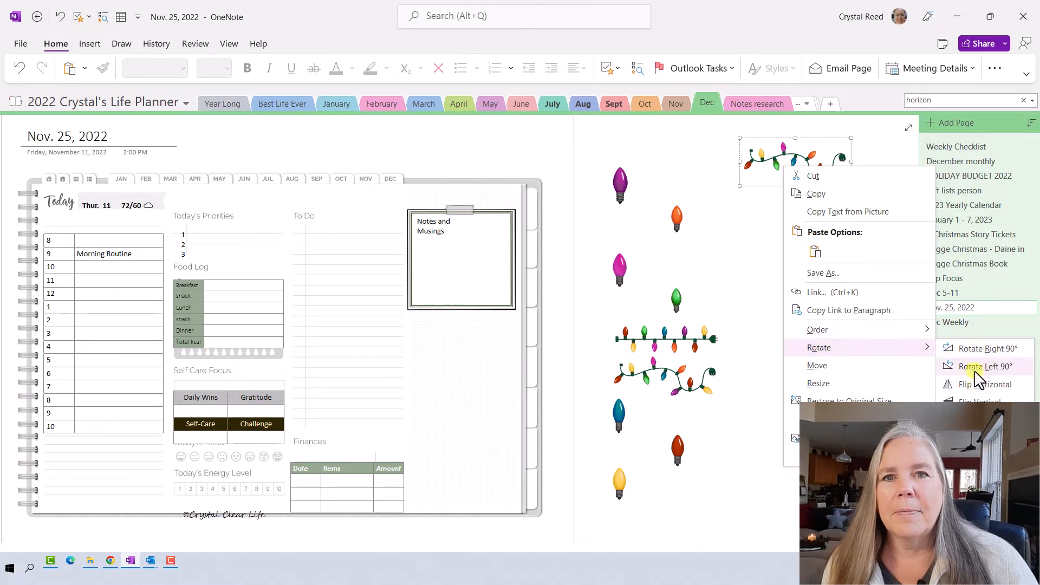
click(978, 349)
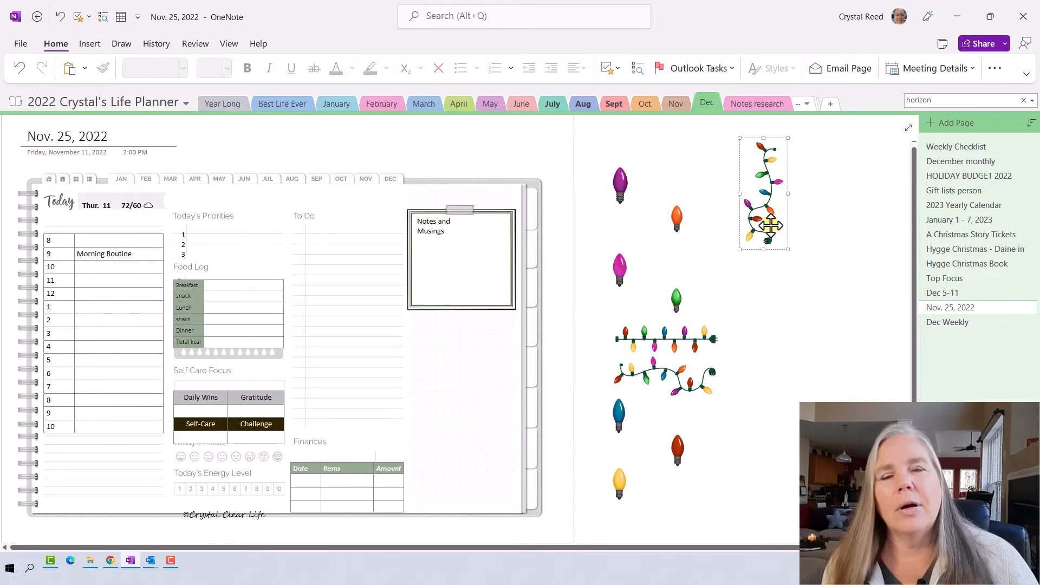
right_click(770, 226)
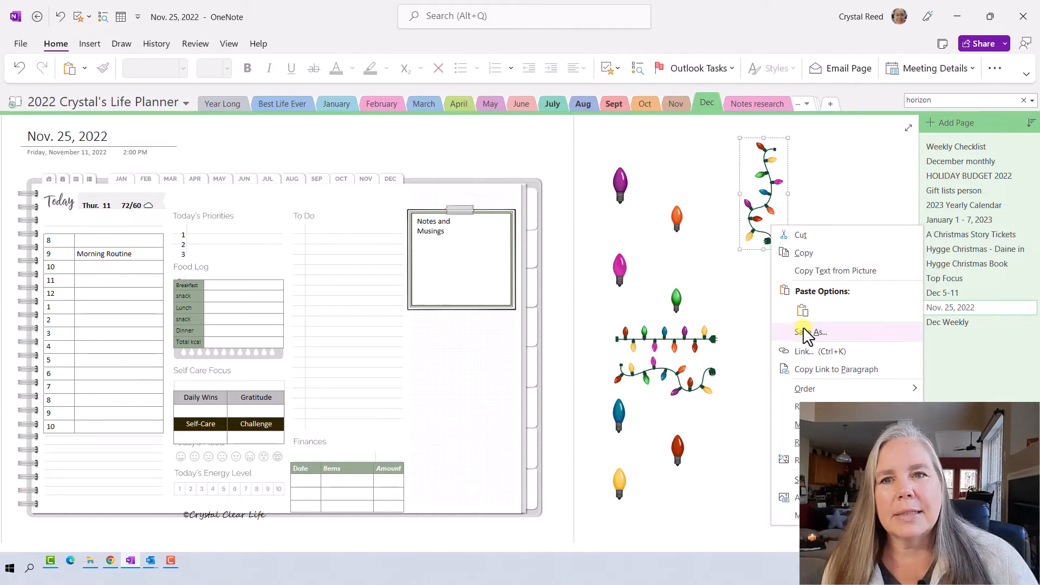
click(823, 389)
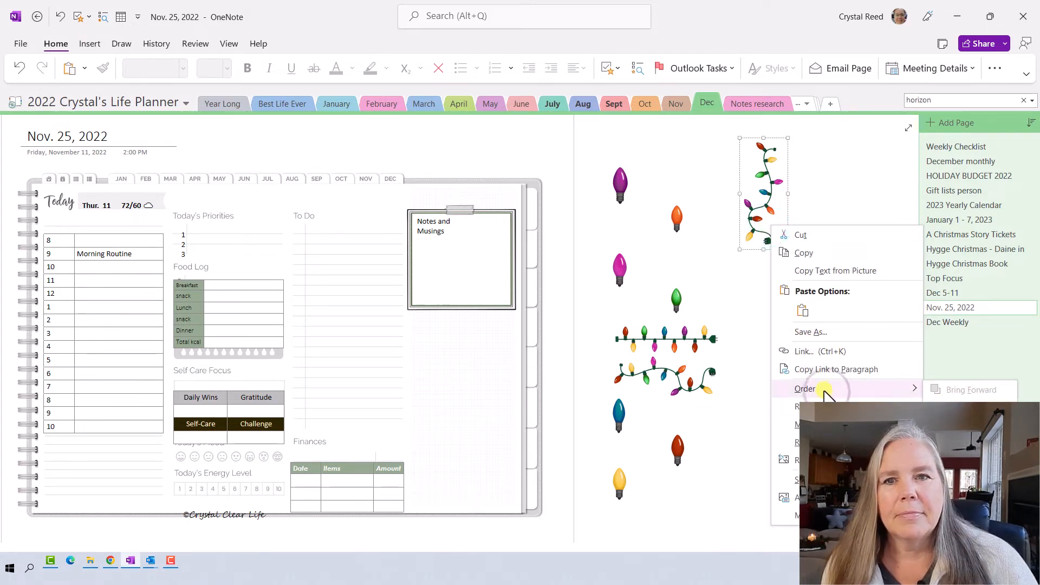
click(969, 425)
- Rotate the pasted light string left 90° and move it onto the hour column of the daily schedule
right_click(793, 172)
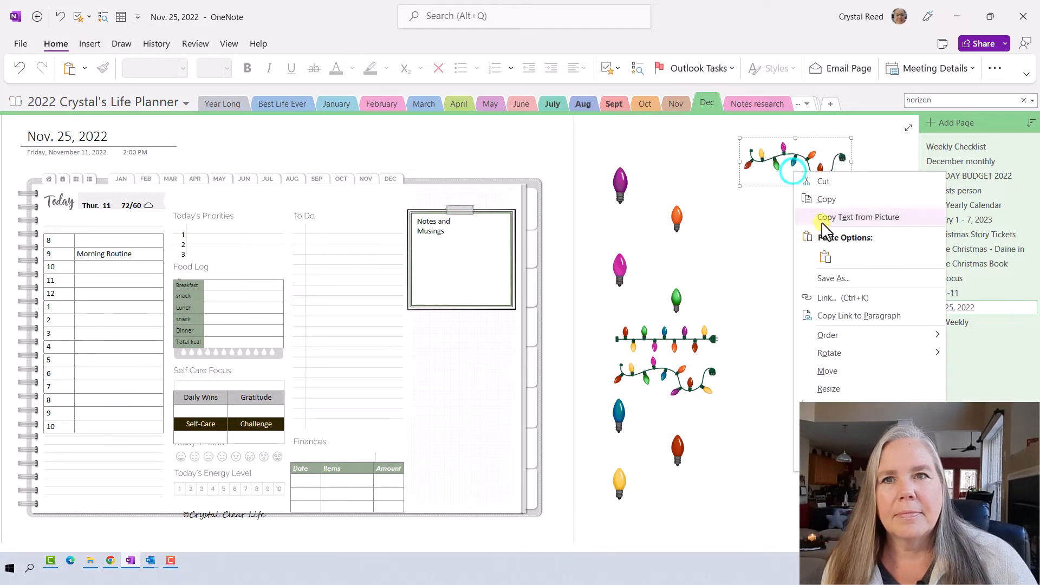
click(777, 374)
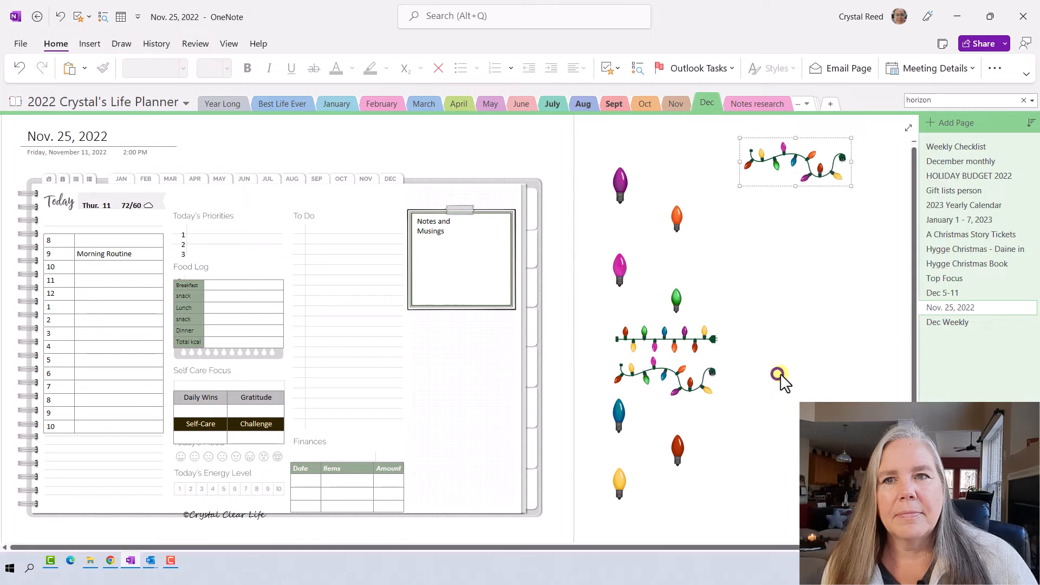
drag(772, 190, 70, 272)
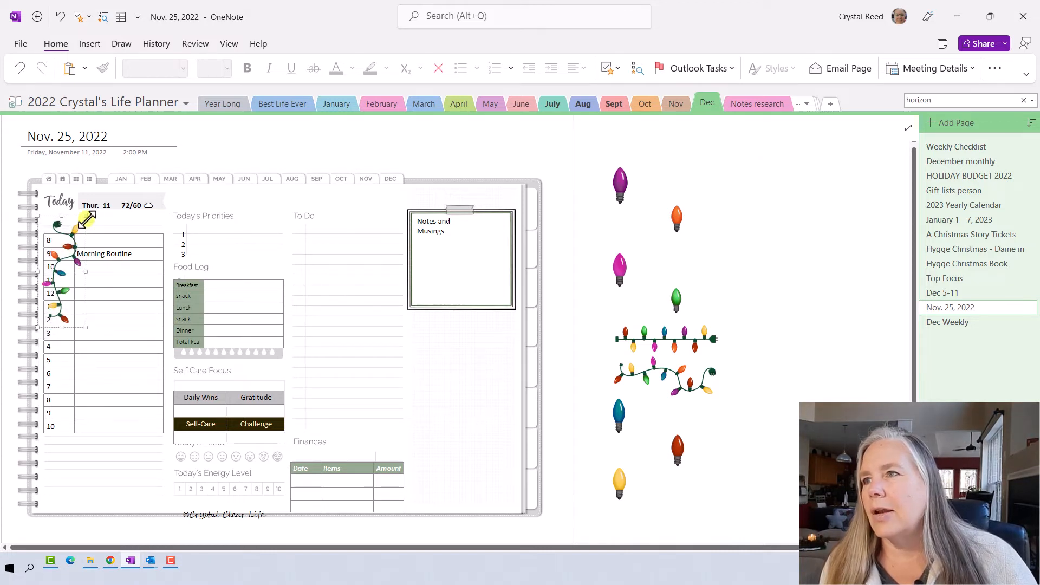
- Shrink the vertical light string so that it better fits the width of the schedule's hour column
drag(84, 328, 71, 301)
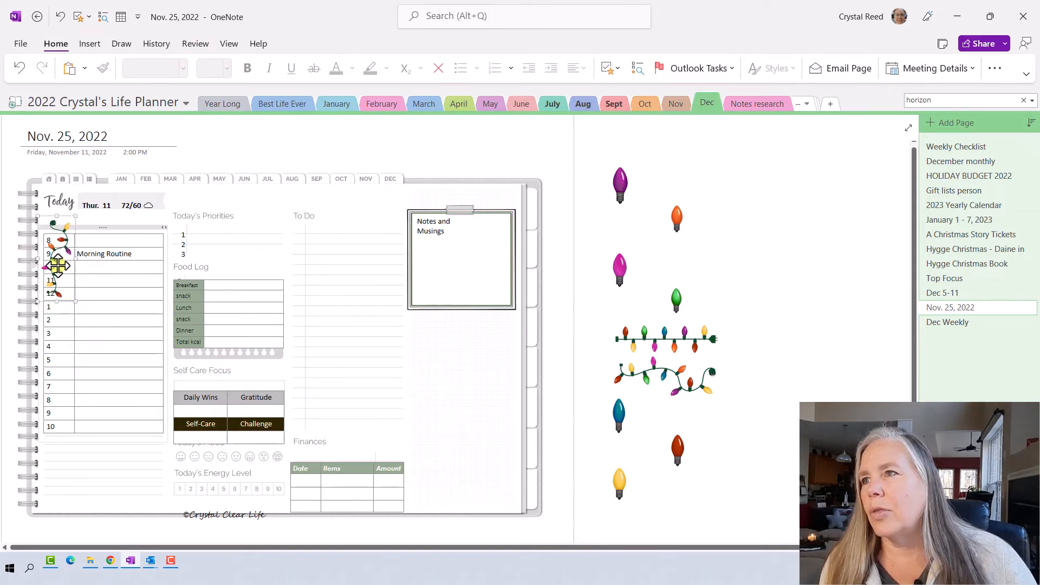
drag(57, 260, 63, 266)
key(alt)
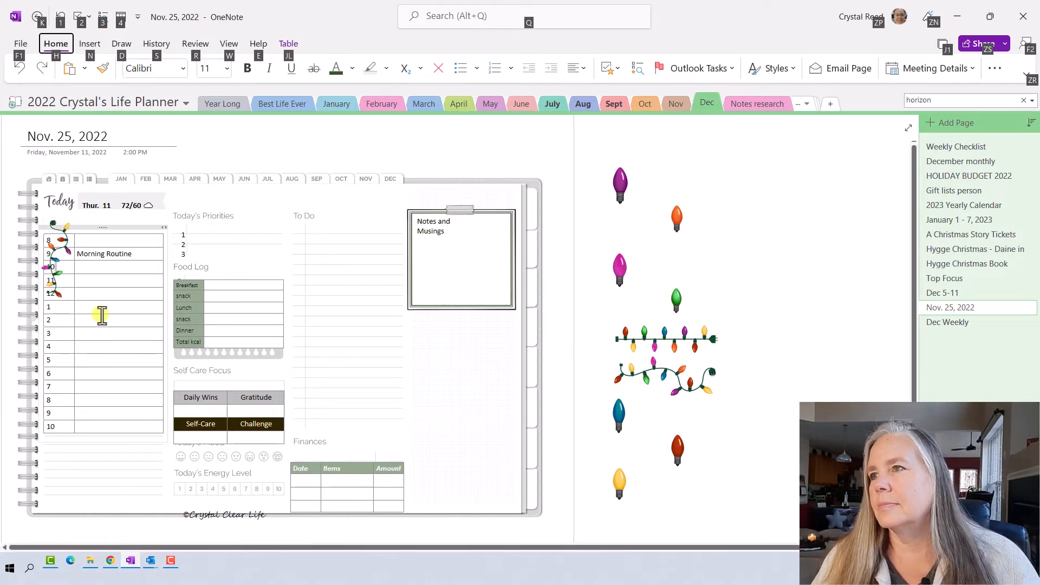
click(58, 288)
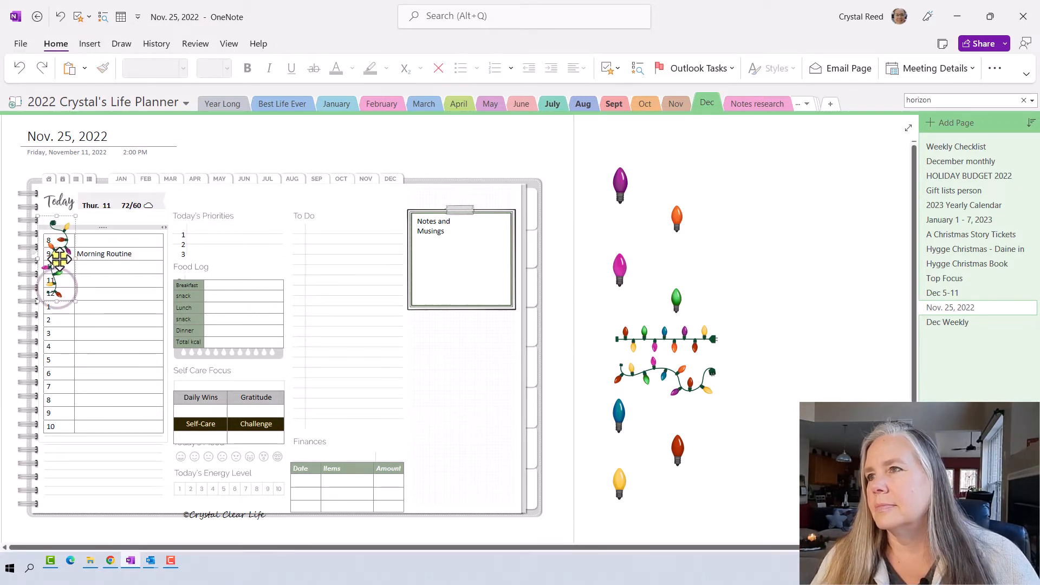
drag(73, 301, 57, 264)
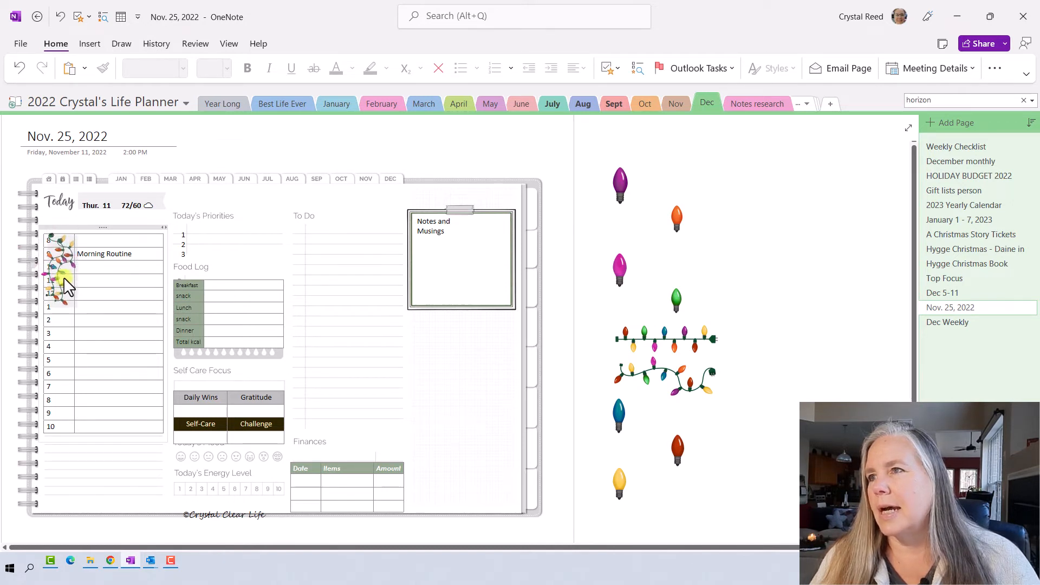
- Move the vertical light string down the schedule's hour column so it runs beside the hours 9 to 1
drag(65, 277, 65, 280)
key(alt)
click(61, 303)
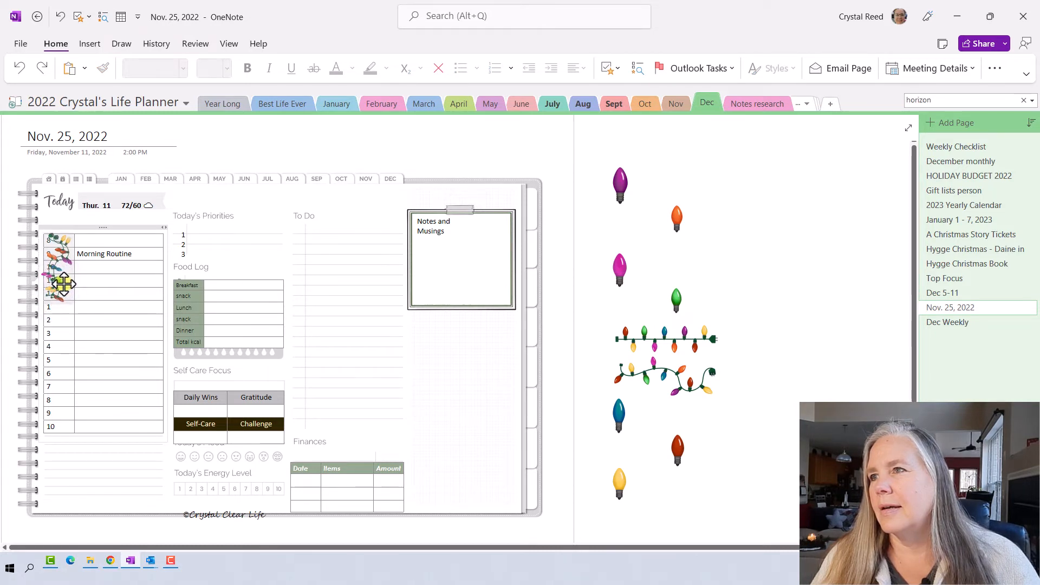
click(64, 285)
key(alt)
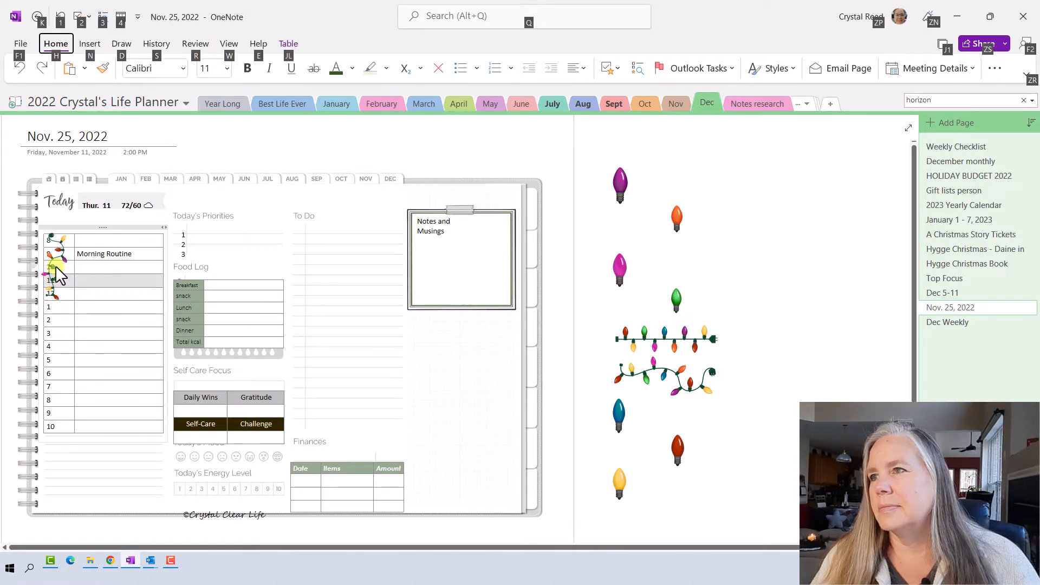
click(57, 267)
drag(59, 264, 66, 271)
drag(66, 271, 67, 271)
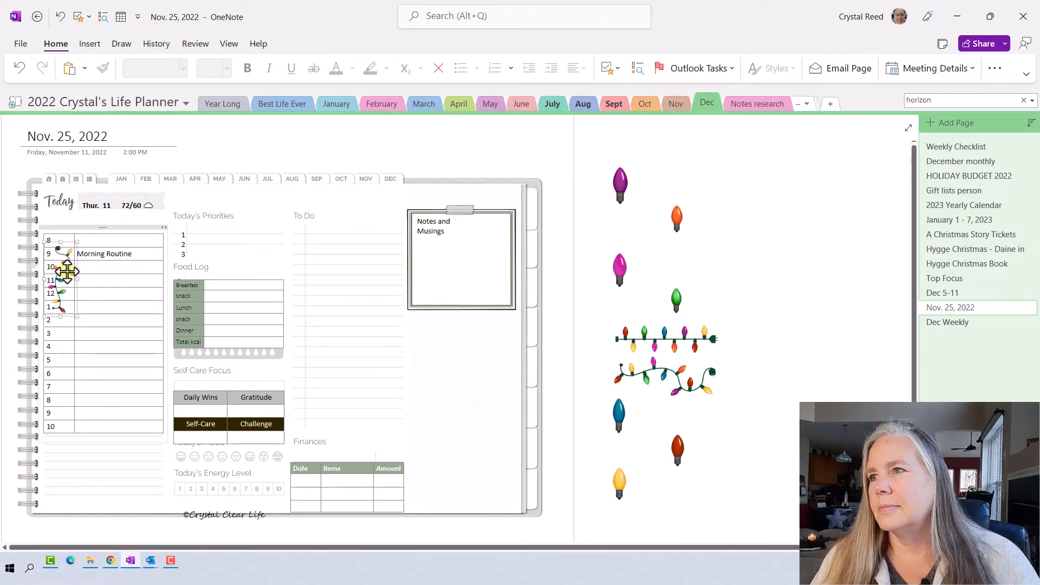
click(66, 273)
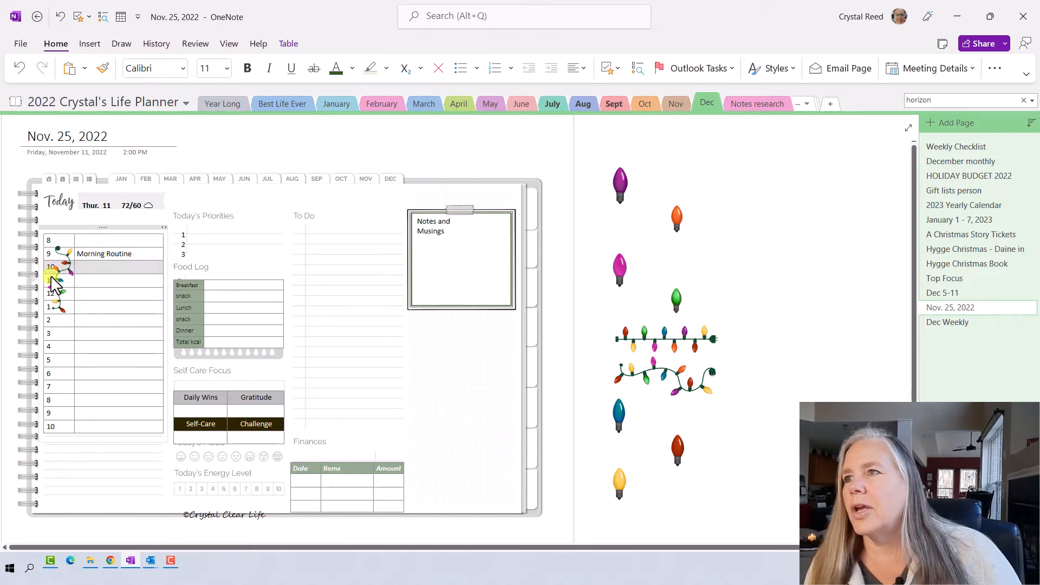
- Duplicate the vertical light string and place the copy directly below it, beside the hours 2 to 6
right_click(59, 270)
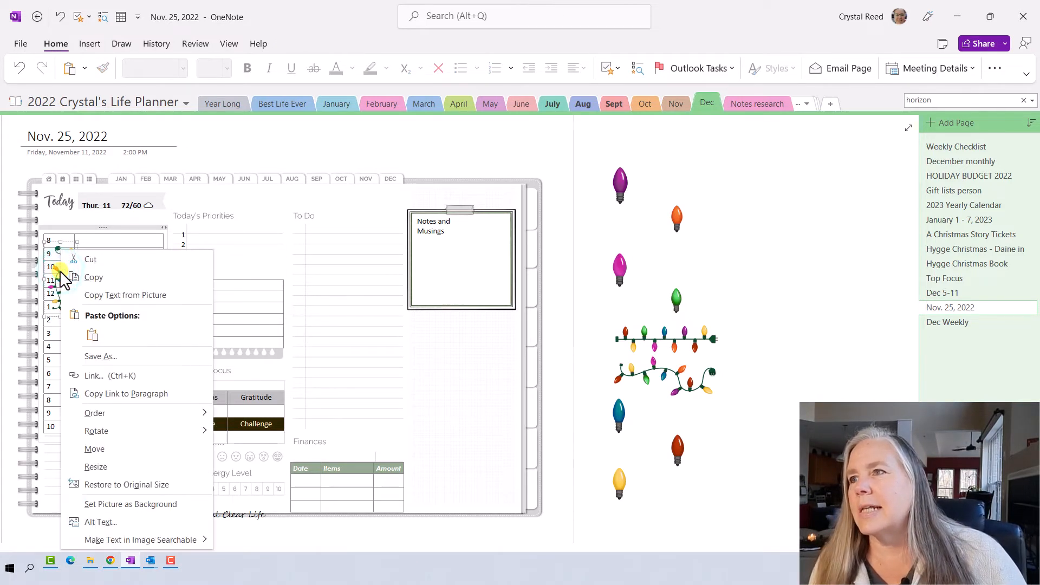
click(91, 275)
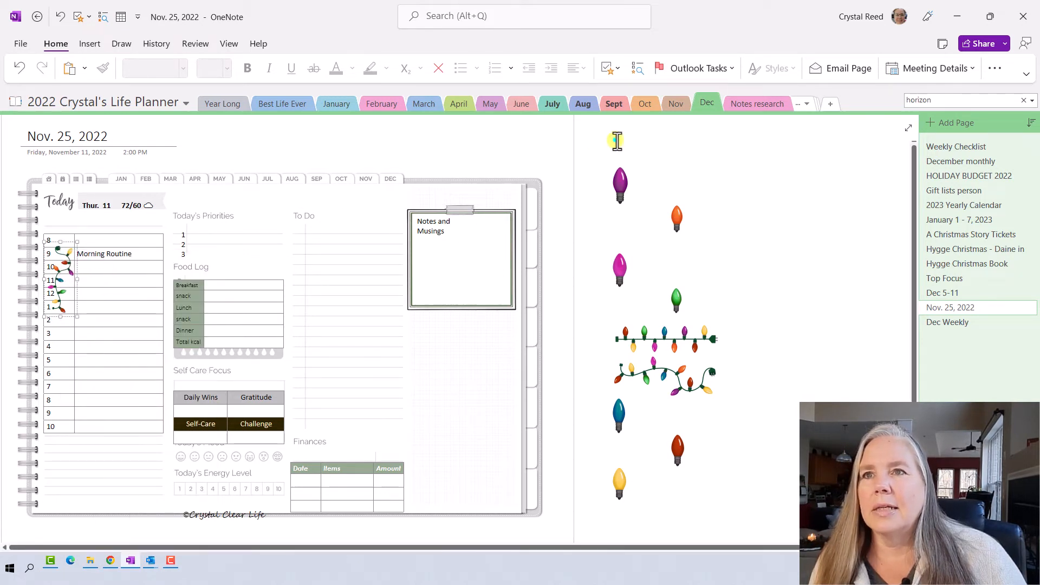
right_click(617, 141)
click(649, 208)
drag(626, 175, 52, 337)
click(79, 359)
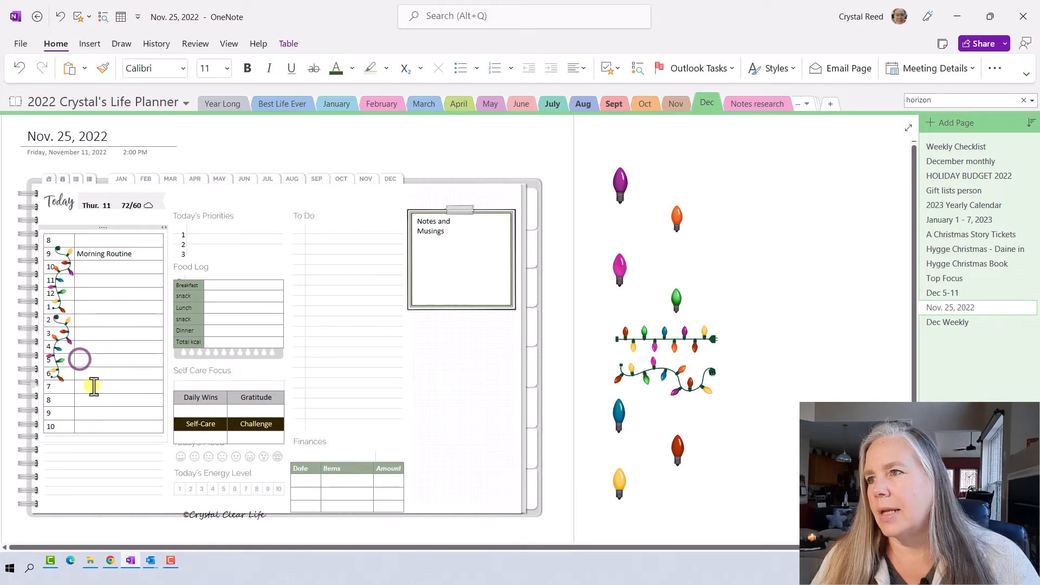
- Paste a third vertical light string and place it below the second one, from hour 7 past hour 10
right_click(686, 149)
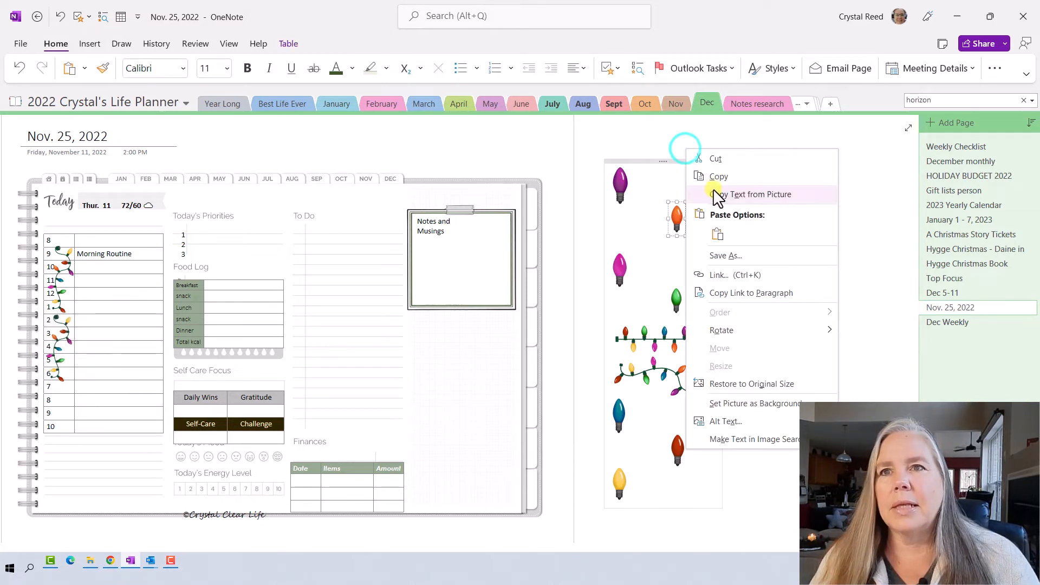
click(710, 234)
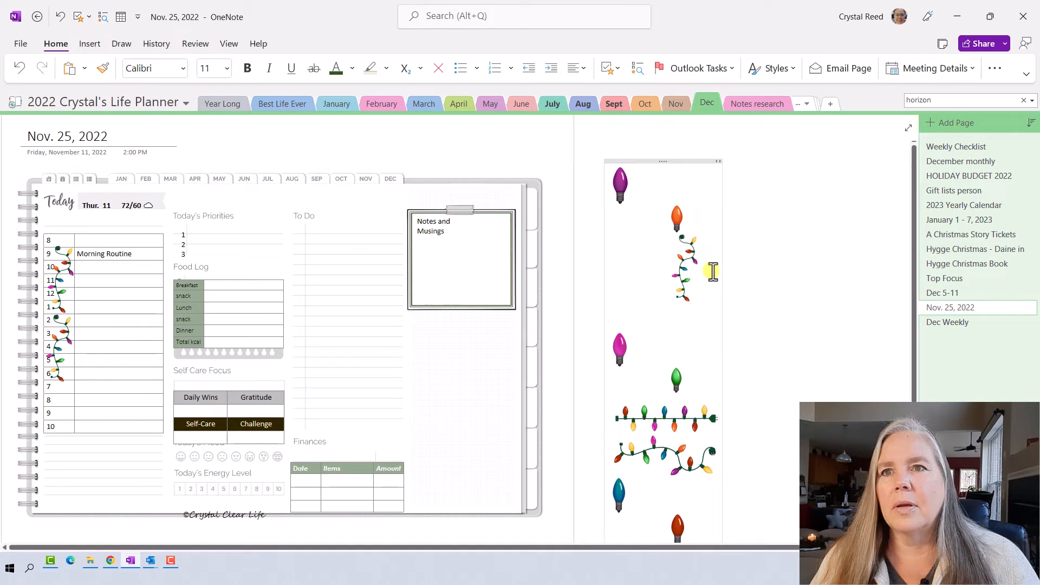
drag(683, 267, 626, 267)
drag(234, 360, 59, 410)
click(109, 417)
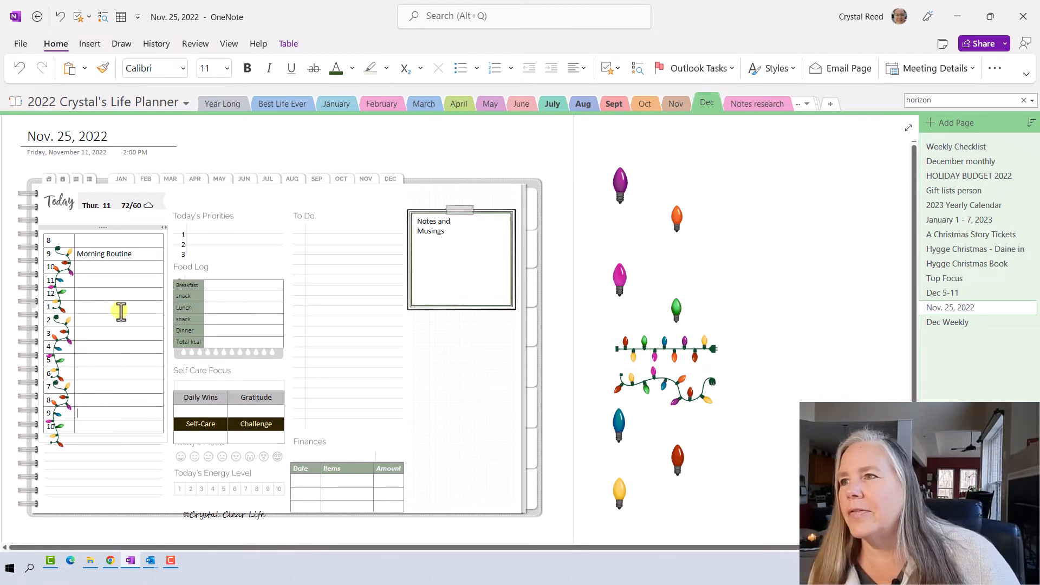
- Move the Food Log table up slightly so it clears the row of water drops beneath it
click(203, 221)
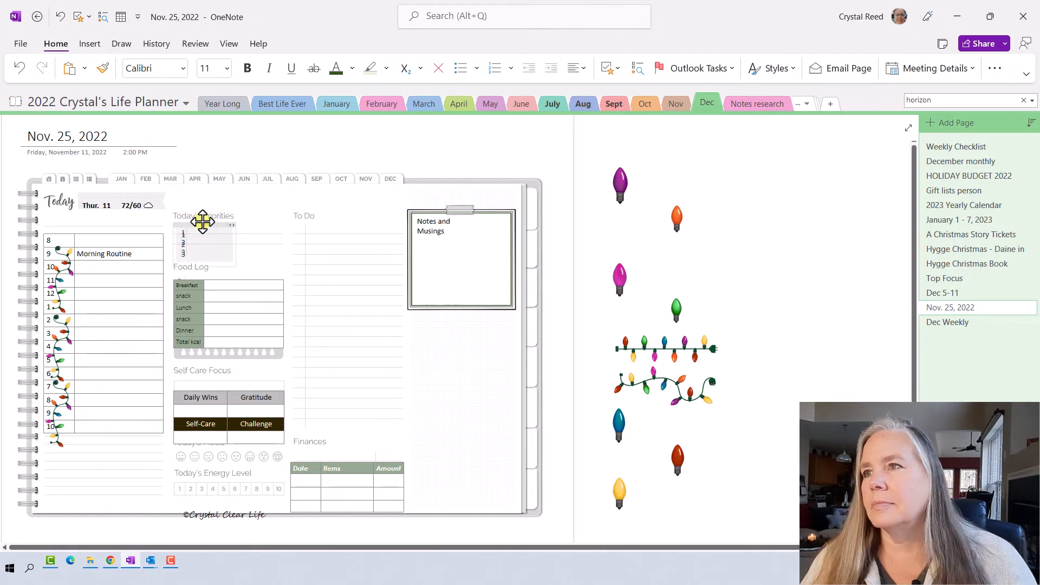
click(352, 171)
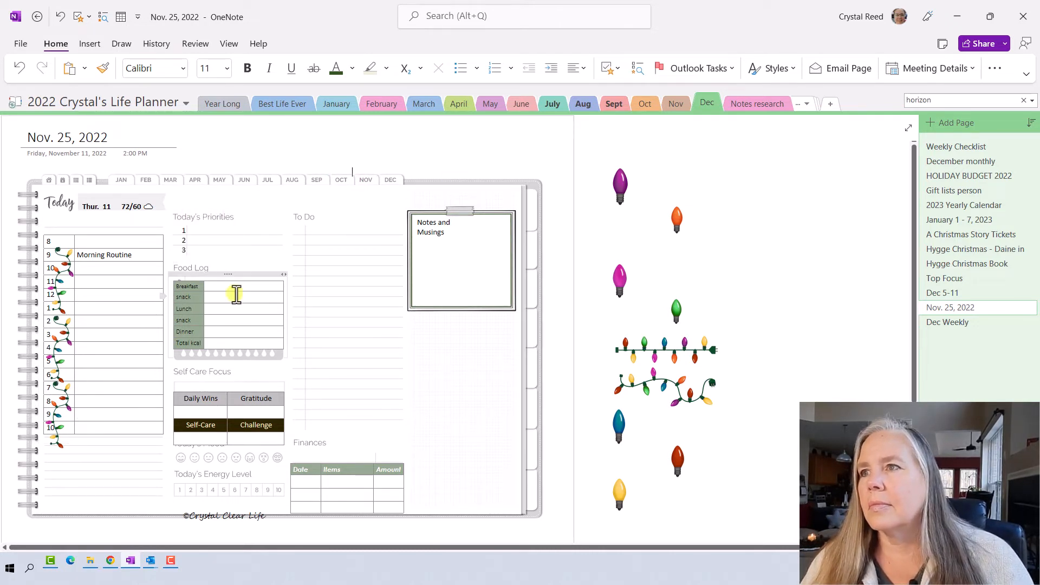
click(220, 304)
click(226, 272)
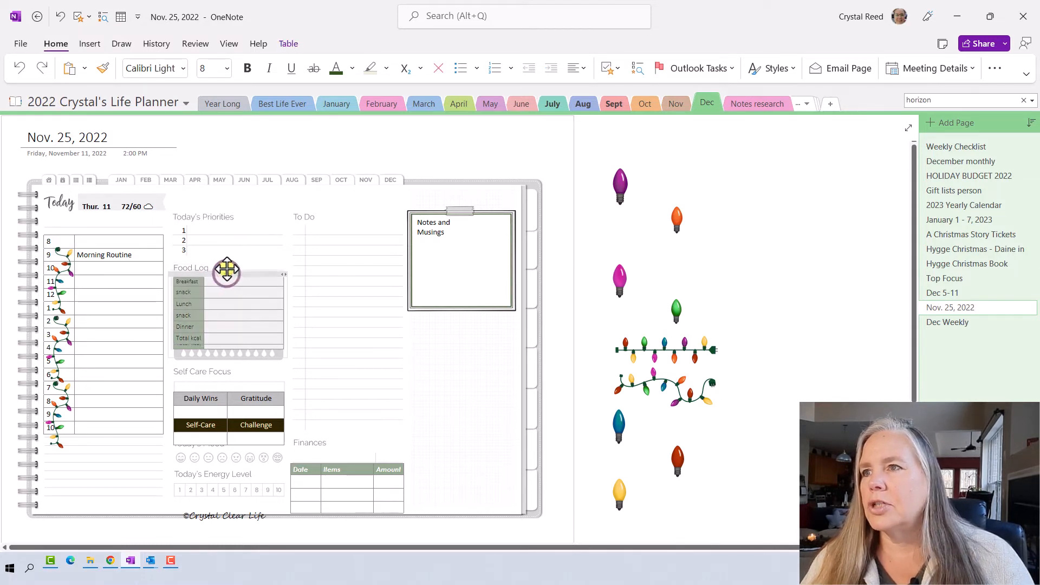
- Try standard yellow shading on the Food Log's label cells from Breakfast to Total kcal
click(186, 282)
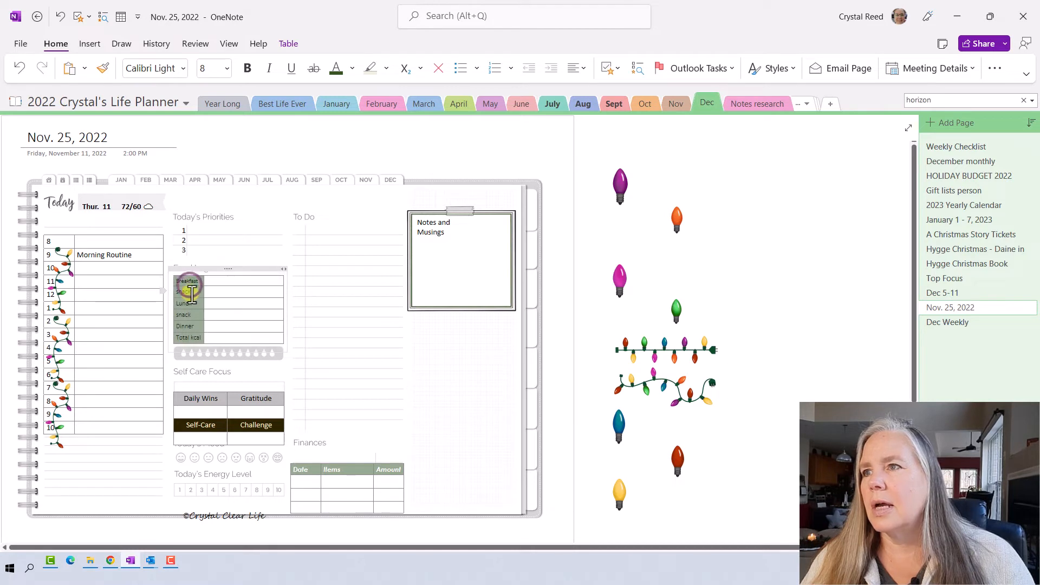
right_click(187, 336)
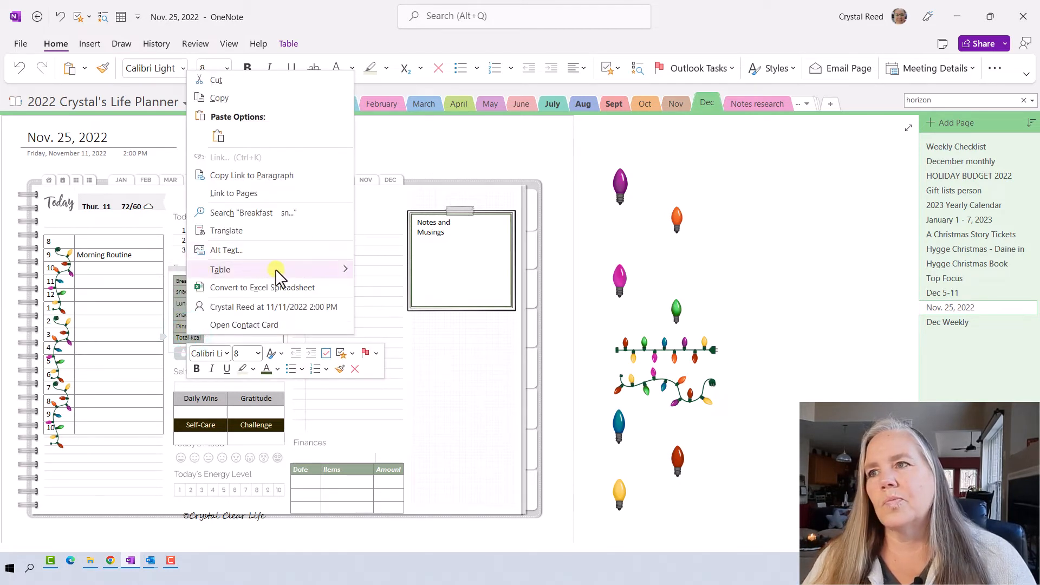
mouse_move(349, 271)
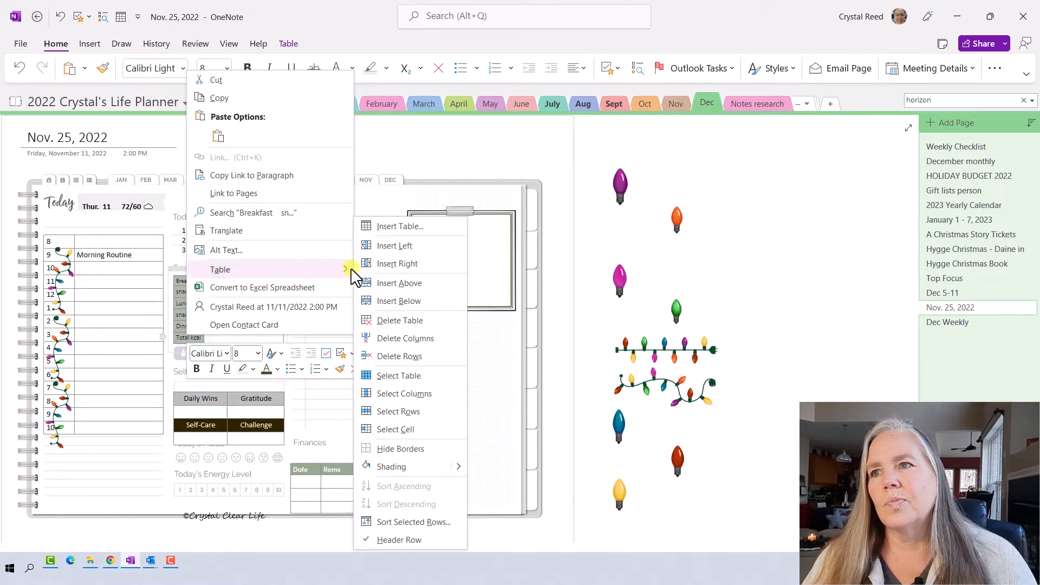
click(458, 466)
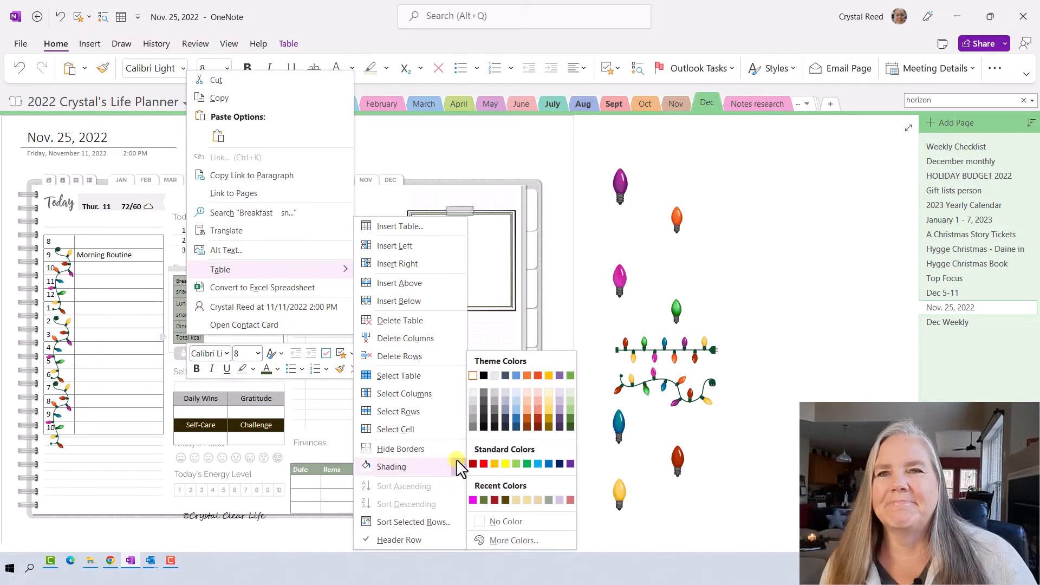
click(501, 464)
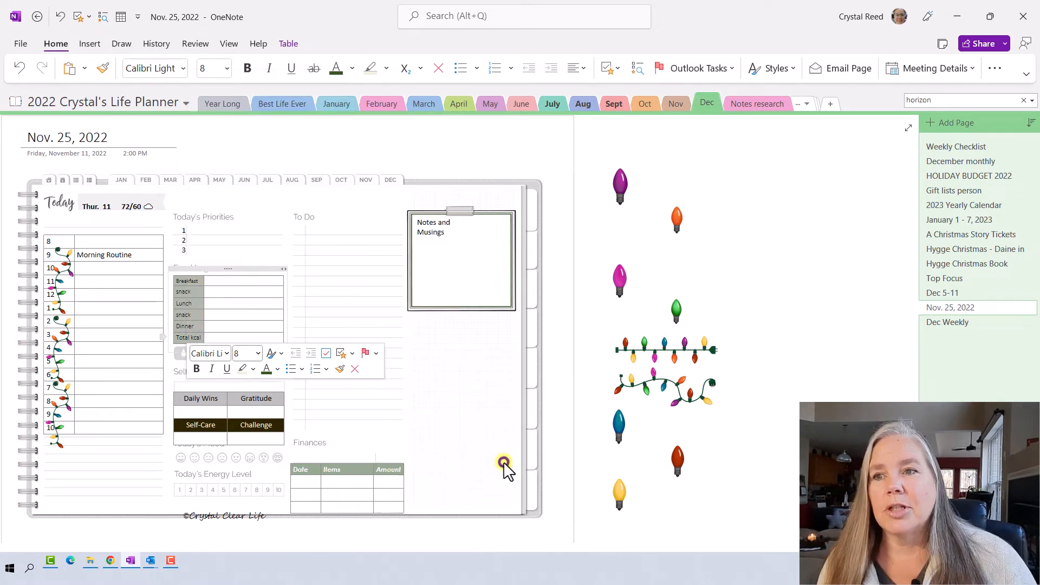
click(408, 437)
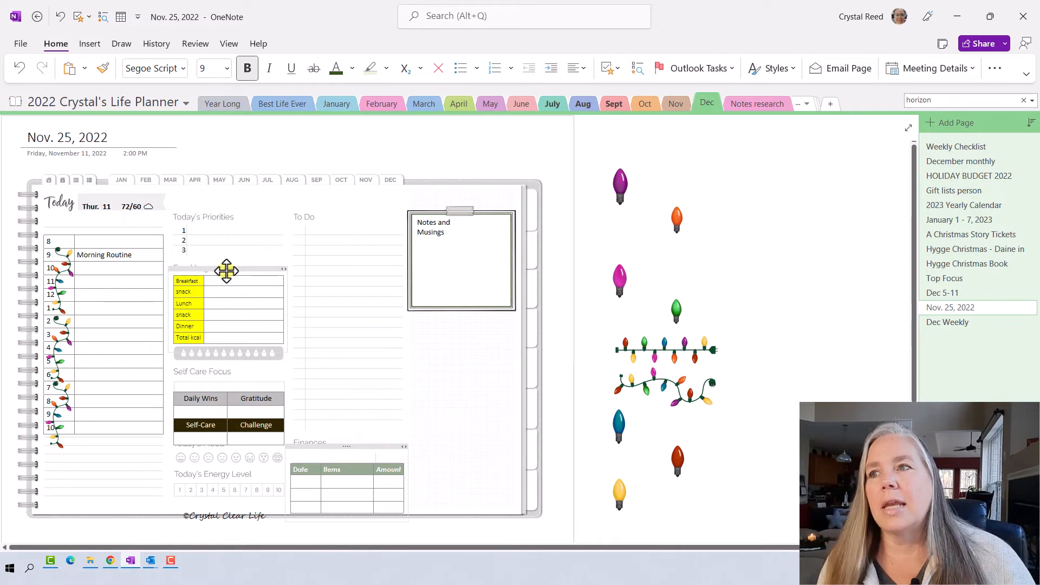
- Shade the Food Log's label cells from Breakfast to Total kcal with a lighter gold theme color
click(193, 286)
drag(193, 286, 191, 335)
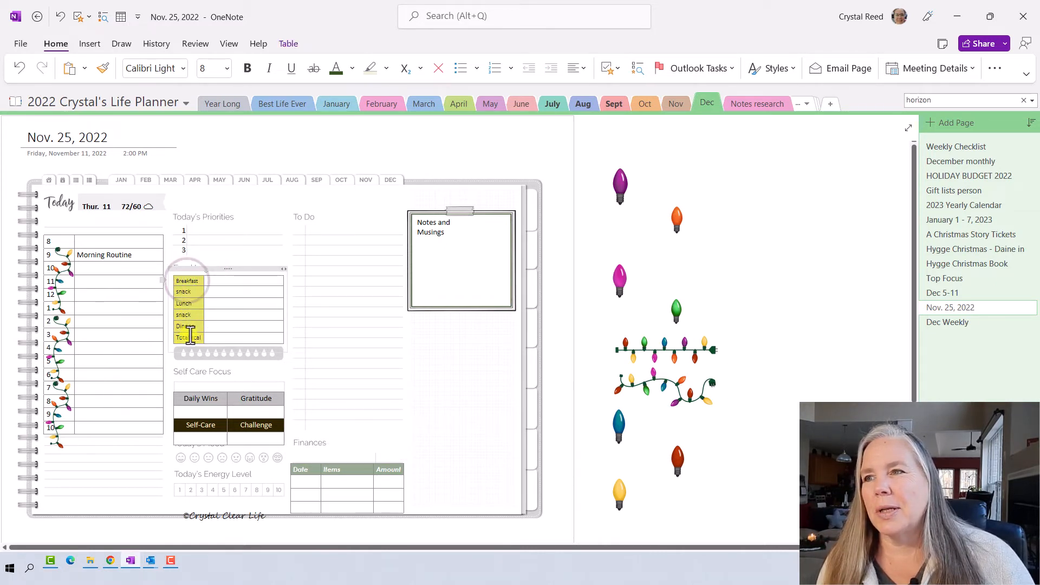
right_click(190, 335)
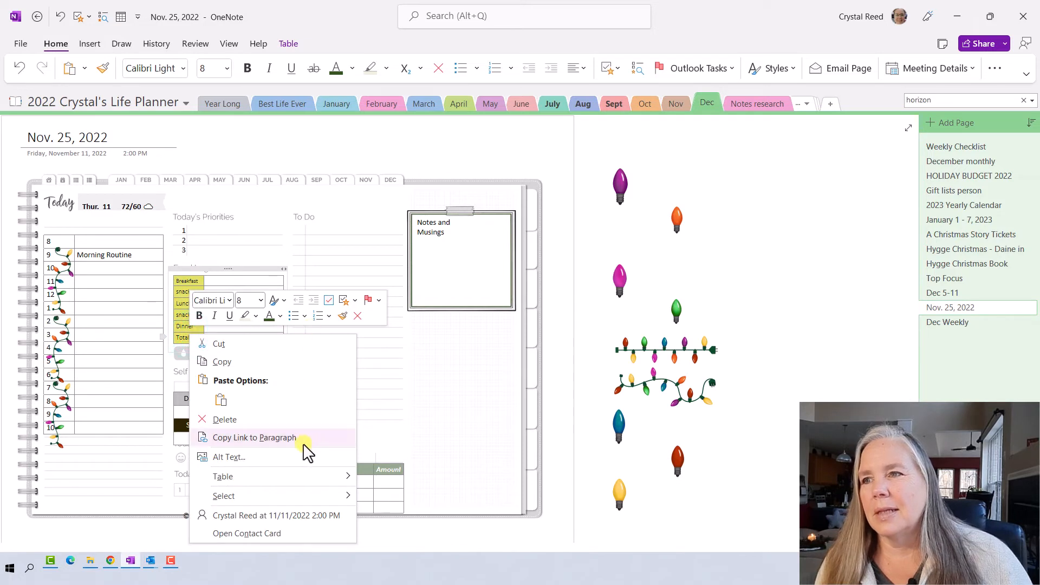
click(341, 476)
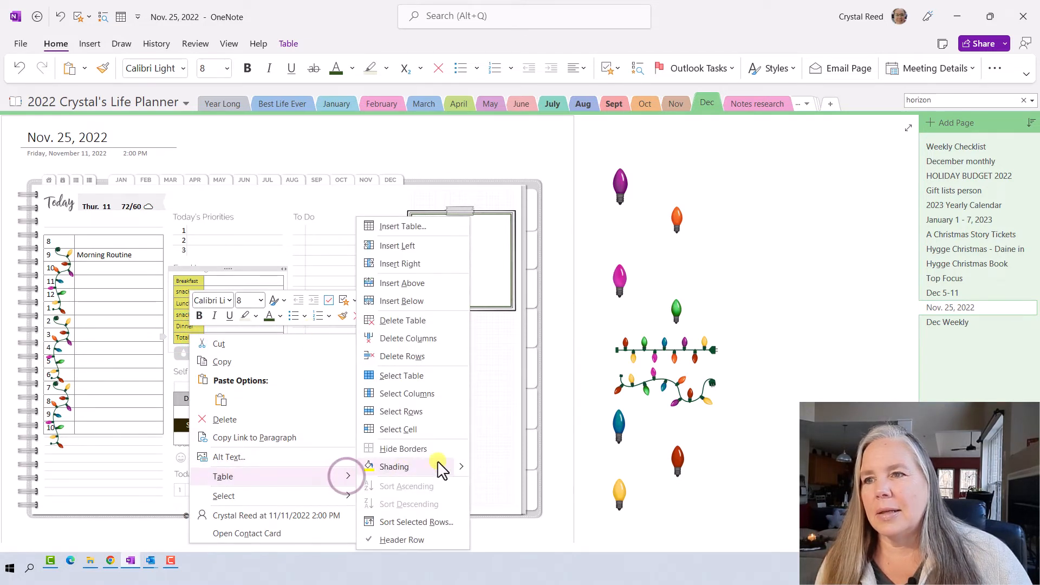
click(459, 465)
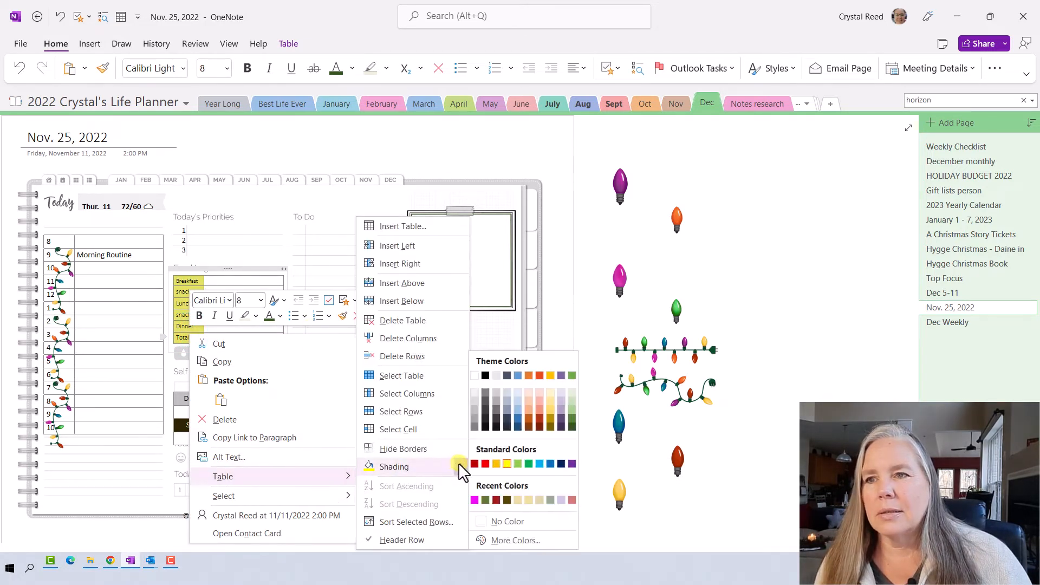
click(552, 408)
click(442, 409)
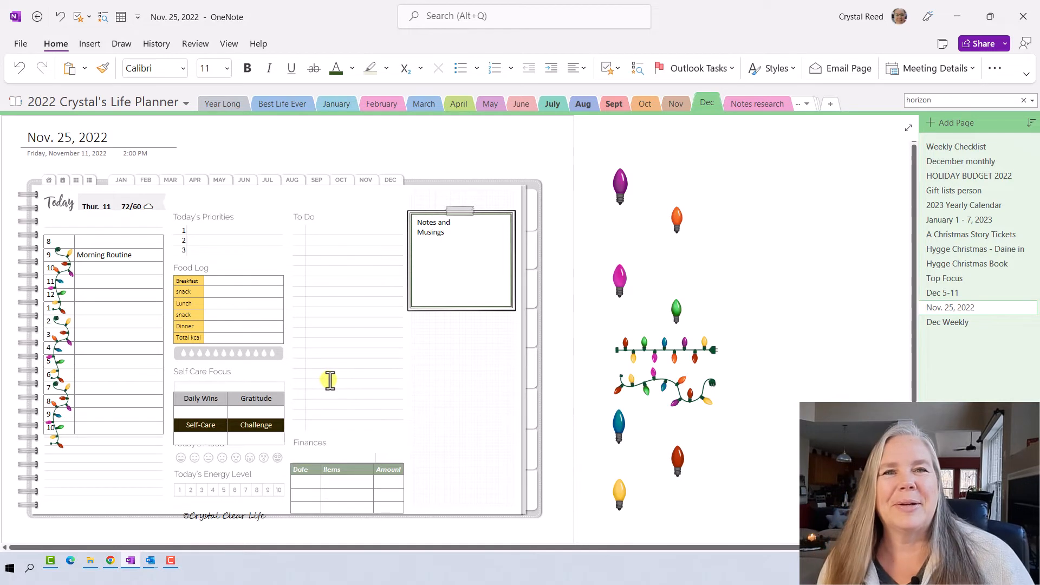
- Shade the Daily Wins cell in the Self Care Focus table with the recent bright magenta color
scroll(293, 368, down, 1)
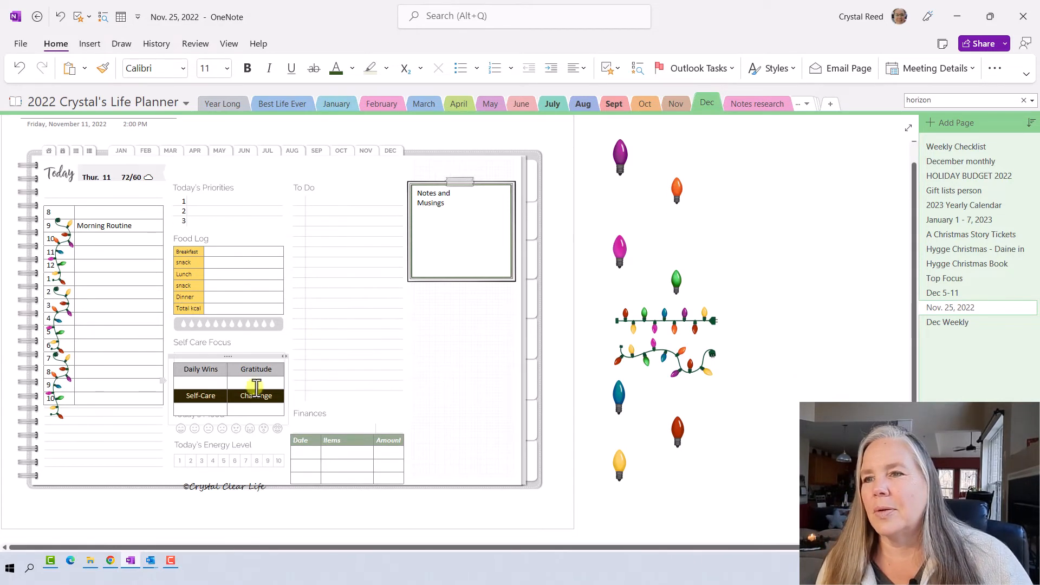
click(201, 368)
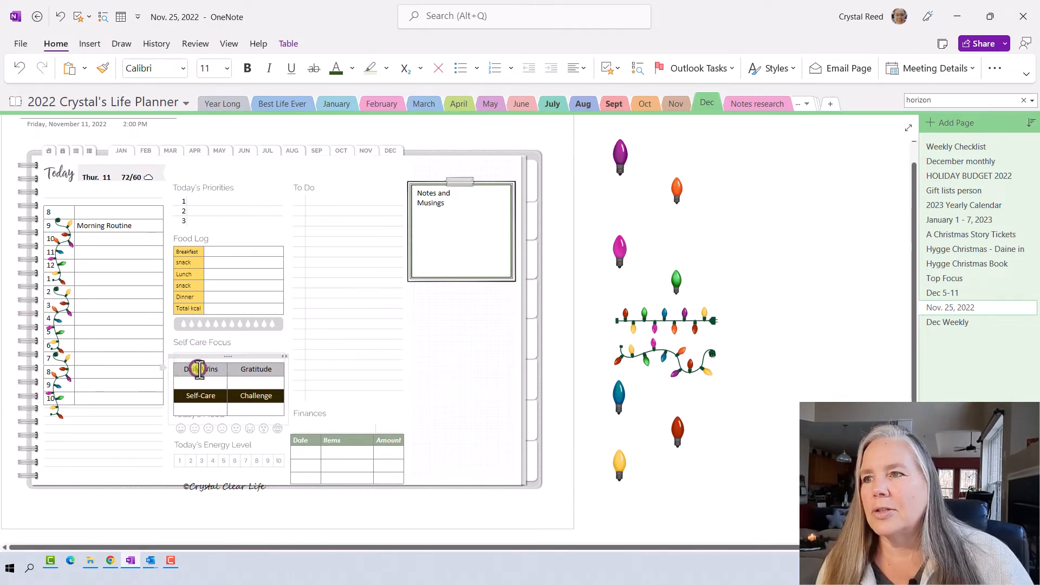
right_click(199, 369)
mouse_move(355, 310)
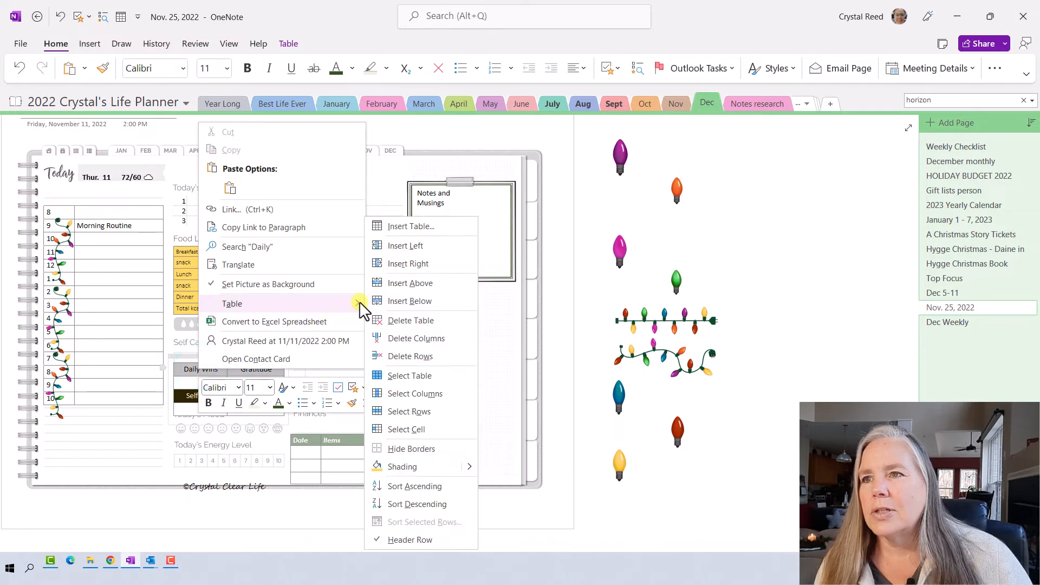
click(475, 467)
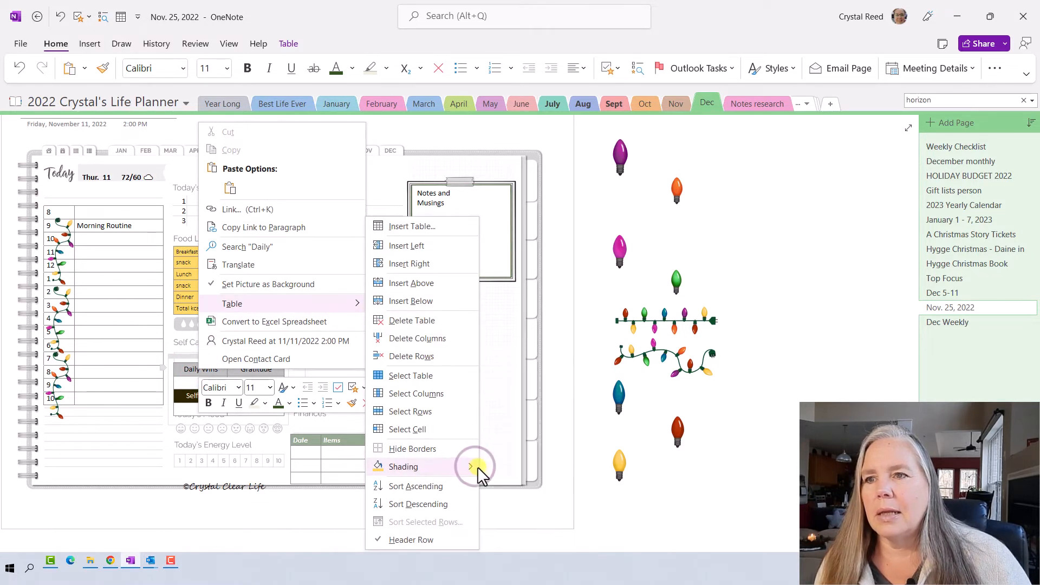
click(484, 499)
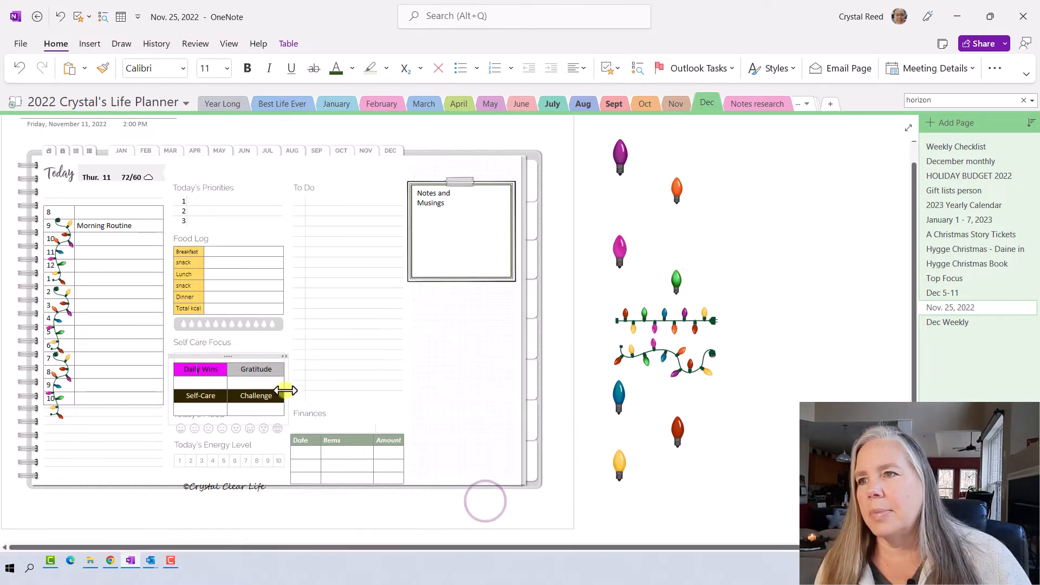
- Shade the Gratitude cell in the Self Care Focus table with standard light blue
right_click(269, 371)
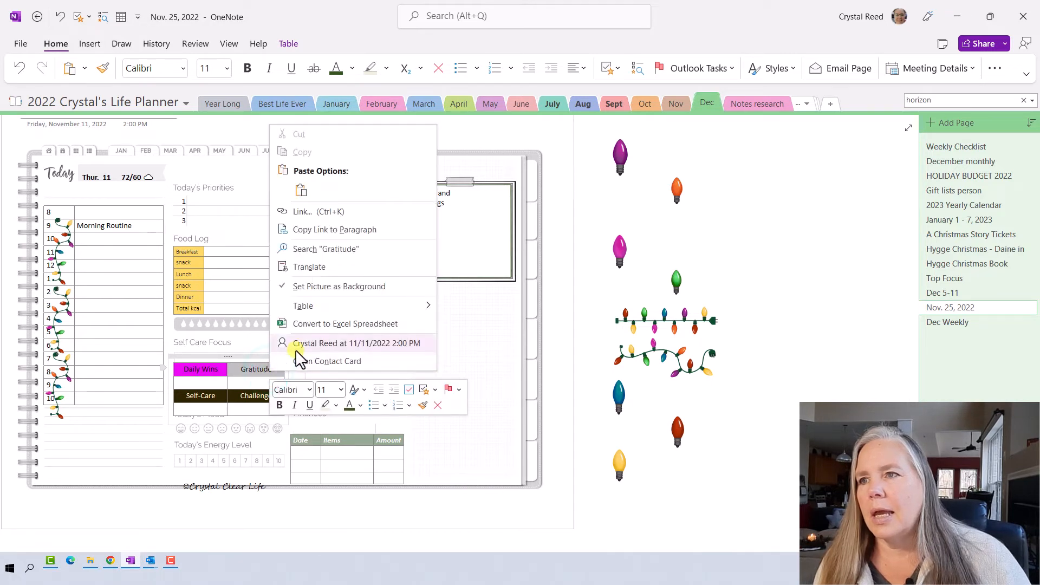
mouse_move(320, 306)
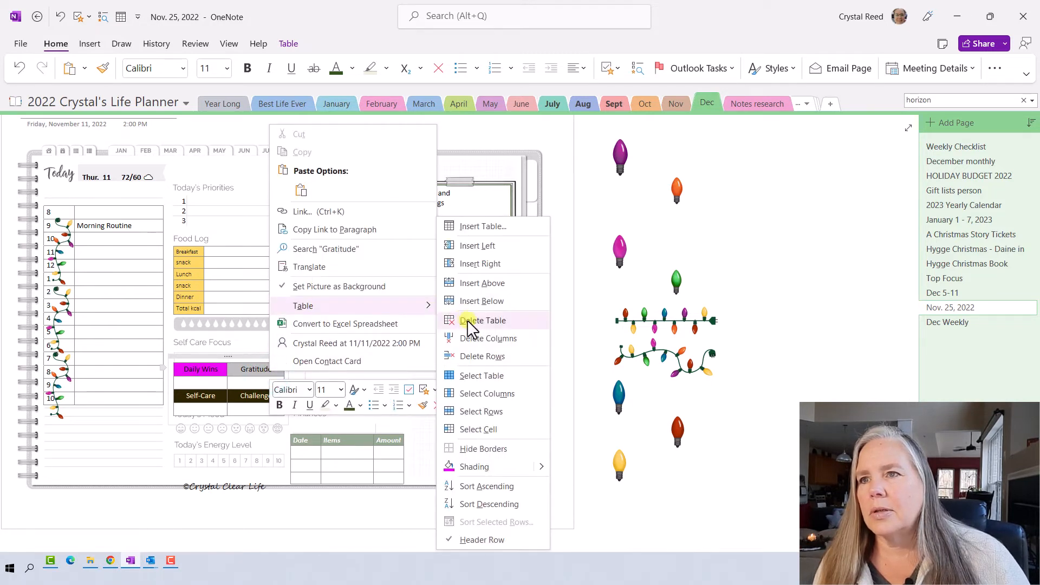
click(540, 468)
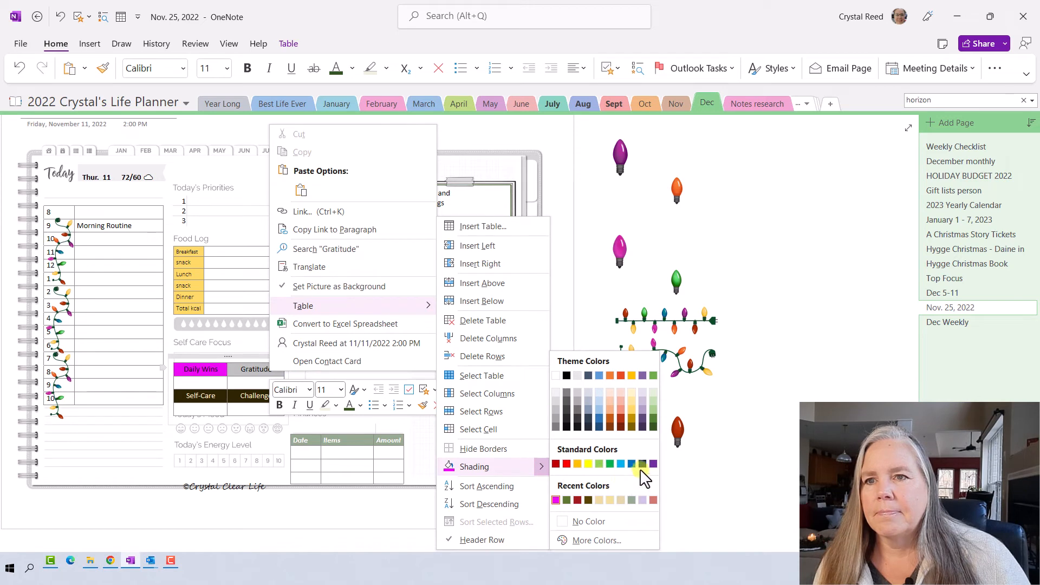
click(622, 464)
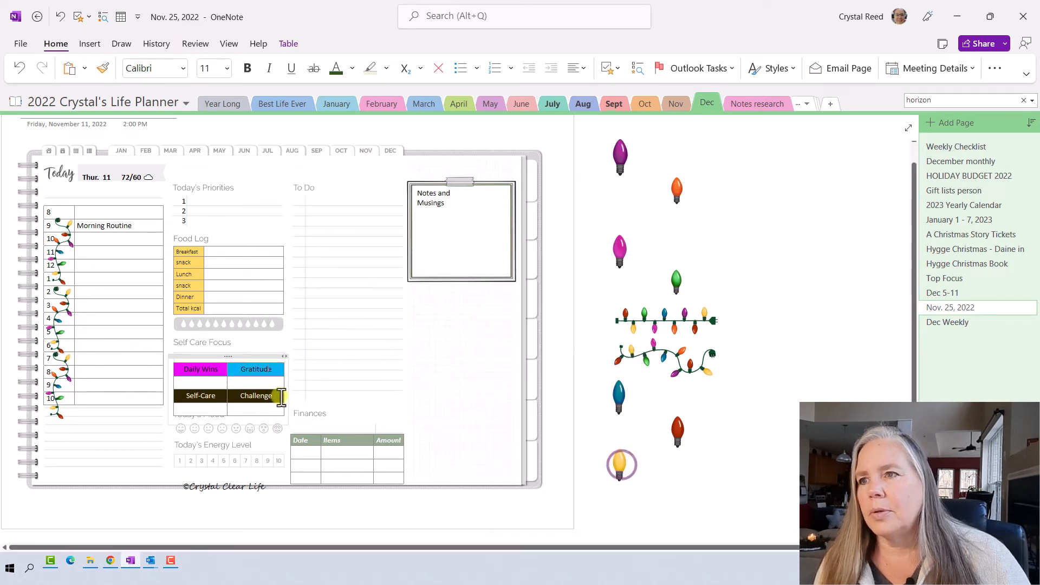
- Shade the Self-Care cell in the Self Care Focus table with standard purple
right_click(222, 395)
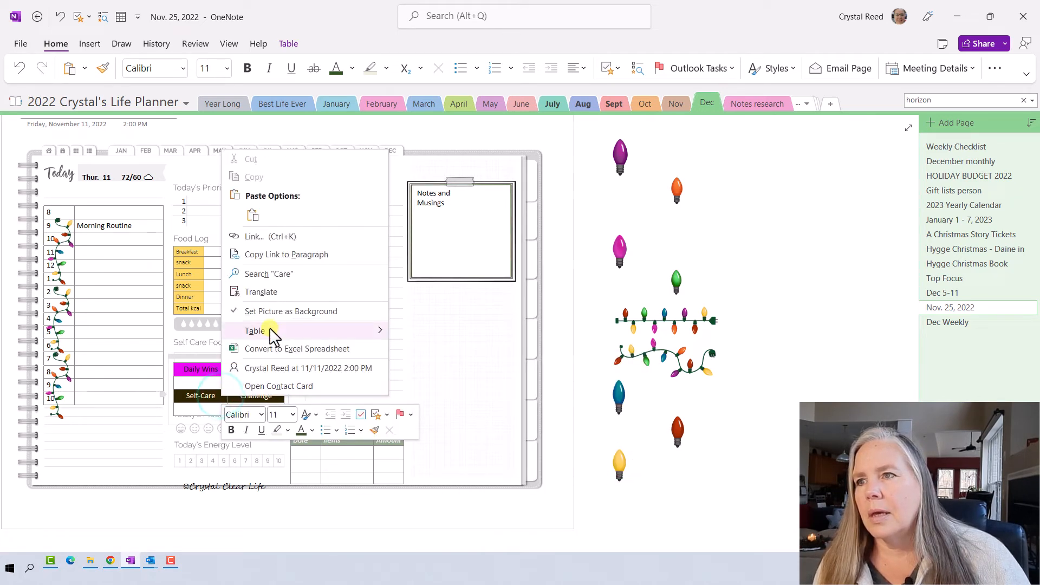
mouse_move(269, 330)
click(492, 466)
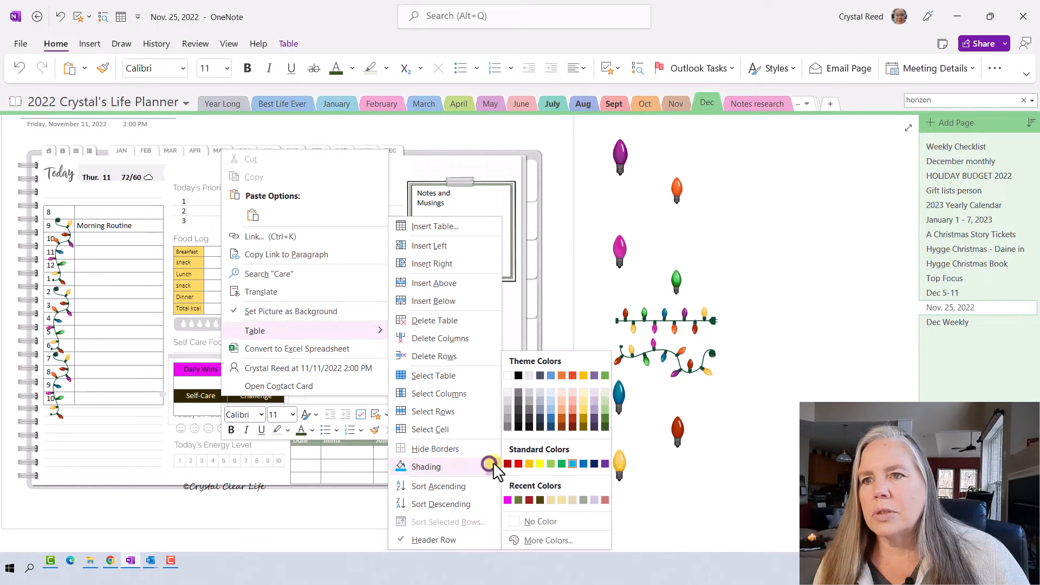
click(604, 464)
- Try standard green shading on the Challenge cell of the Self Care Focus table
click(265, 397)
right_click(264, 397)
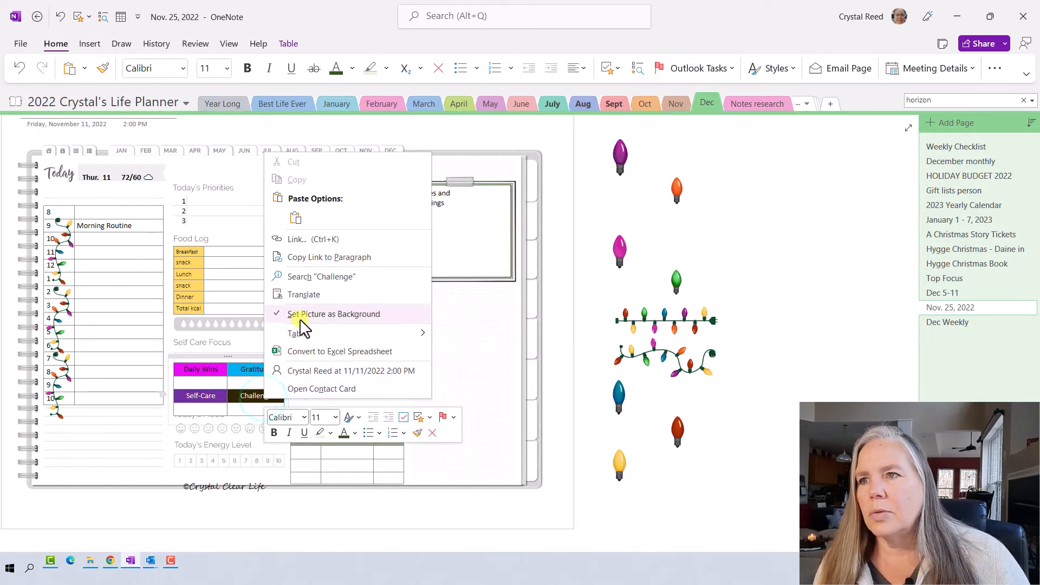
mouse_move(325, 334)
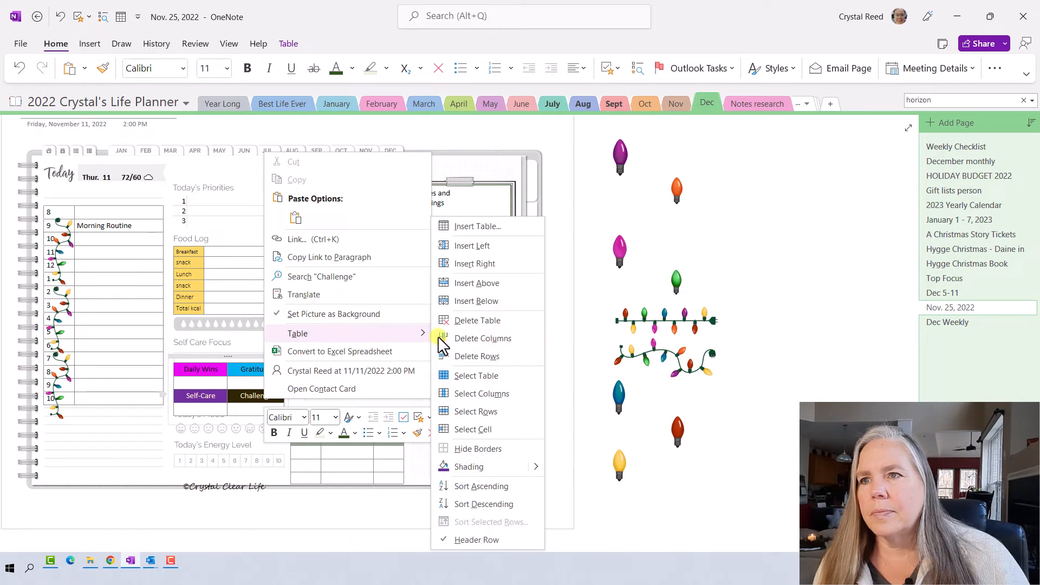
click(534, 466)
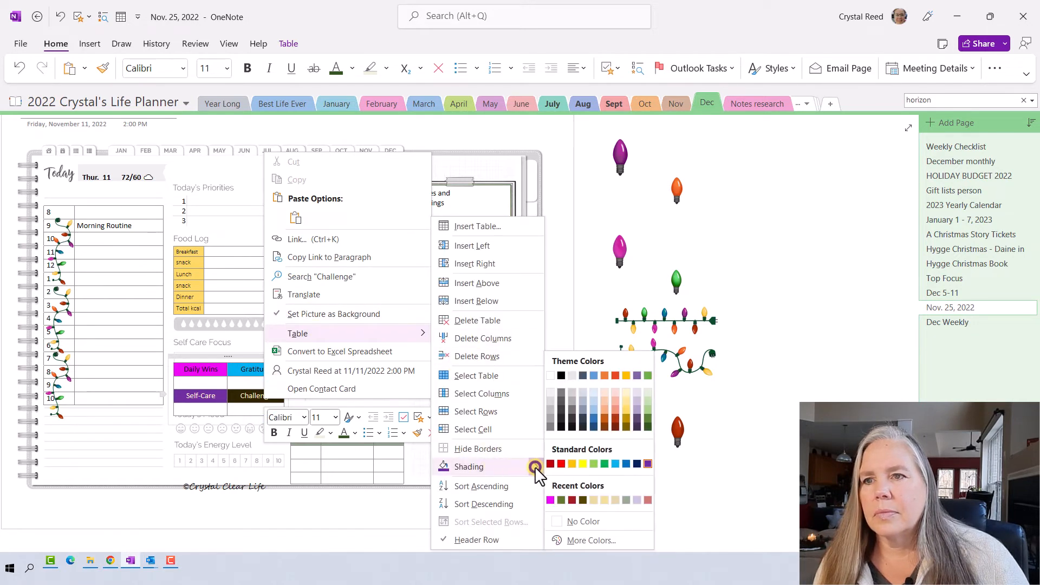
click(605, 464)
click(414, 413)
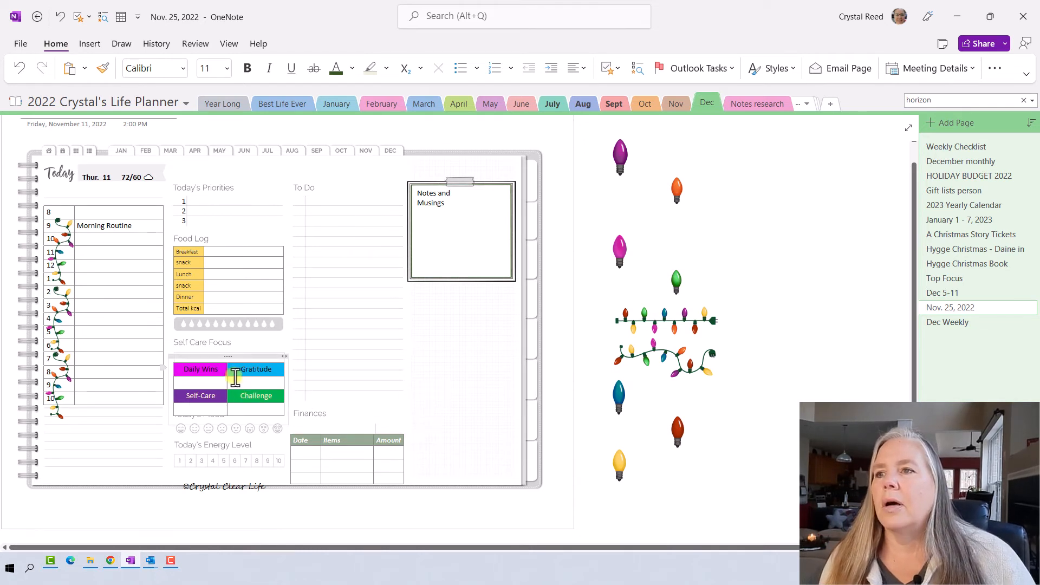
- Change the font color of the four Self Care Focus table labels to white
click(188, 399)
drag(178, 404, 259, 372)
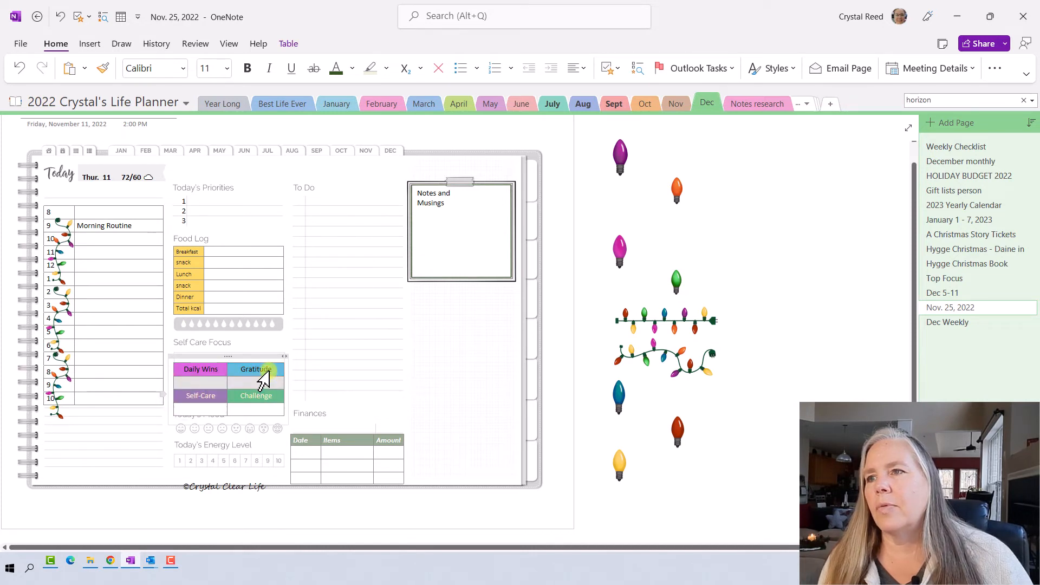
click(351, 69)
click(332, 124)
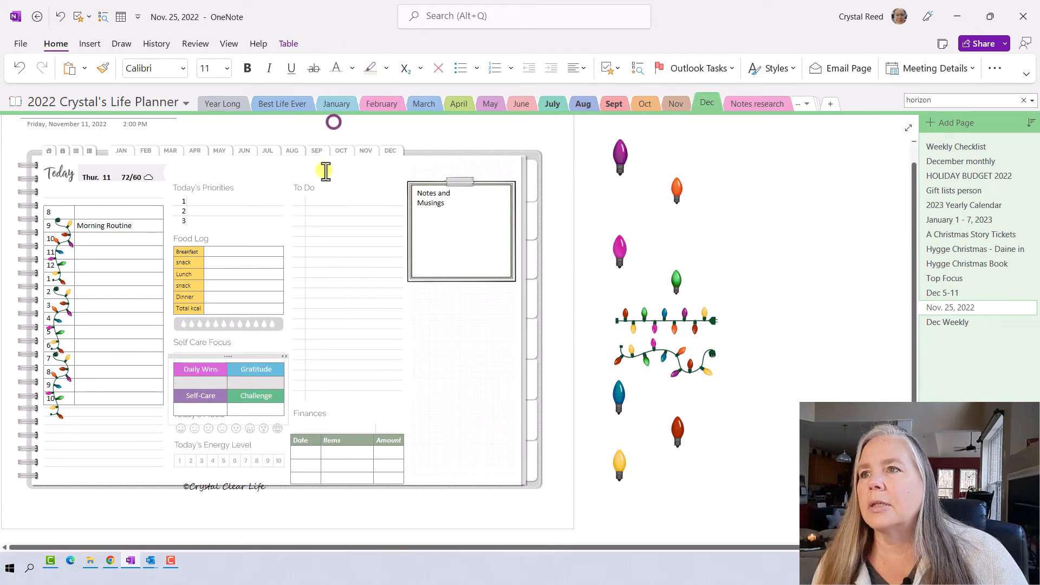
click(350, 327)
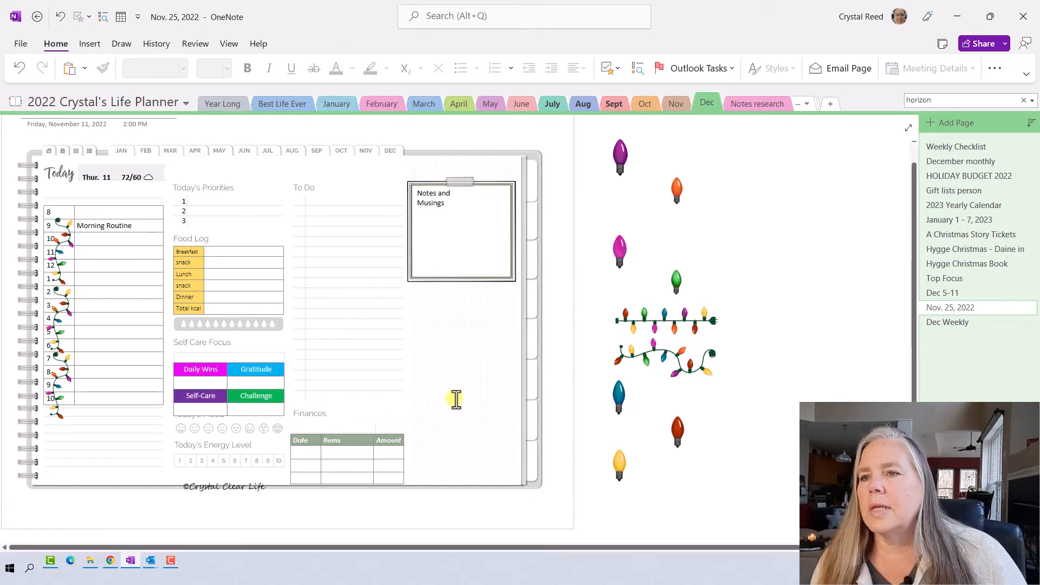
- Move the Finances table up close beneath its heading and shade its header row from Date to Amount with standard green
drag(336, 414, 395, 428)
click(340, 432)
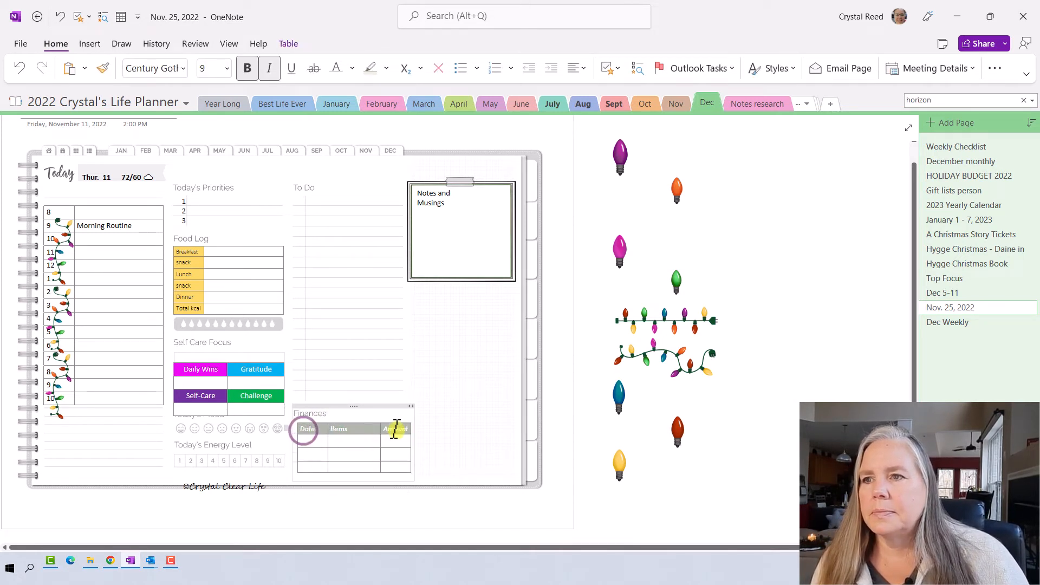
right_click(397, 431)
mouse_move(463, 368)
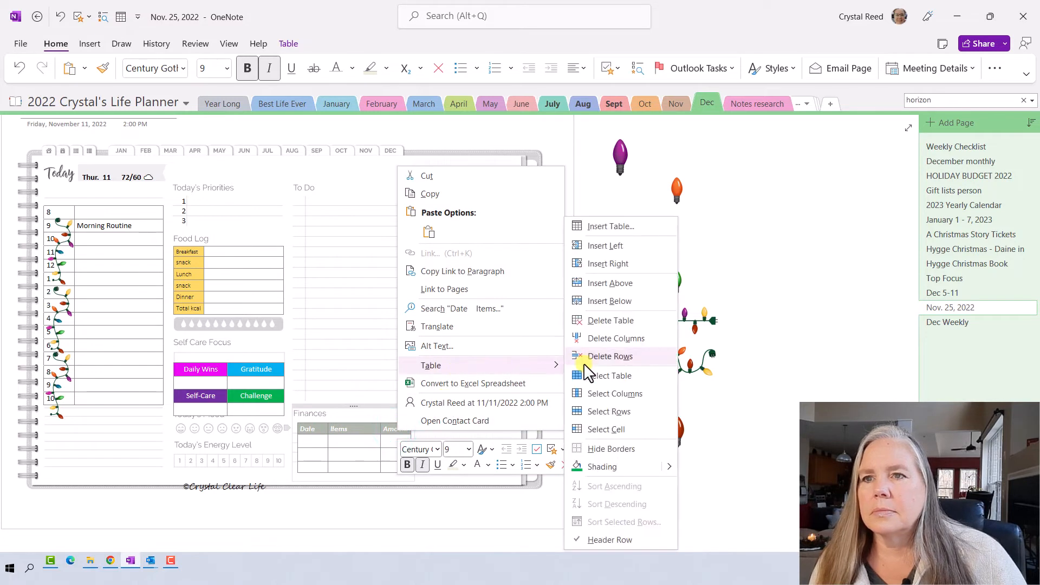
click(610, 465)
click(447, 438)
- Shade the Challenge cell in the Self Care Focus table with standard red
click(259, 408)
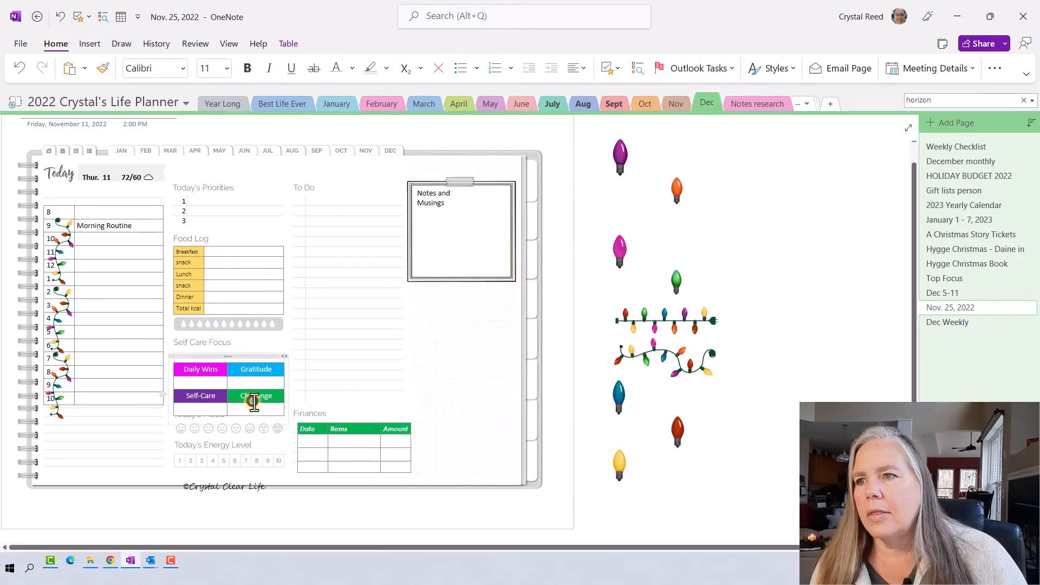
drag(230, 398, 276, 398)
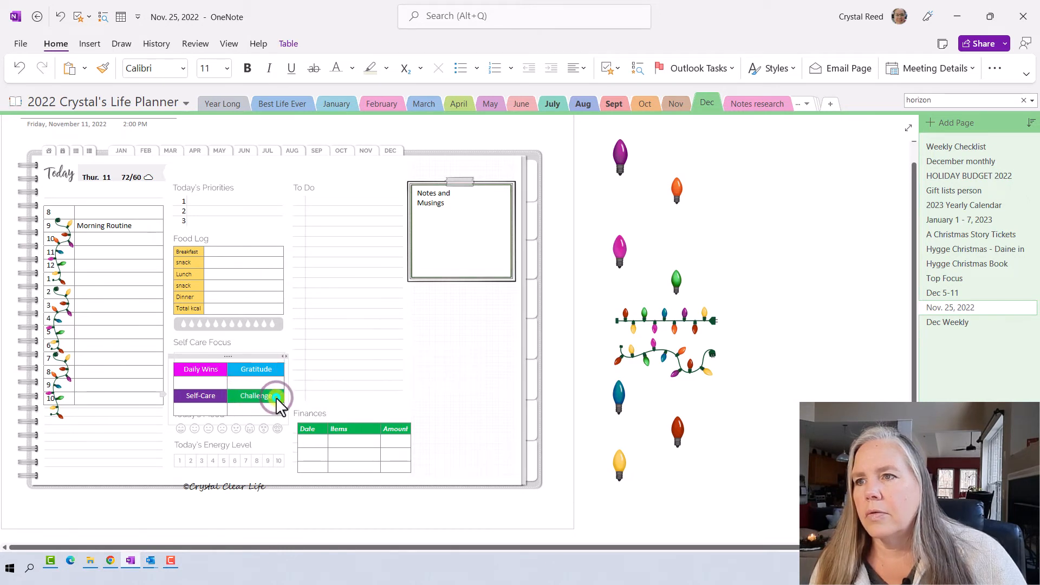
right_click(276, 399)
mouse_move(339, 334)
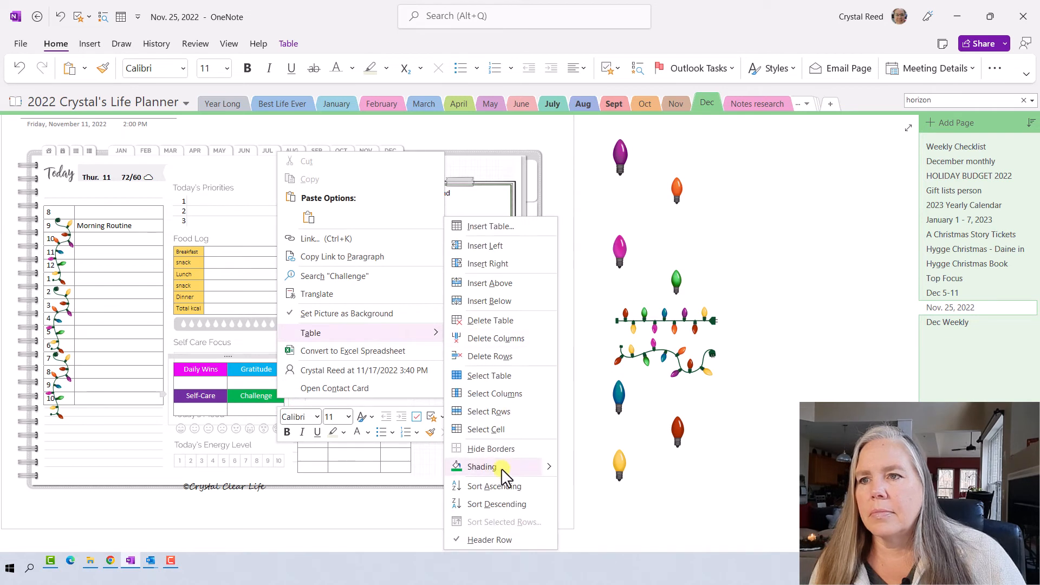
click(549, 469)
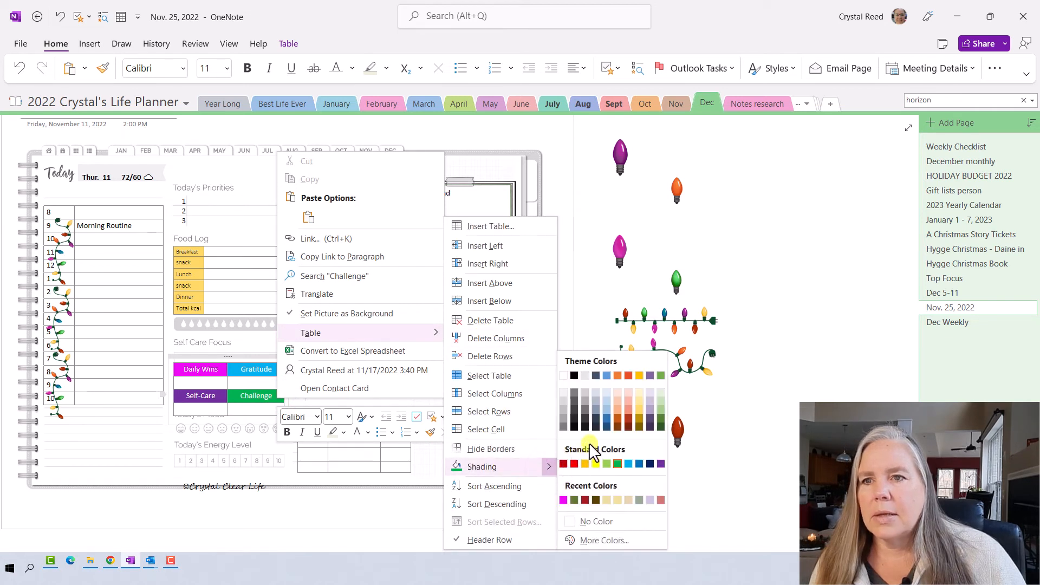
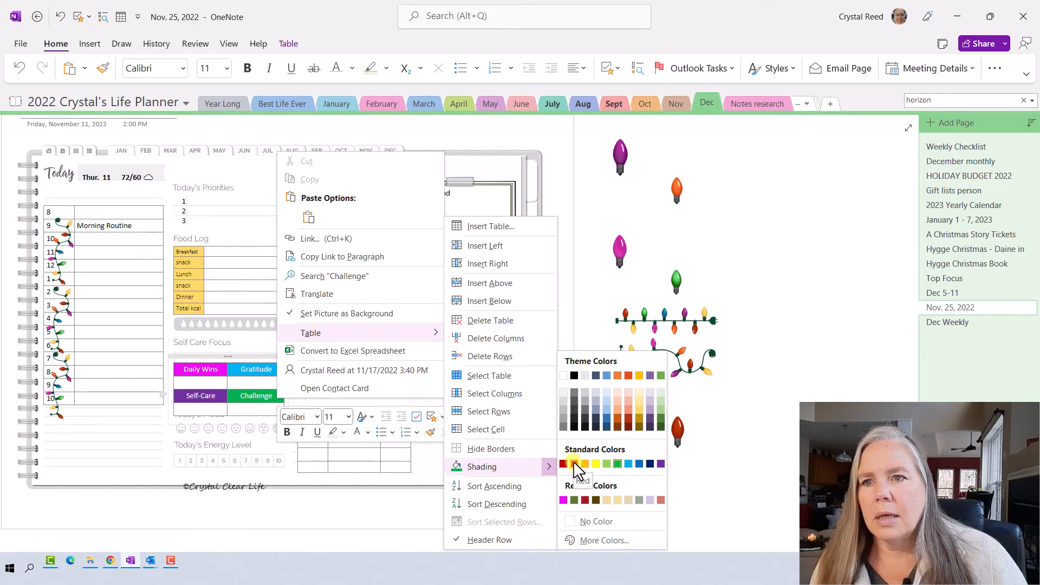
click(574, 464)
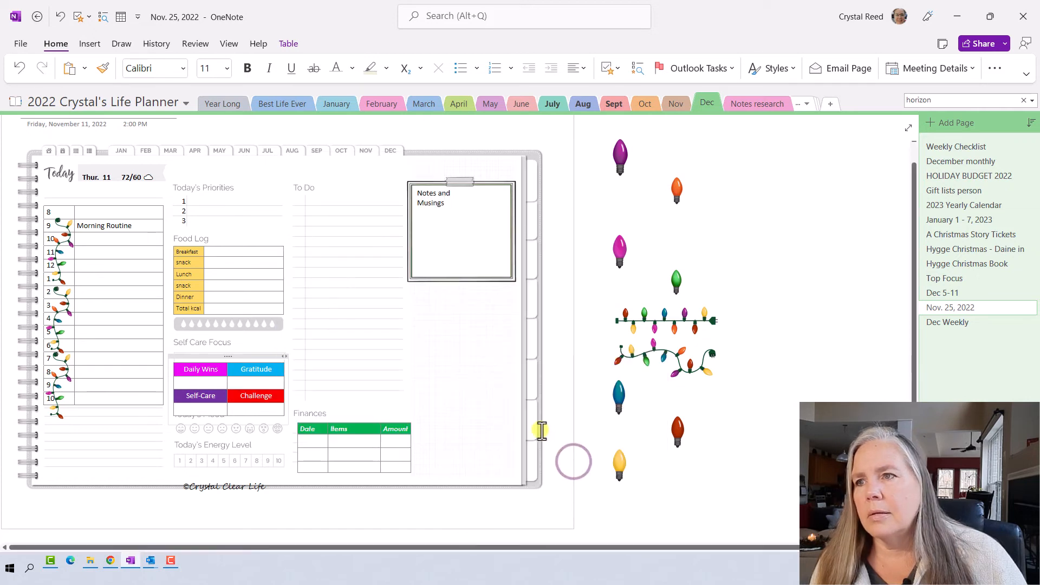
- Nudge the ©Crystal Clear Life credit line slightly up at the lower edge of the planner page
scroll(512, 428, up, 1)
scroll(512, 429, down, 1)
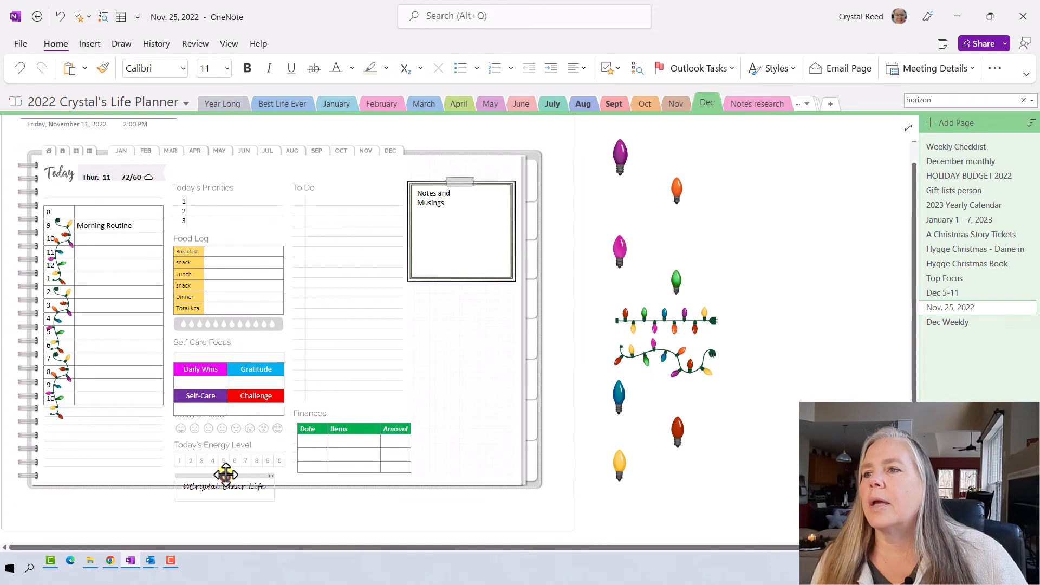
drag(225, 476, 226, 470)
click(464, 413)
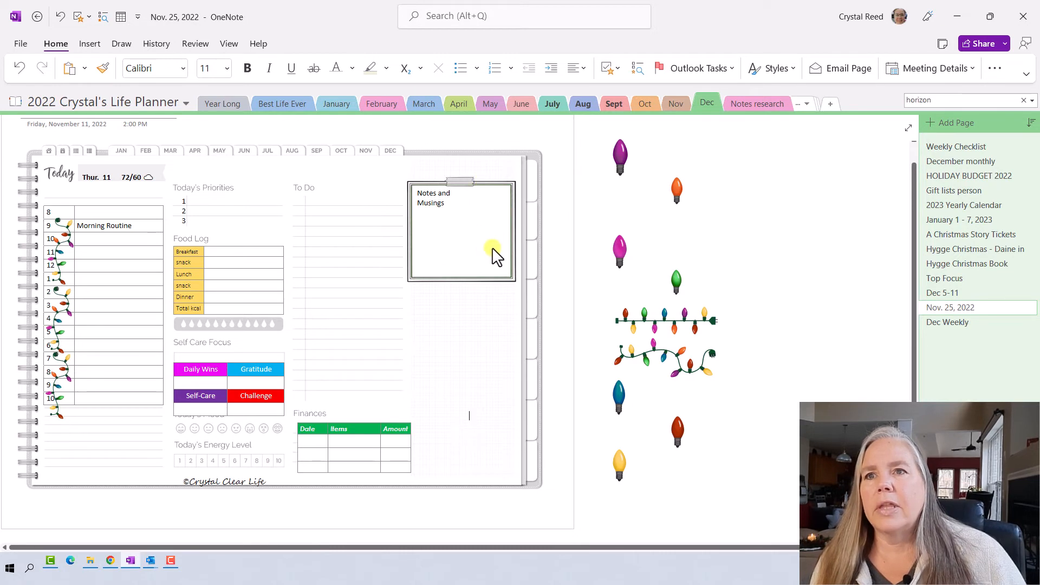
- Copy the straight Christmas light string sticker and place the copy above the Notes and Musings text
click(670, 321)
right_click(671, 321)
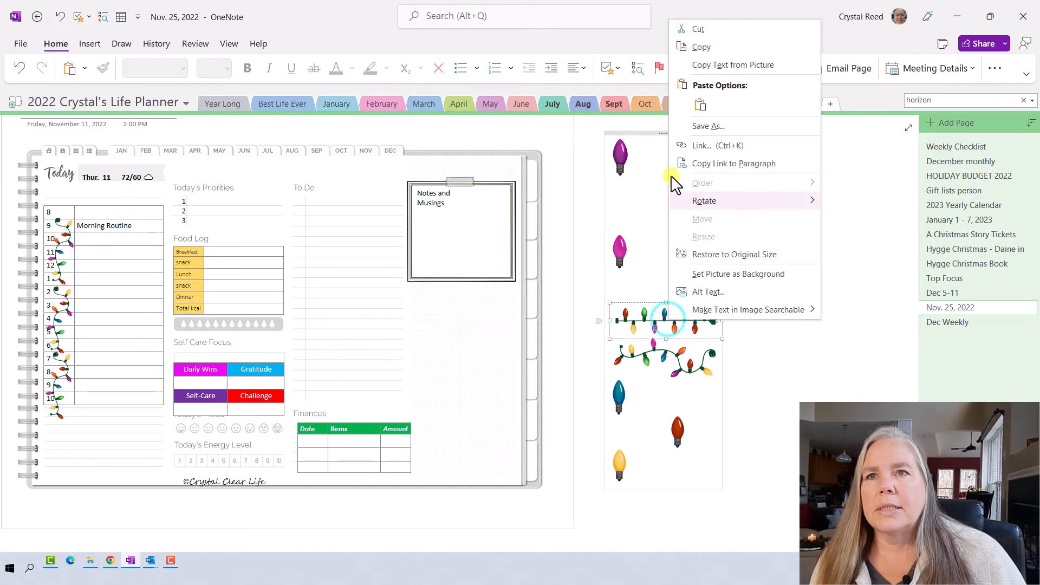
click(705, 48)
right_click(776, 212)
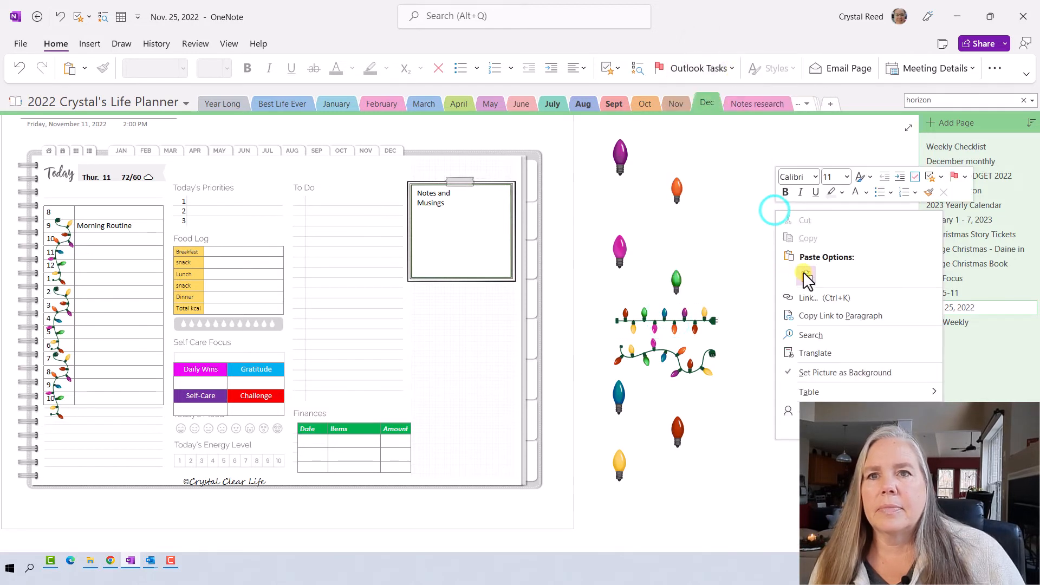
click(802, 273)
drag(814, 221, 454, 170)
- Delete the clipboard frame picture around the Notes and Musings text
click(446, 228)
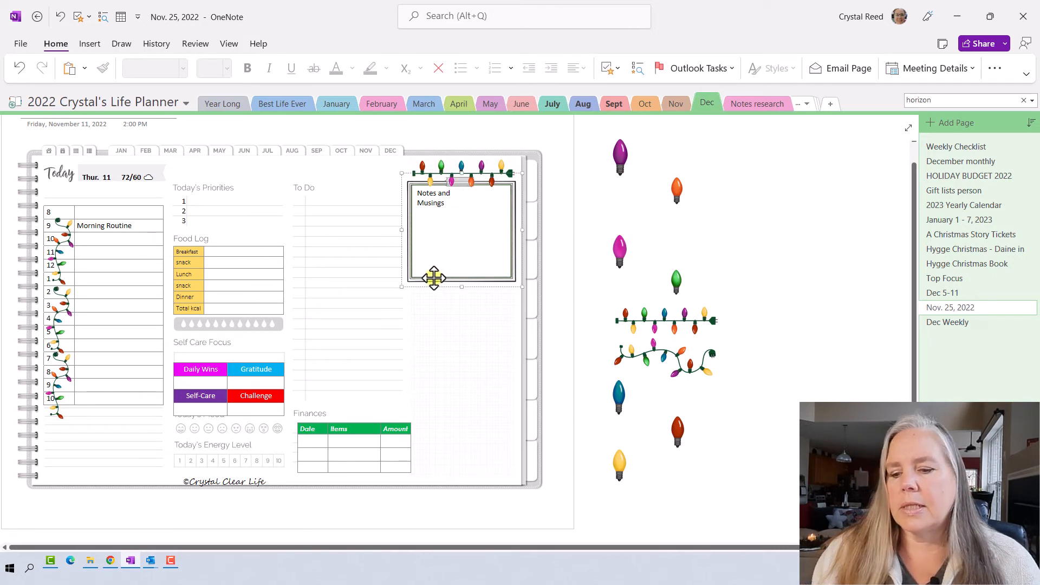
key(Delete)
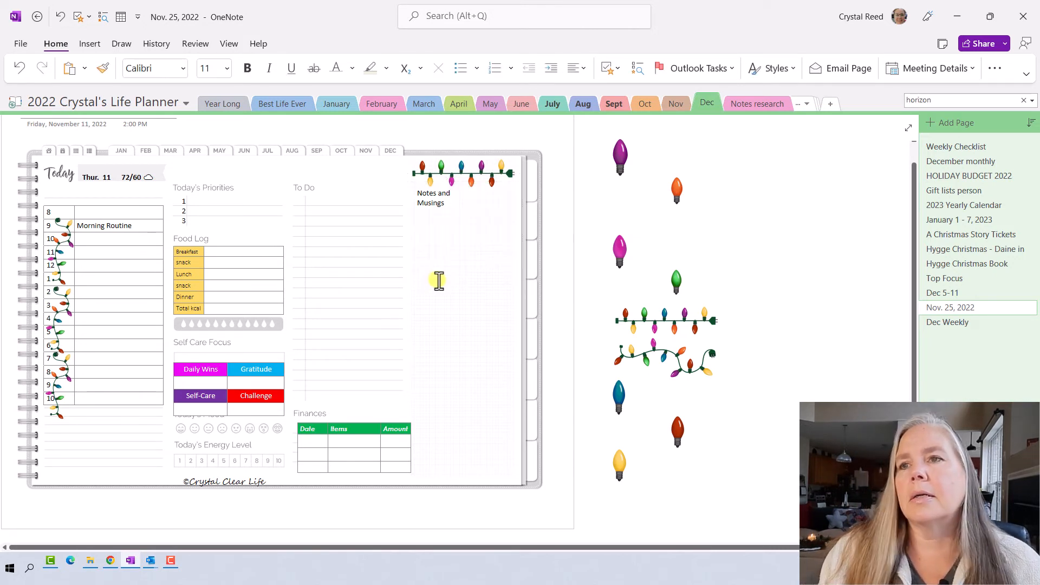
click(448, 251)
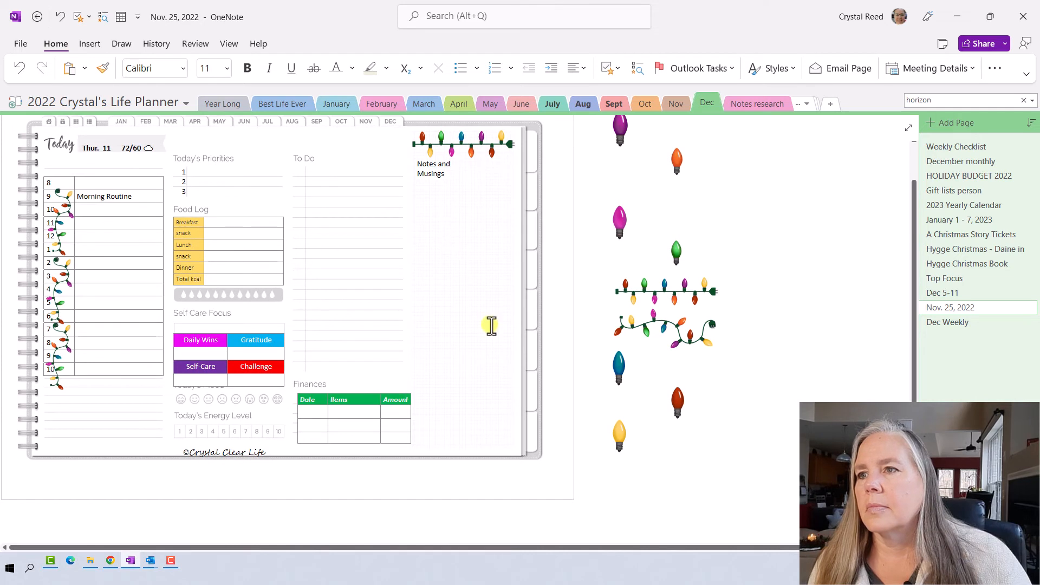
scroll(492, 326, up, 1)
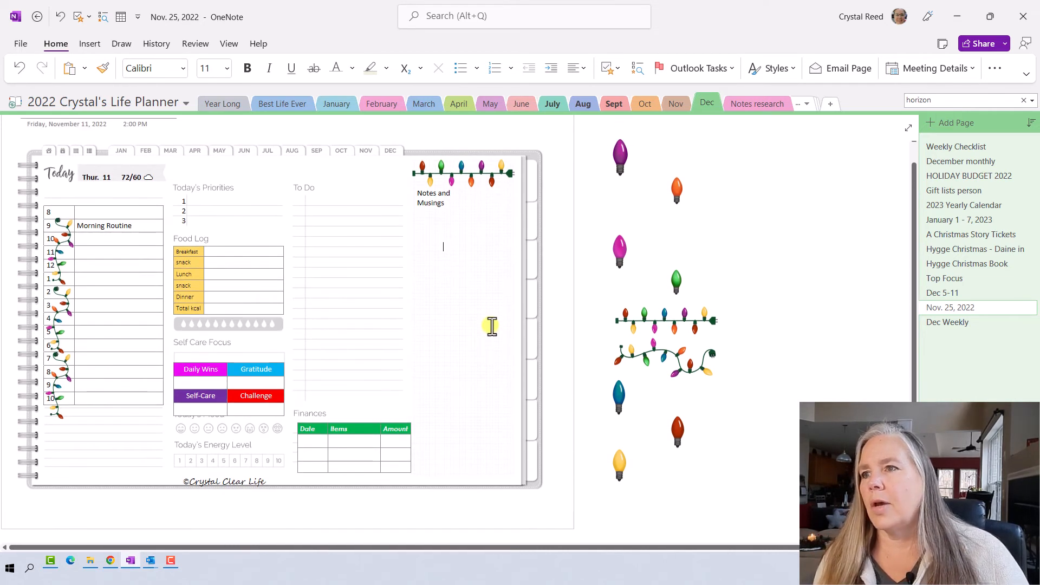
- Duplicate the yellow bulb sticker and move the copy onto the planner page near the Finances heading
right_click(615, 458)
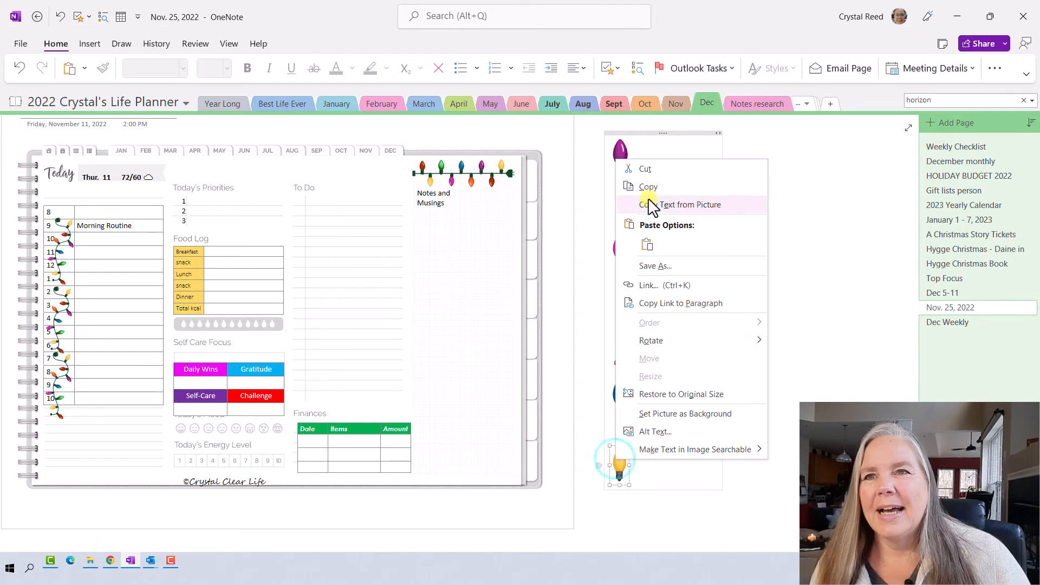
click(652, 183)
right_click(755, 255)
click(782, 323)
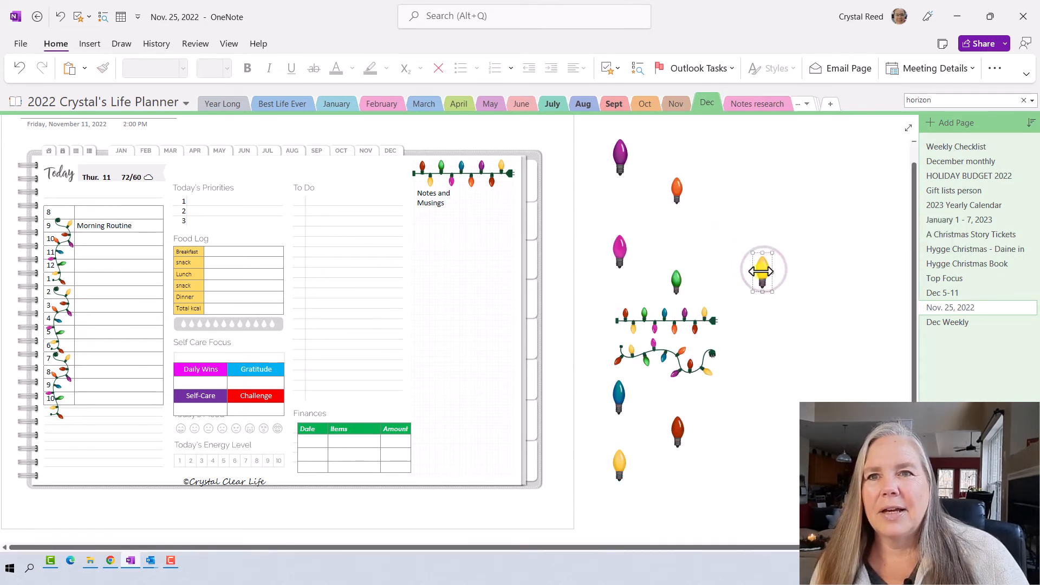
drag(762, 267, 372, 411)
- Rotate the copied yellow bulb right 90° and position it directly beside the Finances heading
right_click(372, 410)
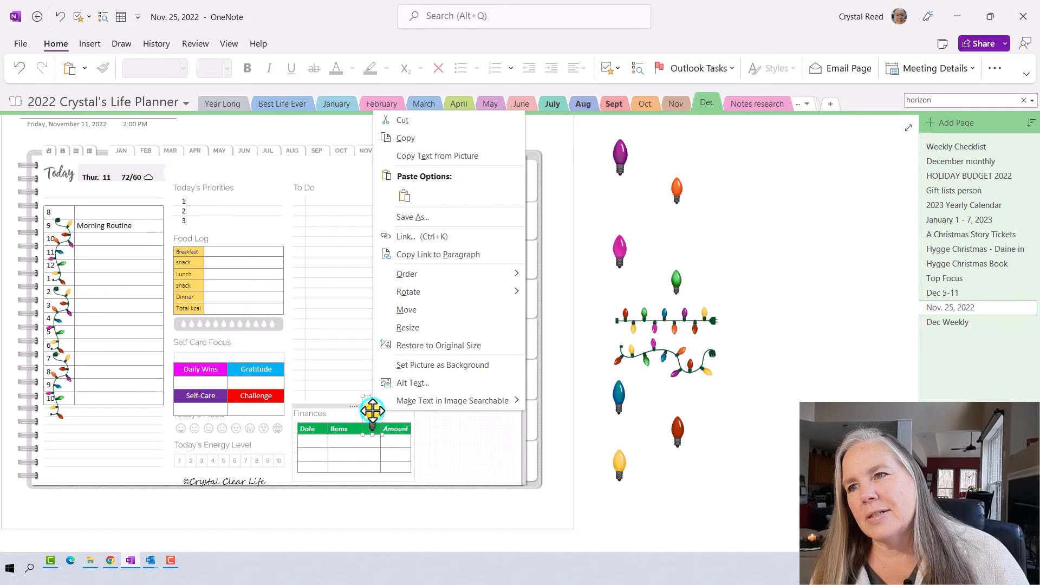
mouse_move(480, 286)
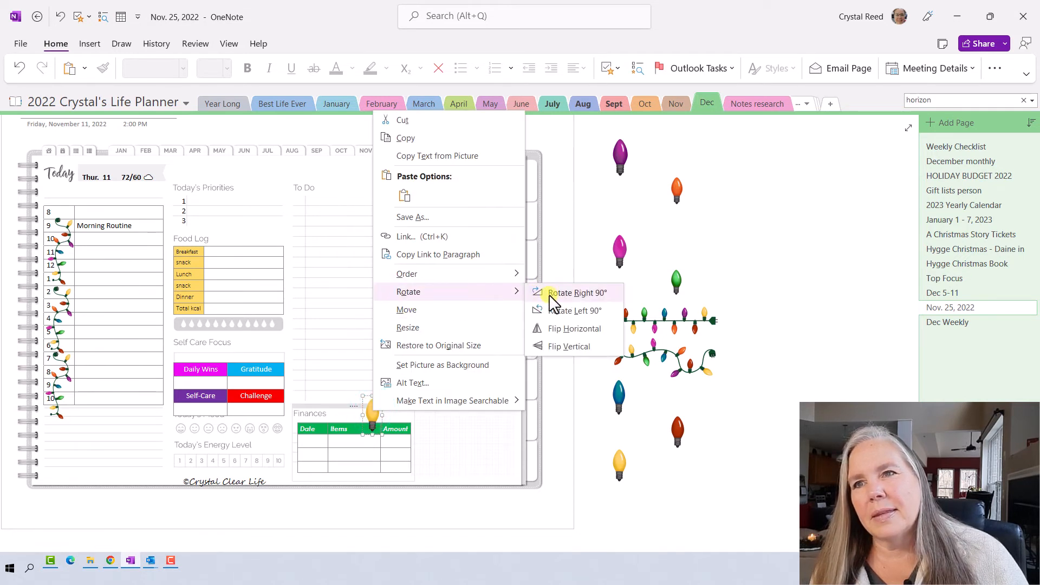
click(548, 294)
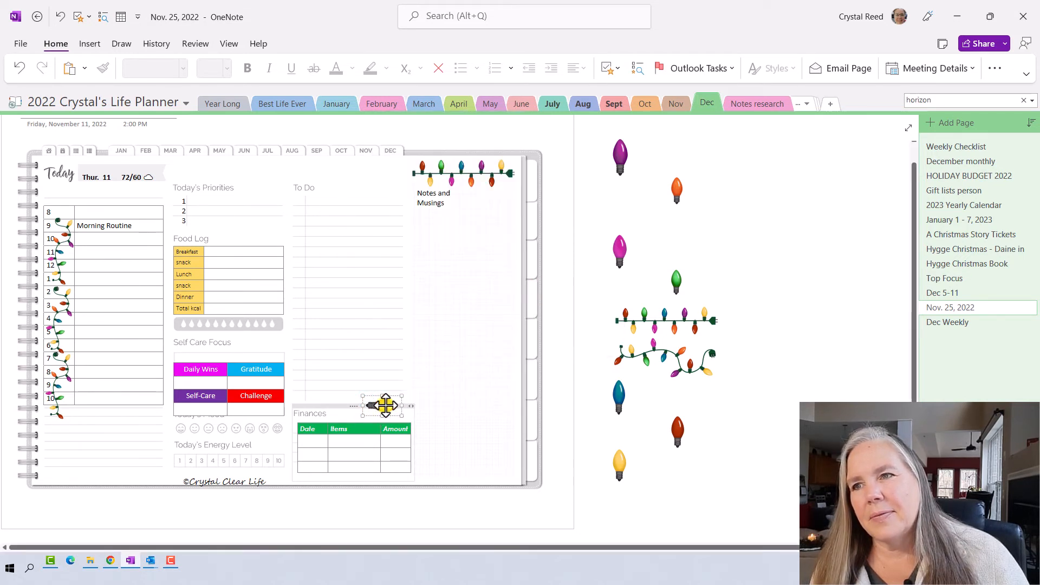
drag(380, 404, 349, 414)
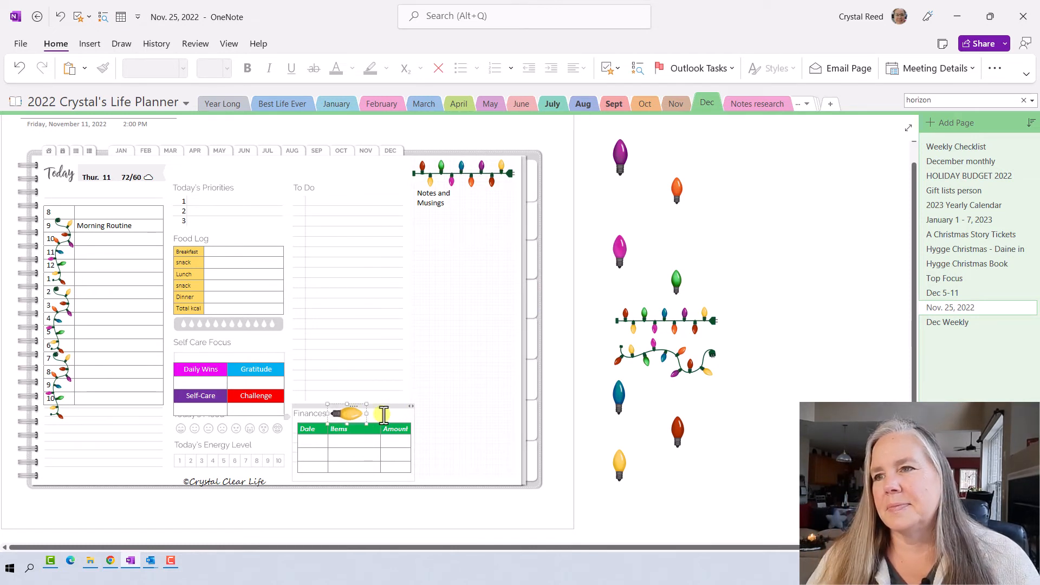
click(452, 406)
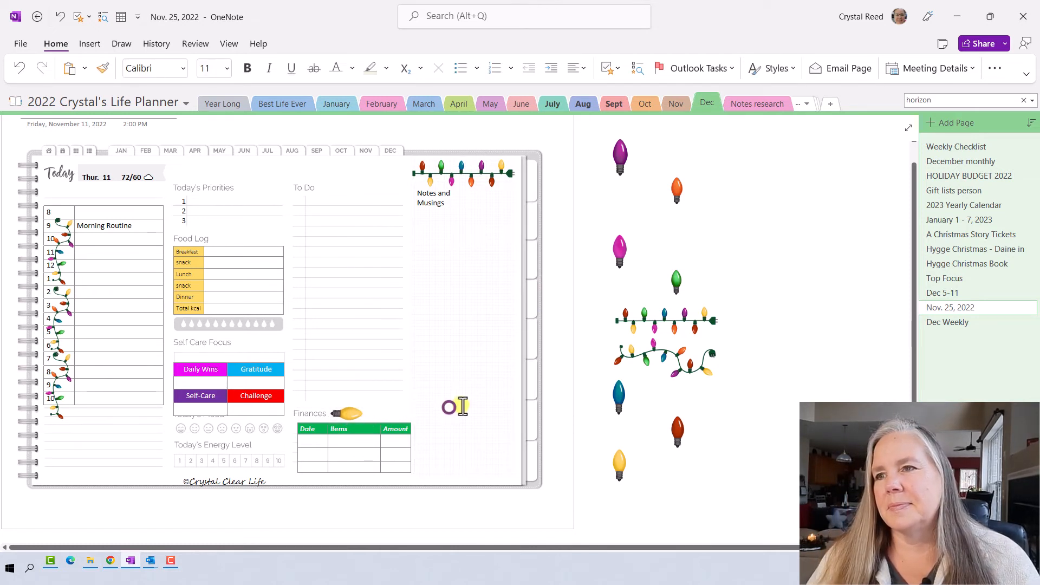
- Duplicate the pink bulb sticker and place the copy in the blank area beside the sticker column
click(621, 249)
right_click(621, 249)
click(654, 279)
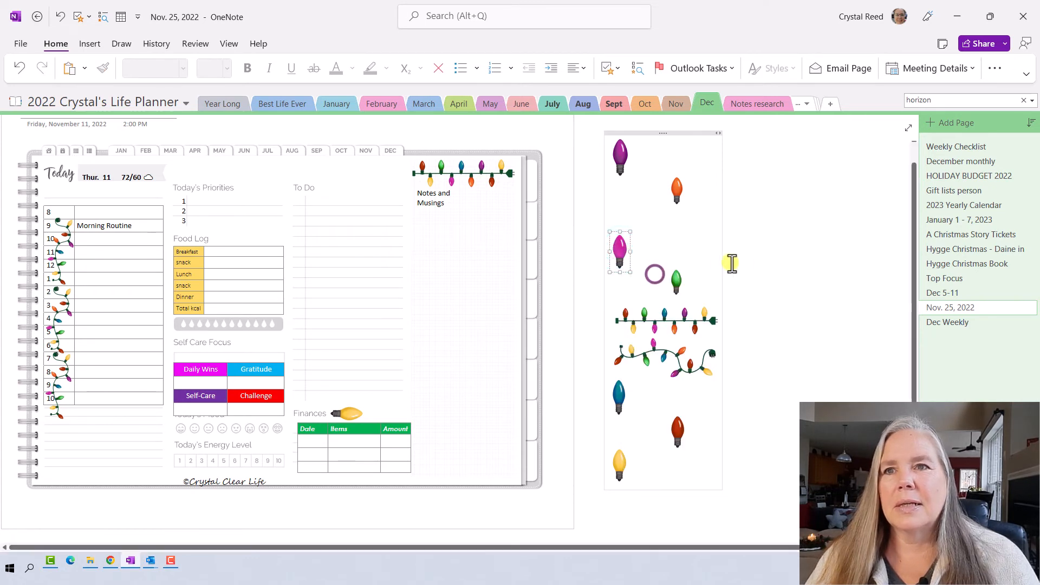
right_click(745, 266)
click(776, 327)
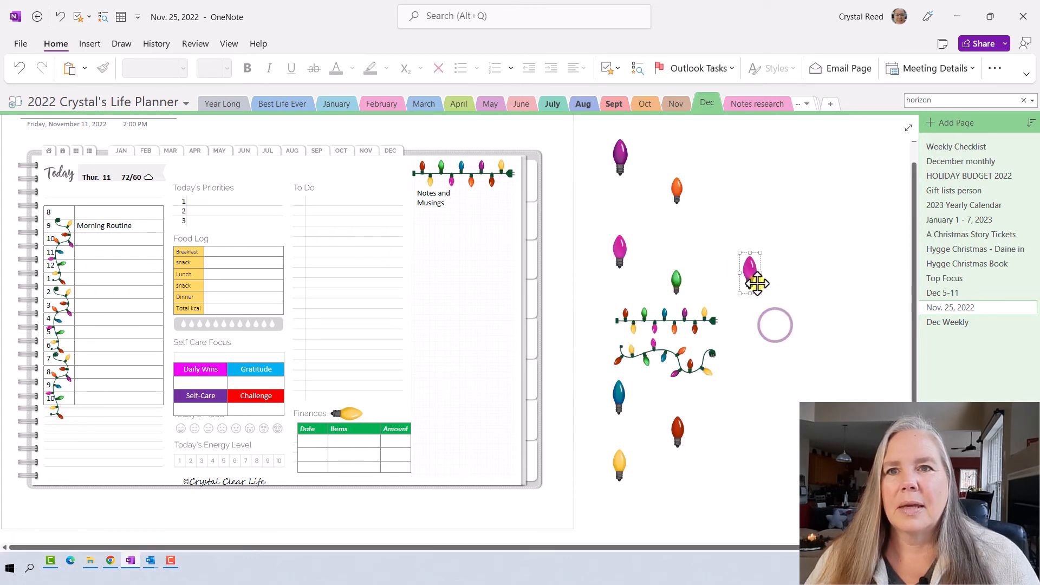
- Rotate the copied pink bulb right 90° and position it beside the To Do heading
right_click(755, 284)
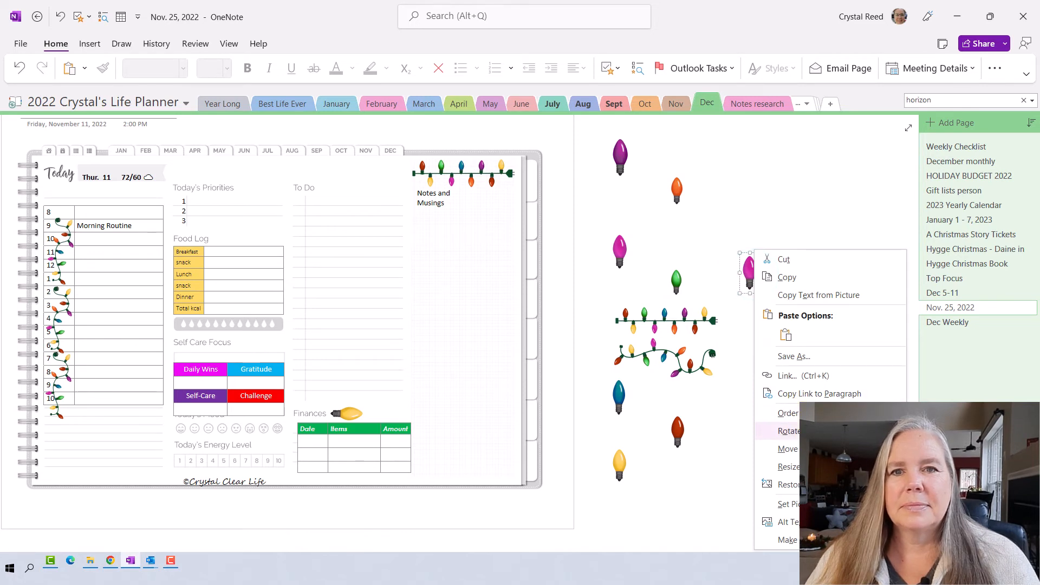
click(943, 432)
drag(764, 263, 340, 188)
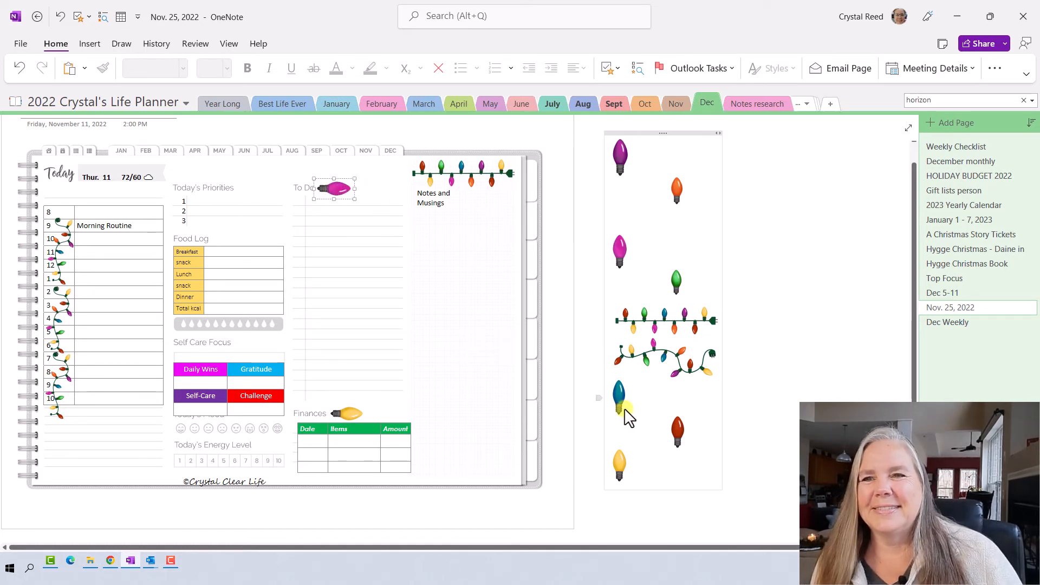
- Duplicate the purple bulb sticker and place the upright copy at the end of the Today's Priorities heading
click(621, 151)
right_click(620, 148)
click(645, 171)
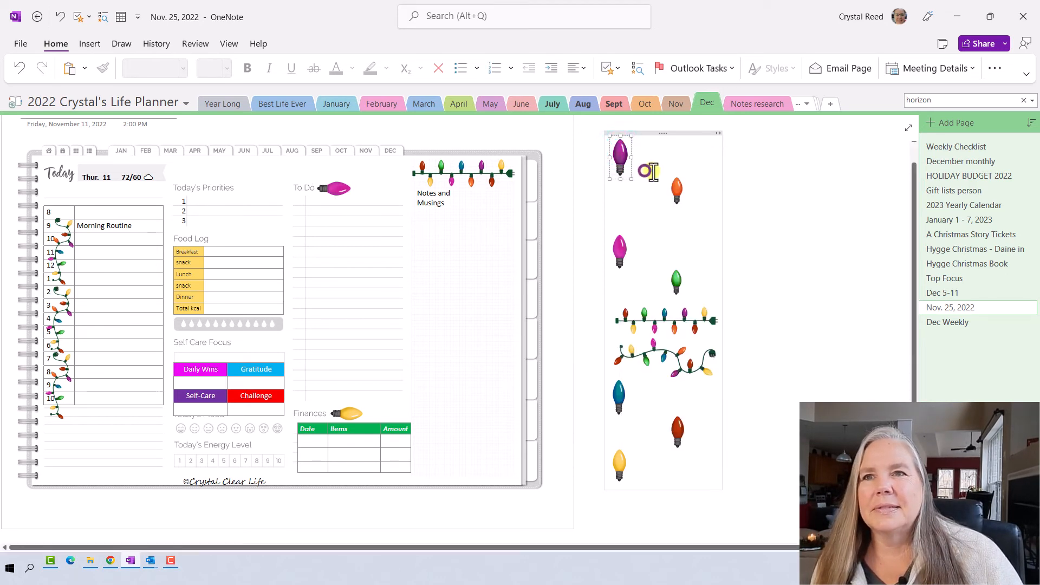
right_click(778, 191)
click(806, 255)
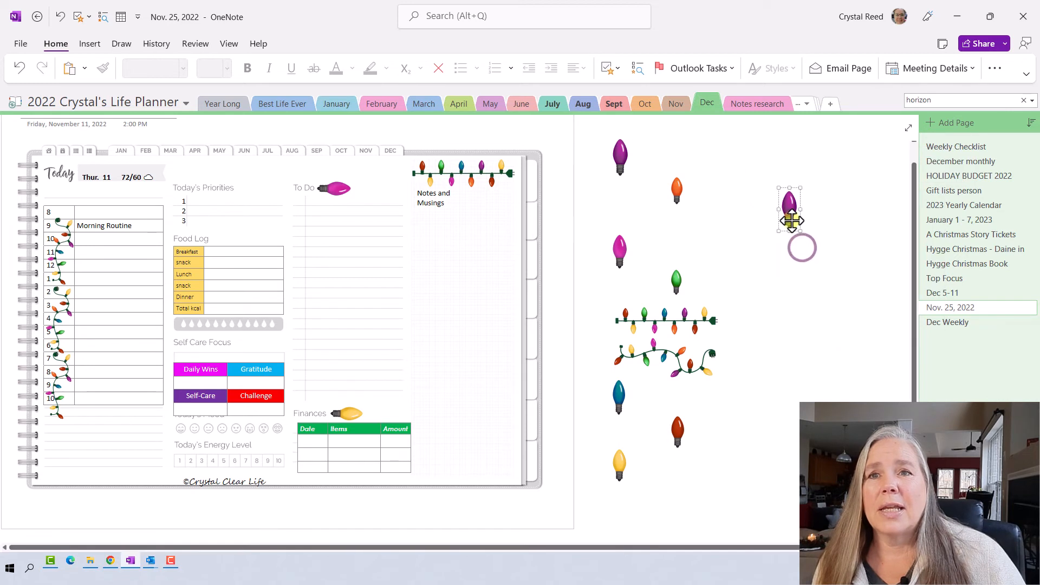
drag(790, 214, 243, 186)
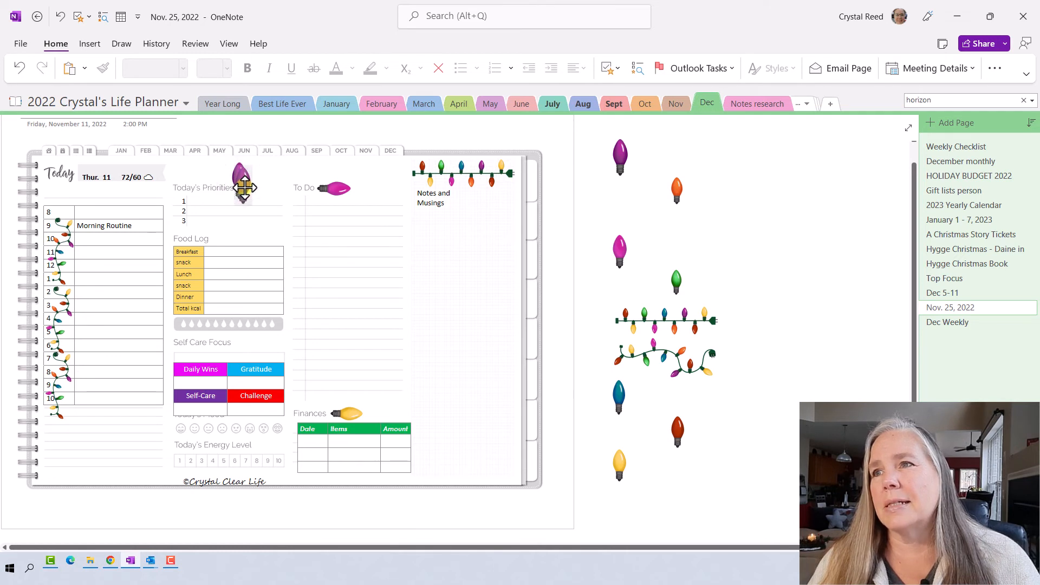
click(279, 193)
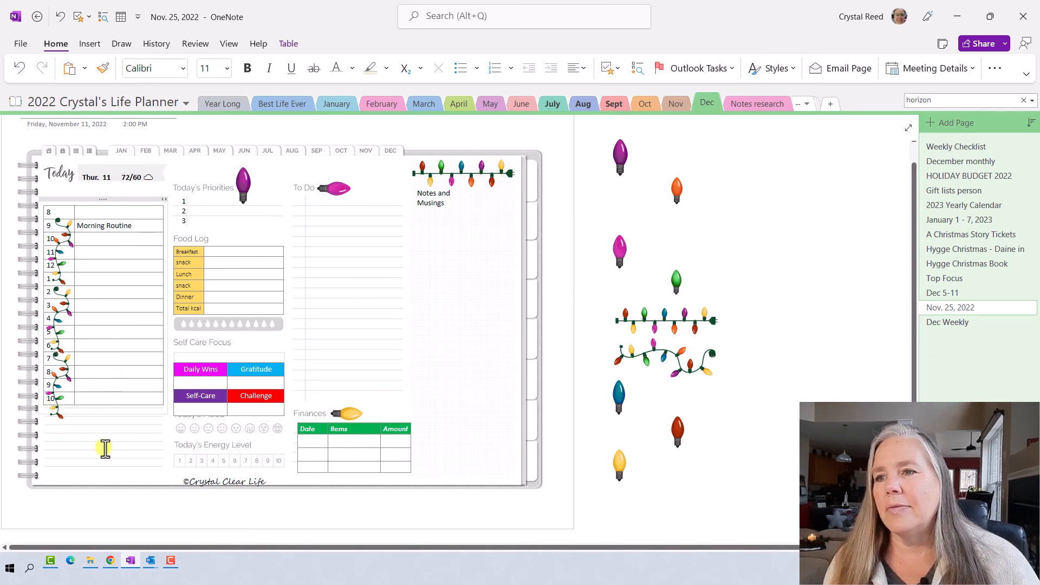
- Move the Friday to Sunday checklist table up to line up with the Monday to Thursday table
scroll(337, 290, down, 3)
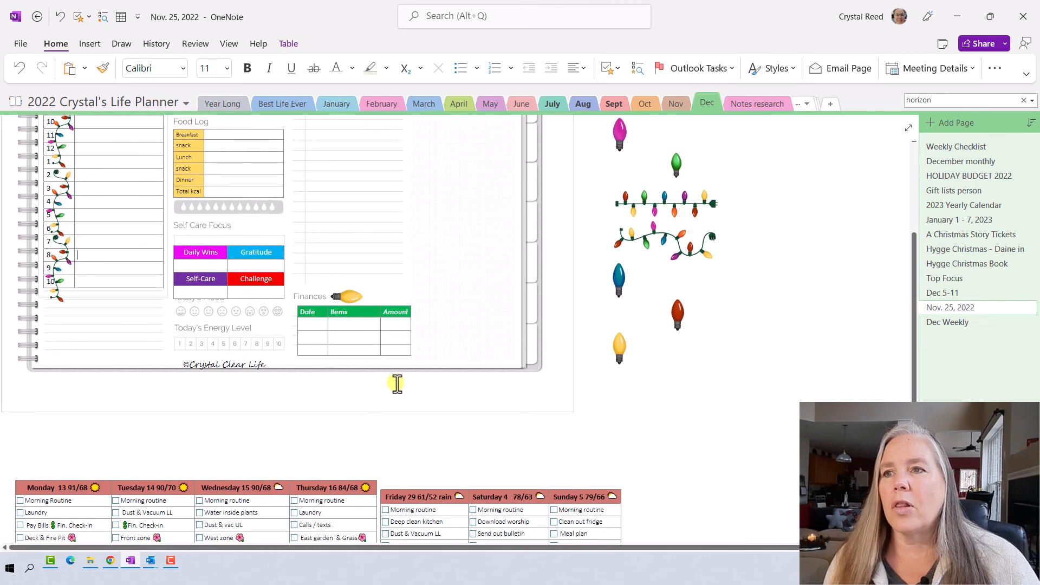
scroll(395, 385, down, 2)
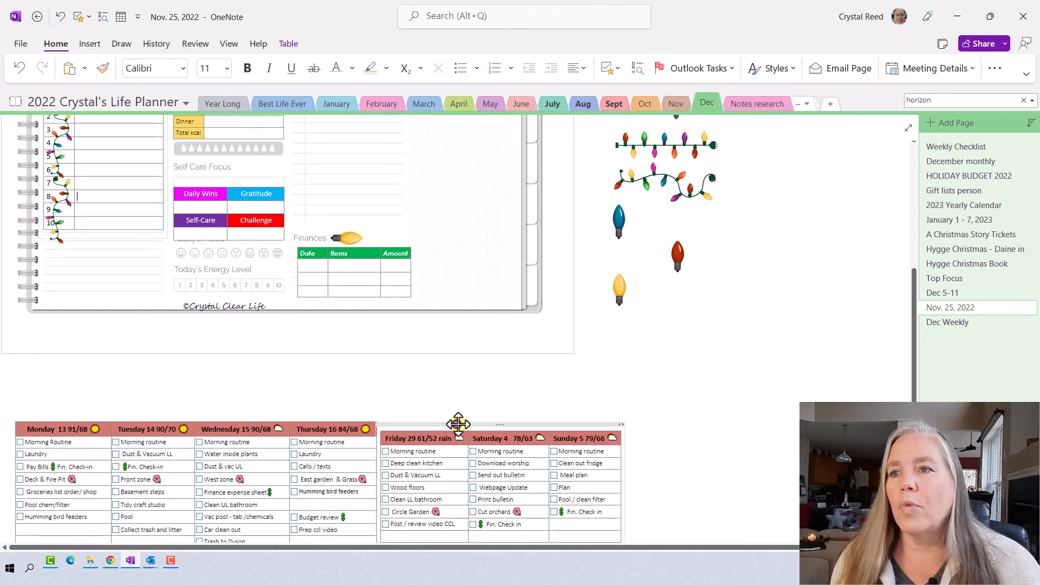
drag(458, 424, 458, 415)
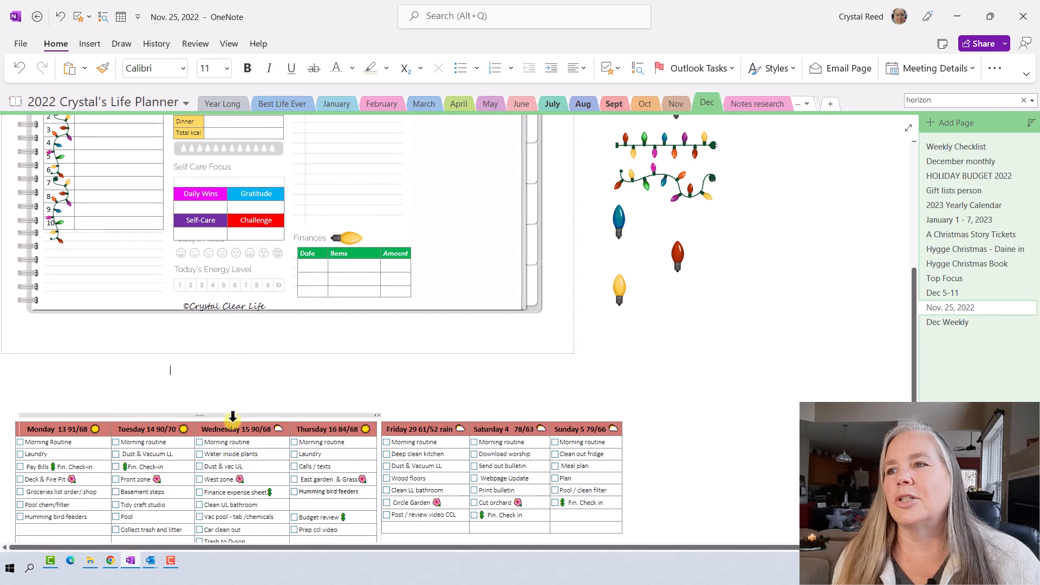
- Shade the header row of the Monday to Thursday checklist table with the recently used magenta
click(67, 429)
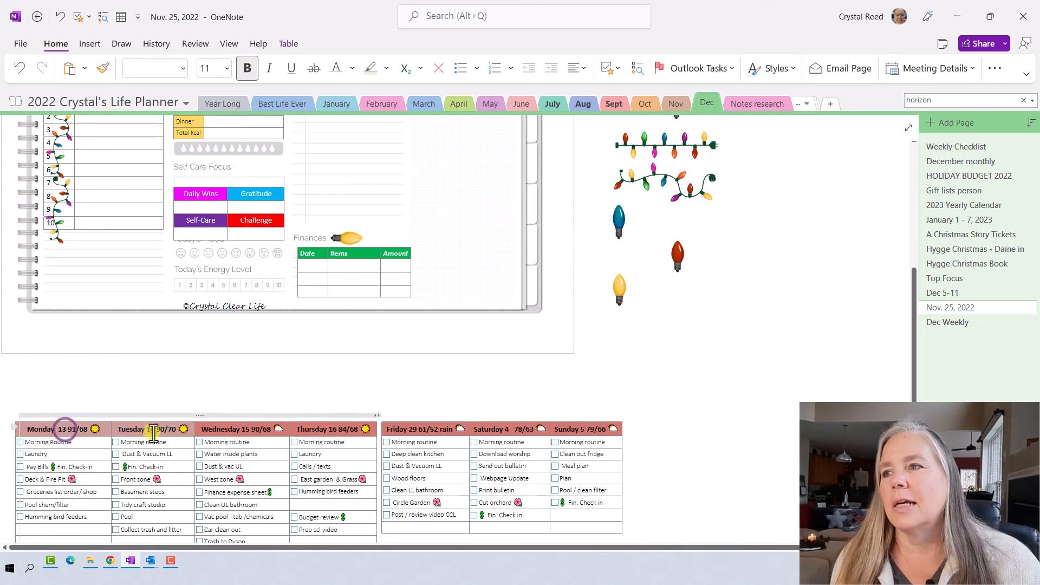
right_click(324, 432)
mouse_move(378, 364)
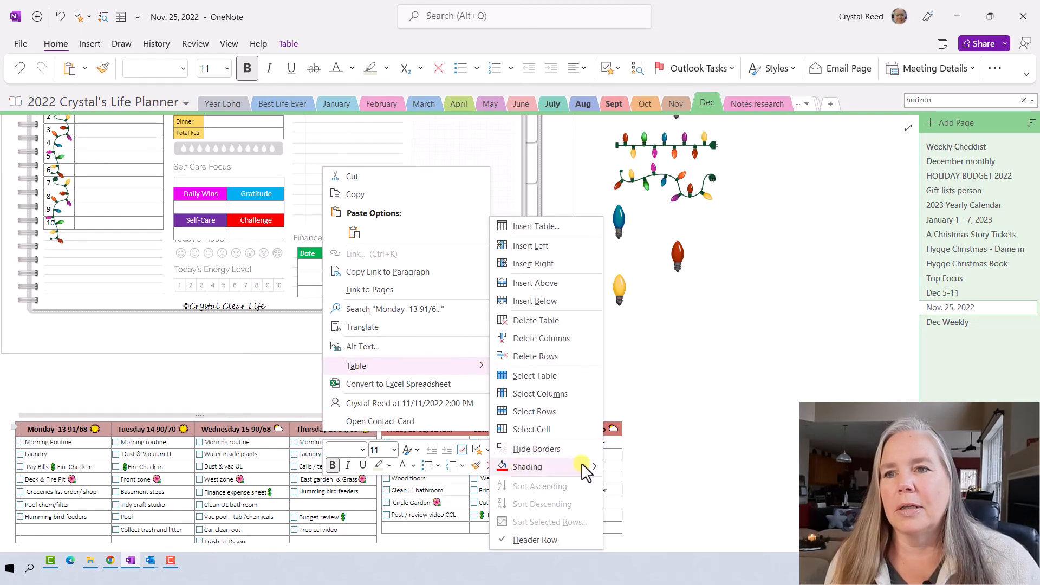
mouse_move(594, 465)
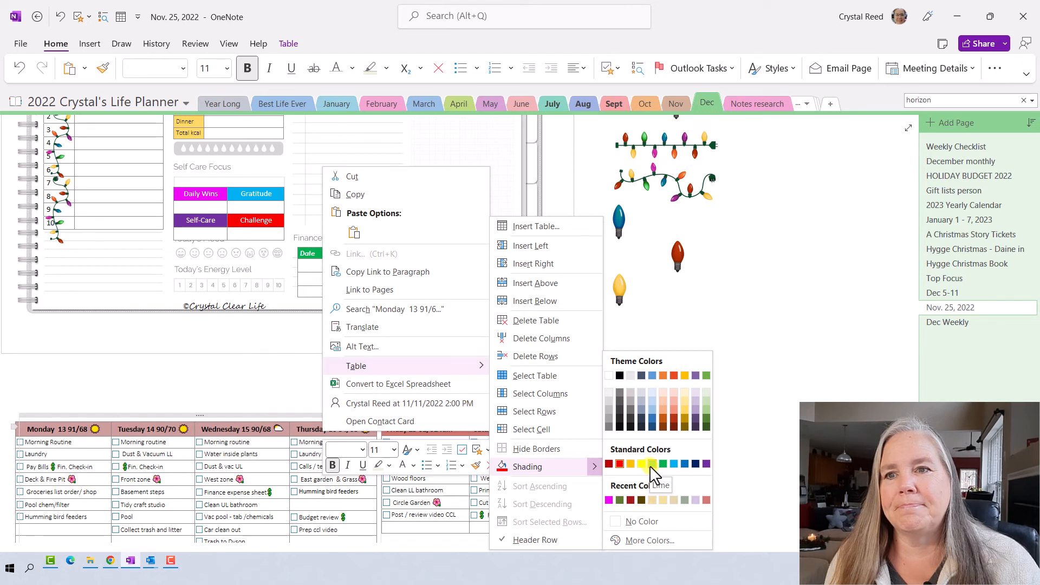
click(609, 500)
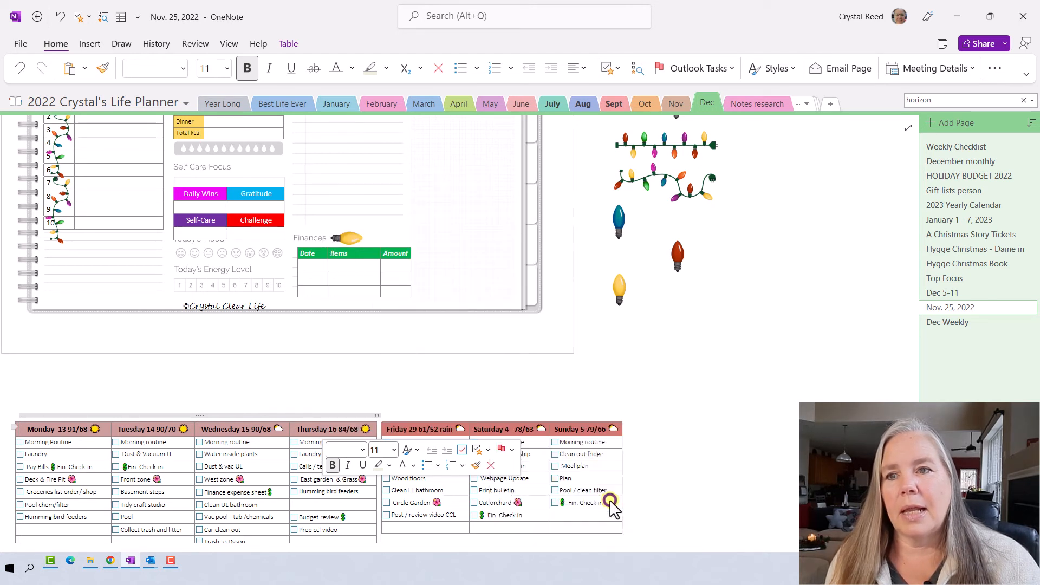
- Apply the same magenta shading to the header row of the Friday to Sunday checklist table
click(403, 428)
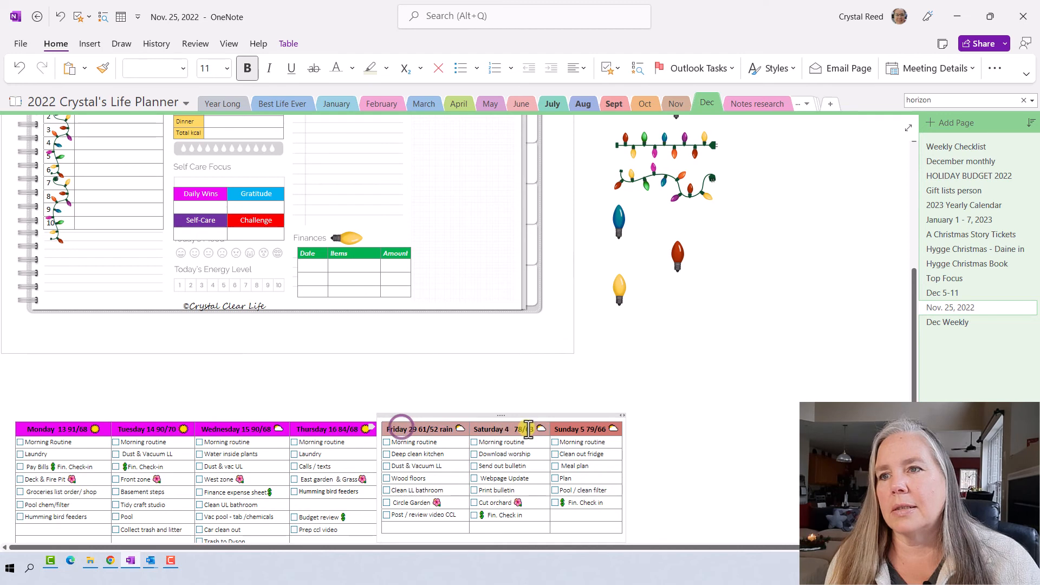
right_click(578, 429)
mouse_move(673, 363)
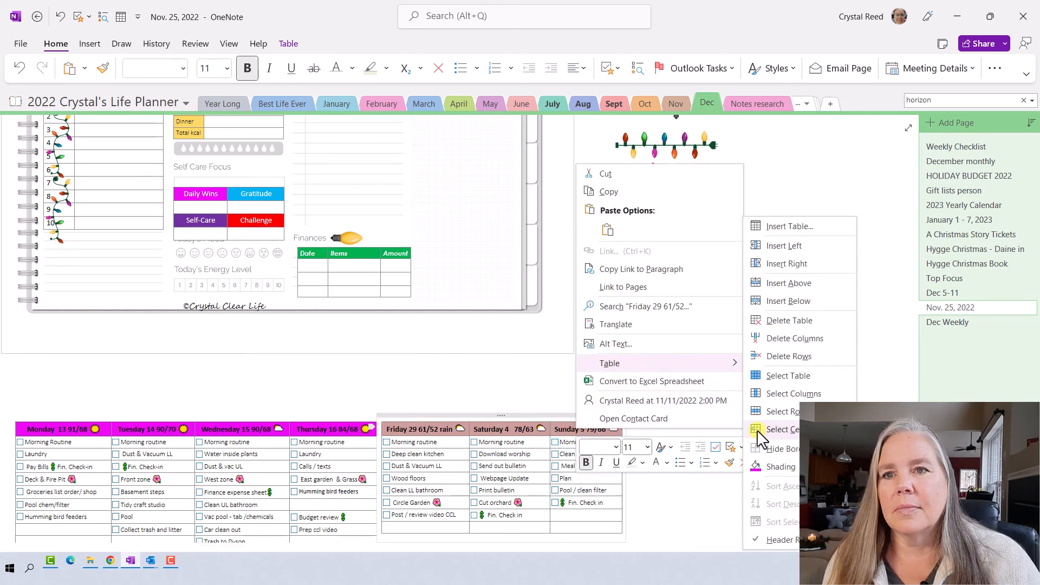
click(754, 467)
- Copy the whole Monday column, from its header down to the last row, of the weekly checklist table
scroll(690, 400, up, 1)
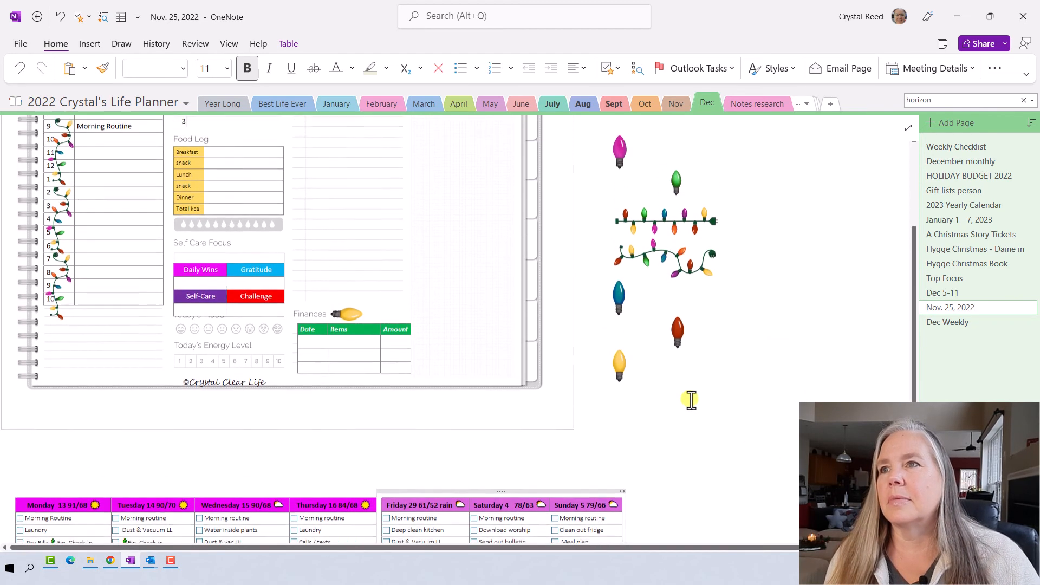
scroll(690, 399, up, 1)
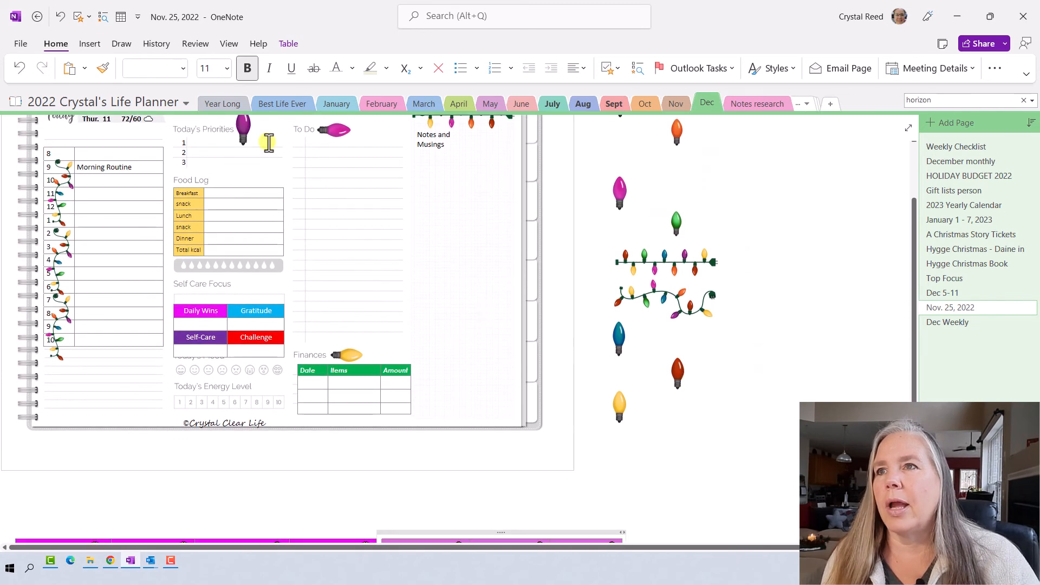
scroll(379, 233, up, 1)
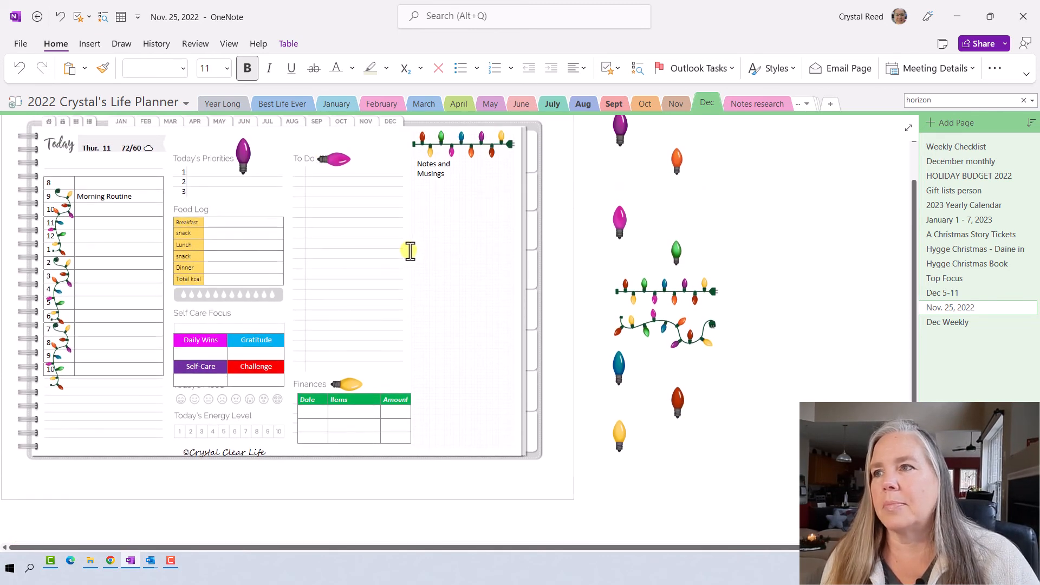
scroll(404, 249, down, 4)
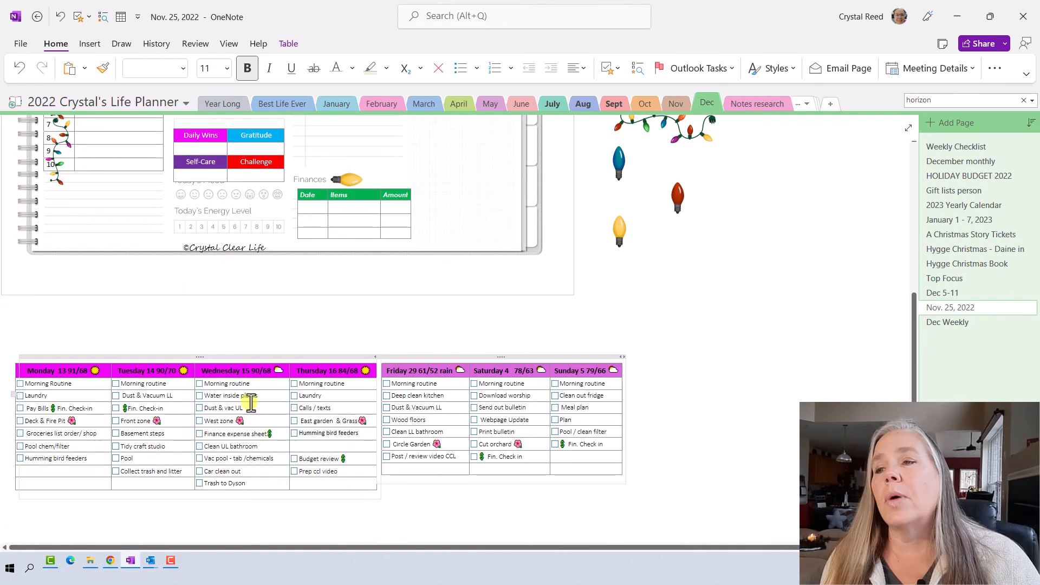
click(48, 371)
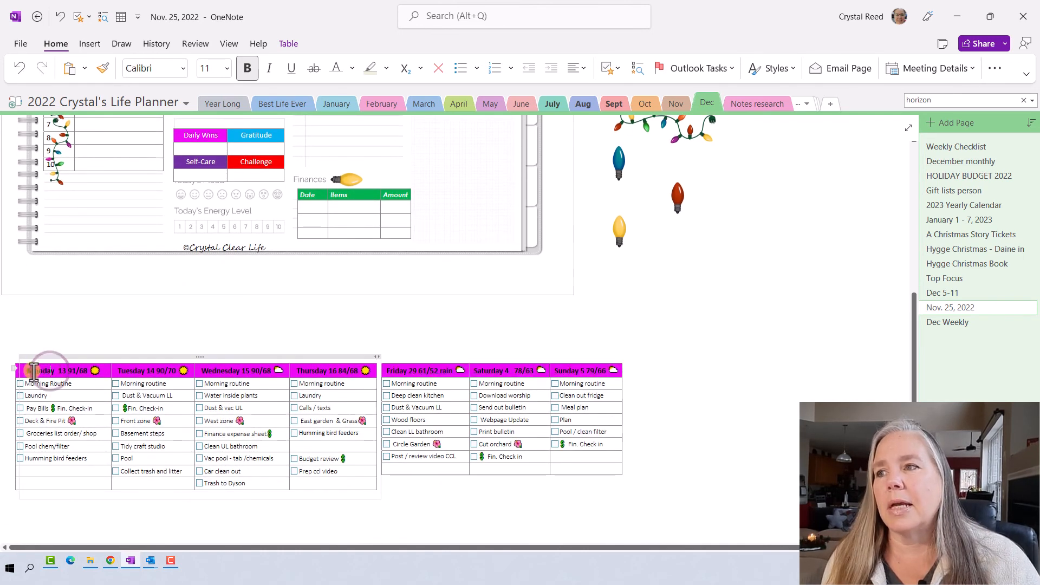
drag(32, 372, 47, 484)
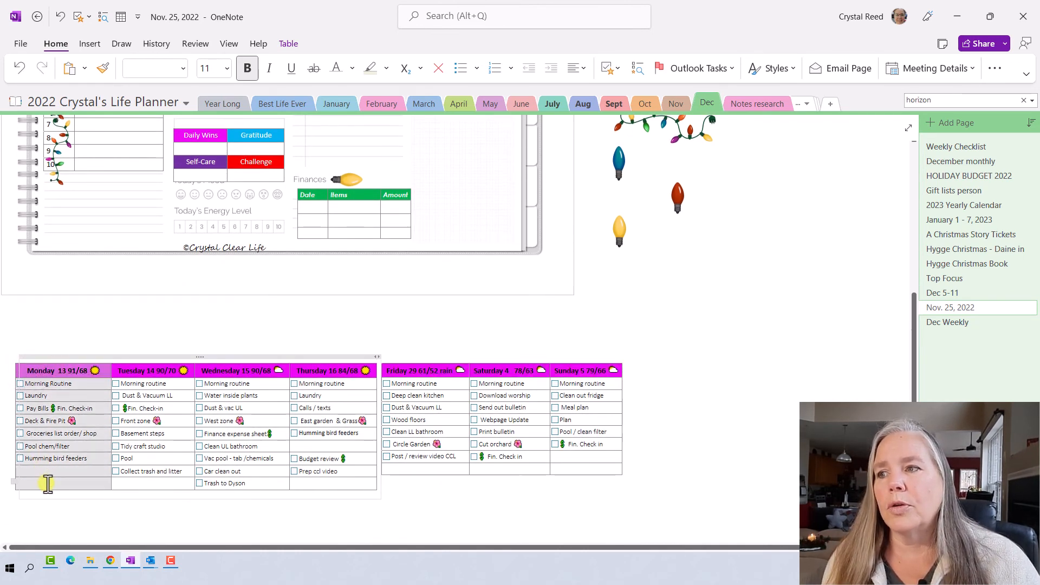
right_click(51, 454)
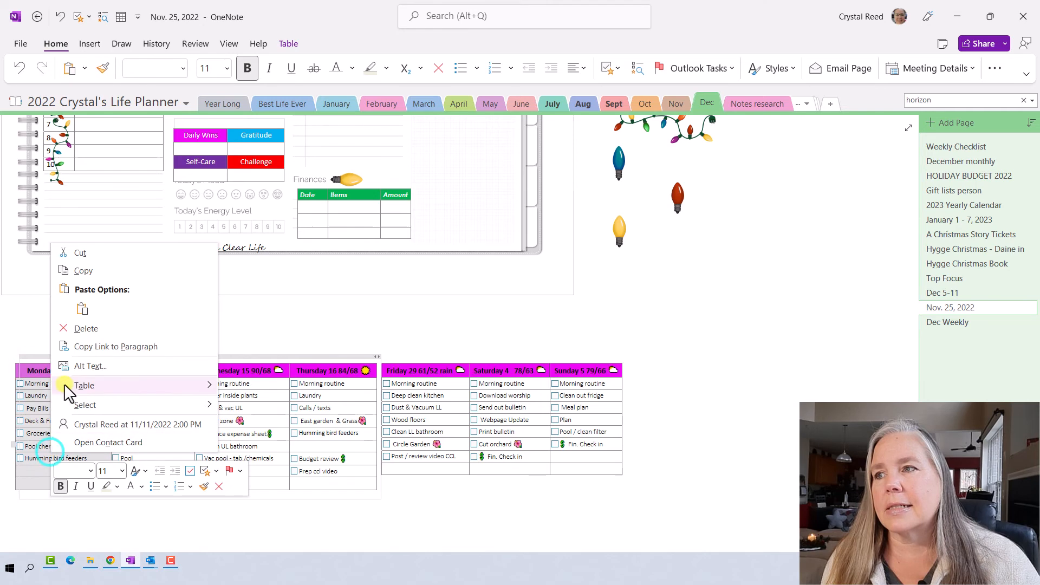
click(84, 271)
- Paste the Monday checklist into the blank area beside the sticker column near the top of the page
scroll(492, 288, up, 5)
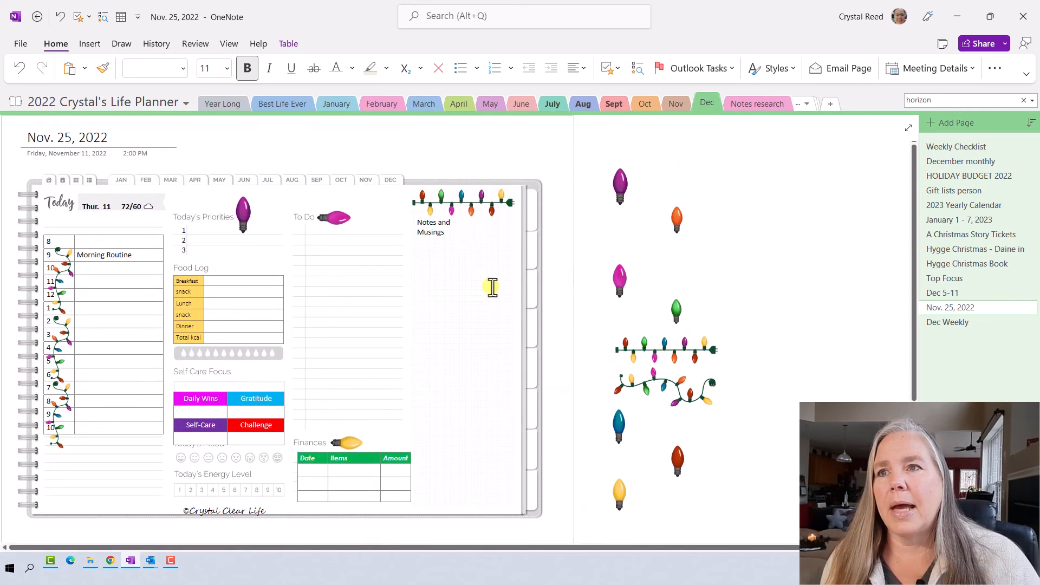
click(744, 237)
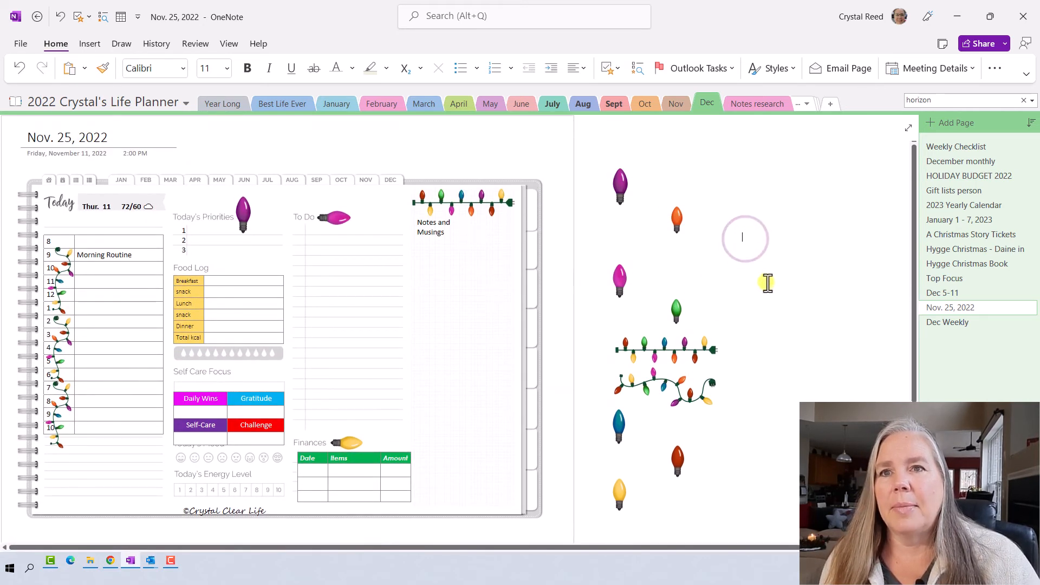
right_click(734, 180)
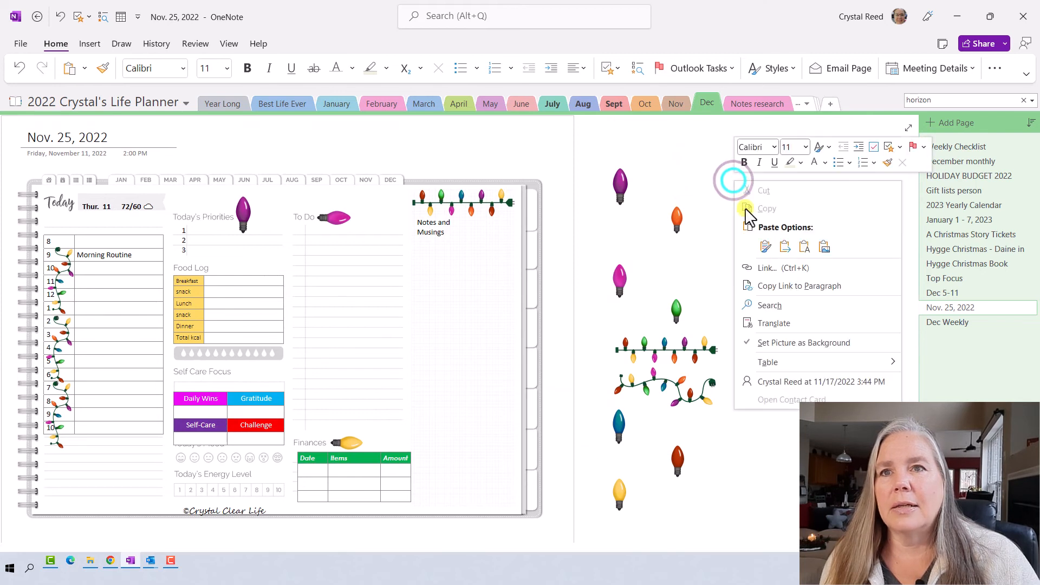
click(764, 242)
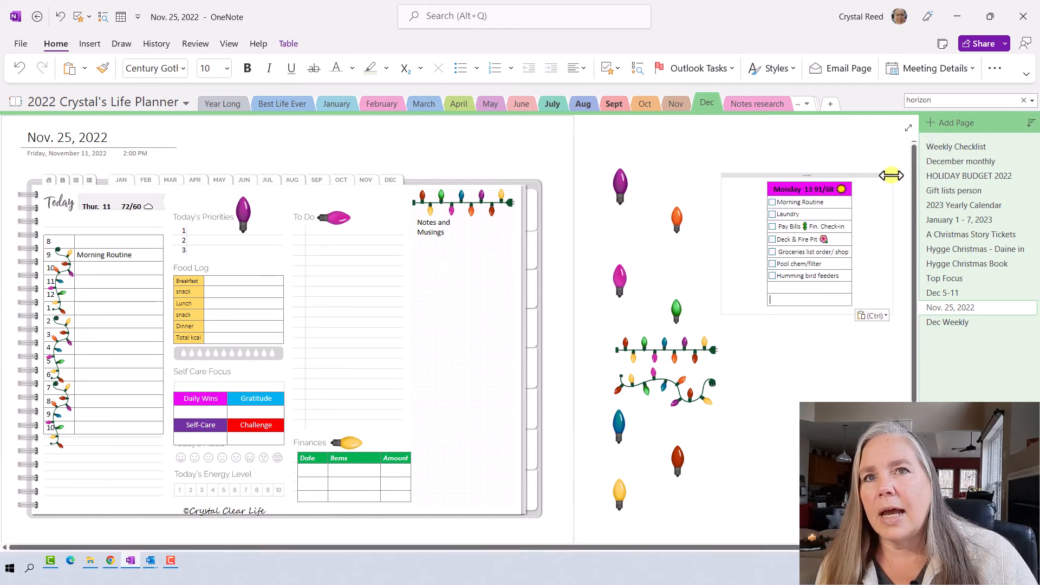
- Narrow the pasted Monday checklist's container and position the checklist directly under the To Do heading on the planner page
drag(886, 174, 858, 177)
drag(792, 175, 335, 221)
key(ctrl+z)
key(alt)
click(364, 233)
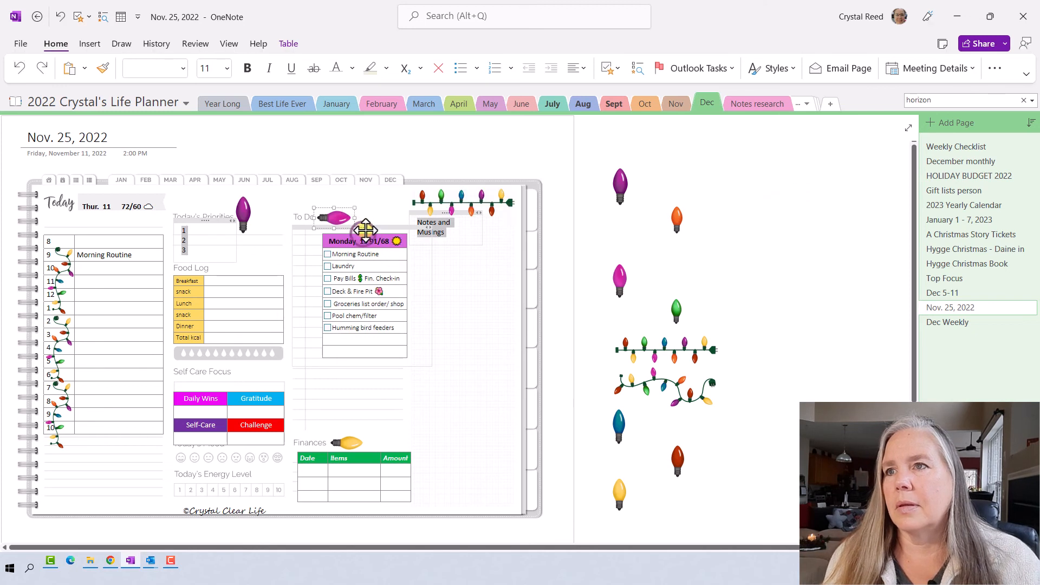
click(366, 226)
drag(366, 225, 354, 226)
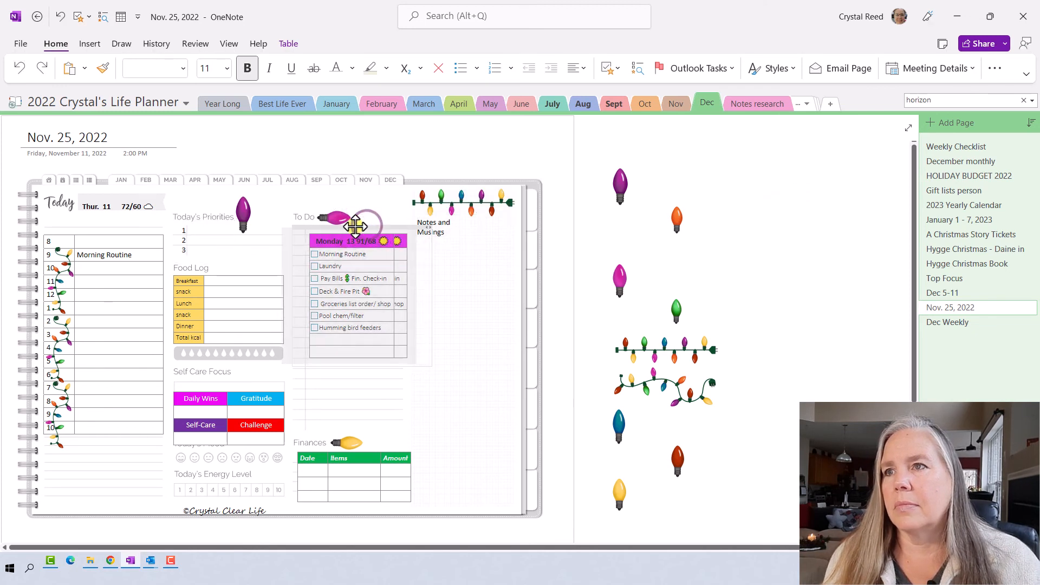
click(440, 344)
- Remove the Humming bird feeders row from the To Do checklist and replace Pool chem/filter with "Greenhouse check"
click(387, 332)
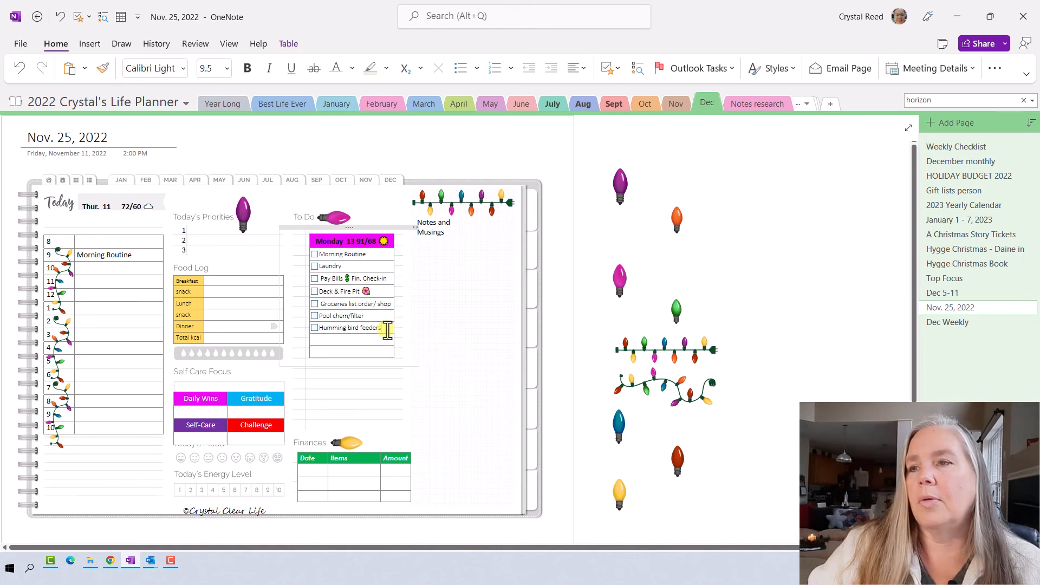
key(BackSpace)
key(BackSpace)
key(BackSpace)
key(BackSpace)
key(BackSpace)
key(BackSpace)
key(BackSpace)
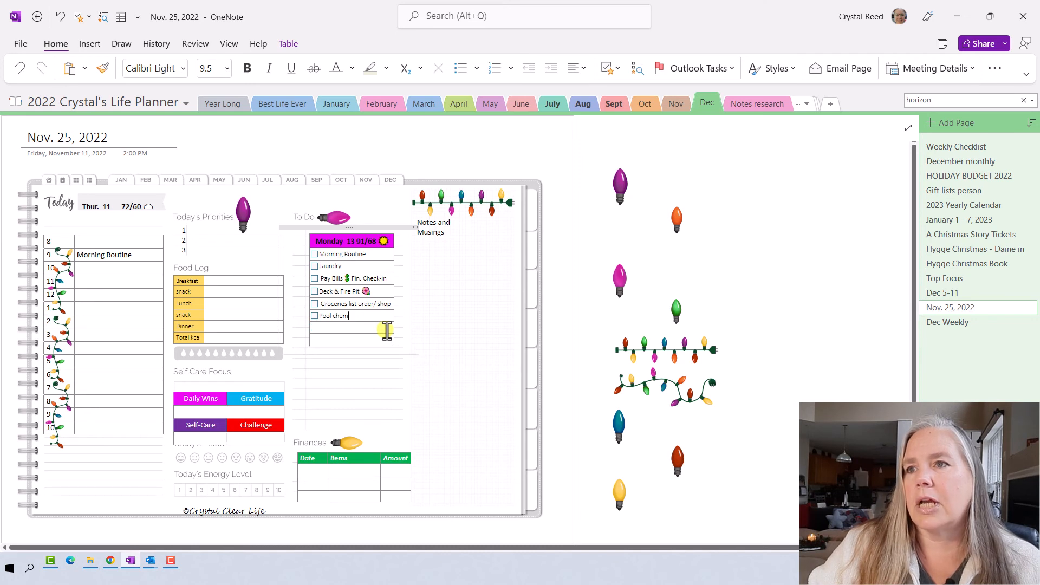
key(BackSpace)
key(BackSpace)
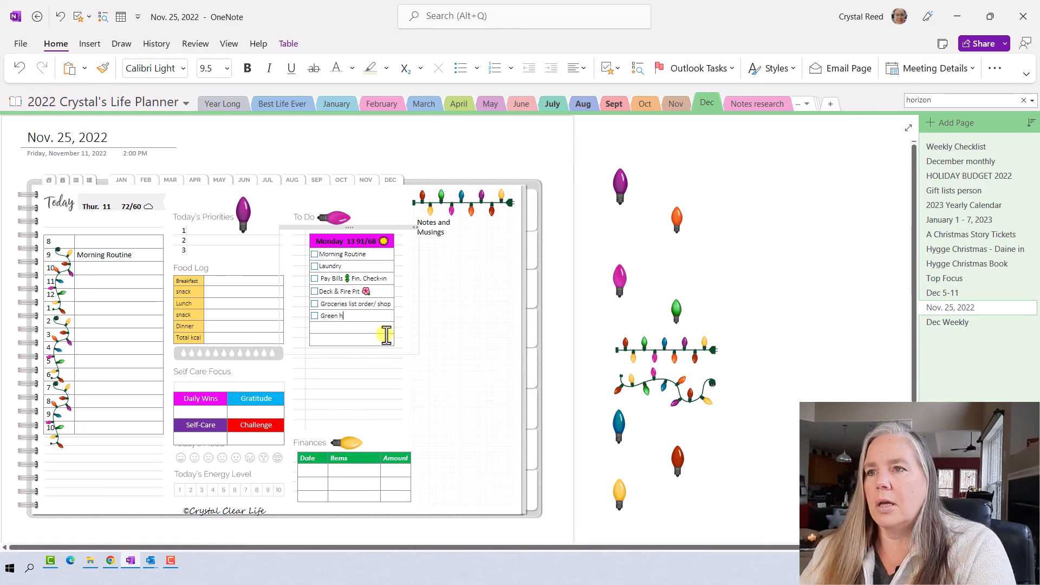
text(use)
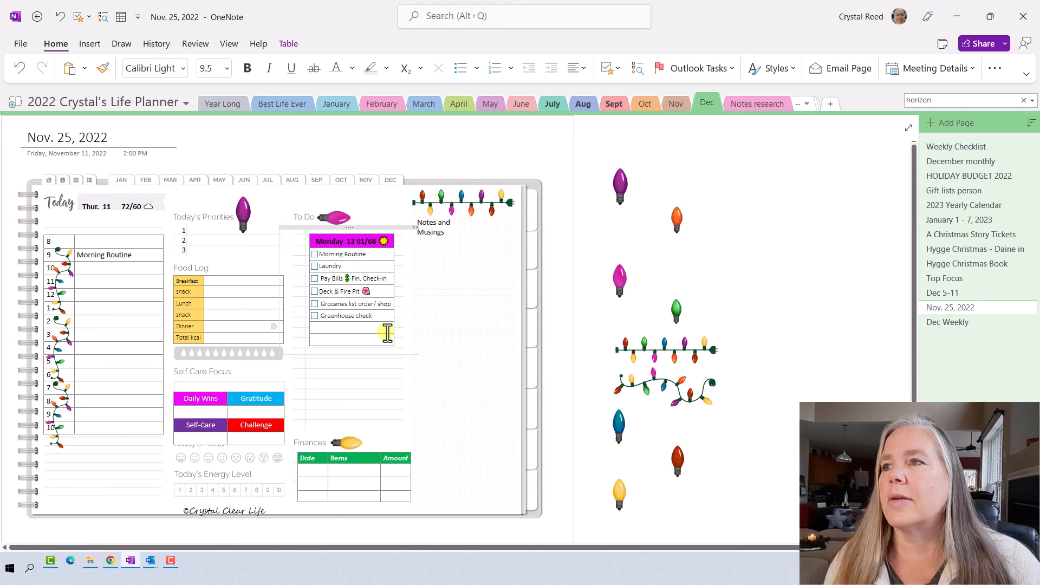
- Nudge the Crystal Clear Life copyright line up and raise the Self Care Focus table clear of the Today's Mood heading
click(490, 338)
scroll(490, 338, down, 1)
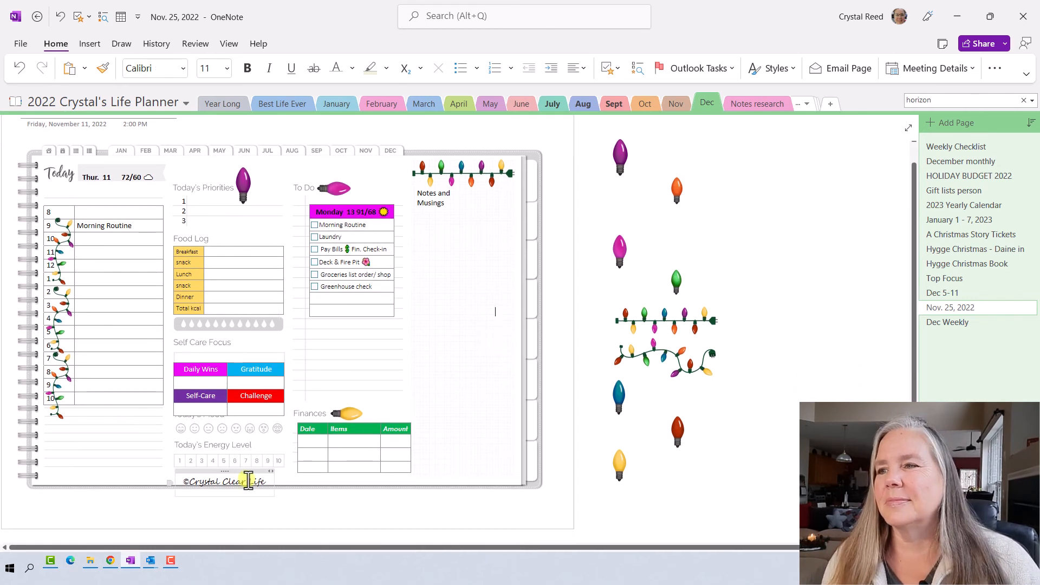
drag(222, 471, 226, 468)
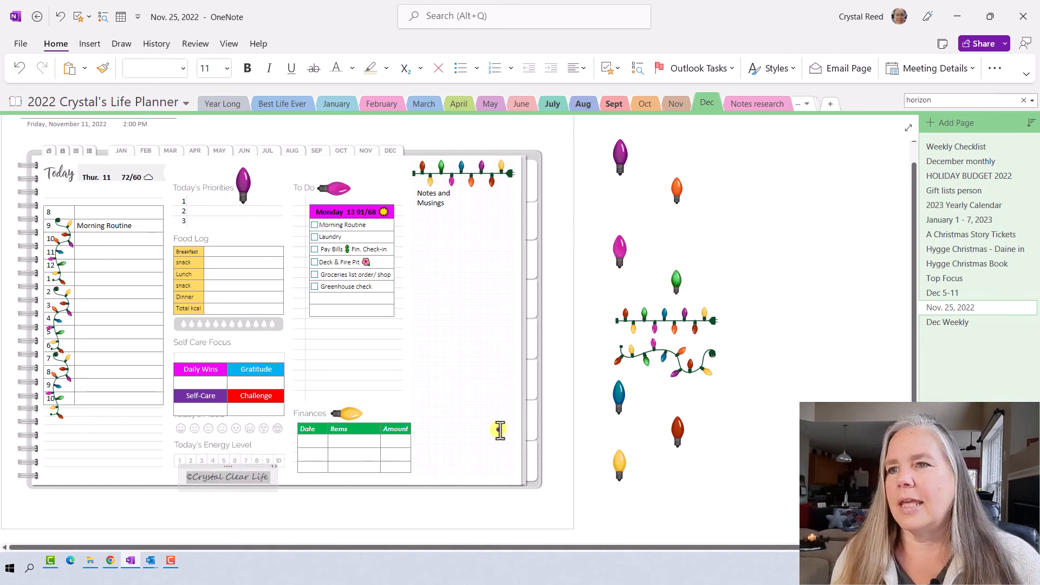
click(497, 427)
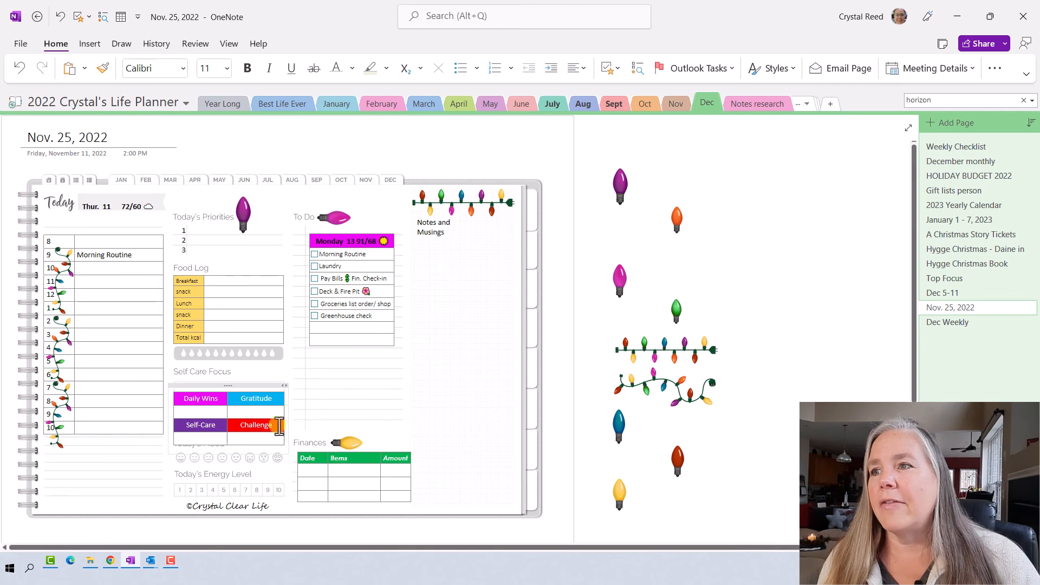
drag(233, 384, 232, 373)
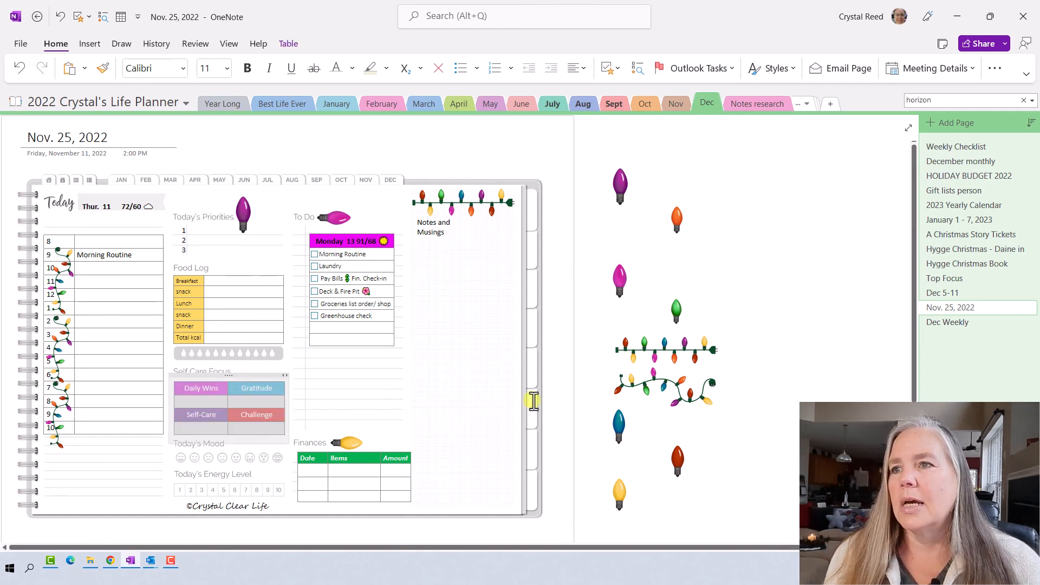
click(506, 394)
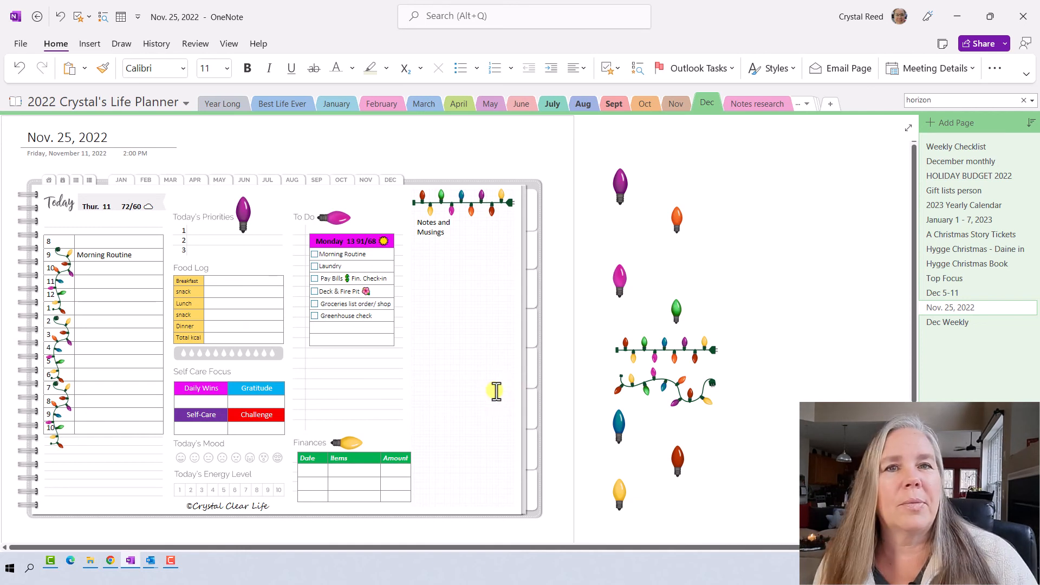